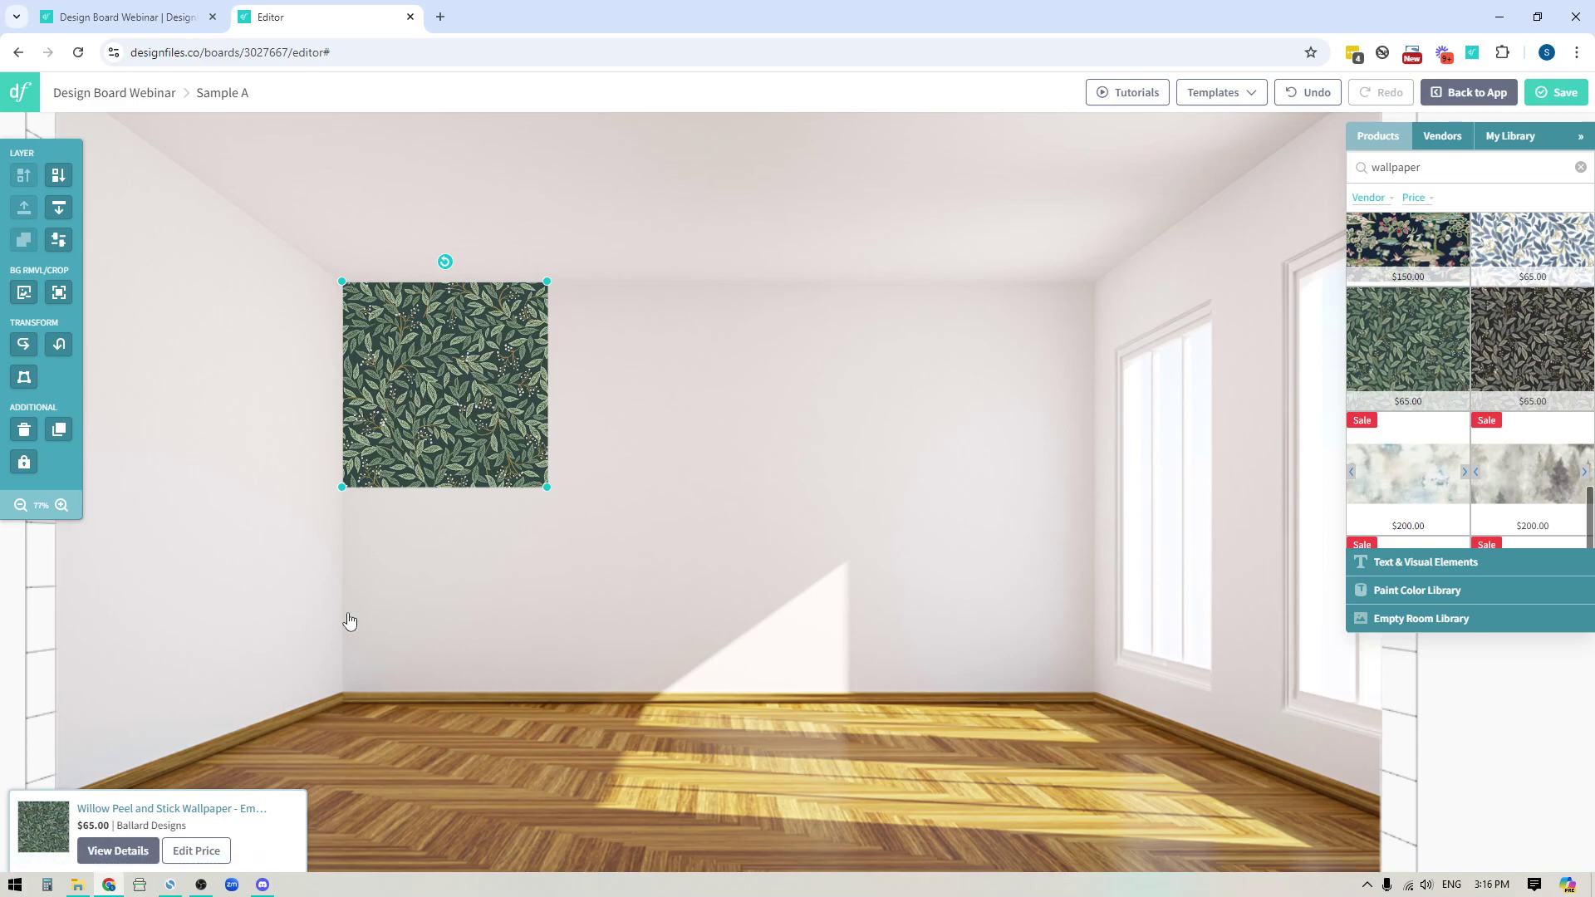
Examine the roll dimensions and pattern repeat of the Willow Peel and Stick Wallpaper on the vendor's product page, and return to the board.
click(105, 851)
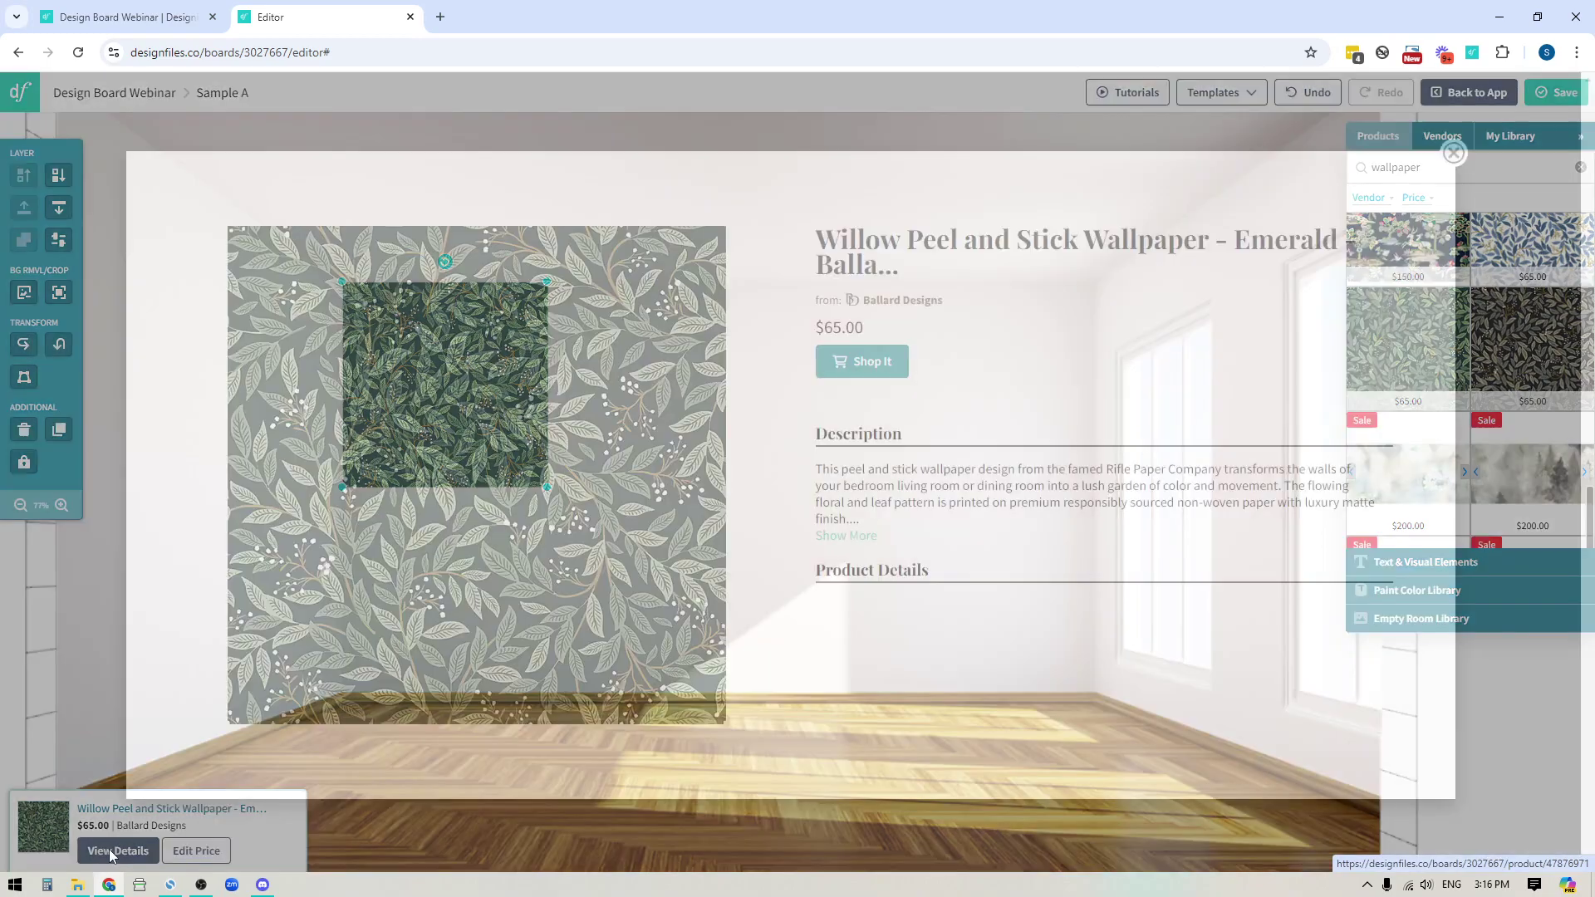
click(840, 367)
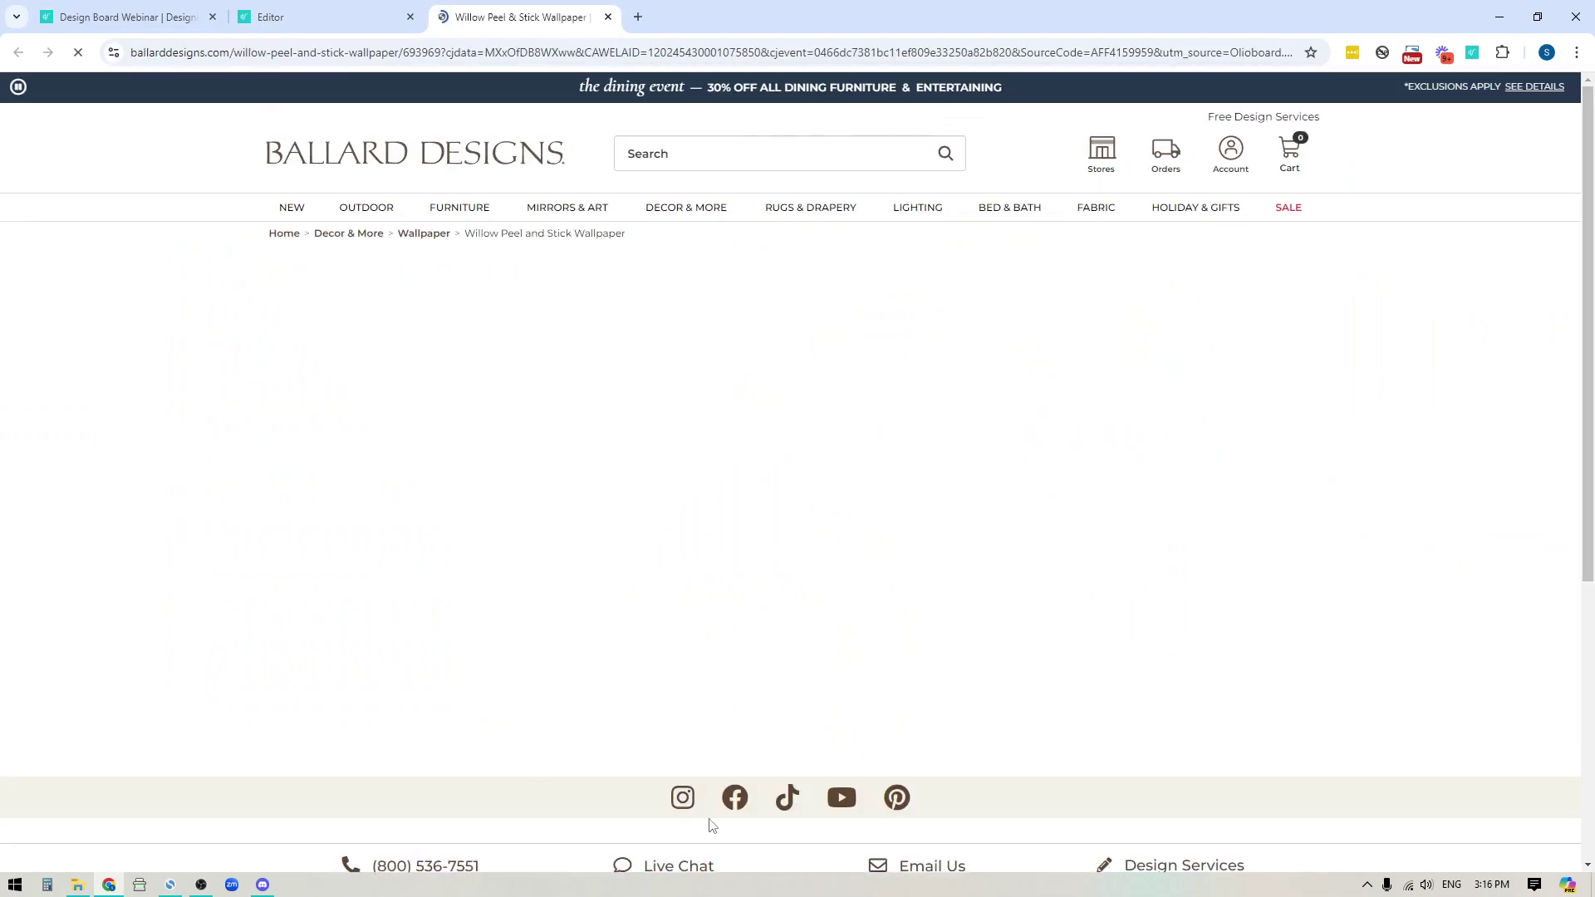
scroll(860, 613, down, 8)
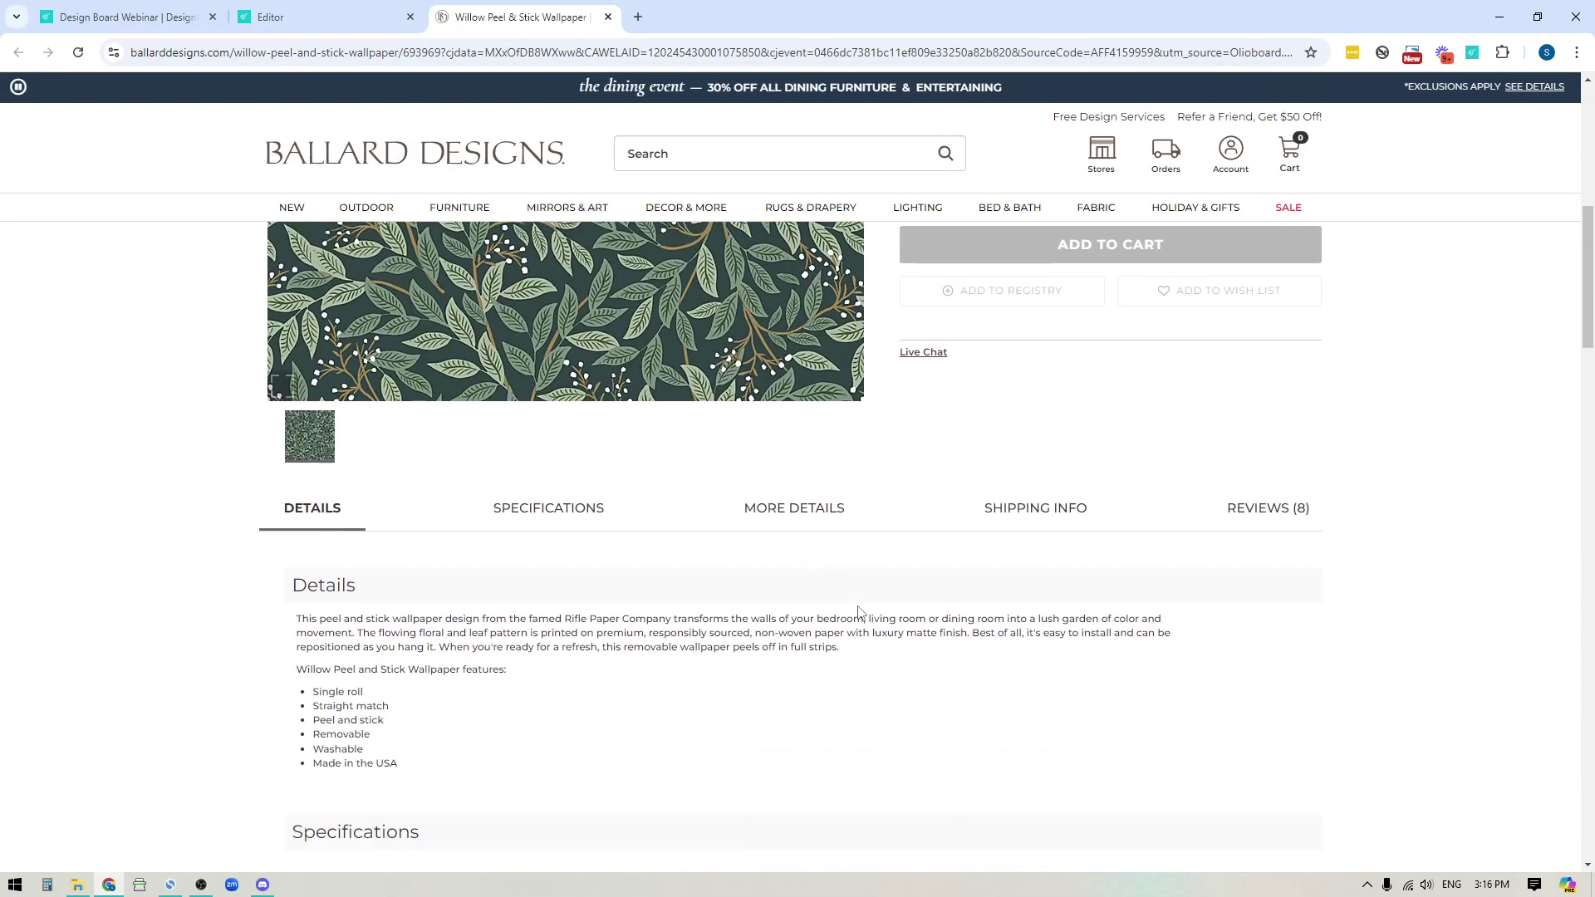
drag(359, 739, 605, 746)
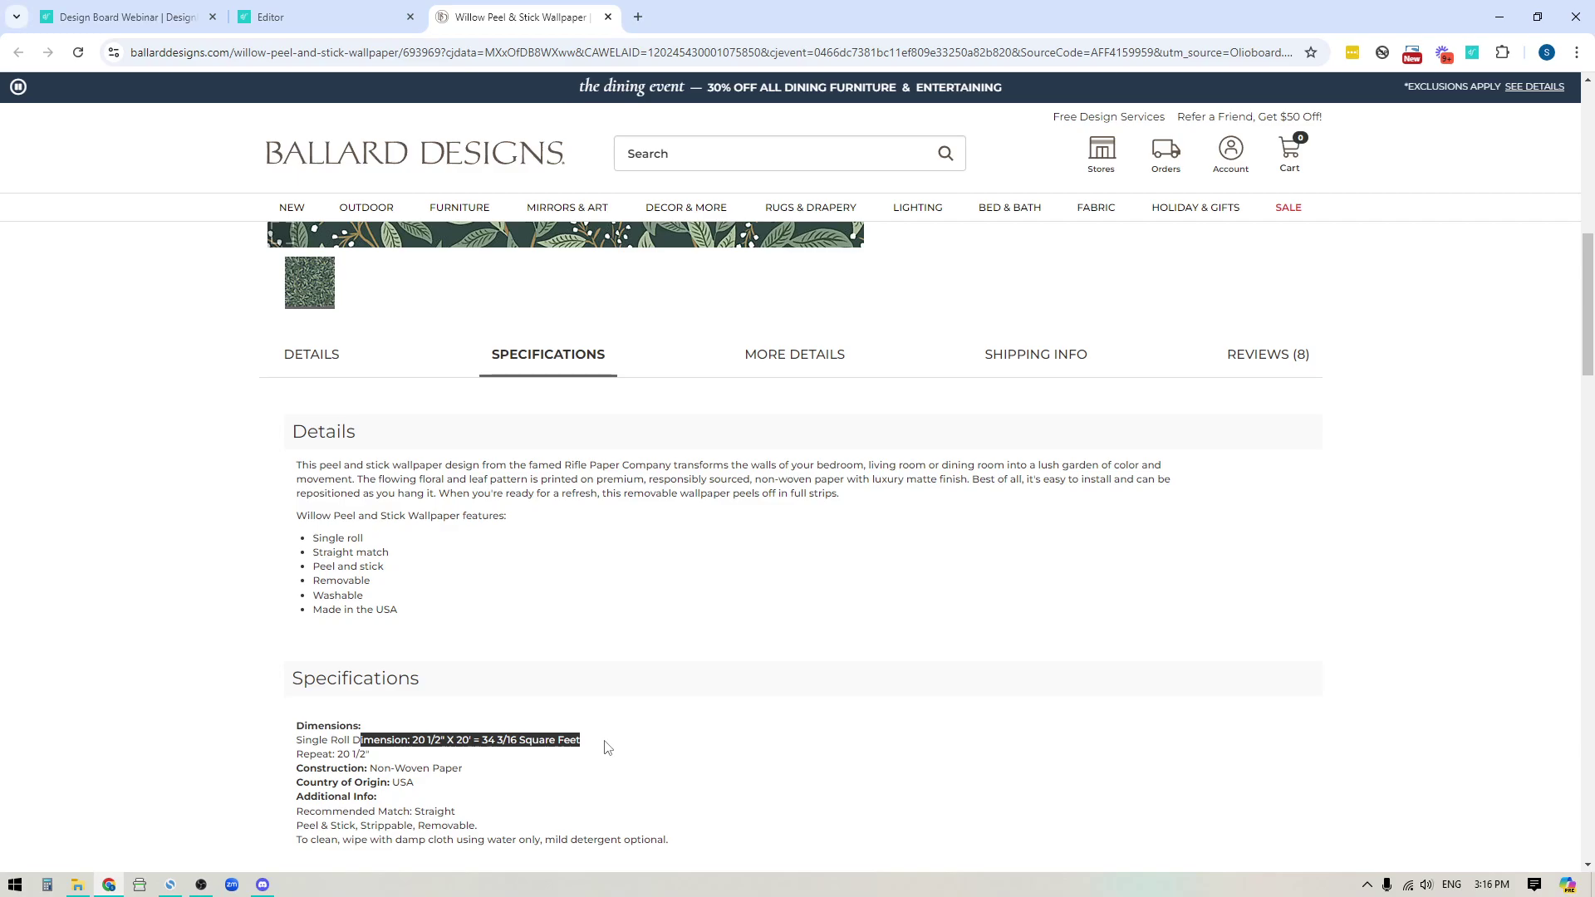
click(734, 734)
click(307, 29)
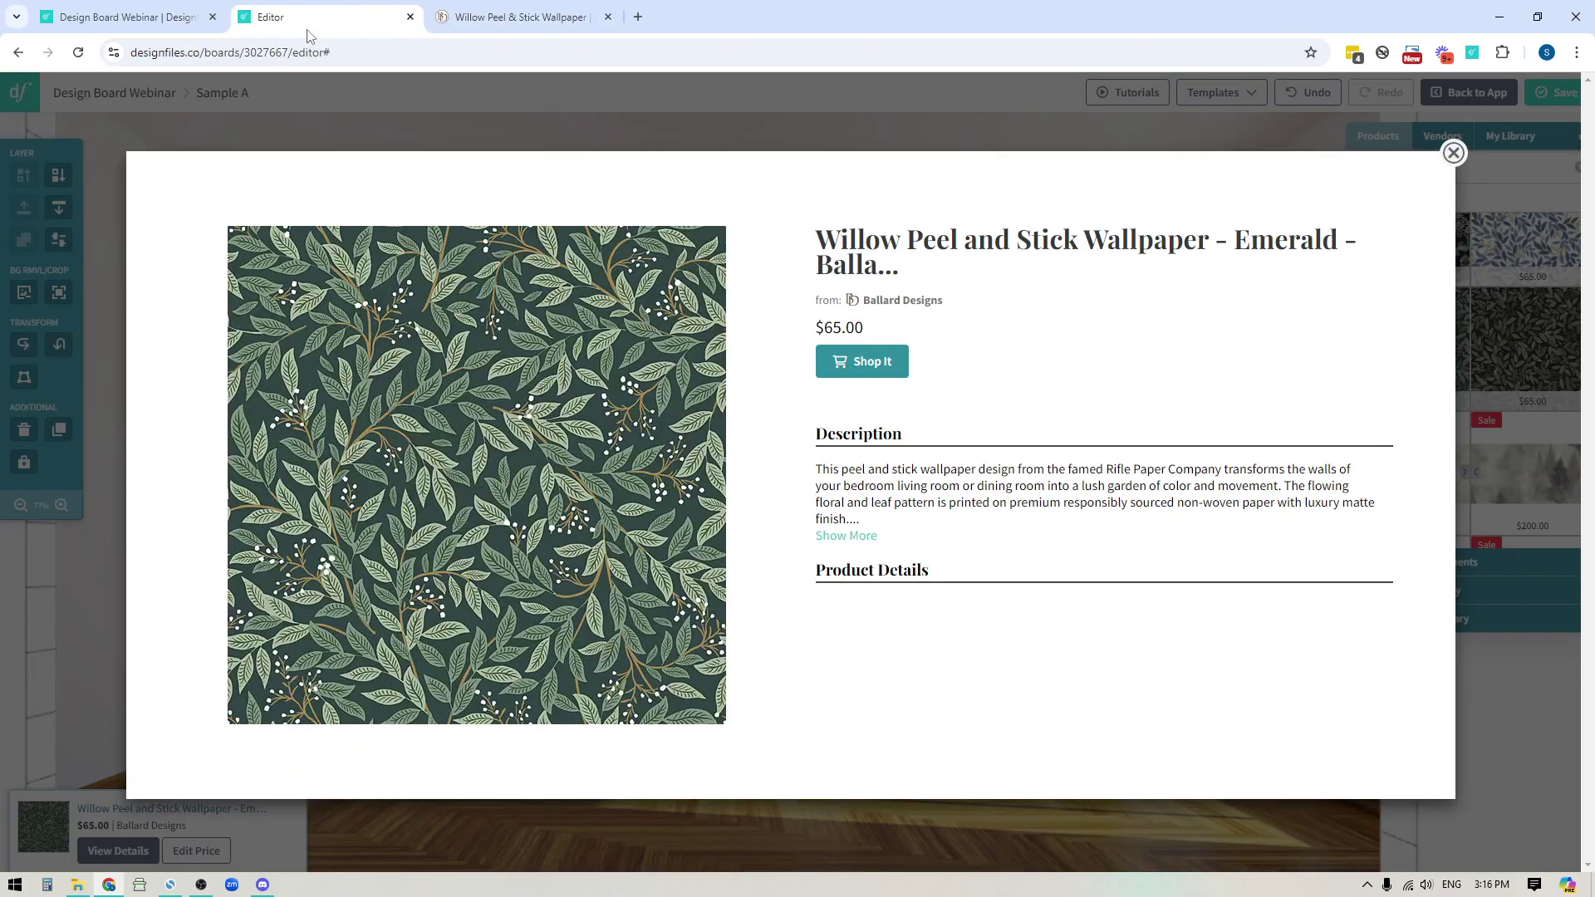
click(1453, 154)
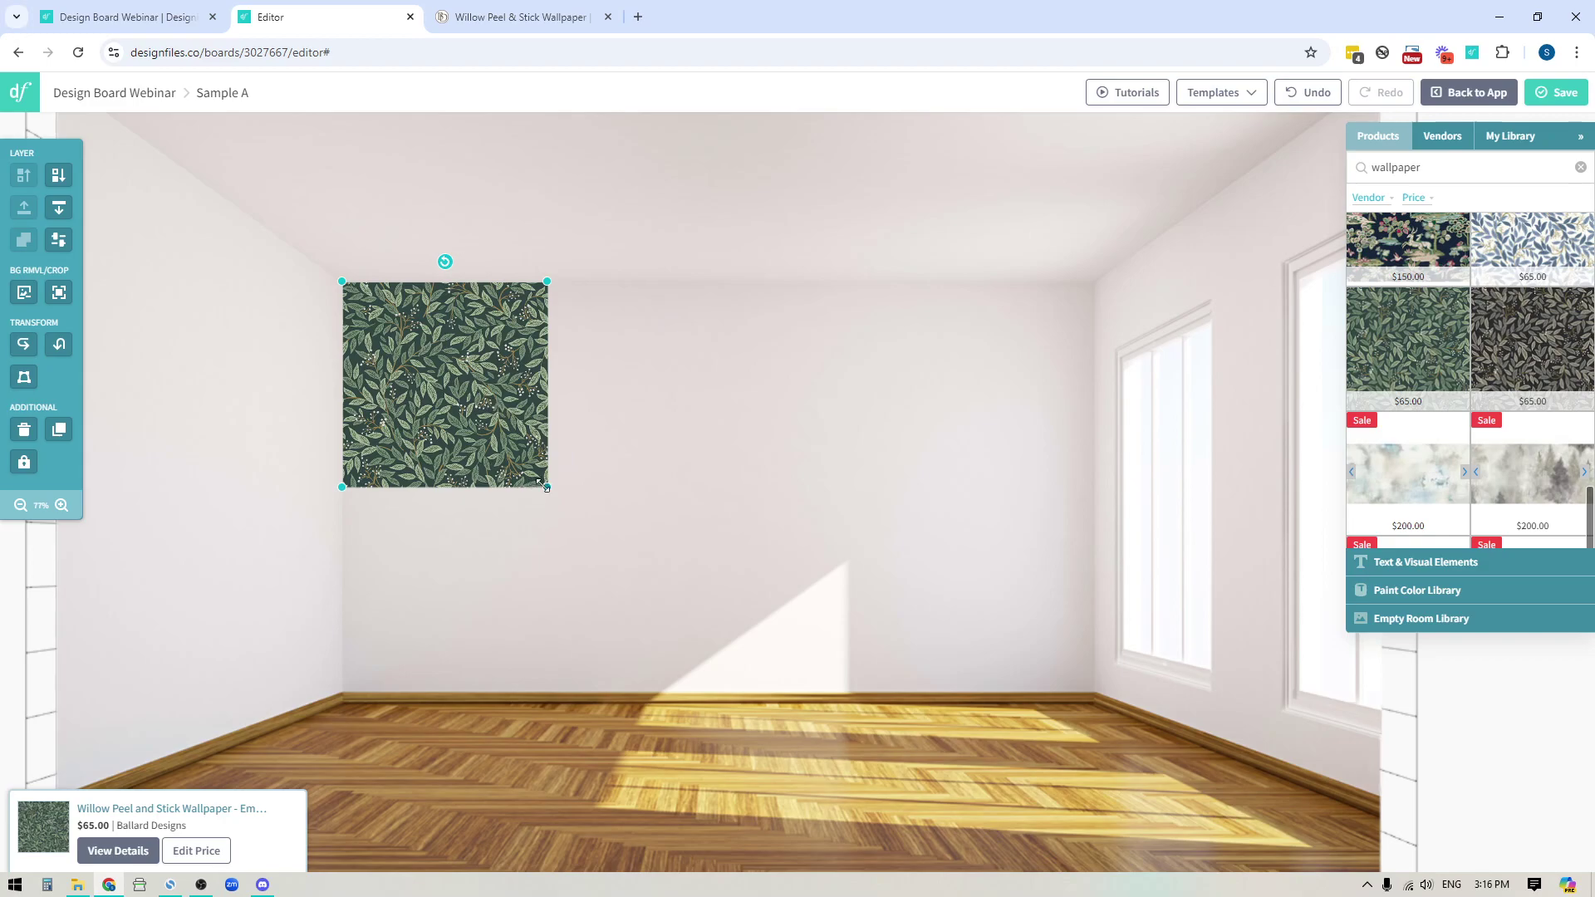
Duplicate the emerald willow wallpaper tile and align the copy edge to edge directly below the original on the back wall.
mouse_move(541, 484)
mouse_down()
mouse_move(570, 515)
mouse_move(546, 488)
mouse_up()
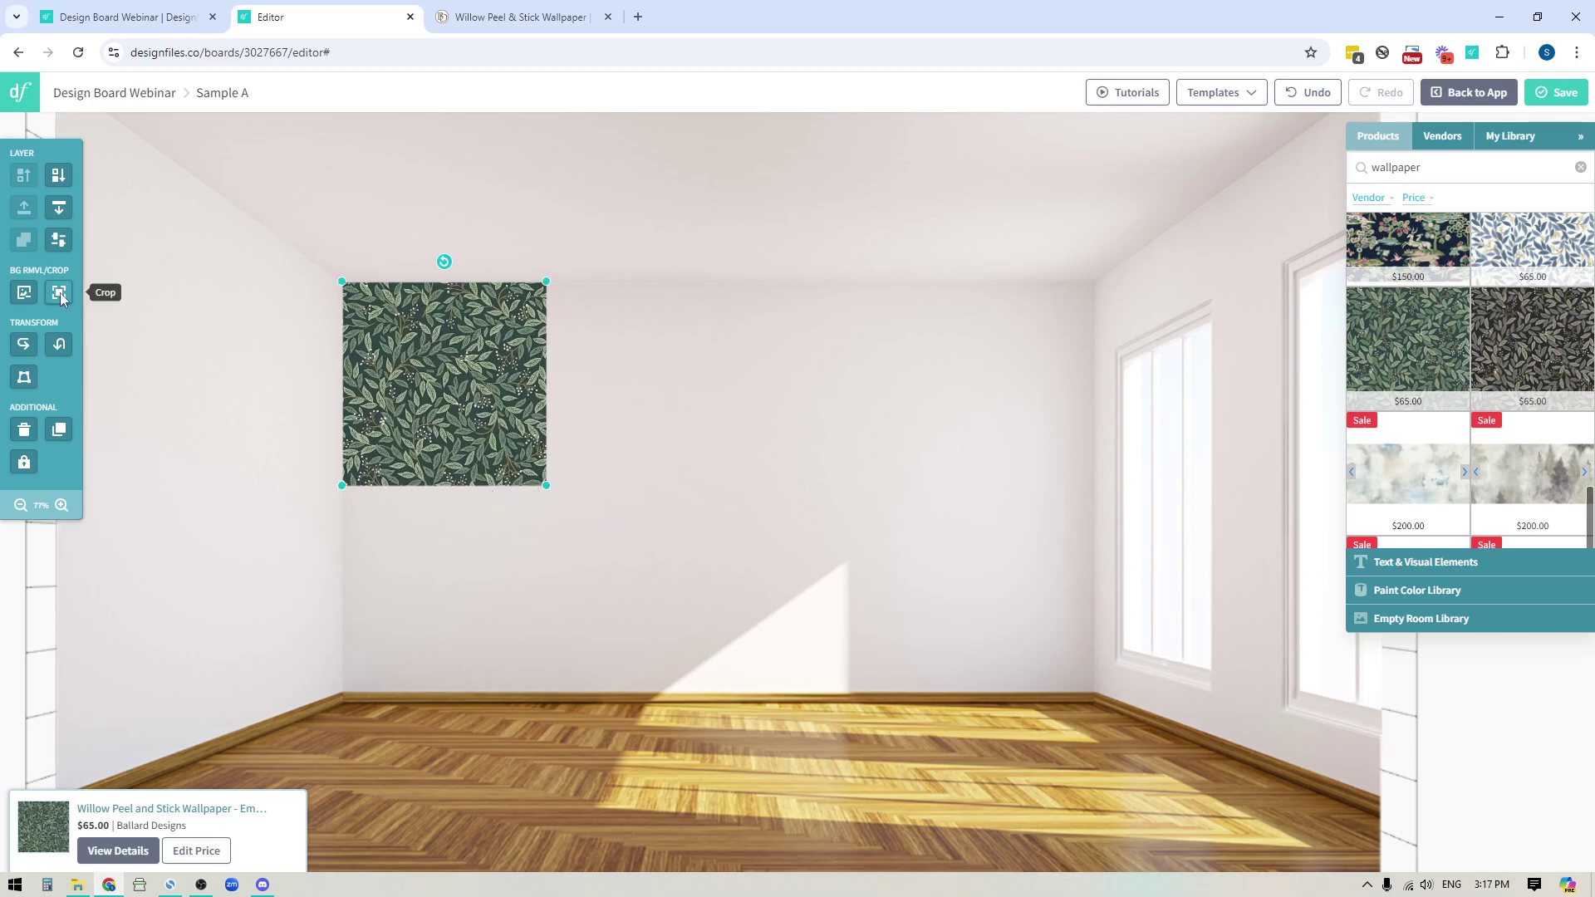
click(58, 429)
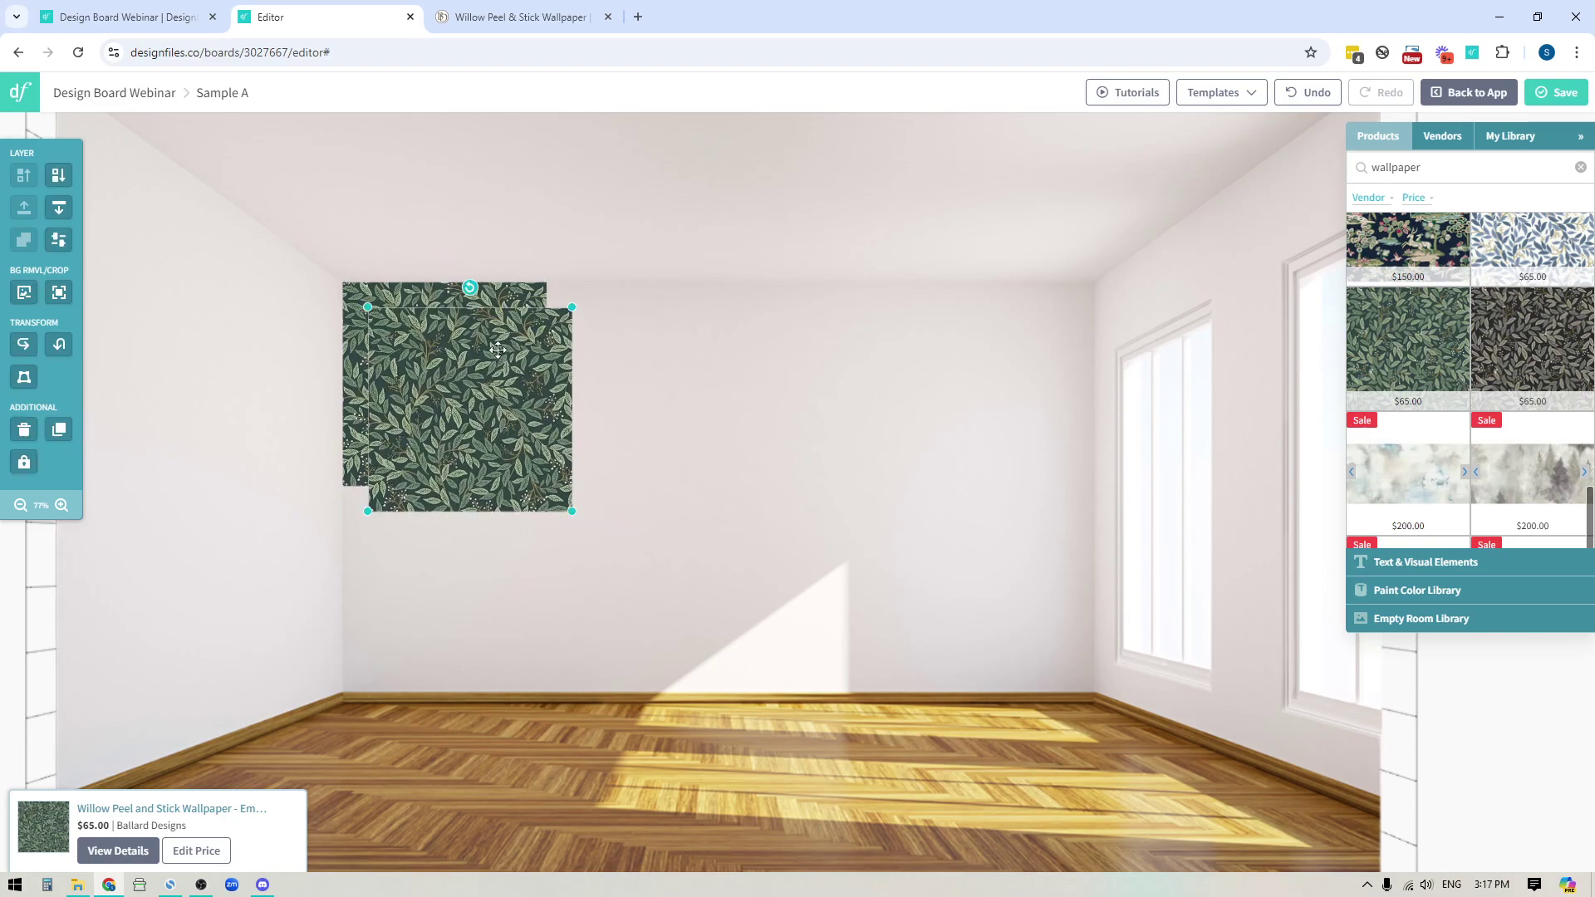
drag(407, 369, 401, 533)
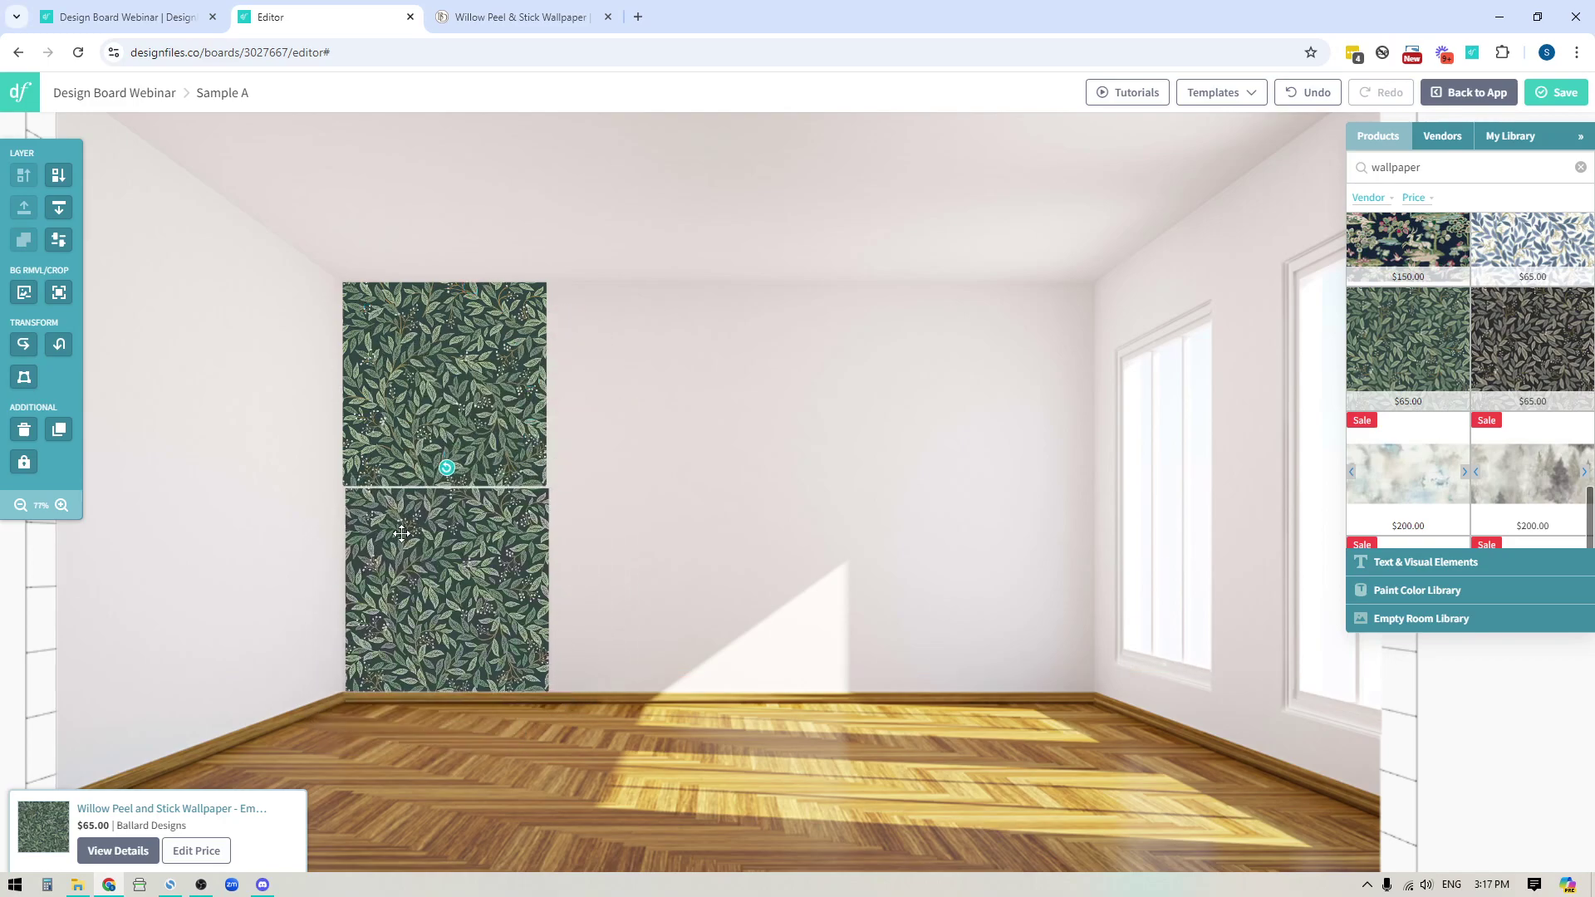
click(62, 505)
click(62, 505)
click(62, 505)
click(61, 505)
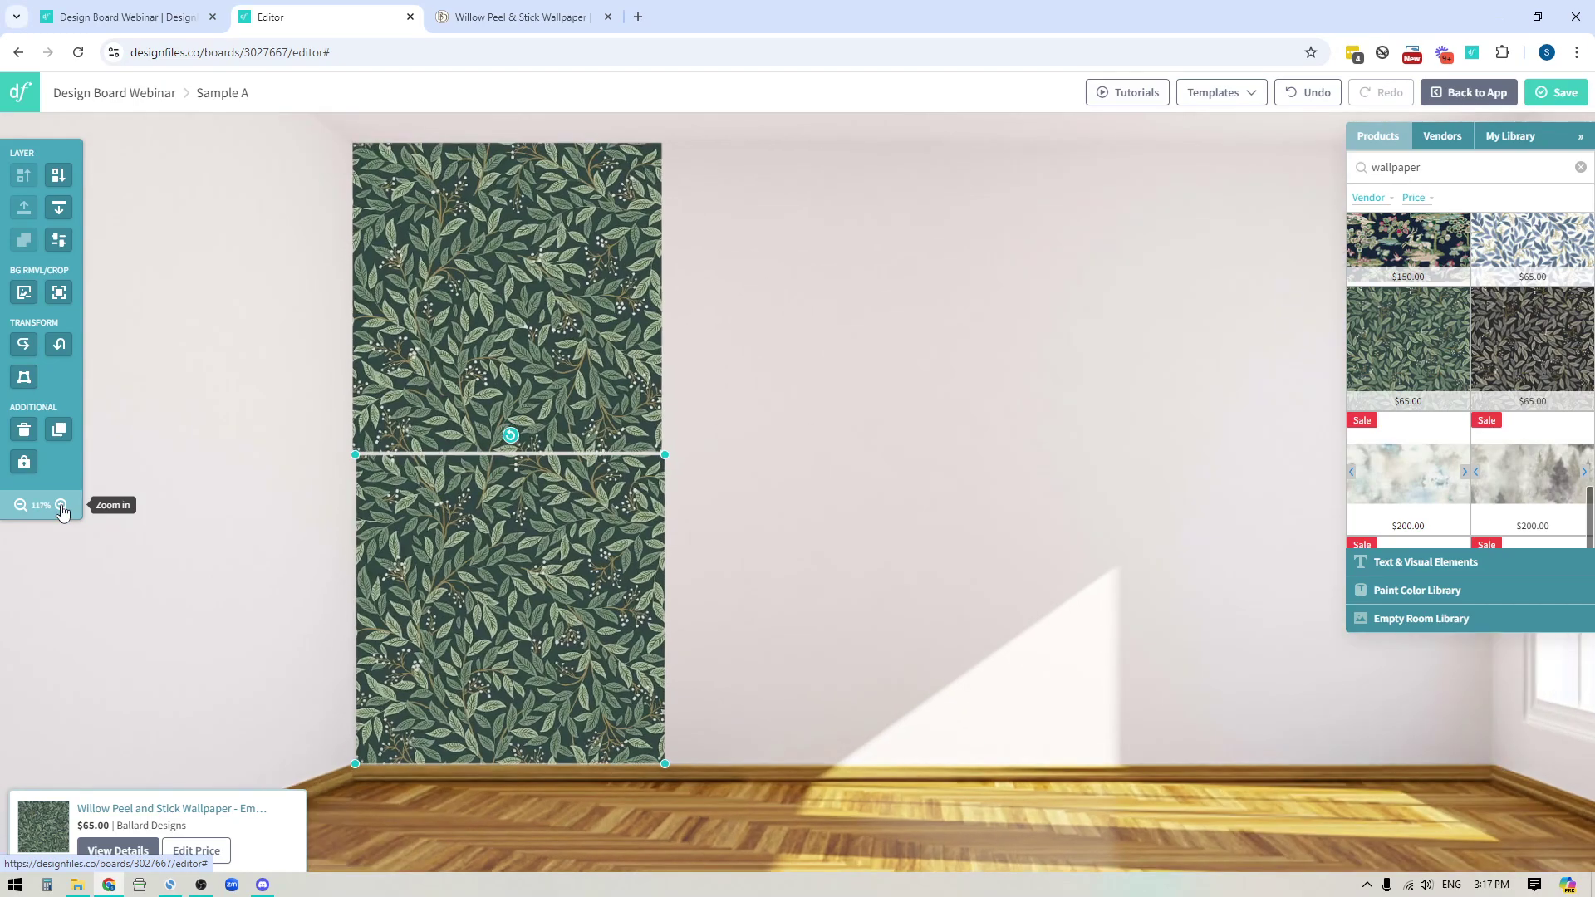
drag(394, 575, 393, 576)
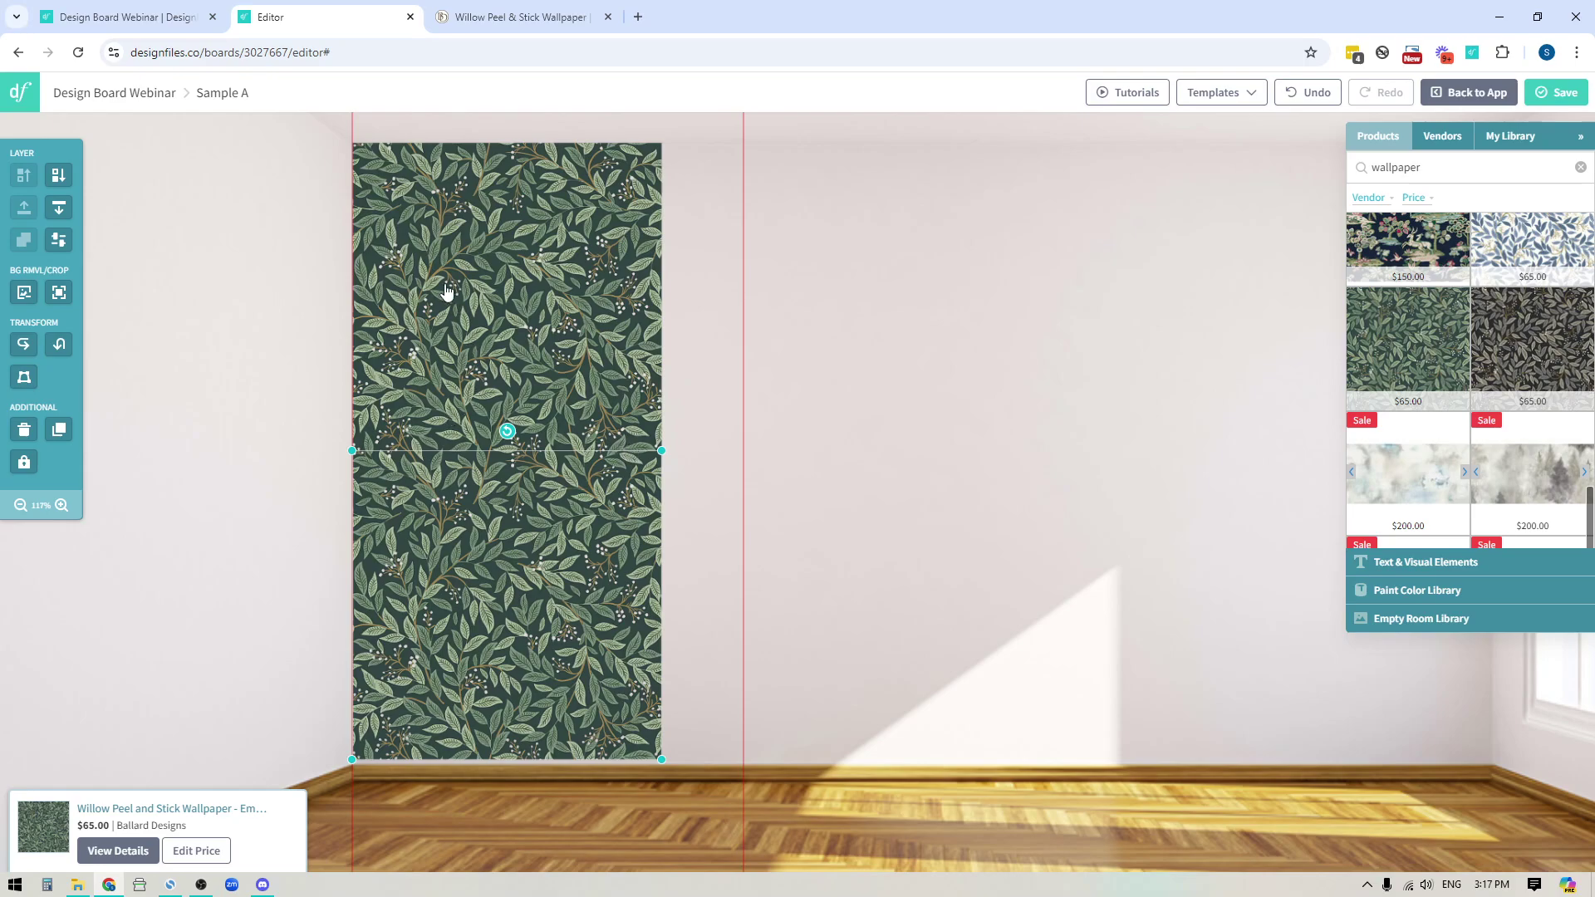
drag(1398, 254, 847, 436)
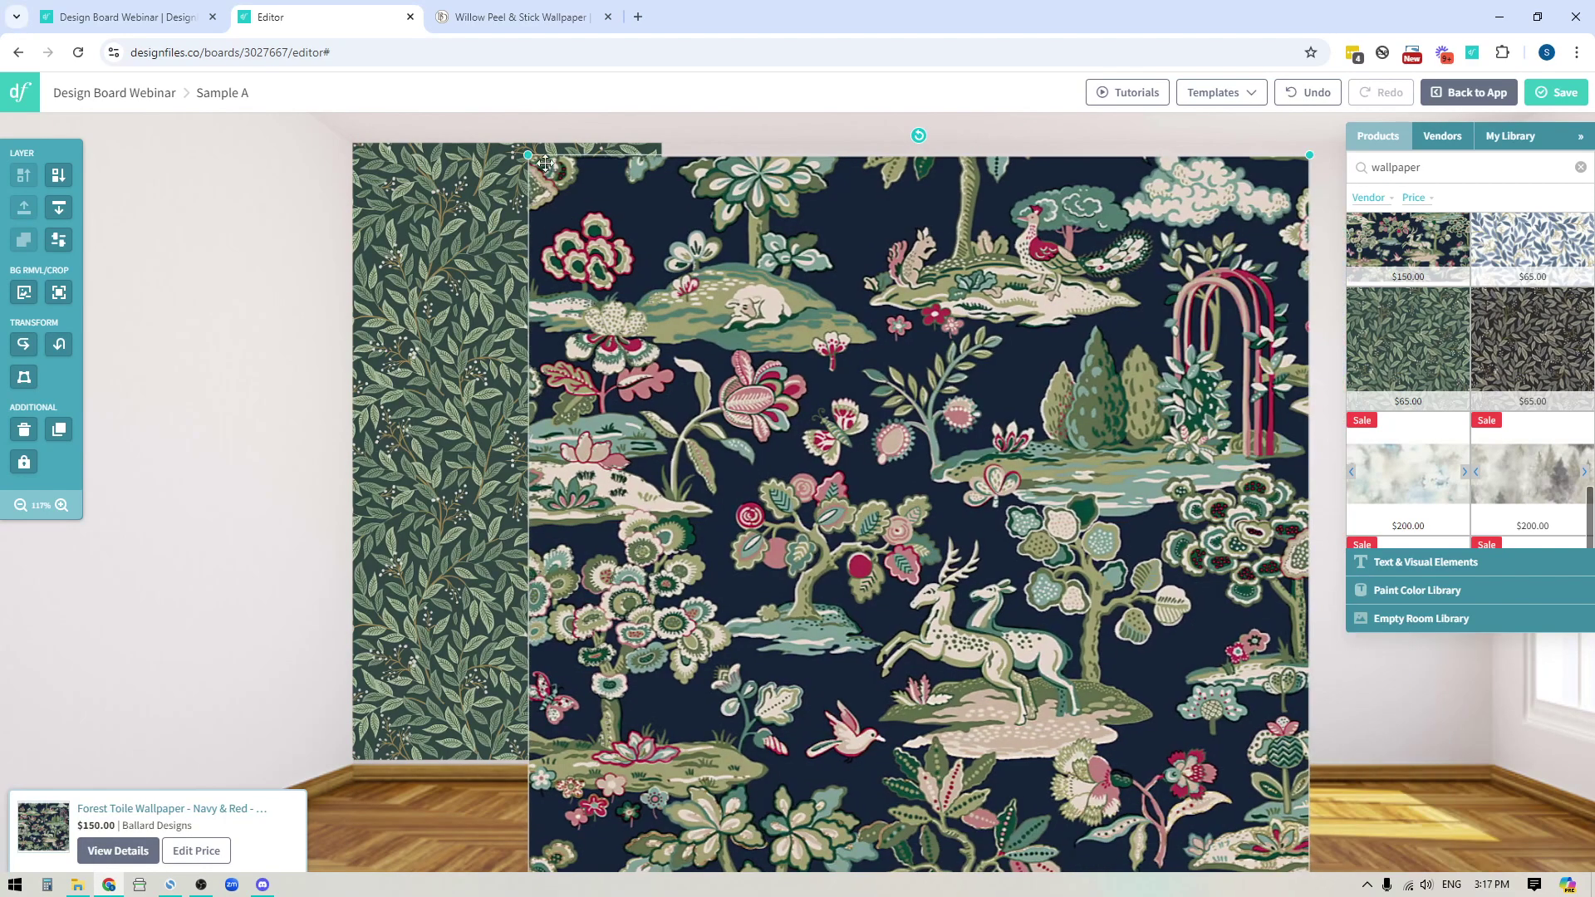
drag(525, 153, 825, 434)
drag(1004, 603, 876, 348)
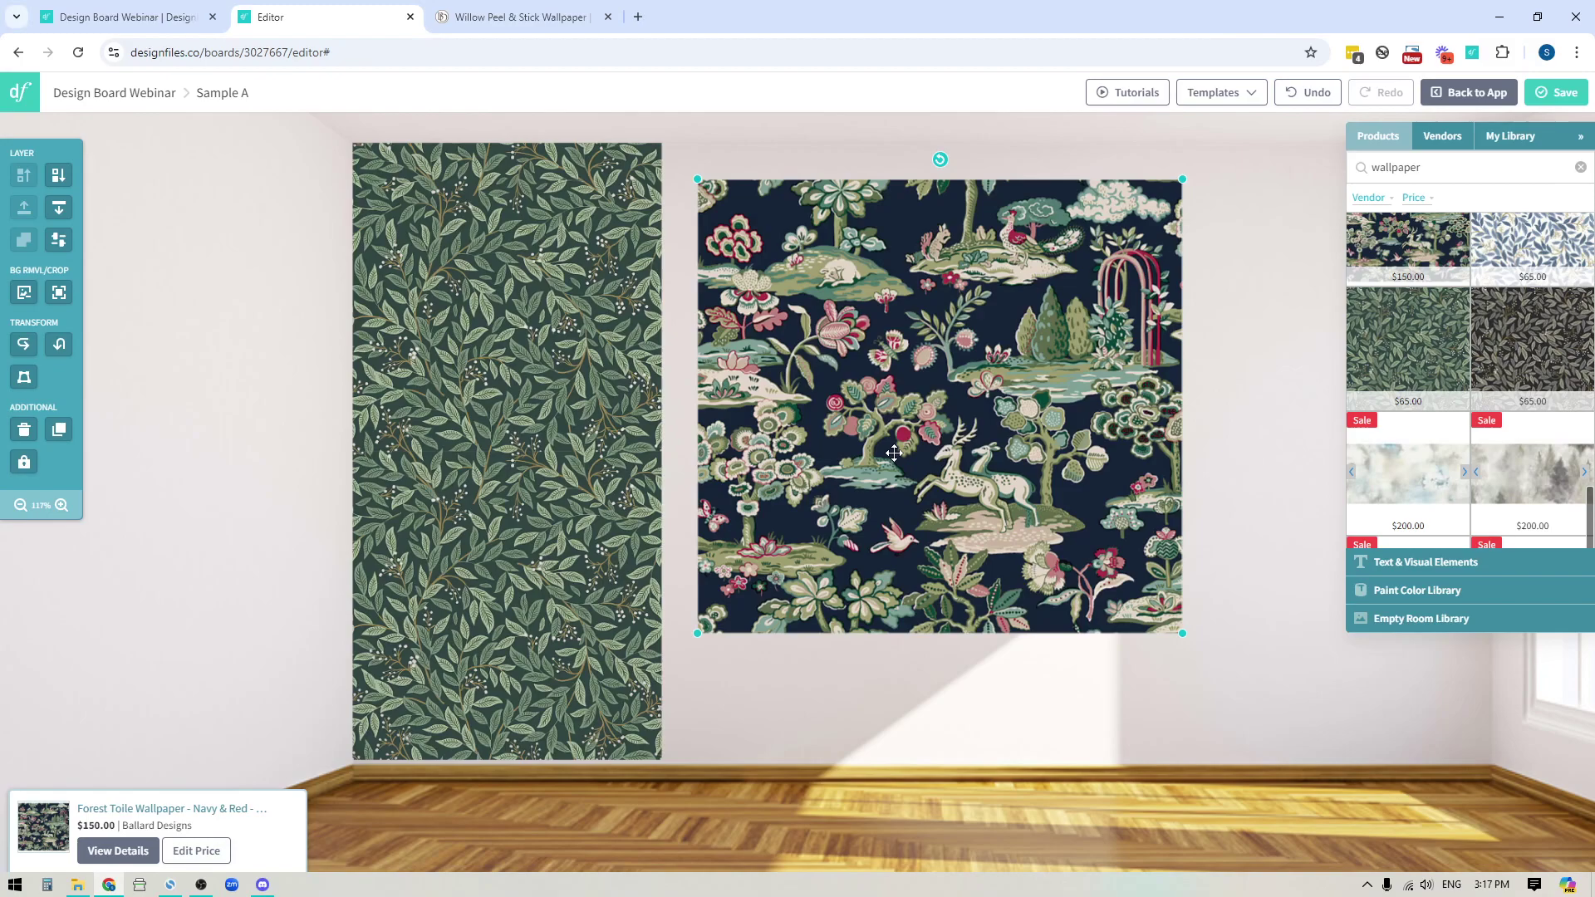
key(Delete)
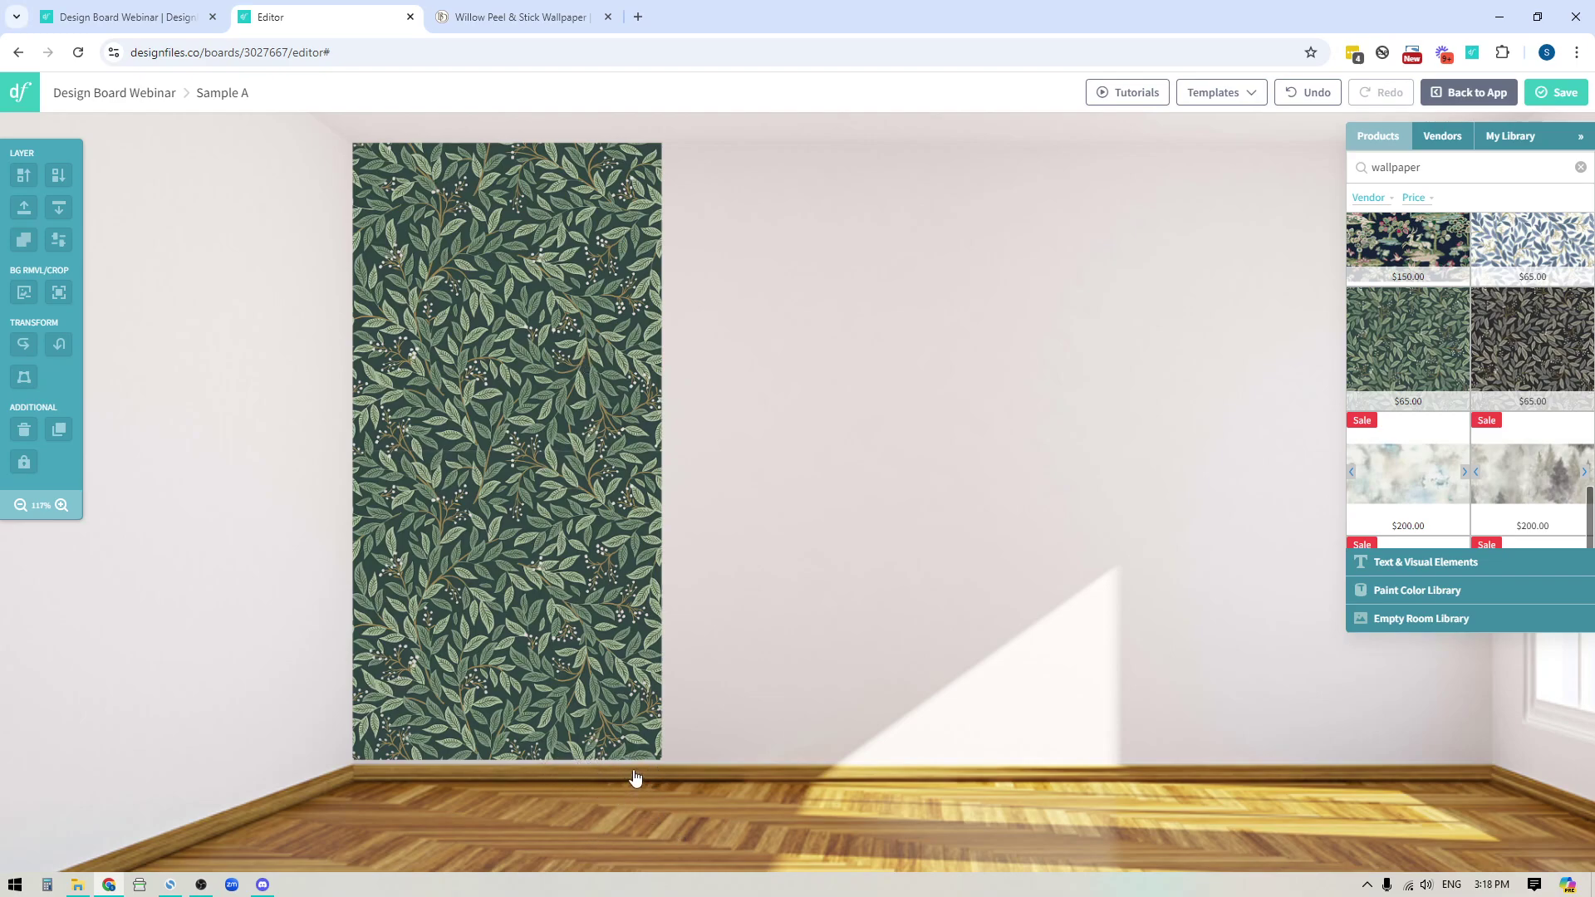
Select both stacked wallpaper tiles together and enlarge them slightly to span the back wall's height down to the baseboard.
click(571, 379)
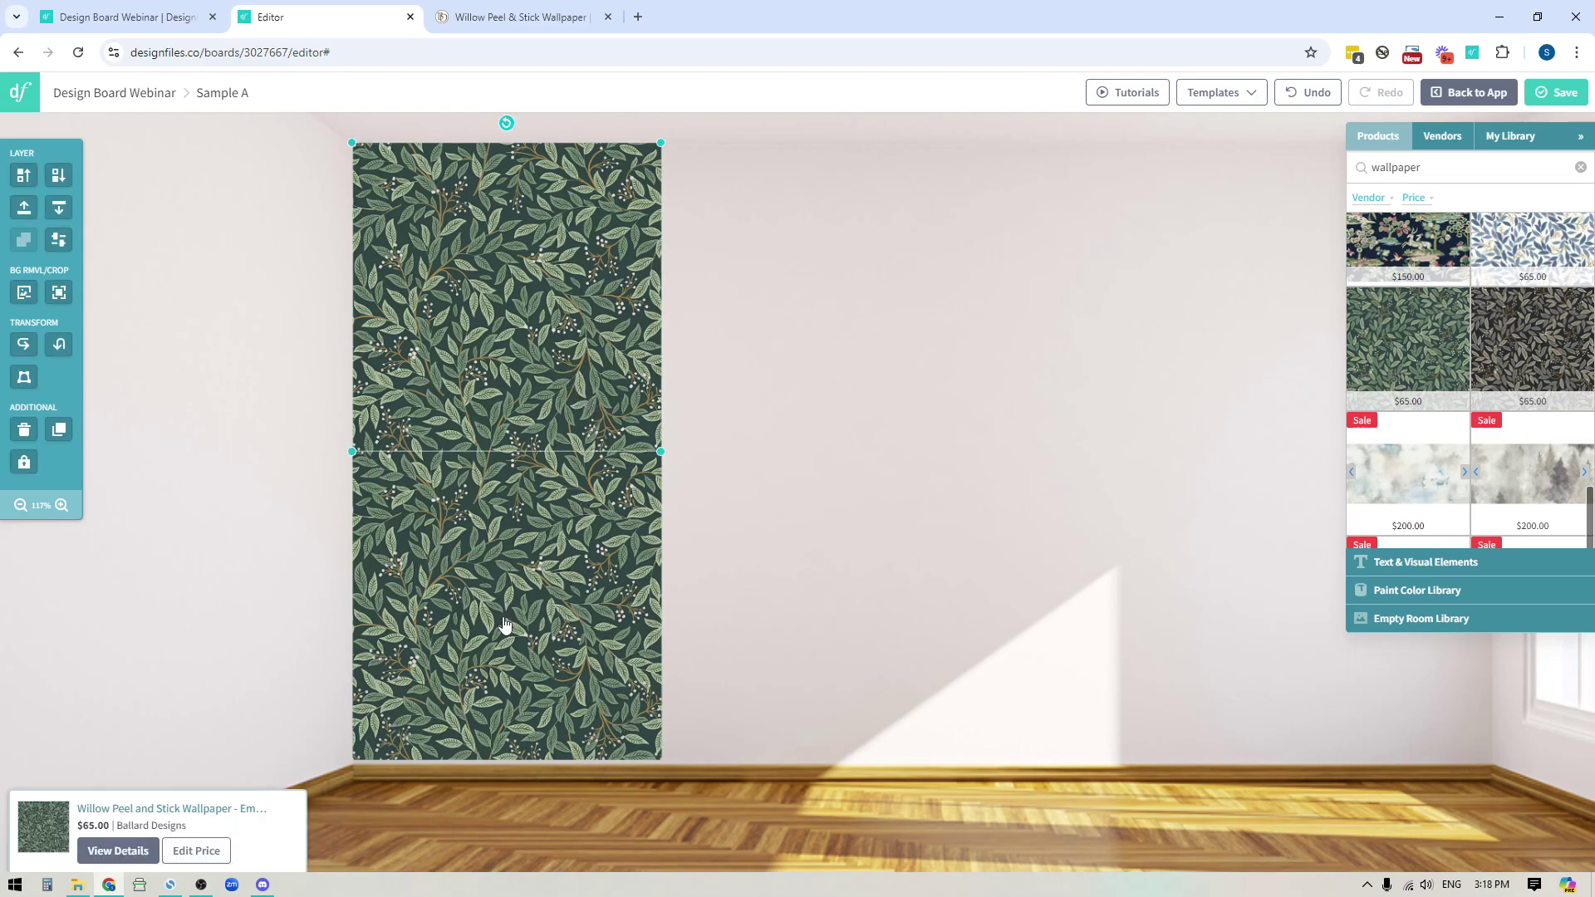
click(536, 621)
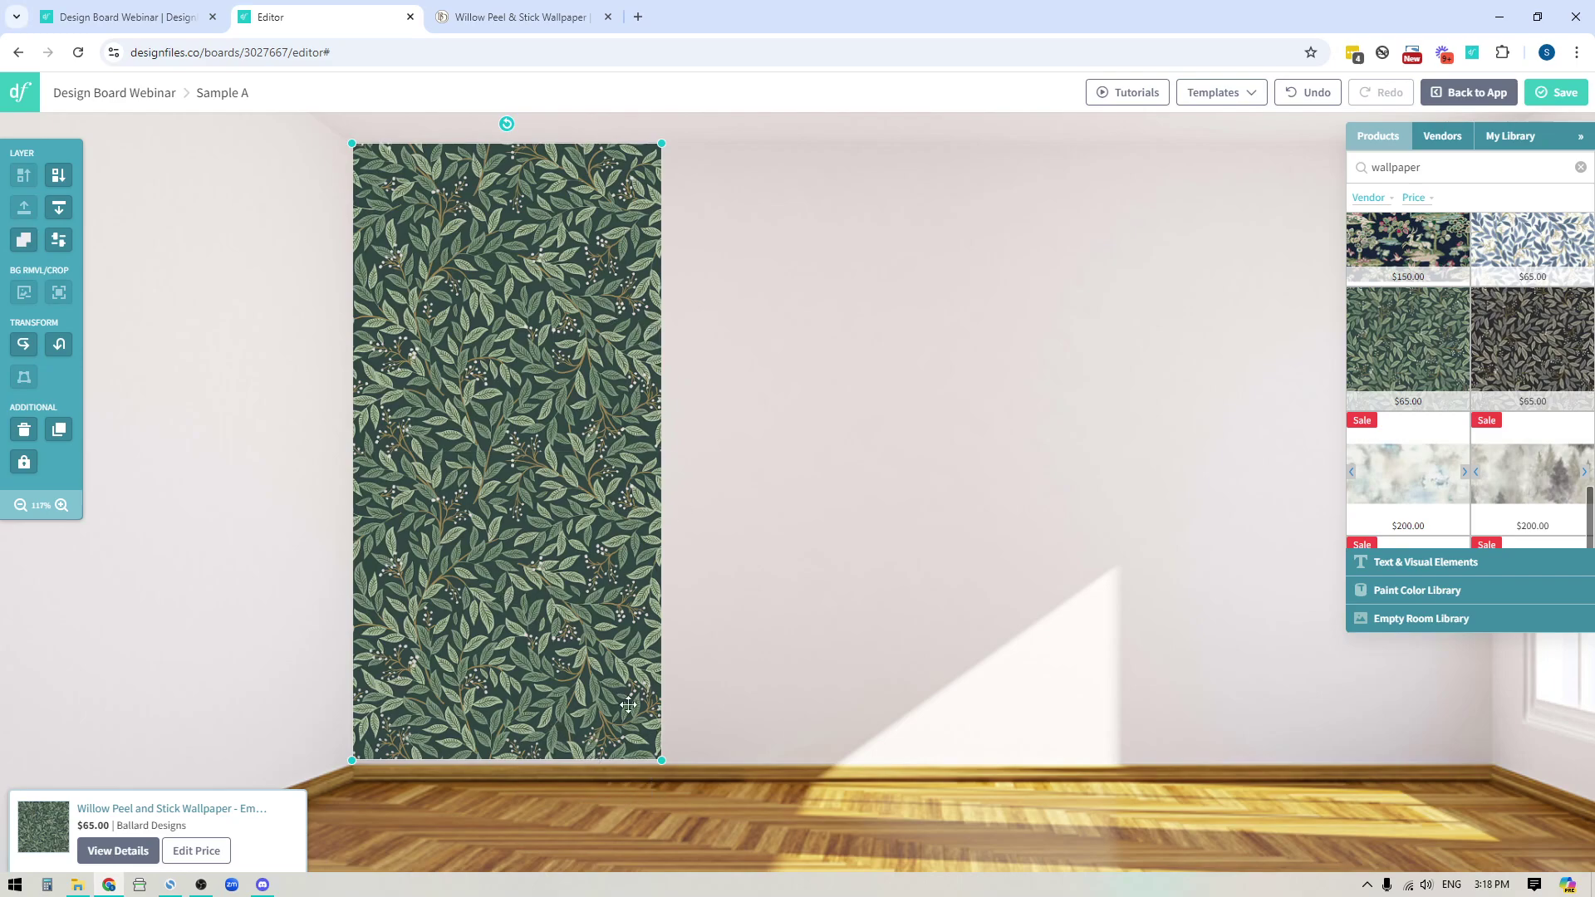
click(621, 830)
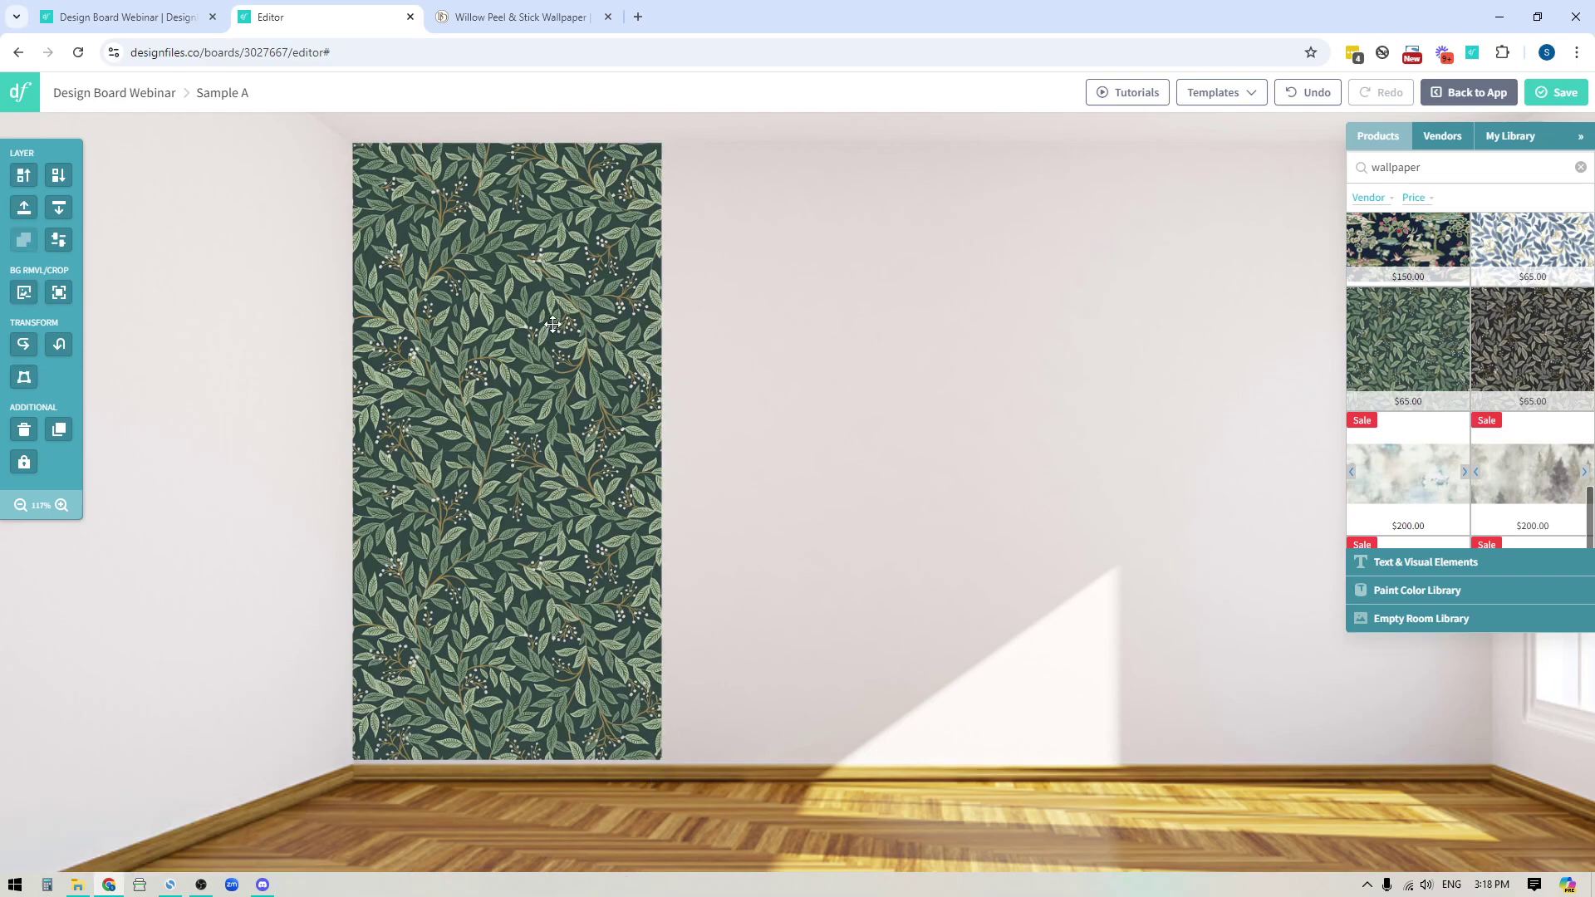
scroll(773, 727, down, 2)
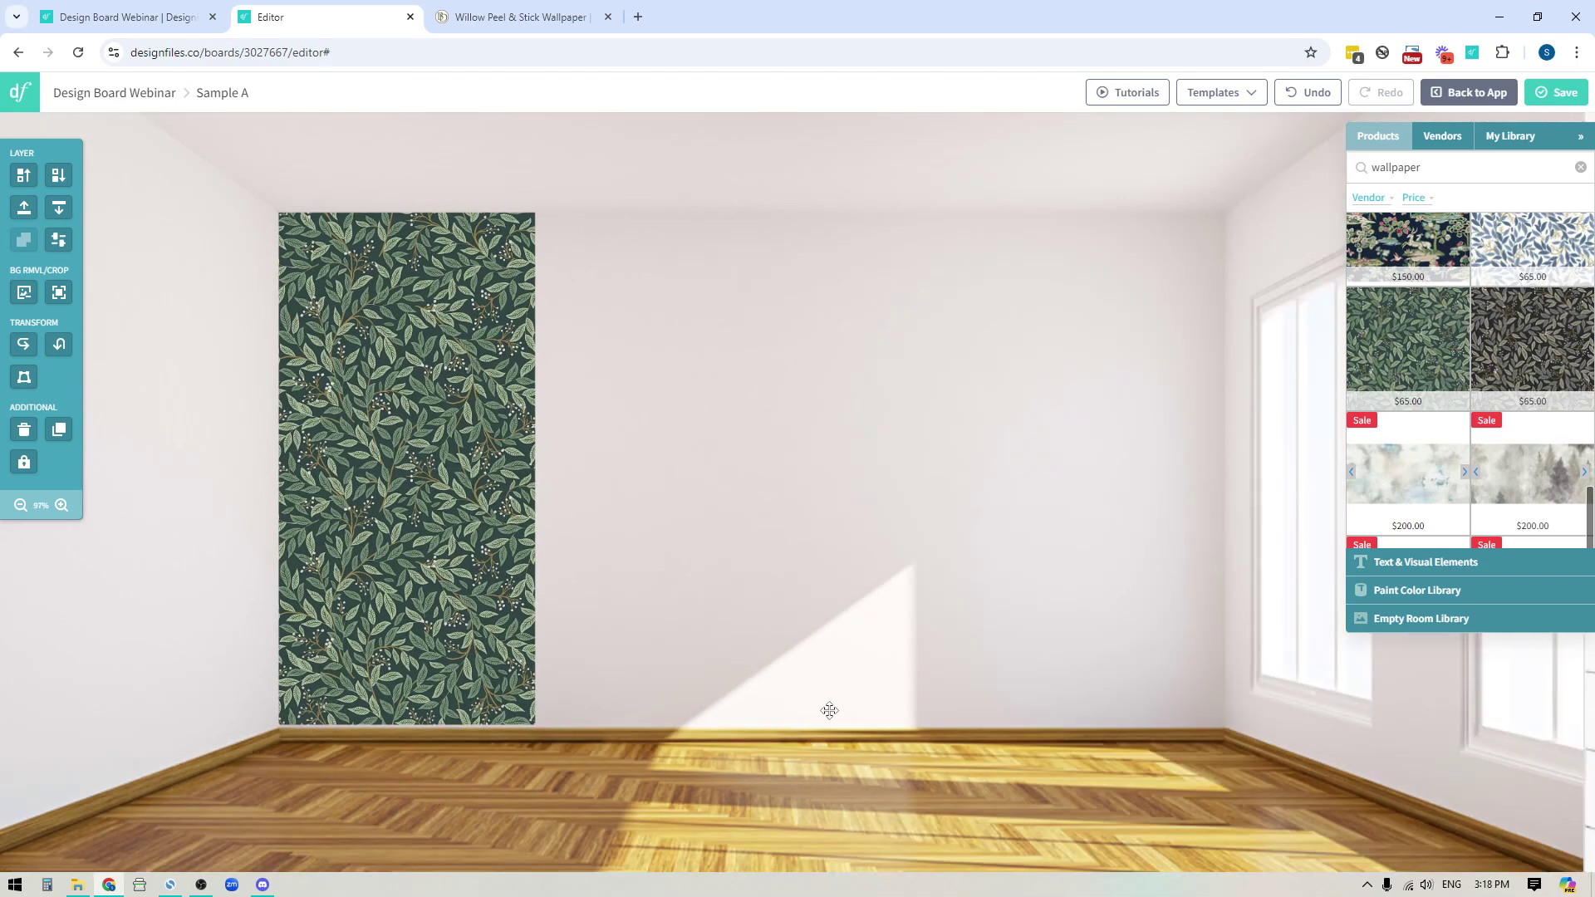
drag(313, 520, 352, 520)
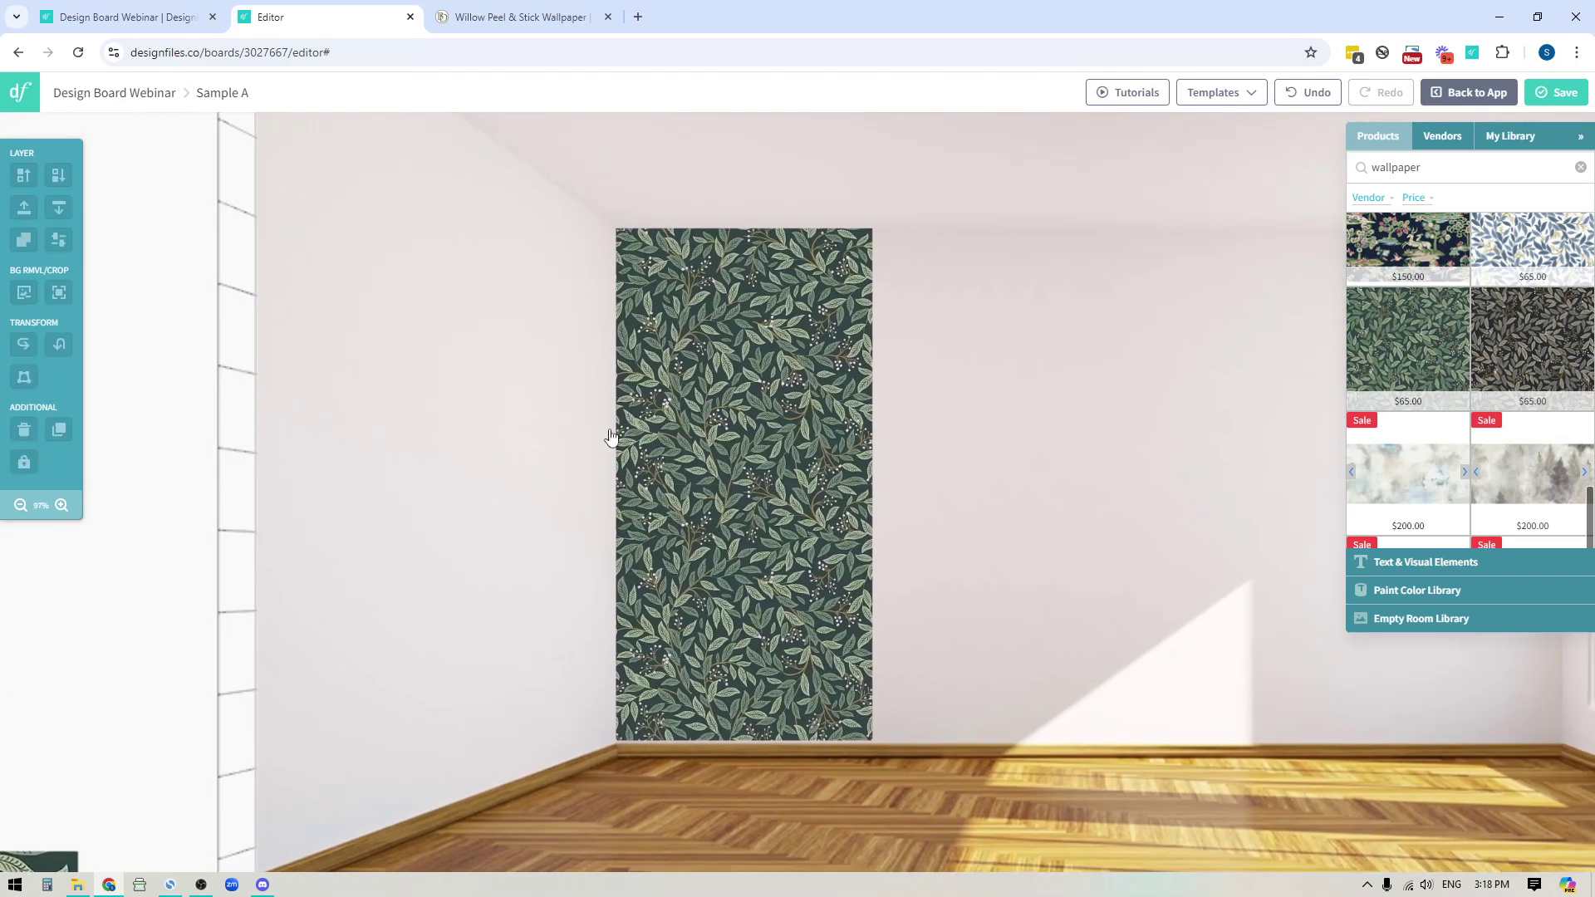
click(723, 509)
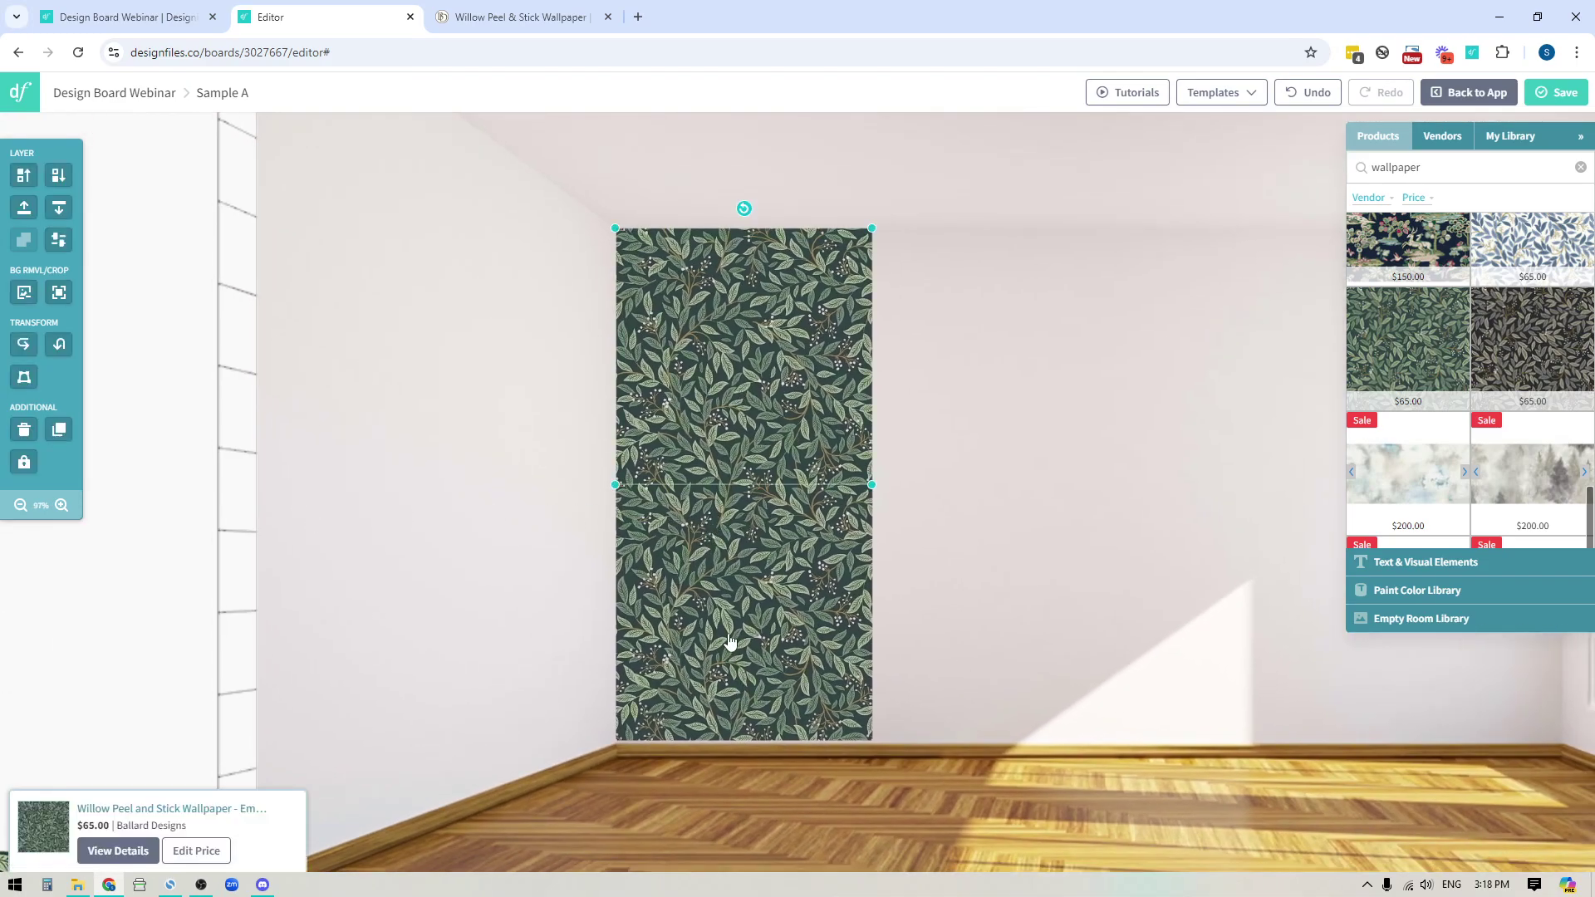
click(744, 605)
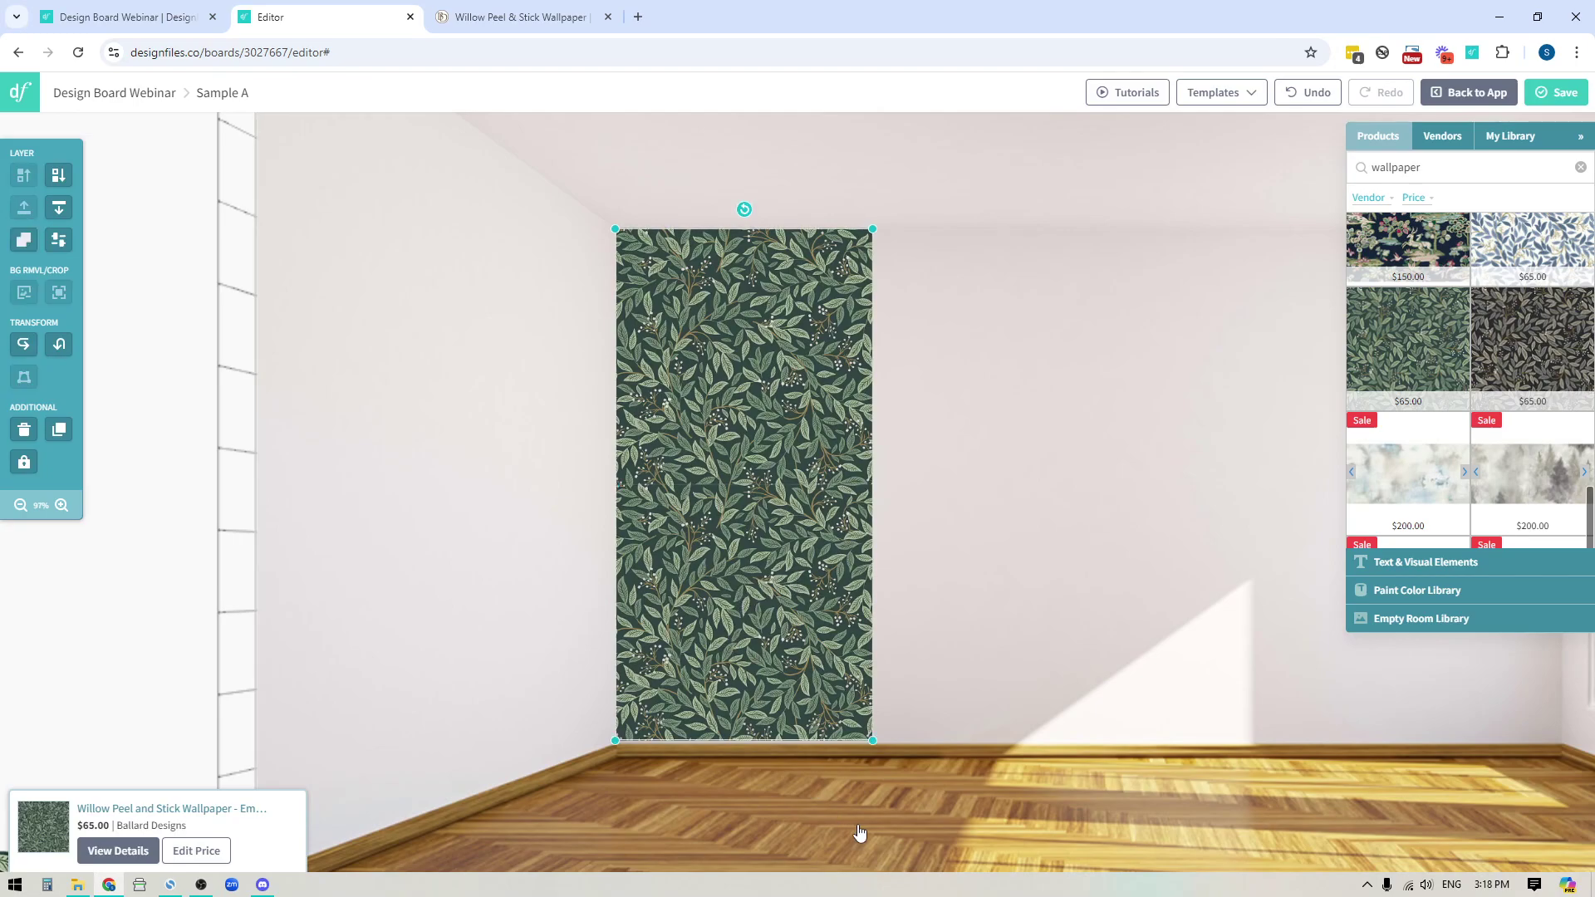
drag(874, 741, 890, 759)
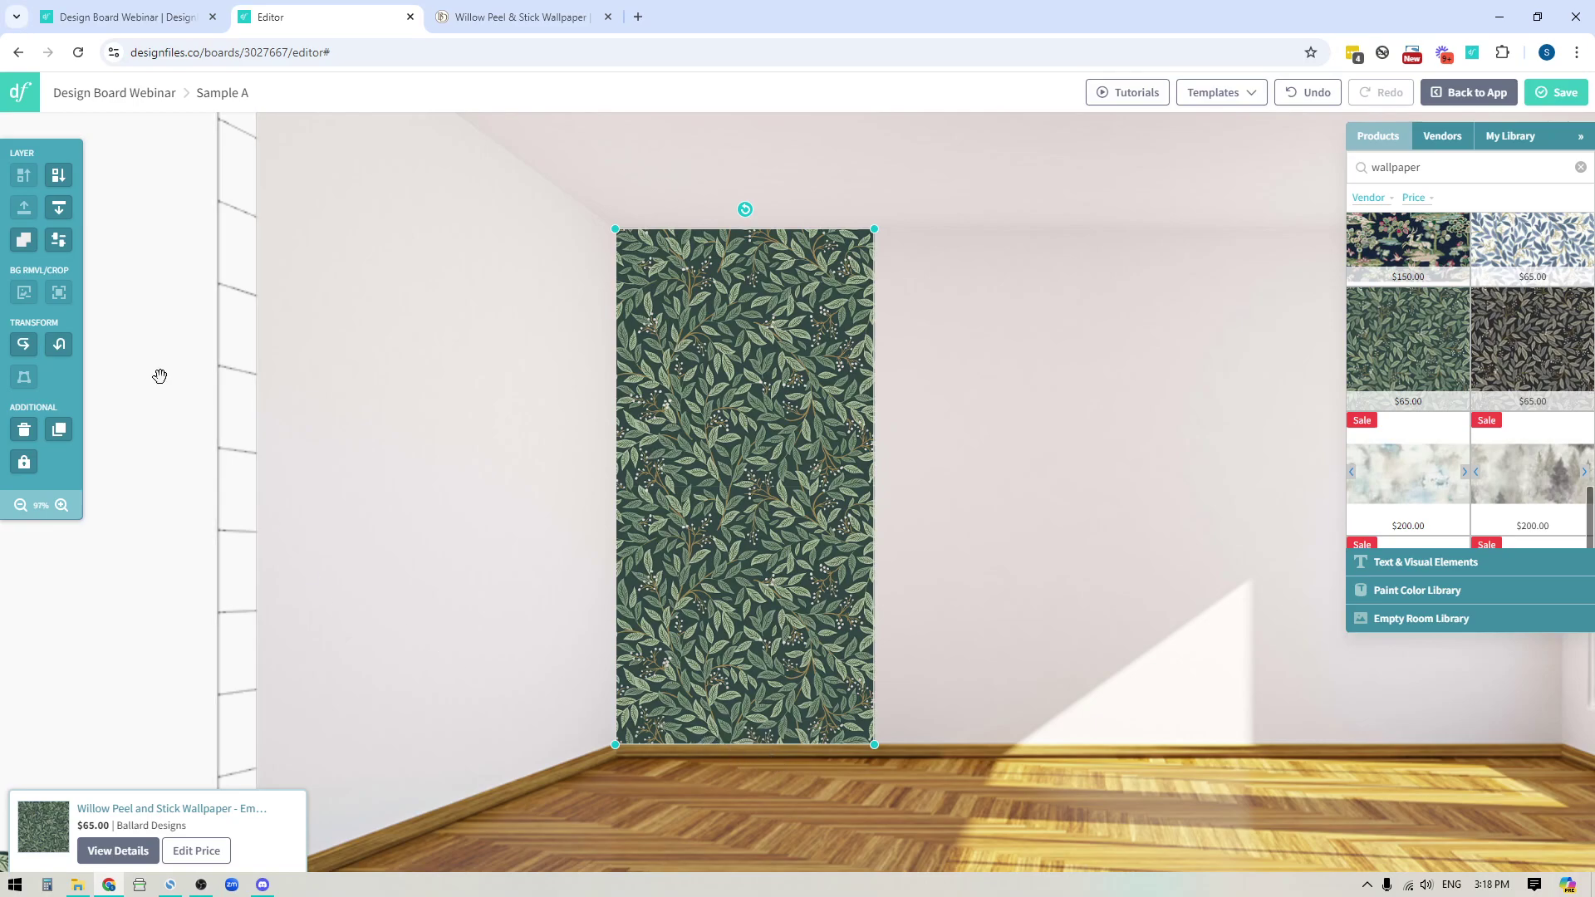
Duplicate the two-tile wallpaper column and align the copy seamlessly against the right edge of the first column.
click(59, 430)
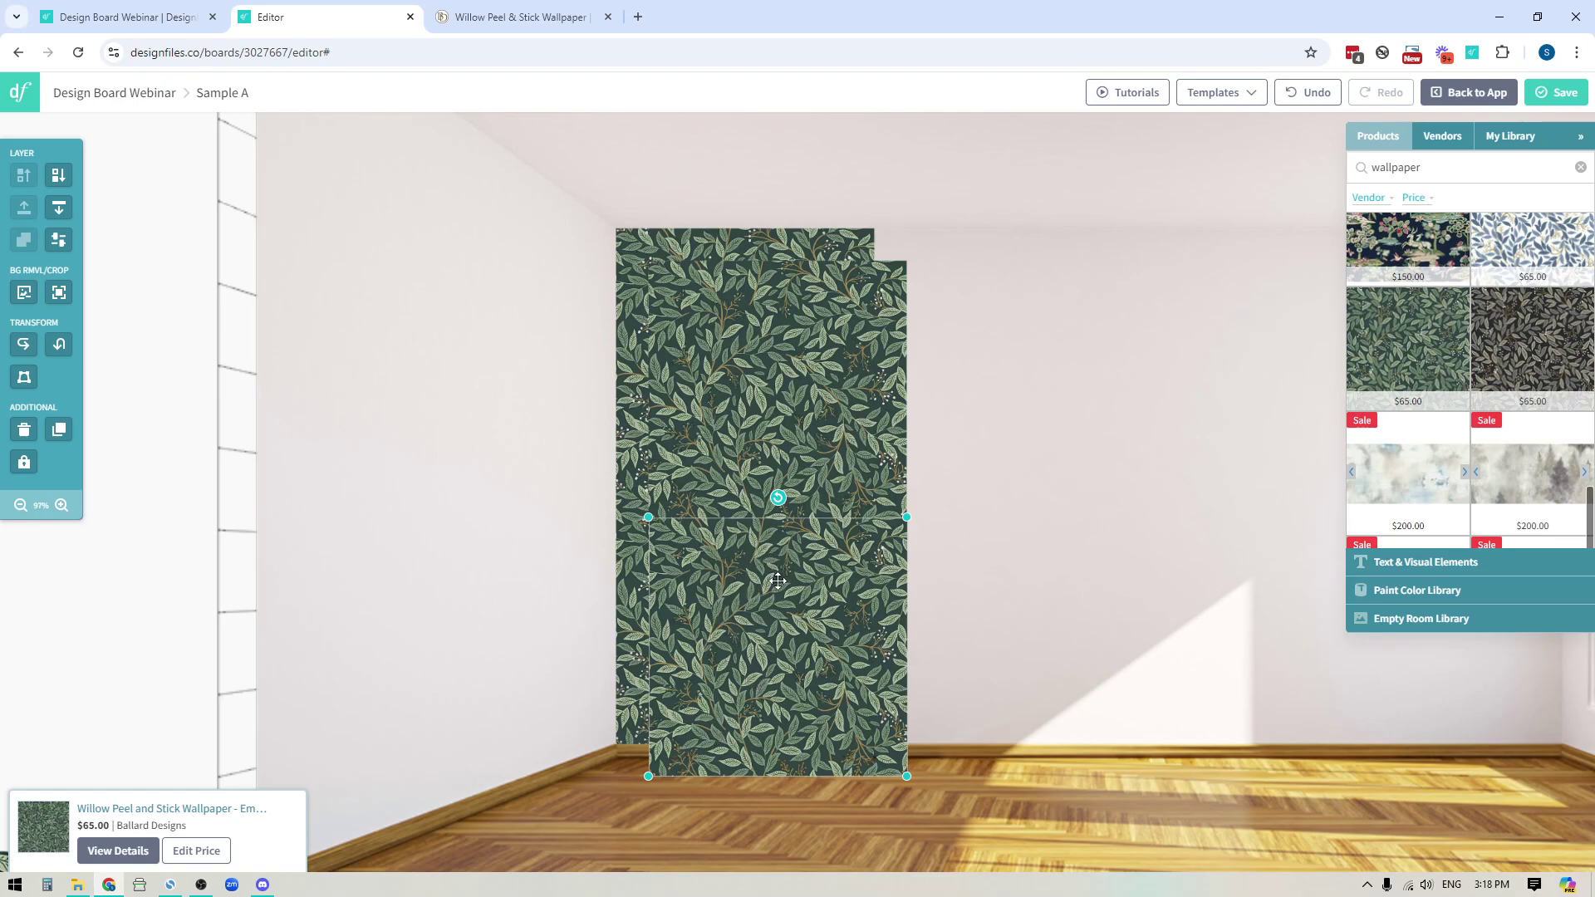
click(783, 357)
drag(753, 429, 971, 384)
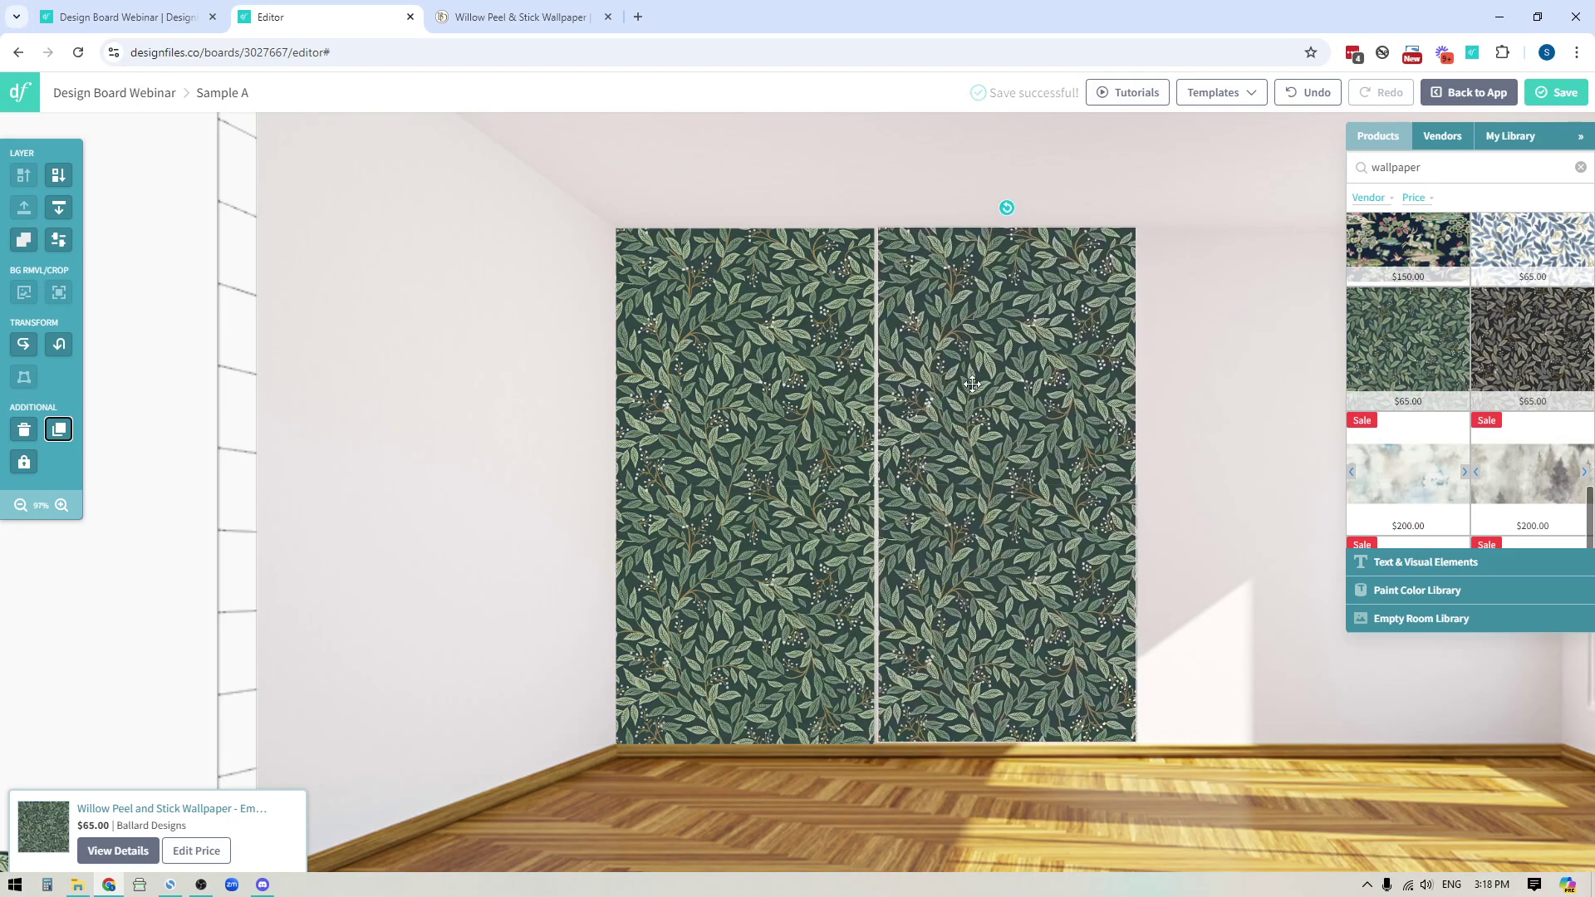
key(Left)
key(Left)
key(Left)
key(Left)
key(Left)
key(Left)
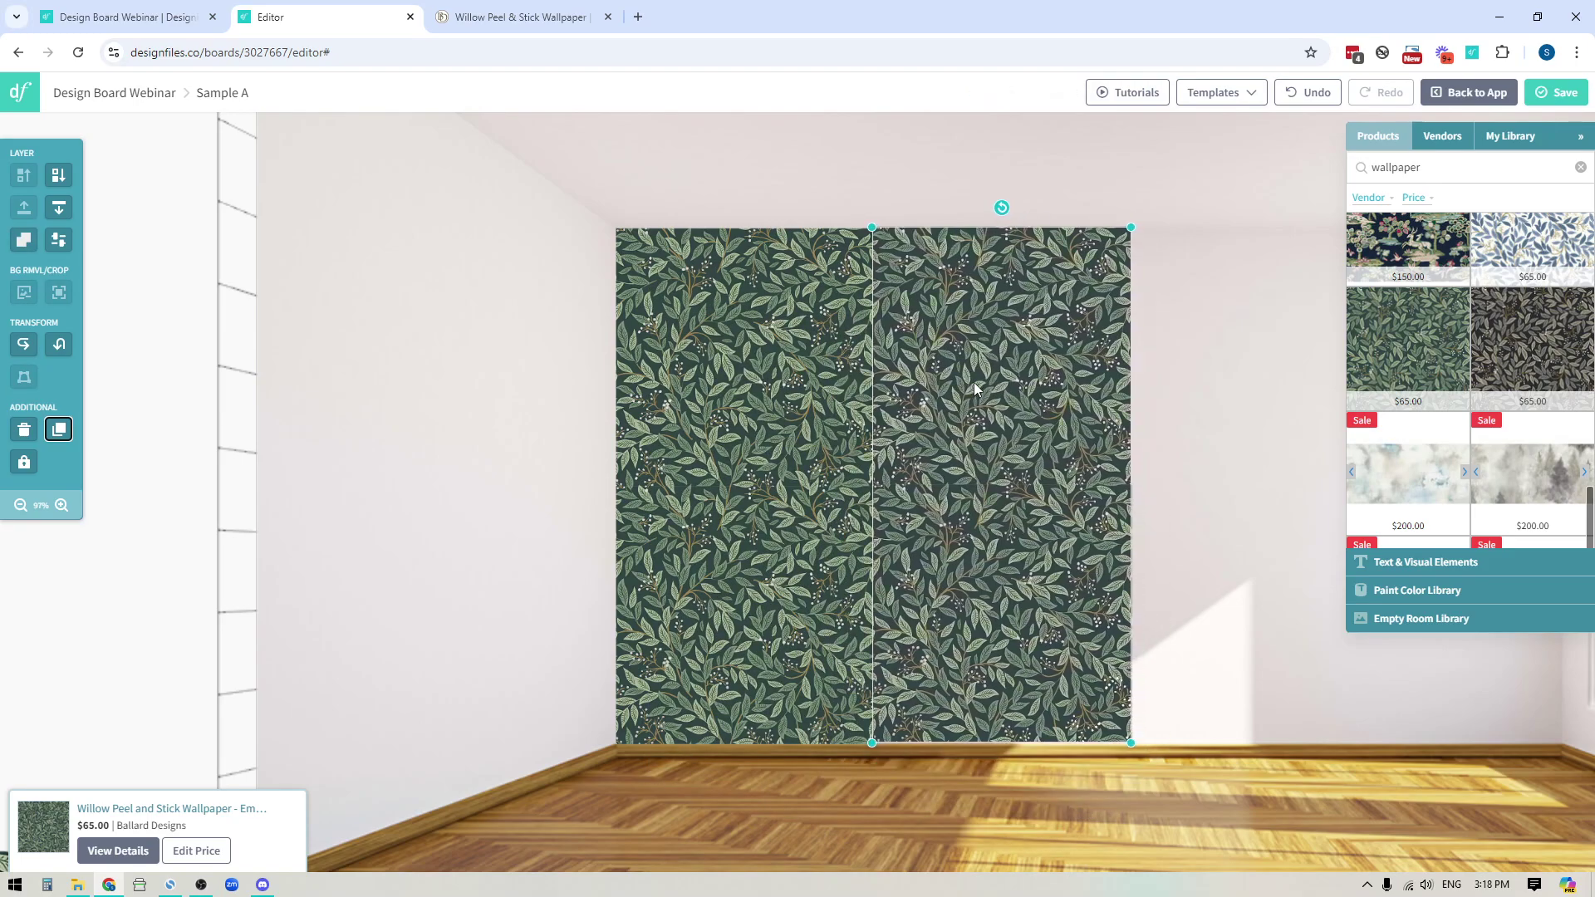
drag(1246, 804, 889, 810)
key(Down)
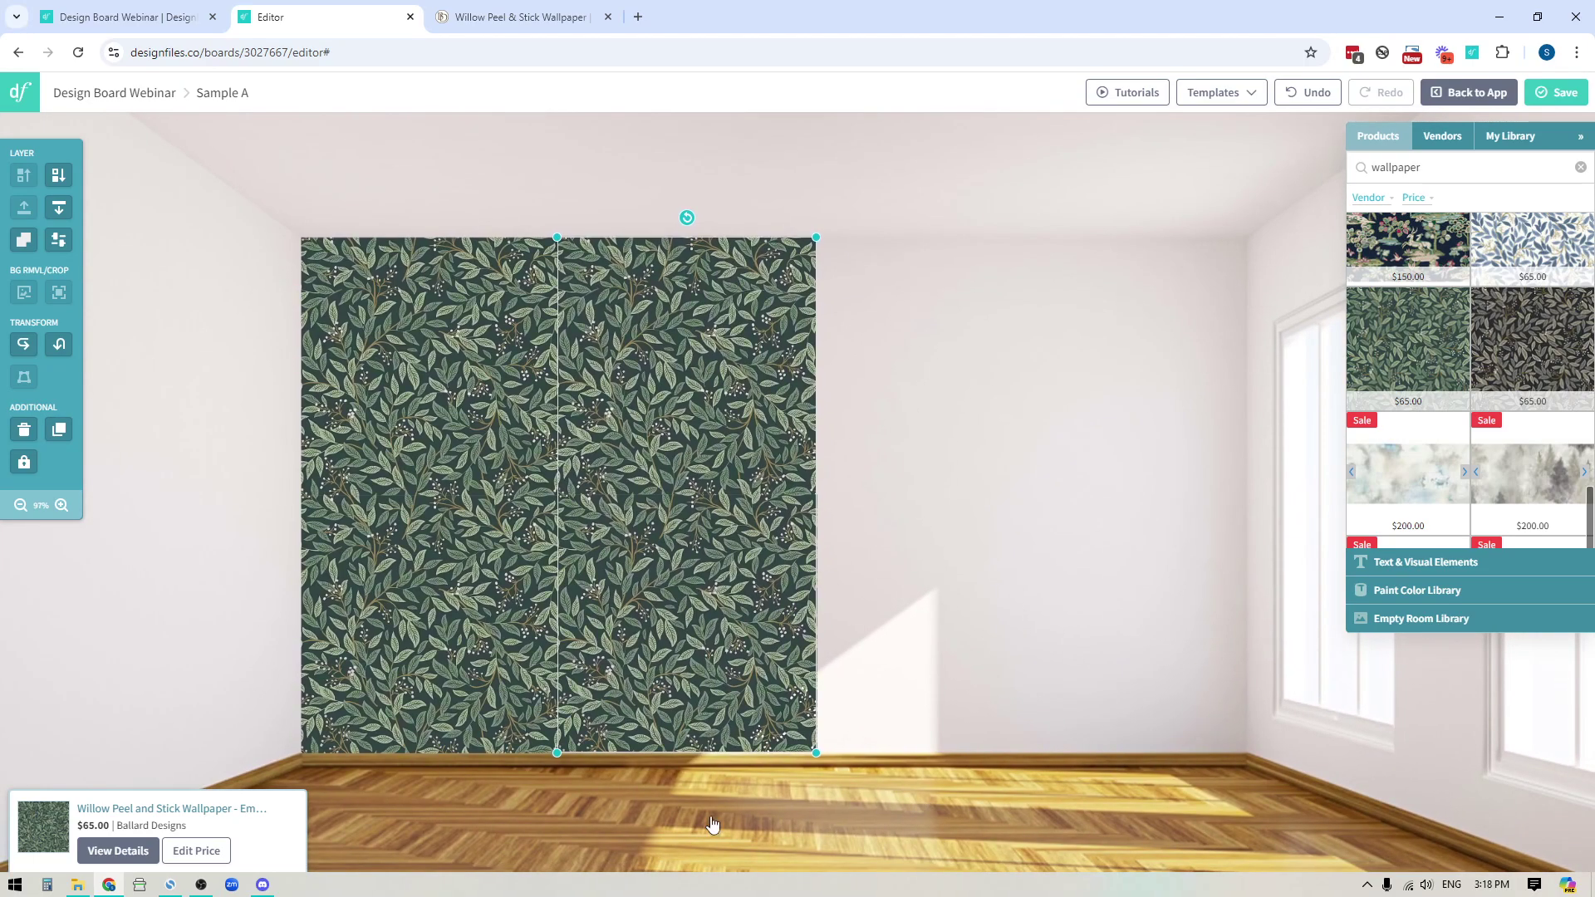
Duplicate the wallpaper column two more times, placing each copy to the right of the previous one to cover the back wall.
click(60, 428)
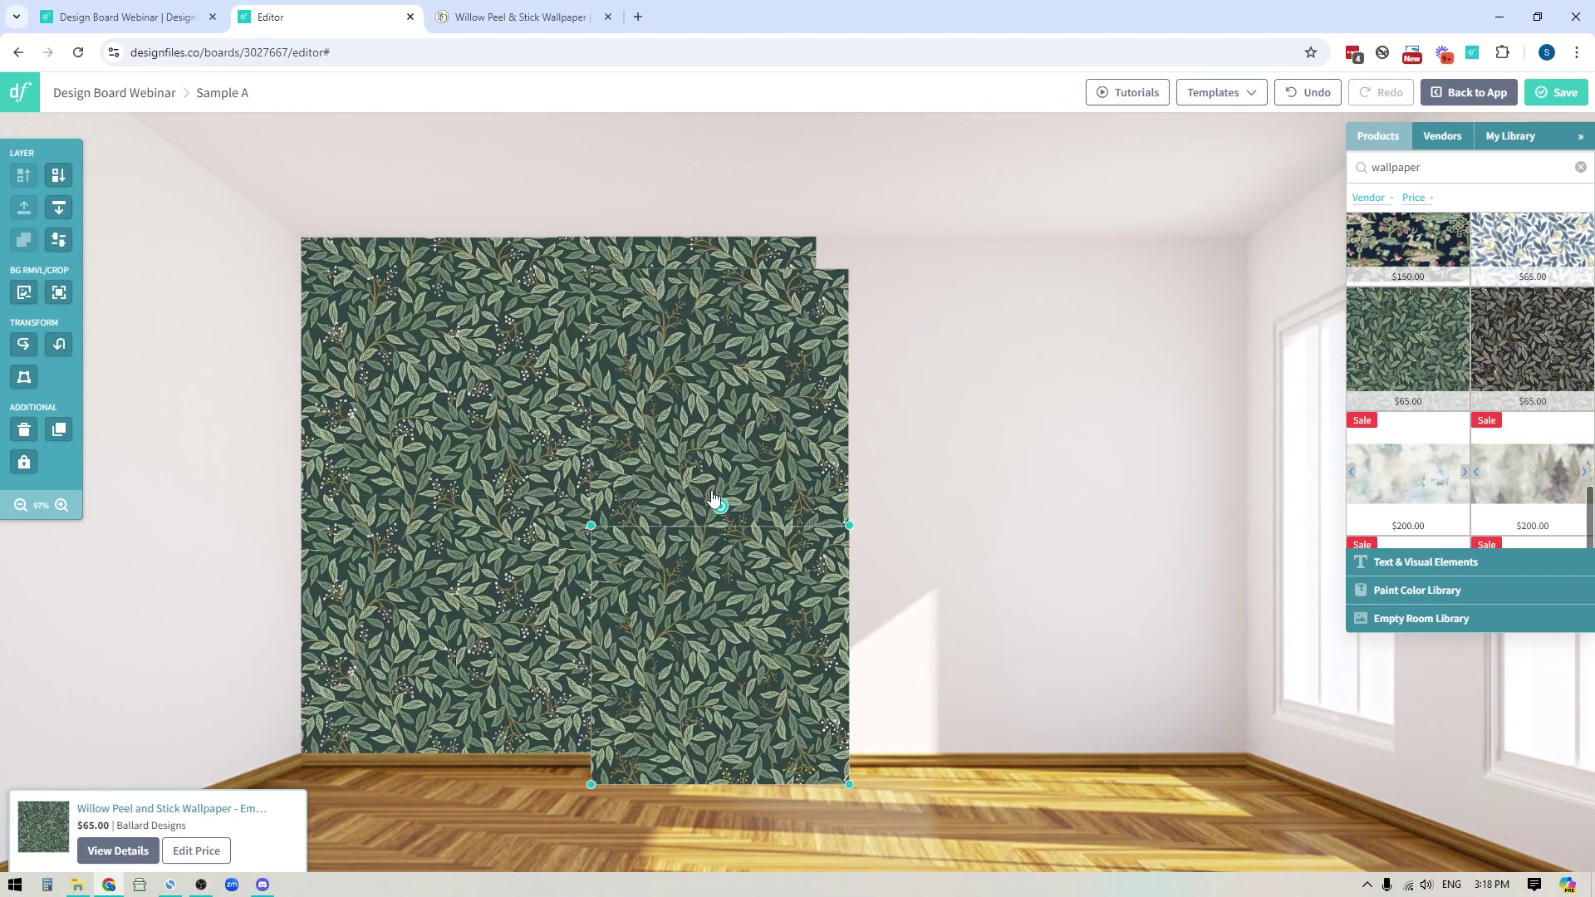
drag(645, 375, 874, 350)
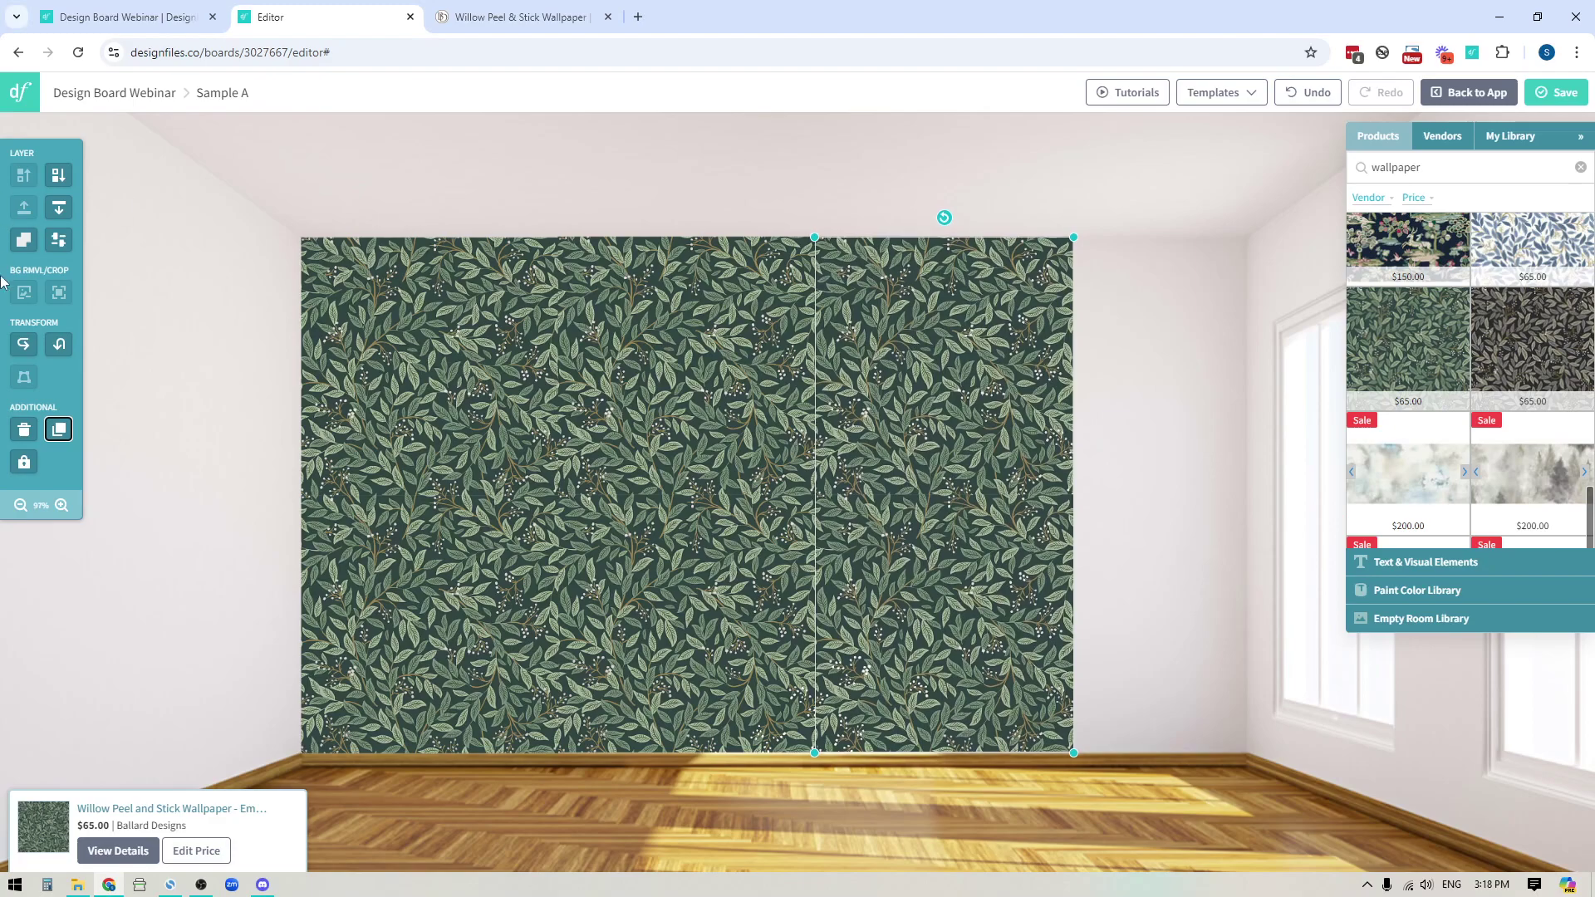
click(58, 429)
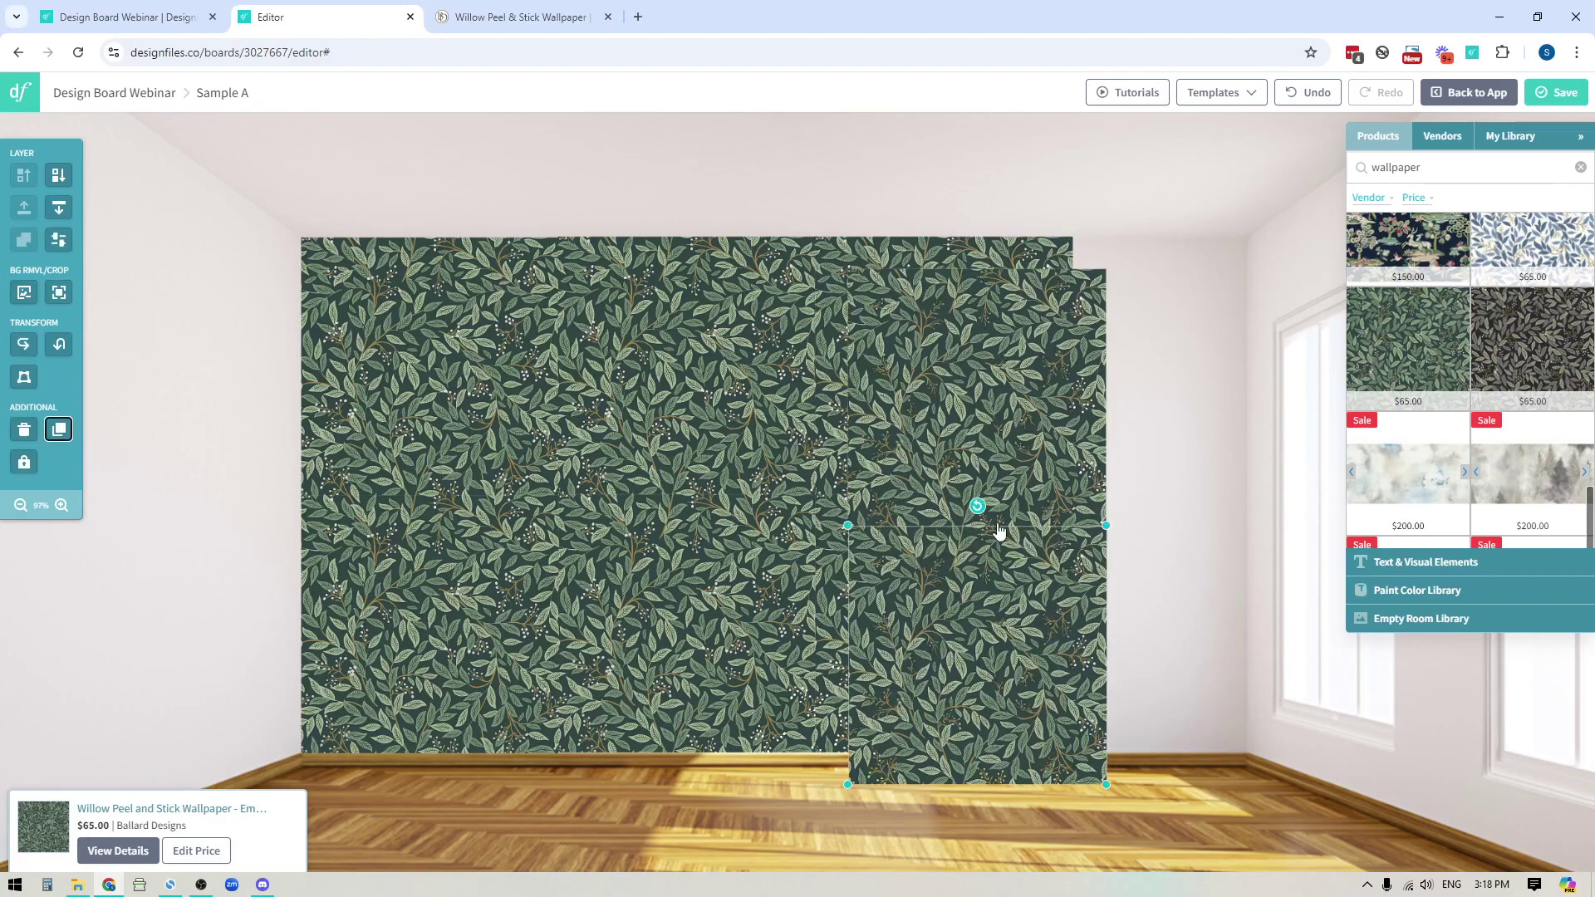
drag(977, 727, 1200, 689)
Nudge the fourth wallpaper column into line with the third column's top and side edges so the pattern continues across the seam.
scroll(1200, 690, right, 6)
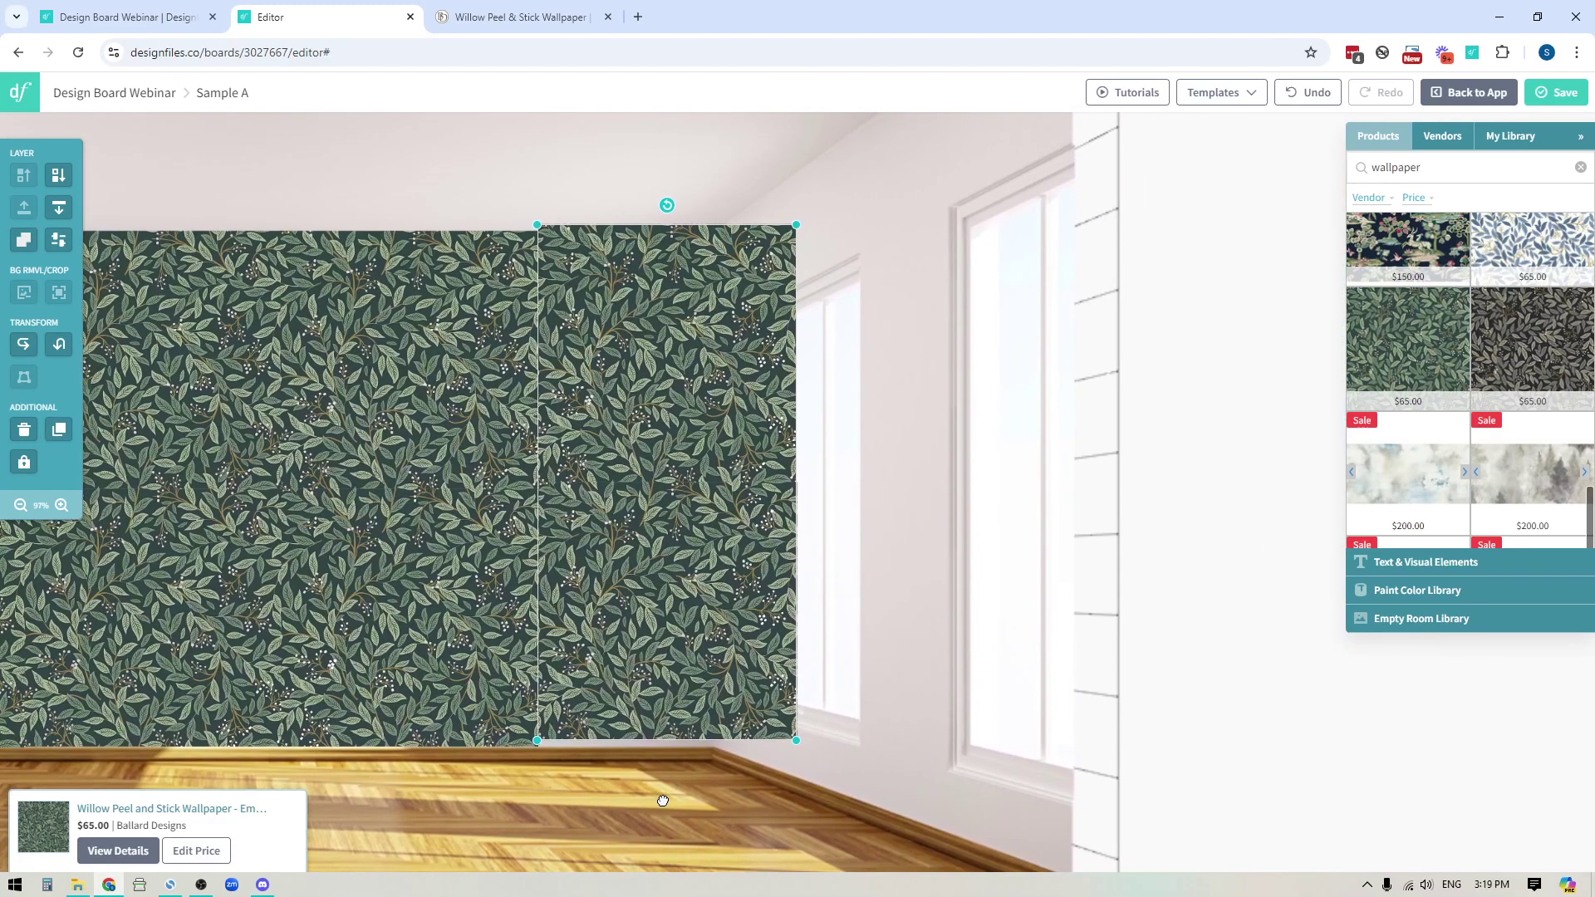
click(60, 504)
mouse_move(850, 267)
mouse_down()
mouse_move(873, 285)
mouse_move(851, 292)
mouse_move(847, 277)
mouse_up()
key(Up)
key(Up)
key(Up)
key(Right)
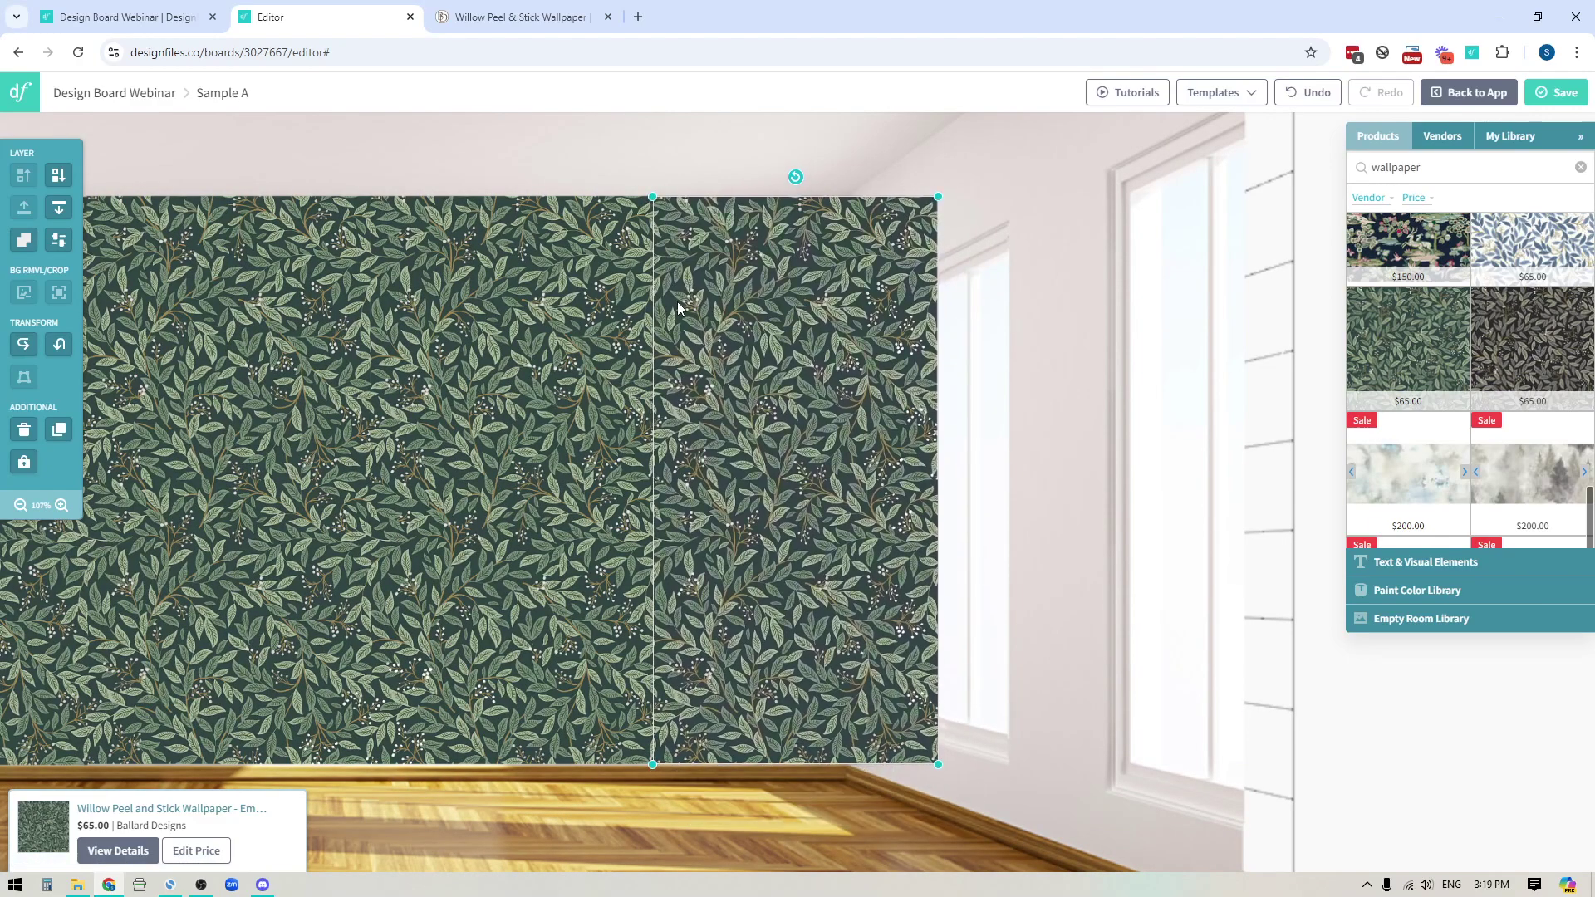
key(Right)
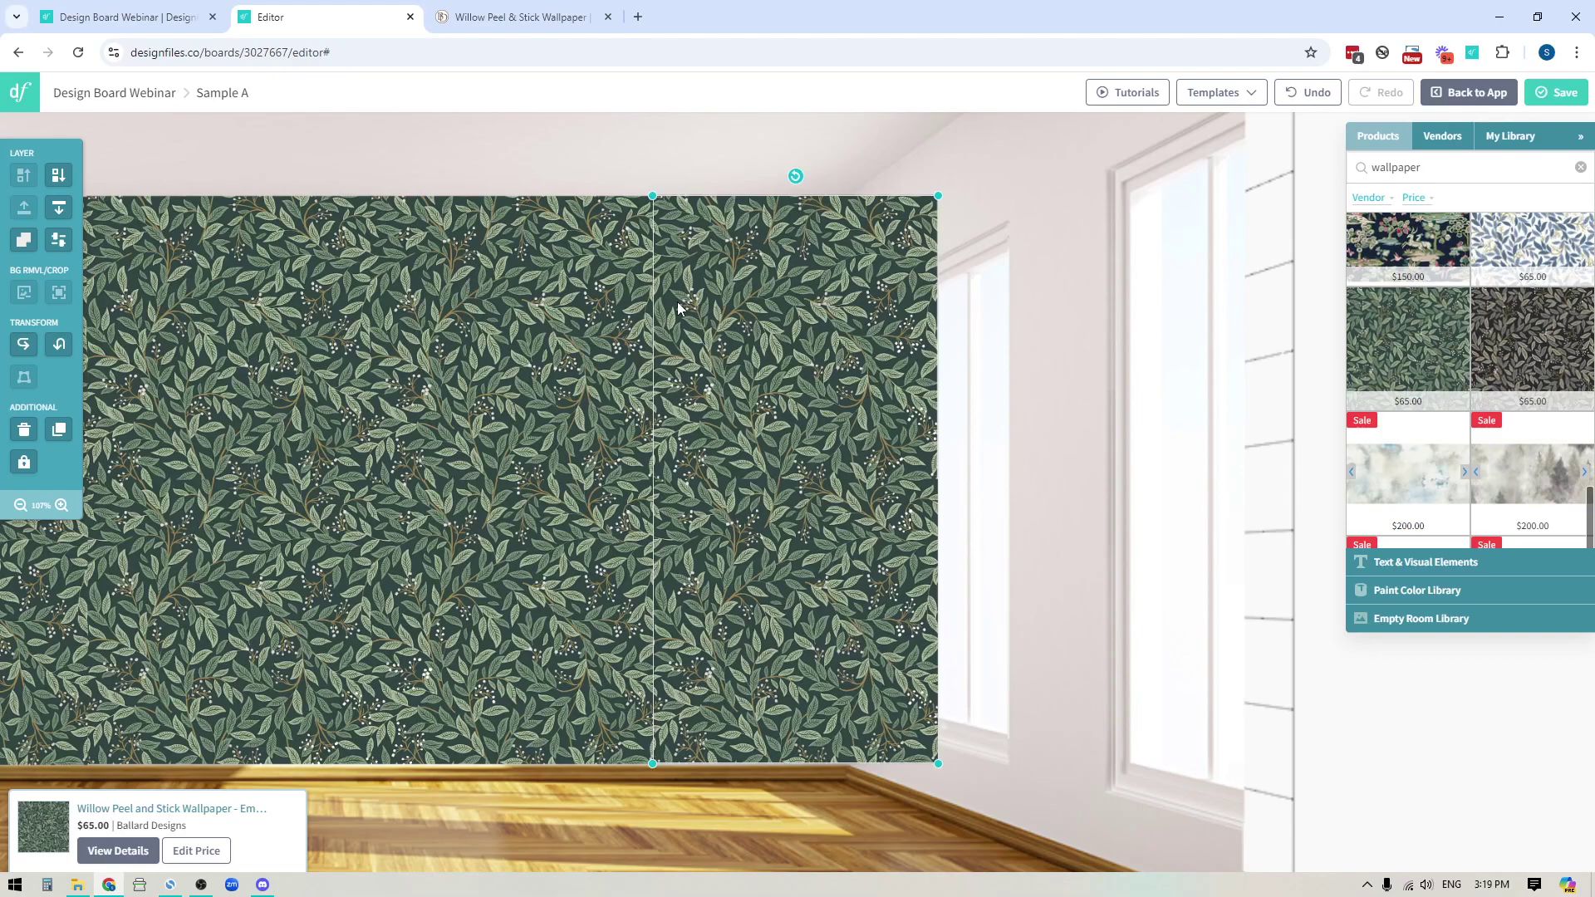
key(Right)
key(Down)
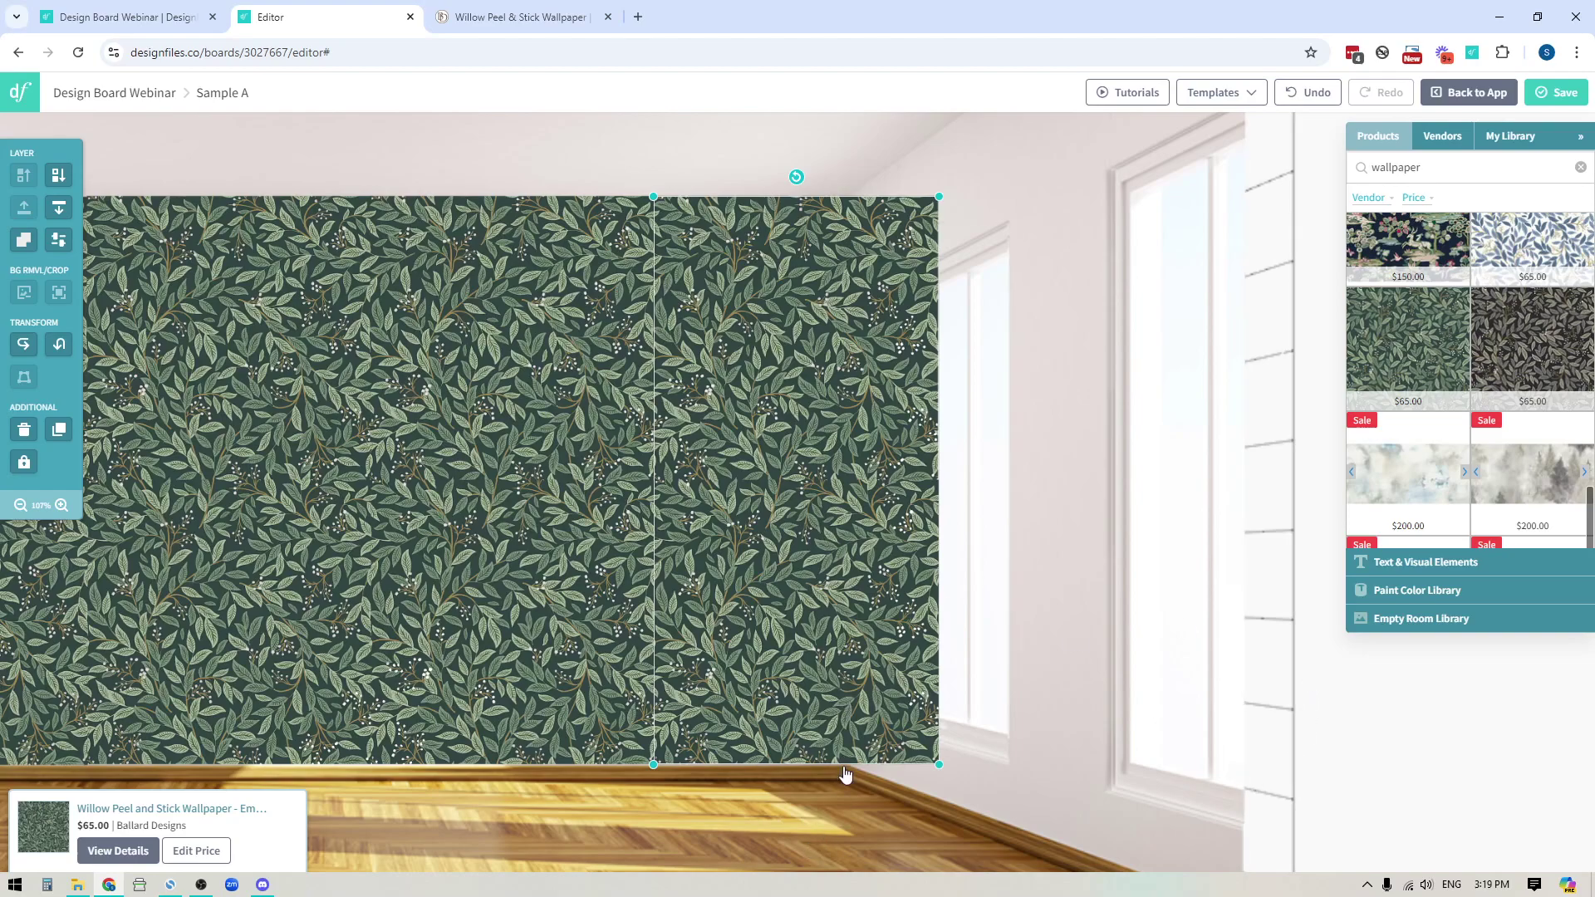
Crop the lower tile of the fourth wallpaper column so its outer edge ends at the back wall's right corner.
click(1443, 746)
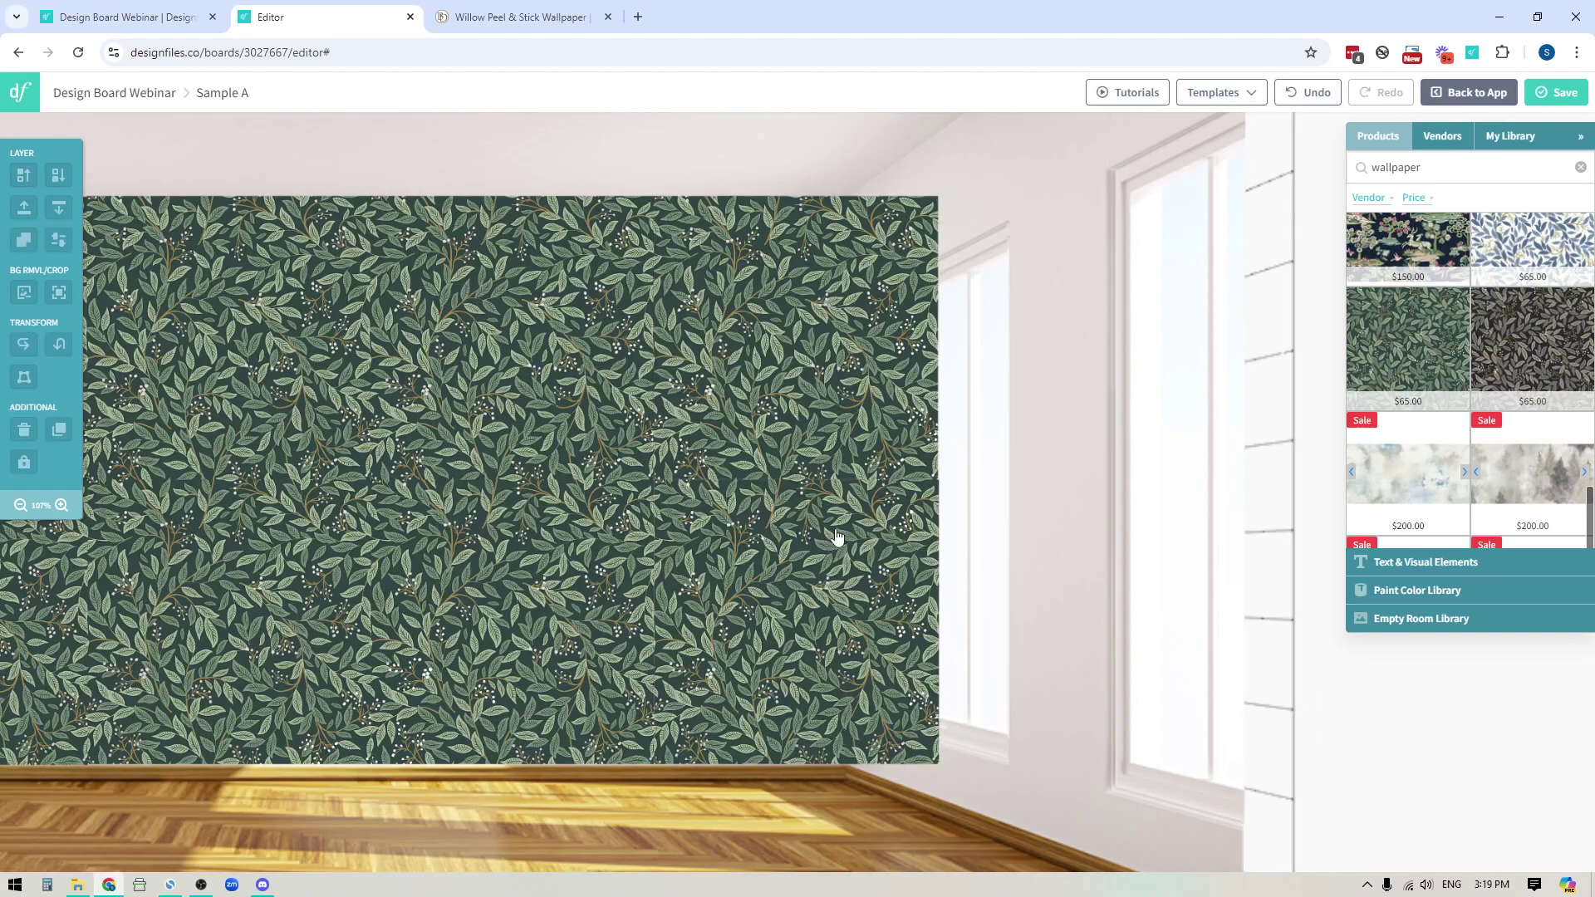
click(843, 686)
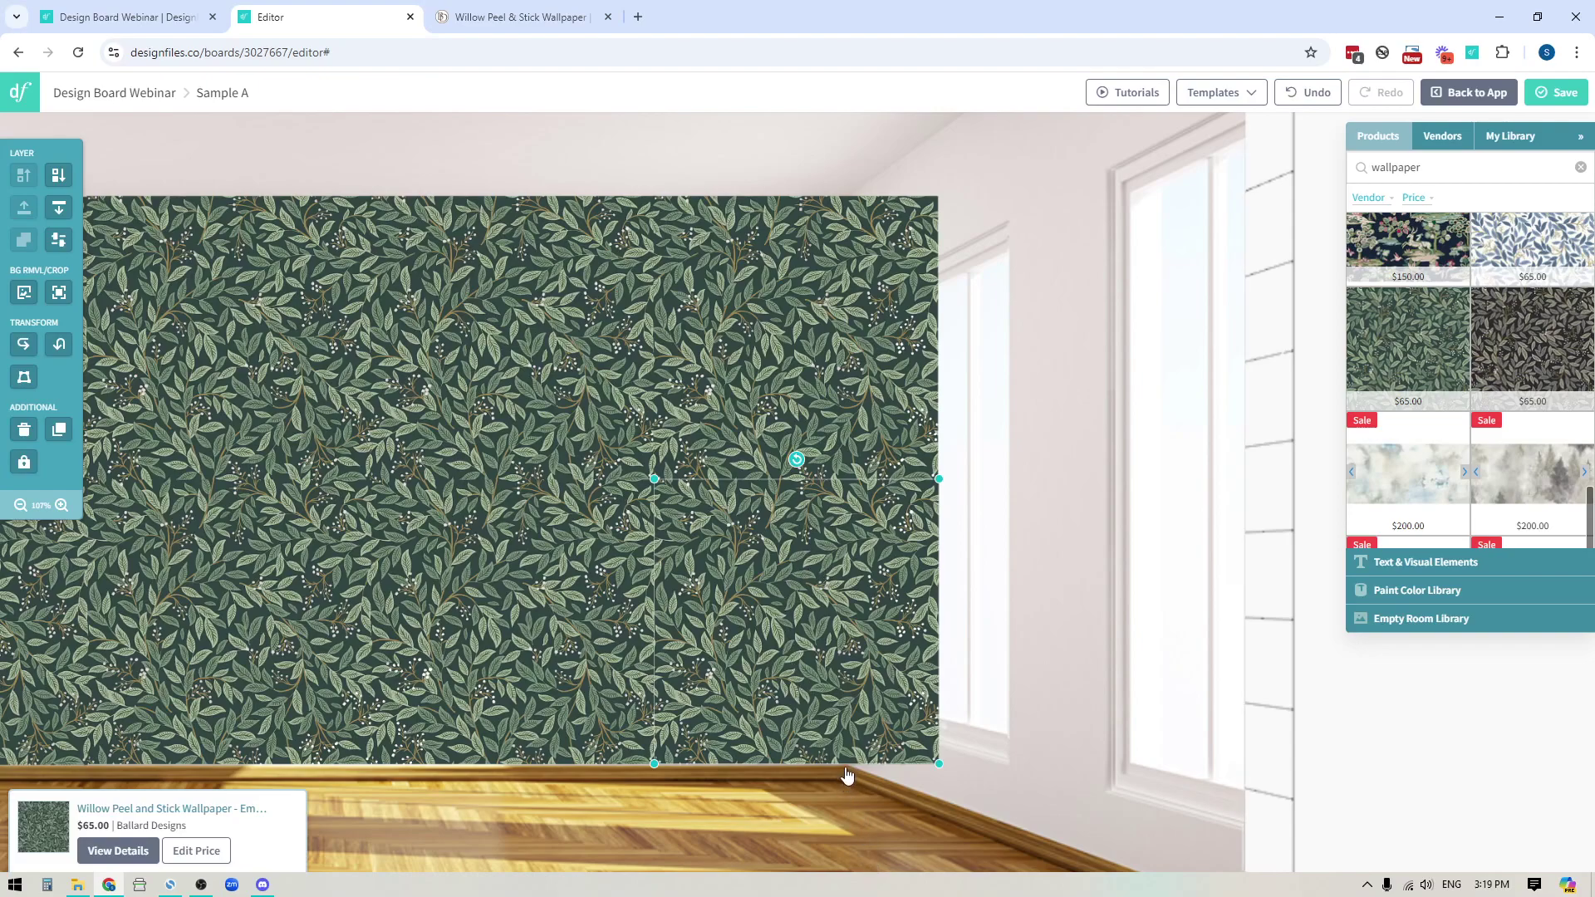
click(58, 294)
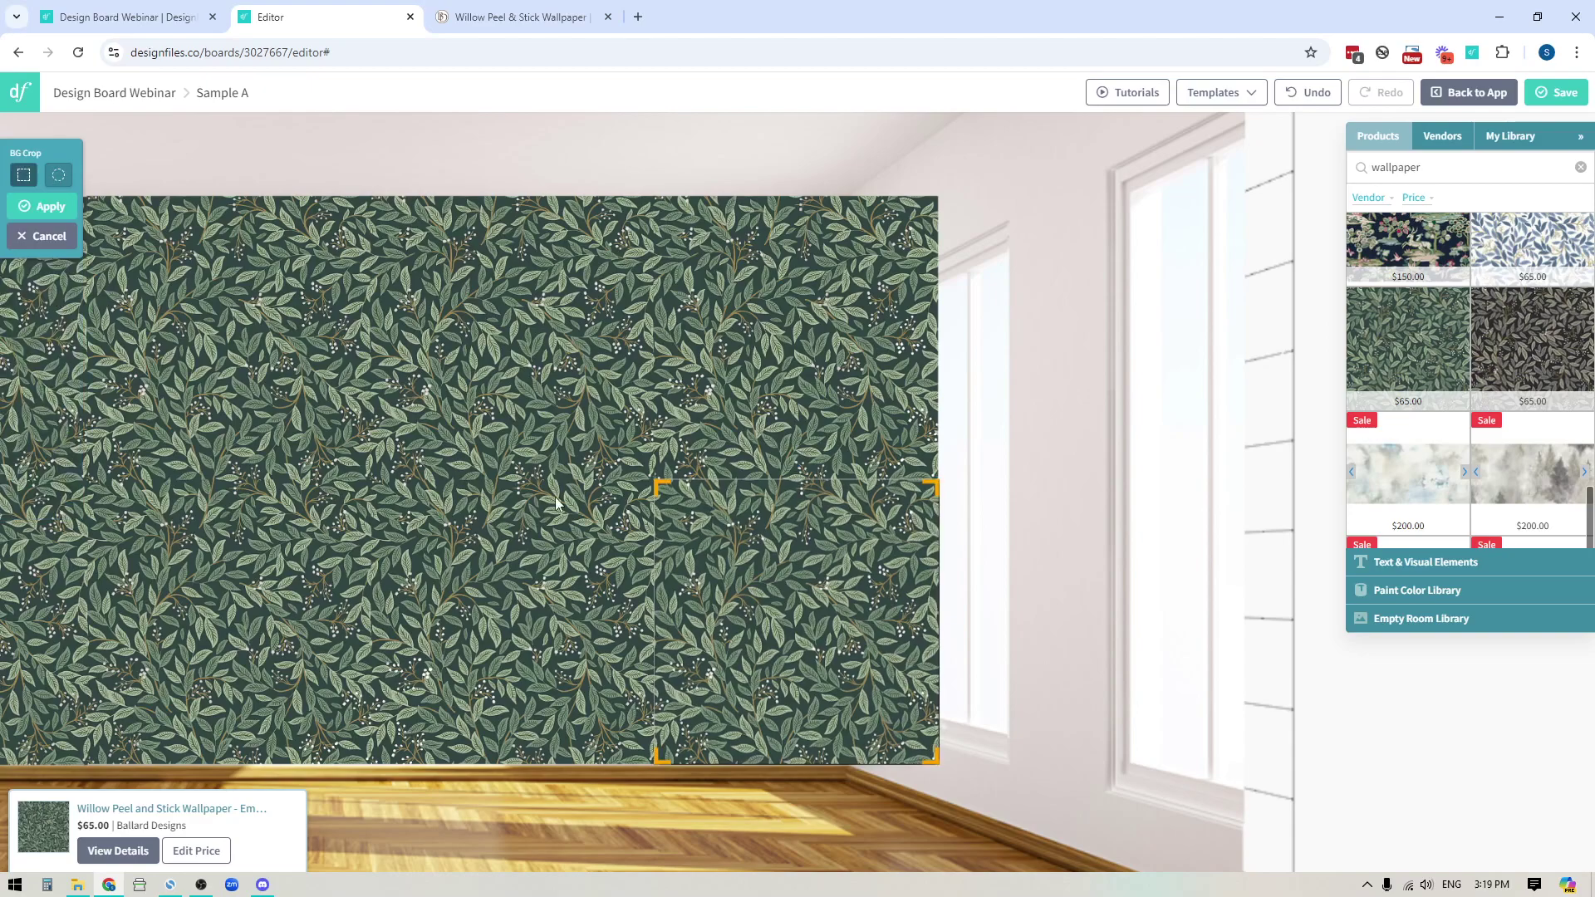
drag(936, 492, 841, 484)
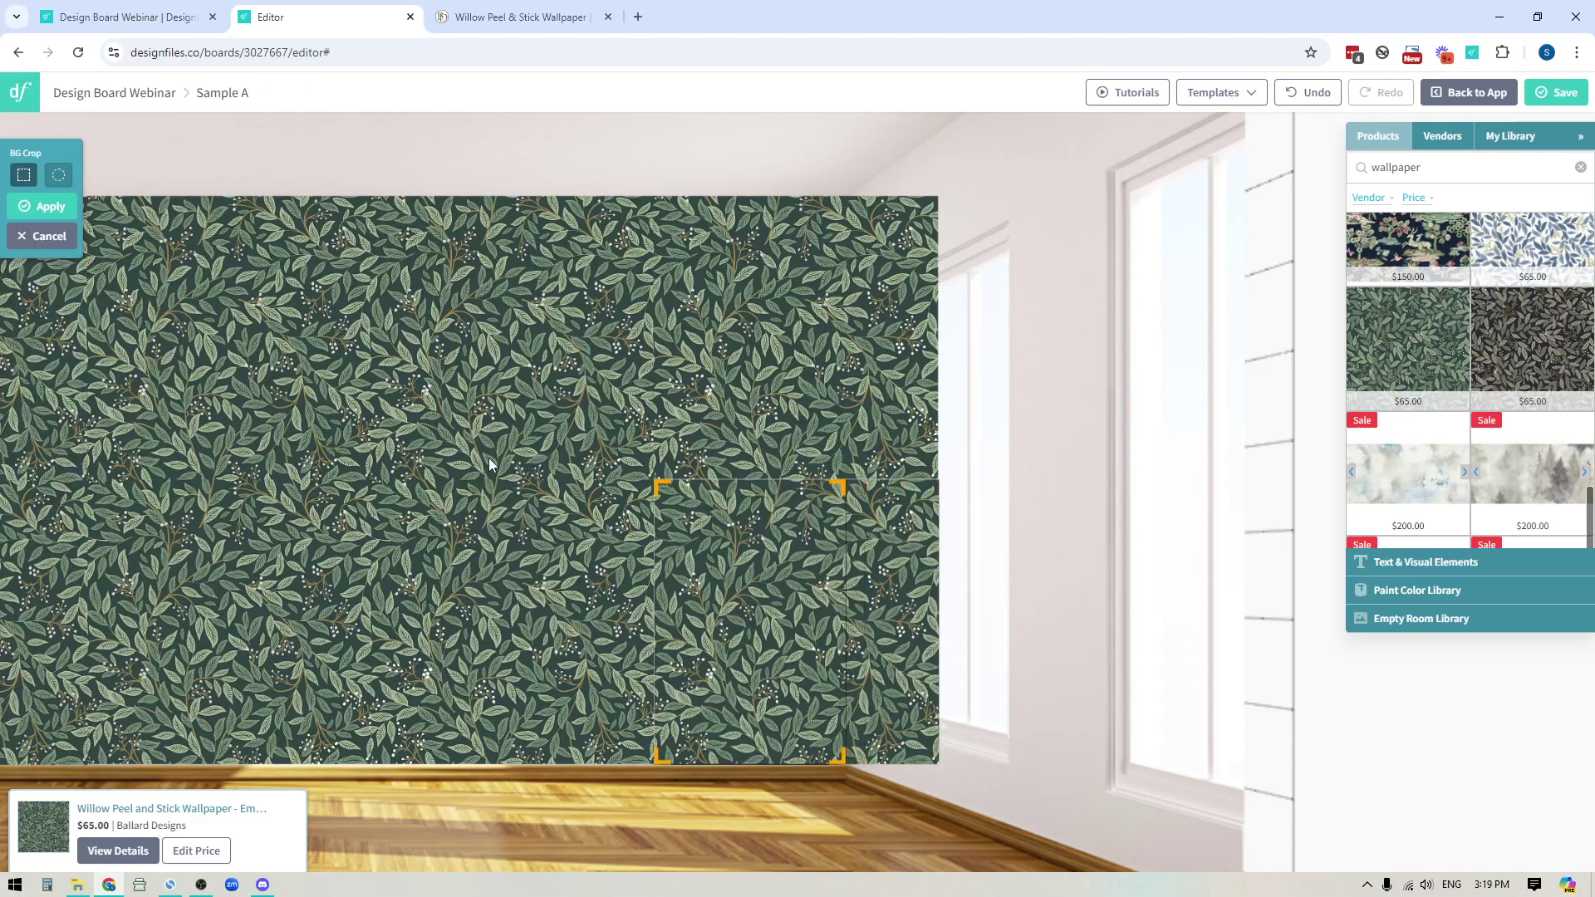
click(46, 215)
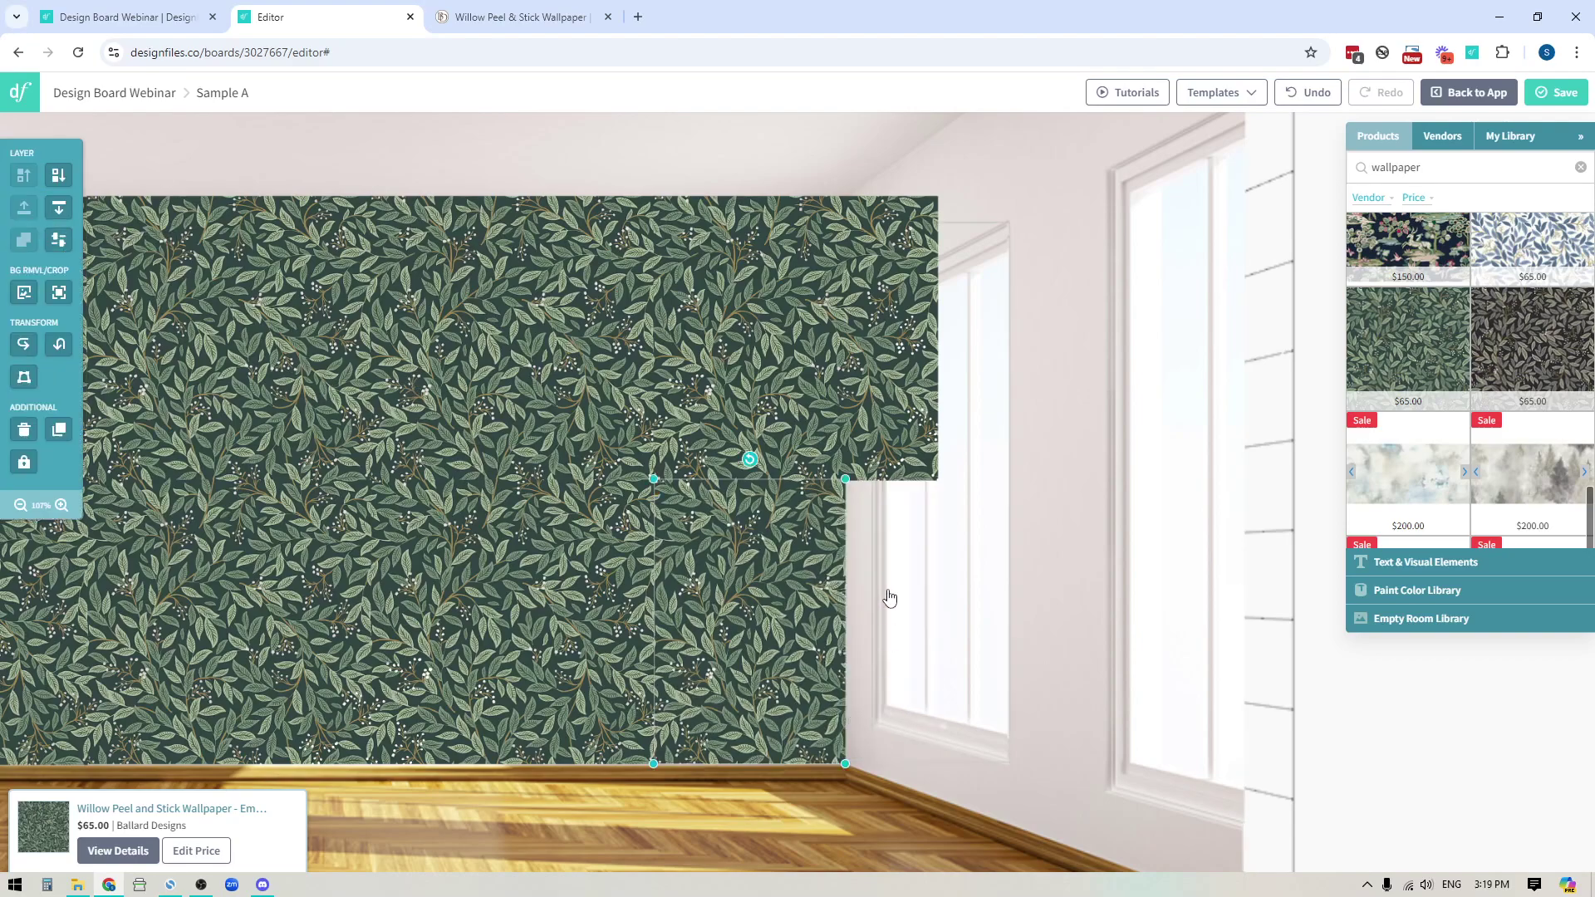
Crop the upper tile of the fourth wallpaper column to the same width, ending at the back wall's right corner.
click(861, 356)
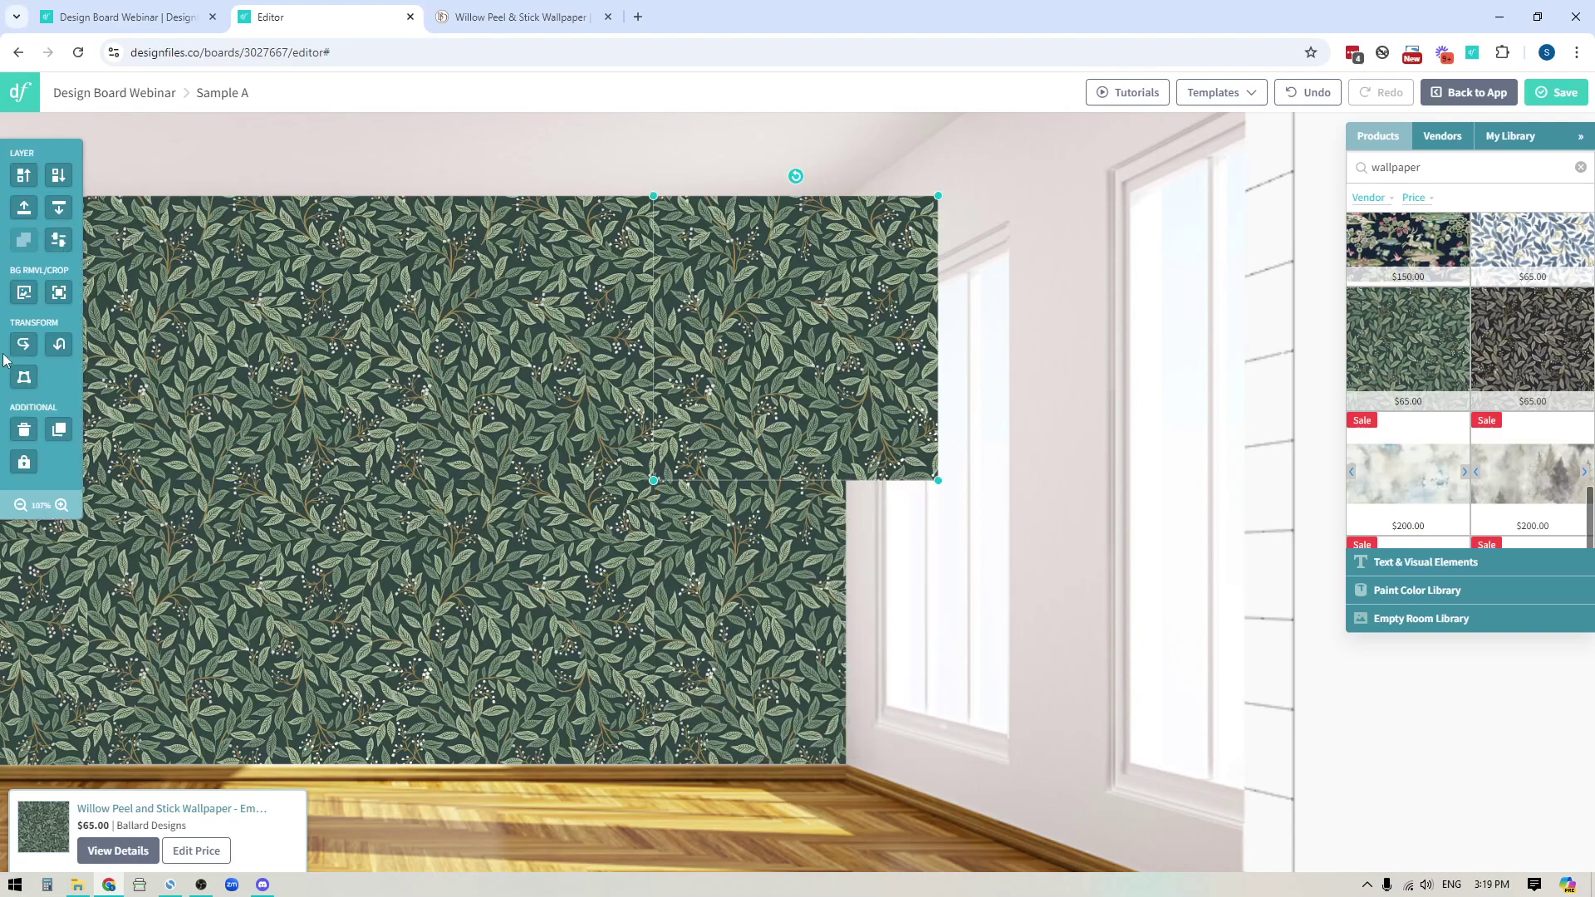
click(59, 291)
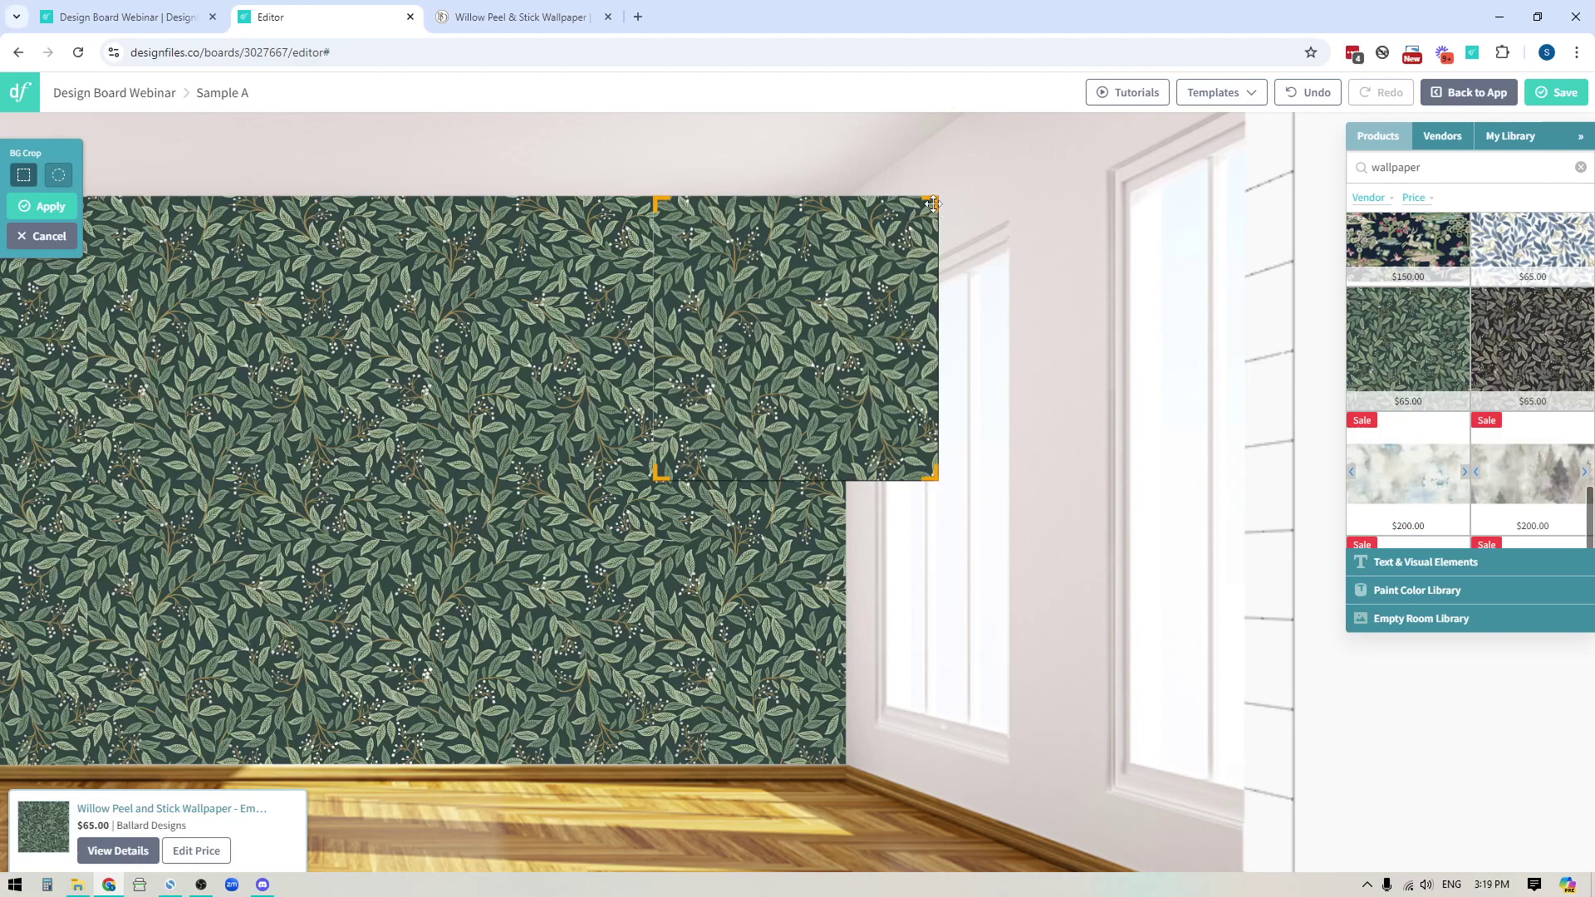
drag(718, 206, 701, 206)
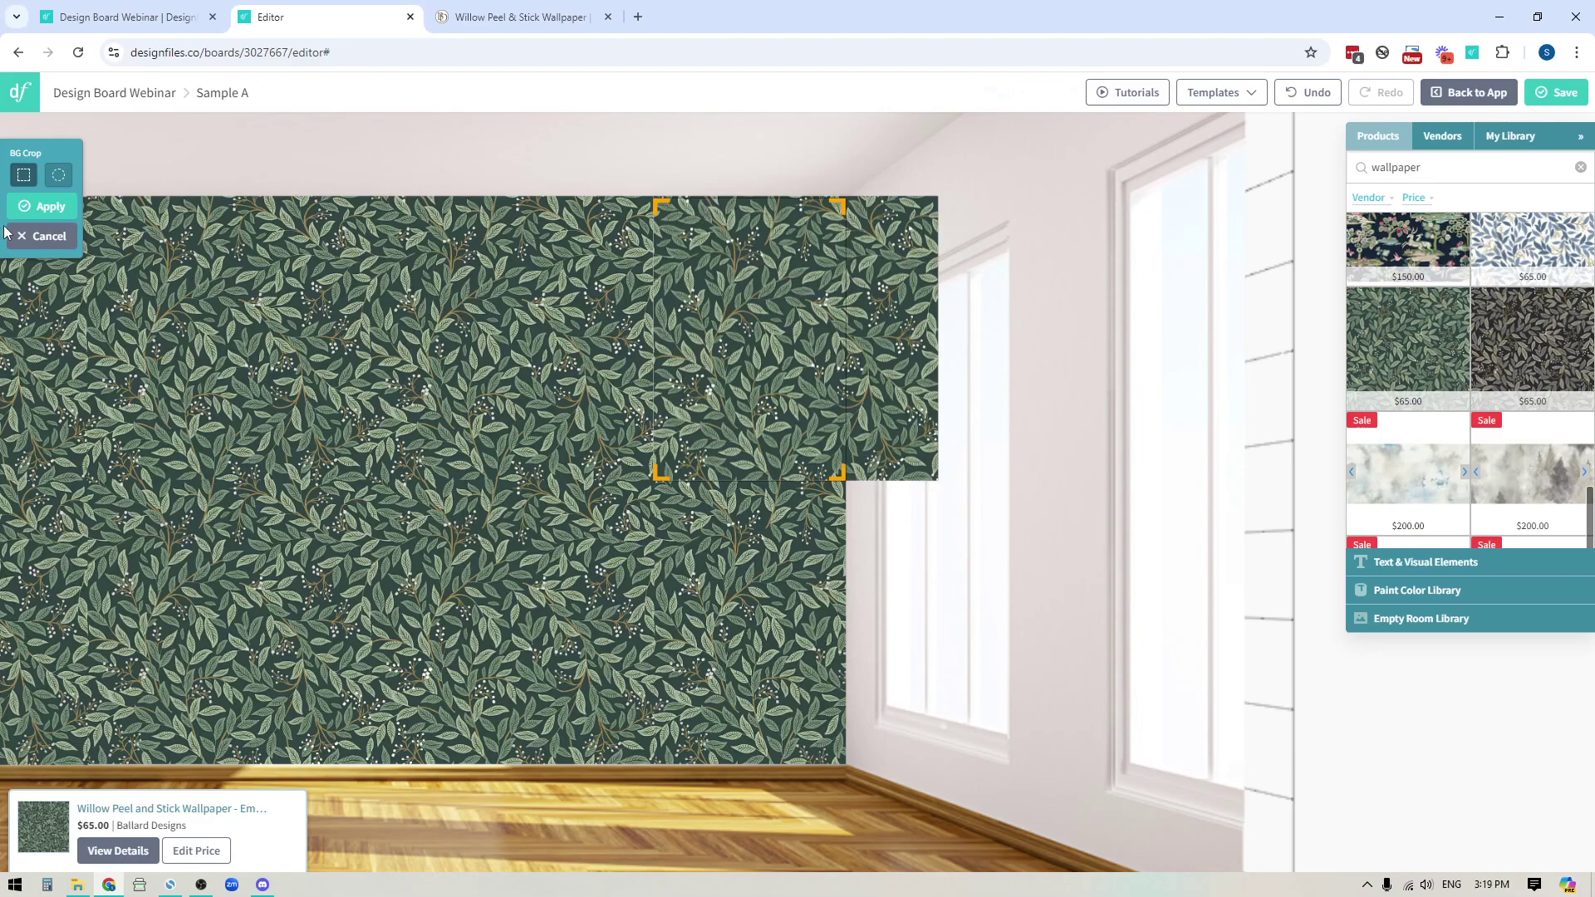
click(50, 208)
click(1450, 764)
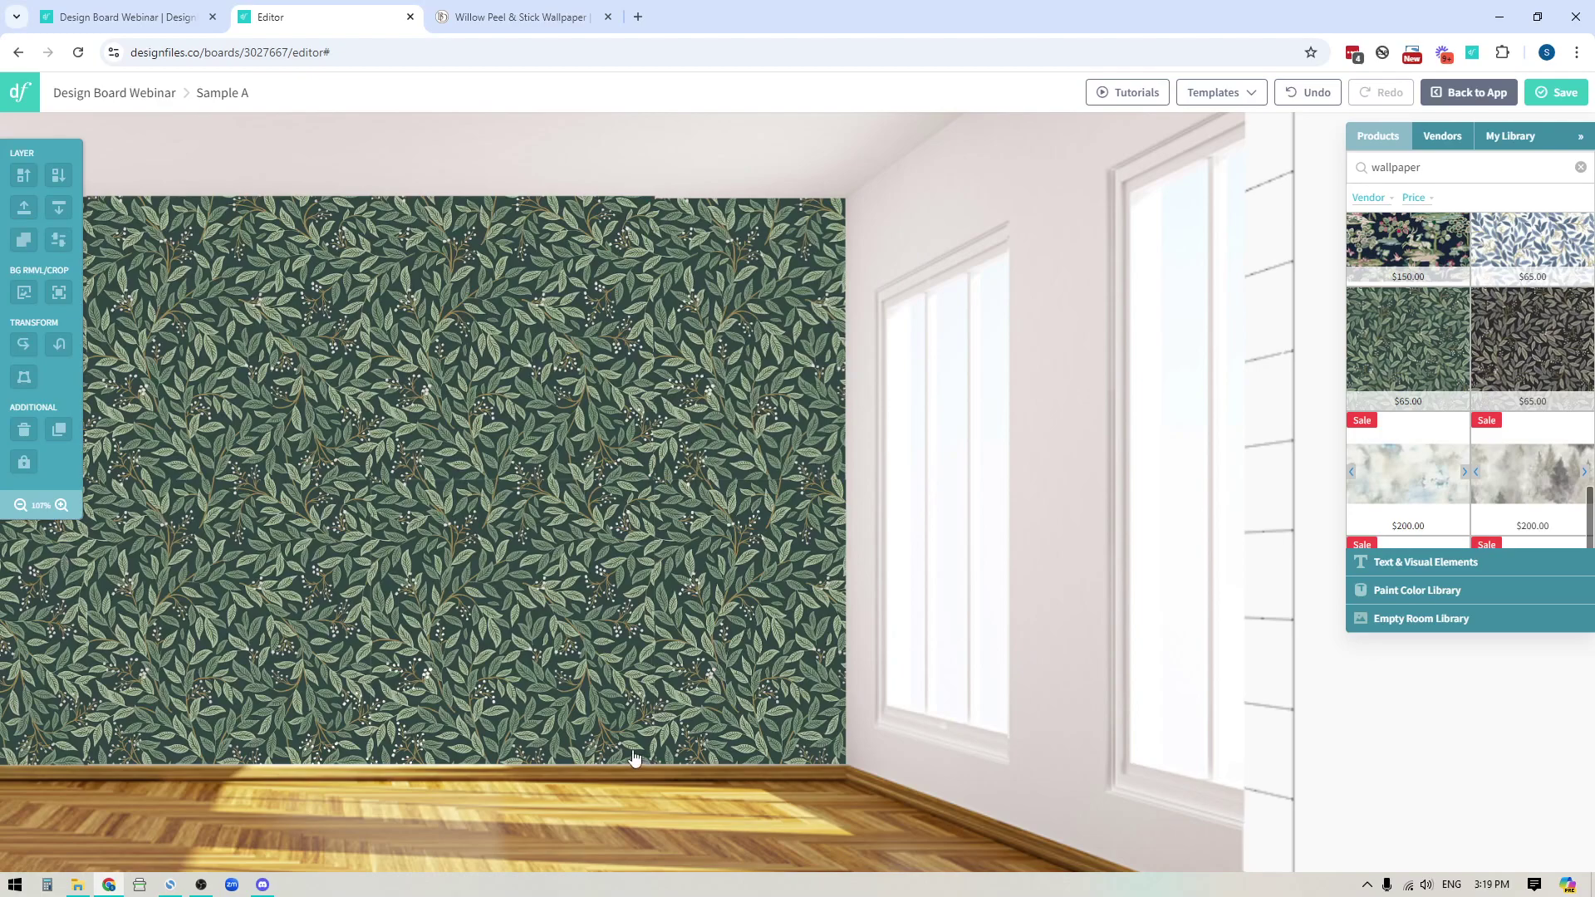
Try adding a perspective grid from the visual elements over the room and lining it up with the right wall.
click(19, 505)
click(19, 506)
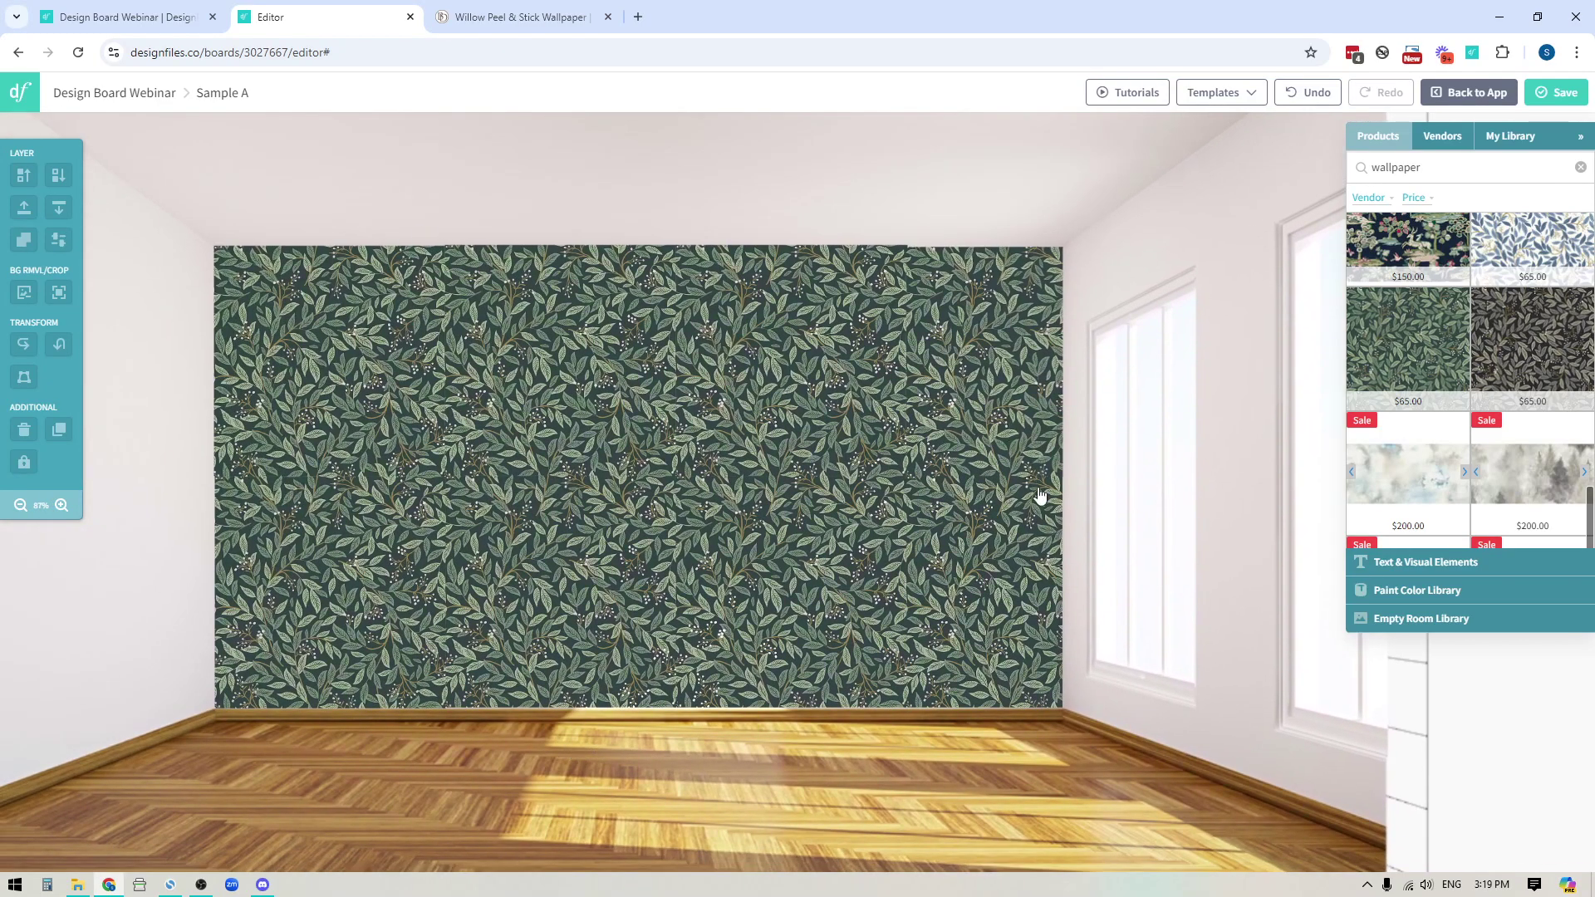
scroll(820, 790, right, 5)
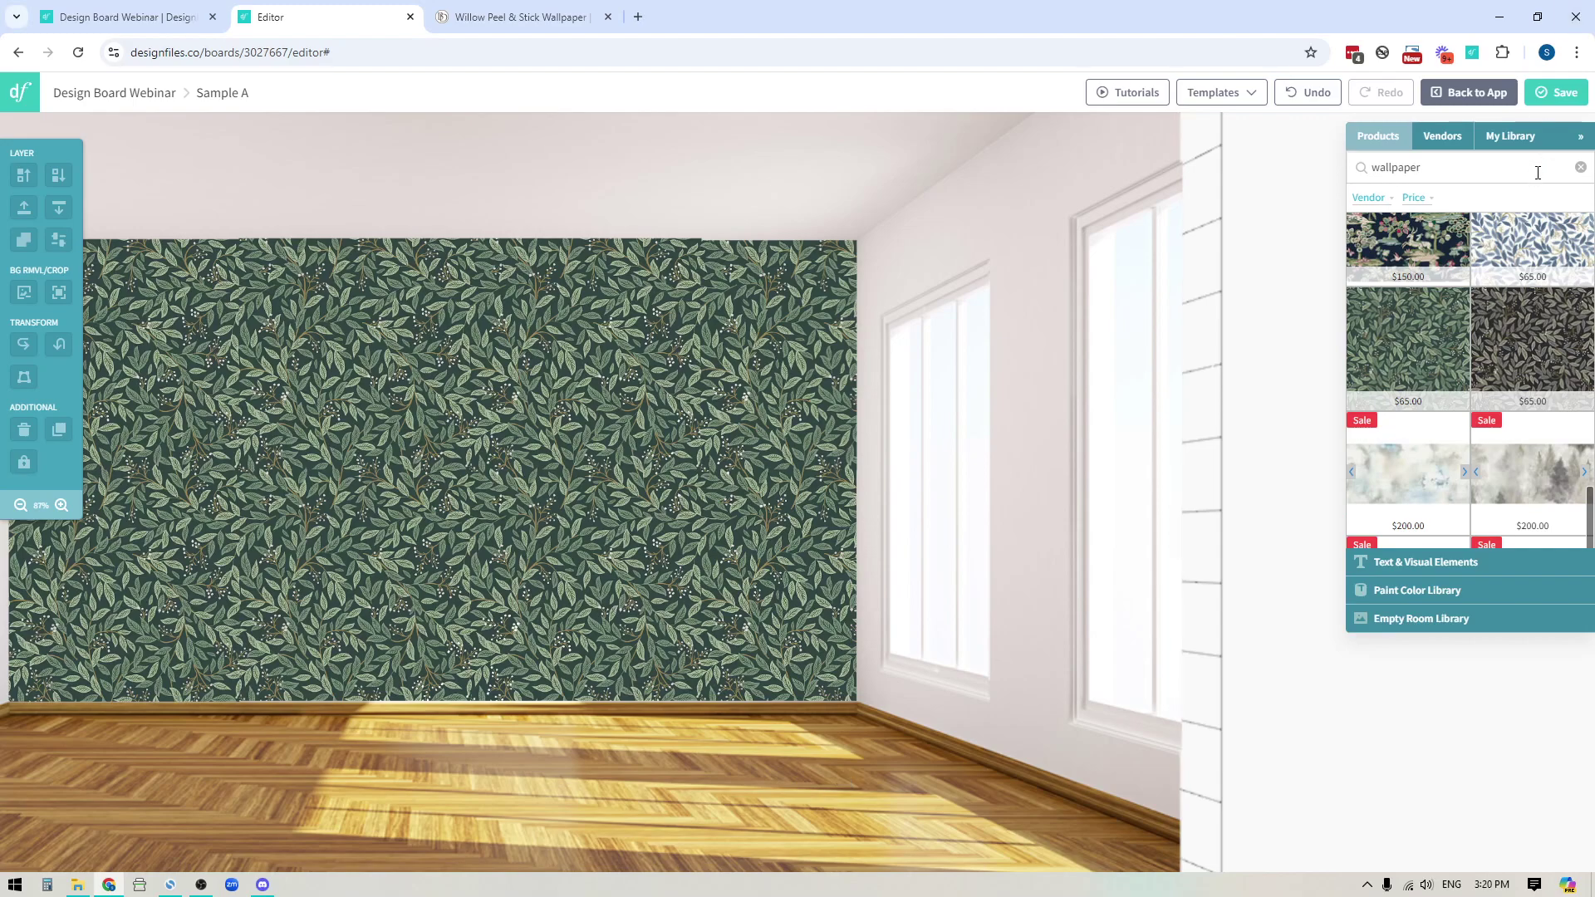
click(1414, 563)
drag(1404, 347, 525, 532)
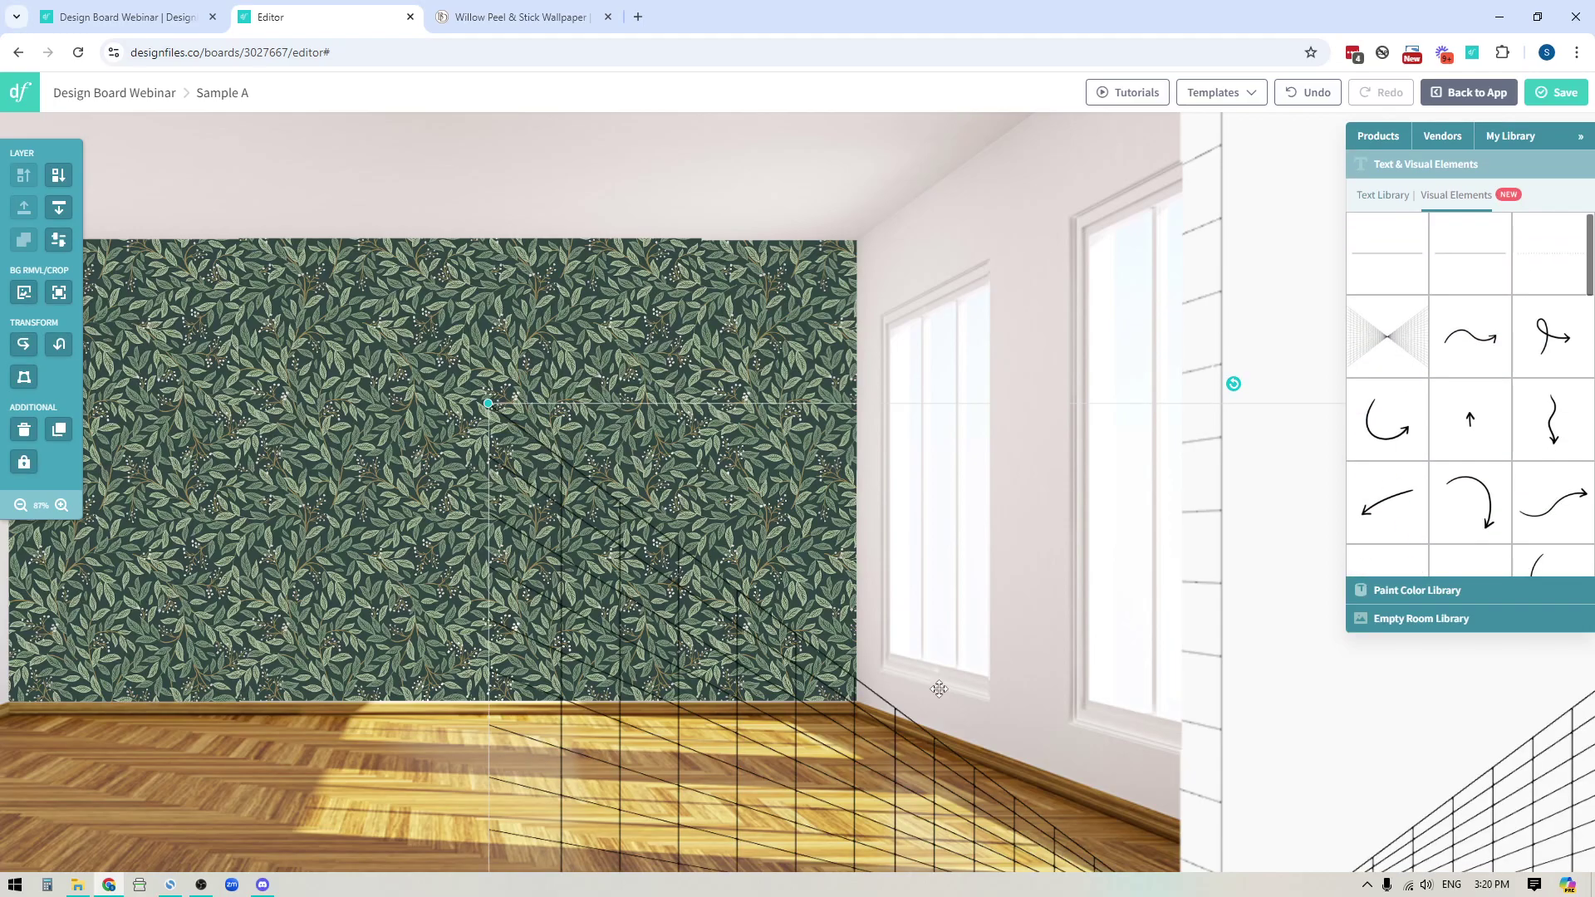
drag(1445, 840, 675, 346)
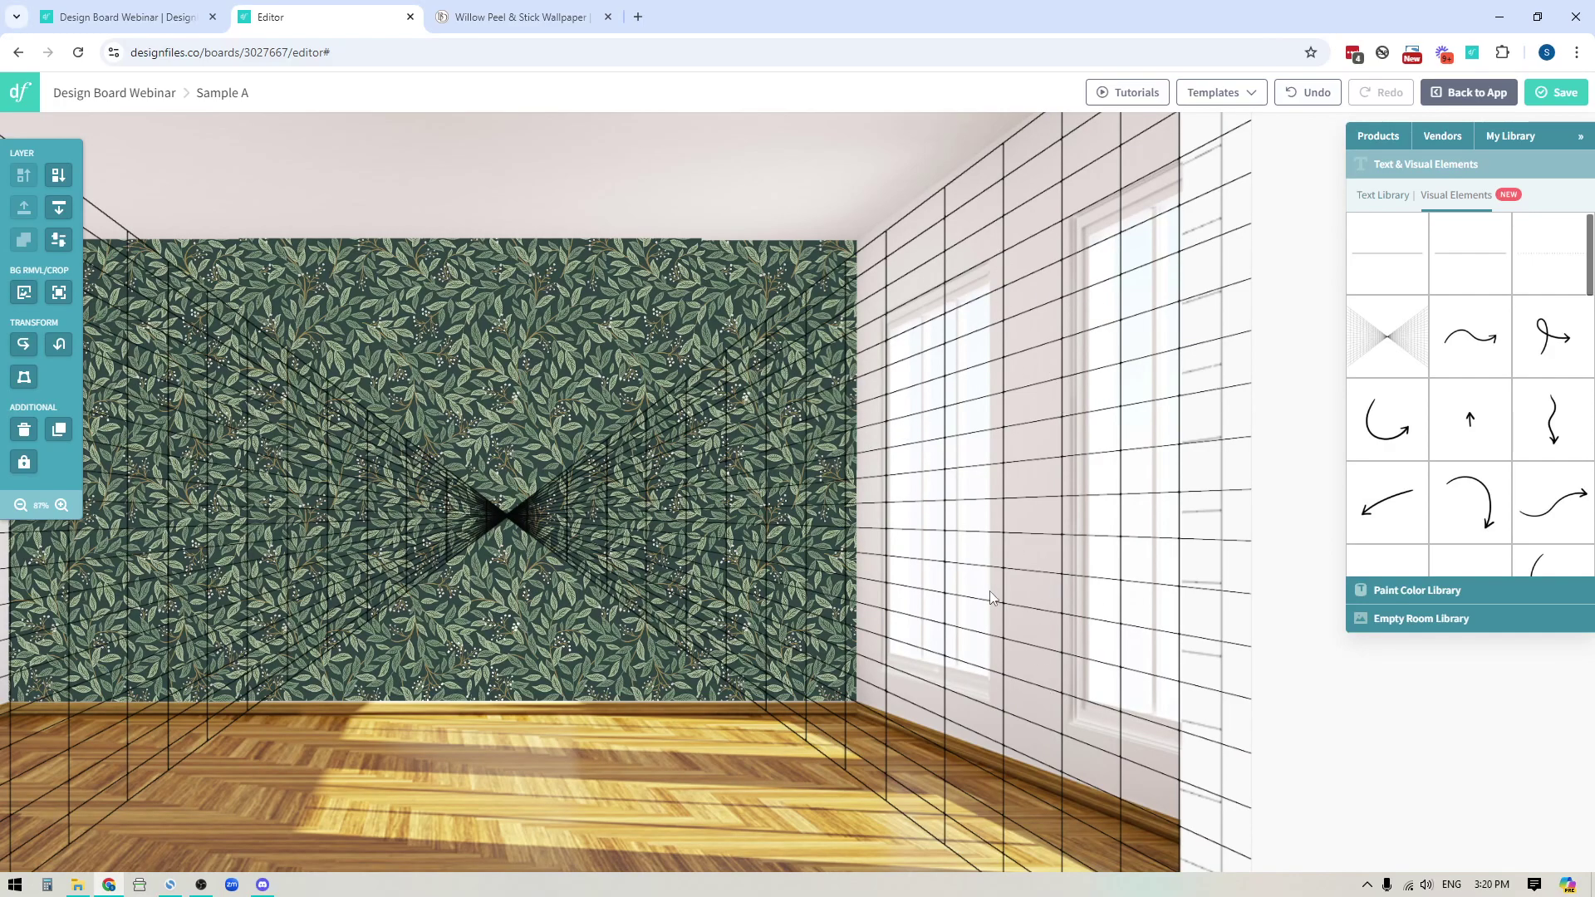
drag(1099, 276, 1017, 319)
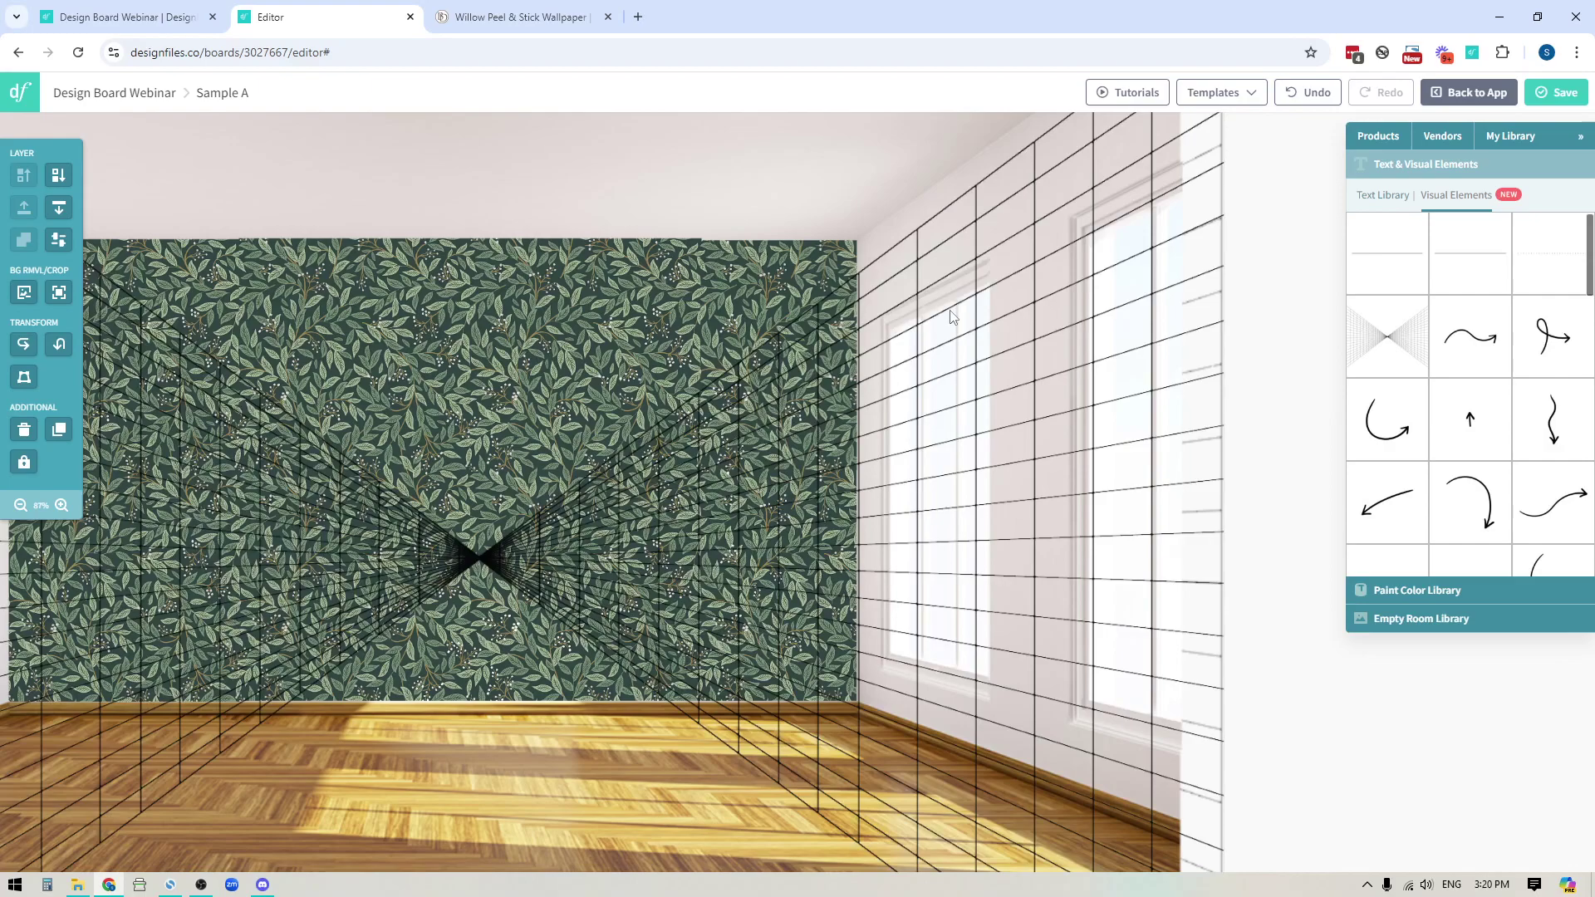
Try enlarging the newly added perspective grid to follow the right wall's ceiling line, and delete it from the board.
click(21, 505)
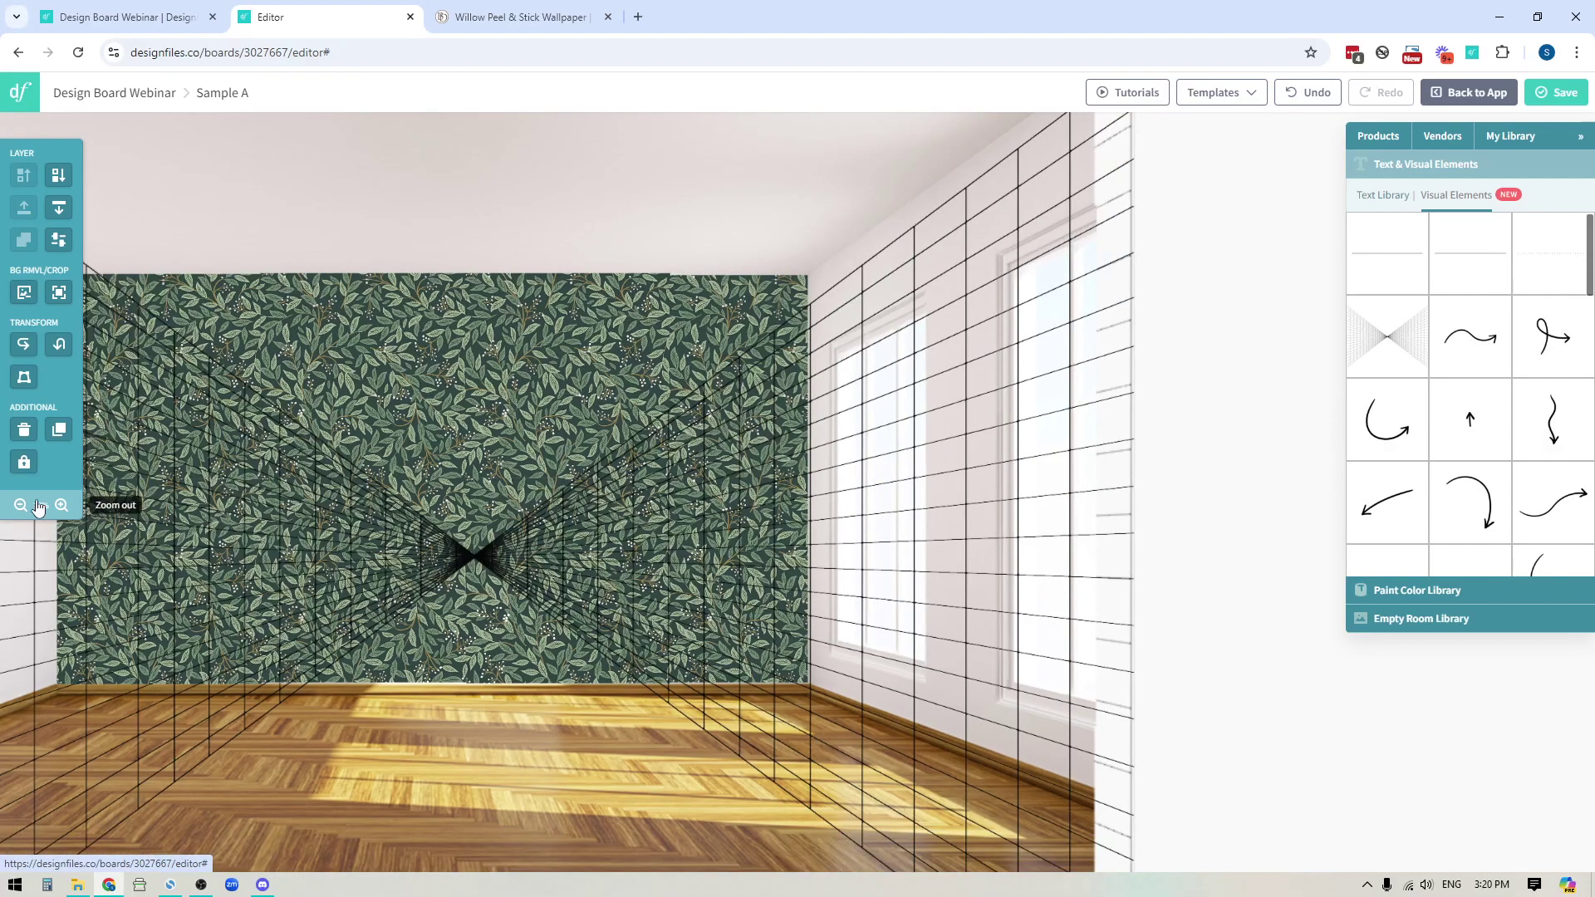
drag(466, 755, 490, 785)
drag(1194, 277, 1196, 404)
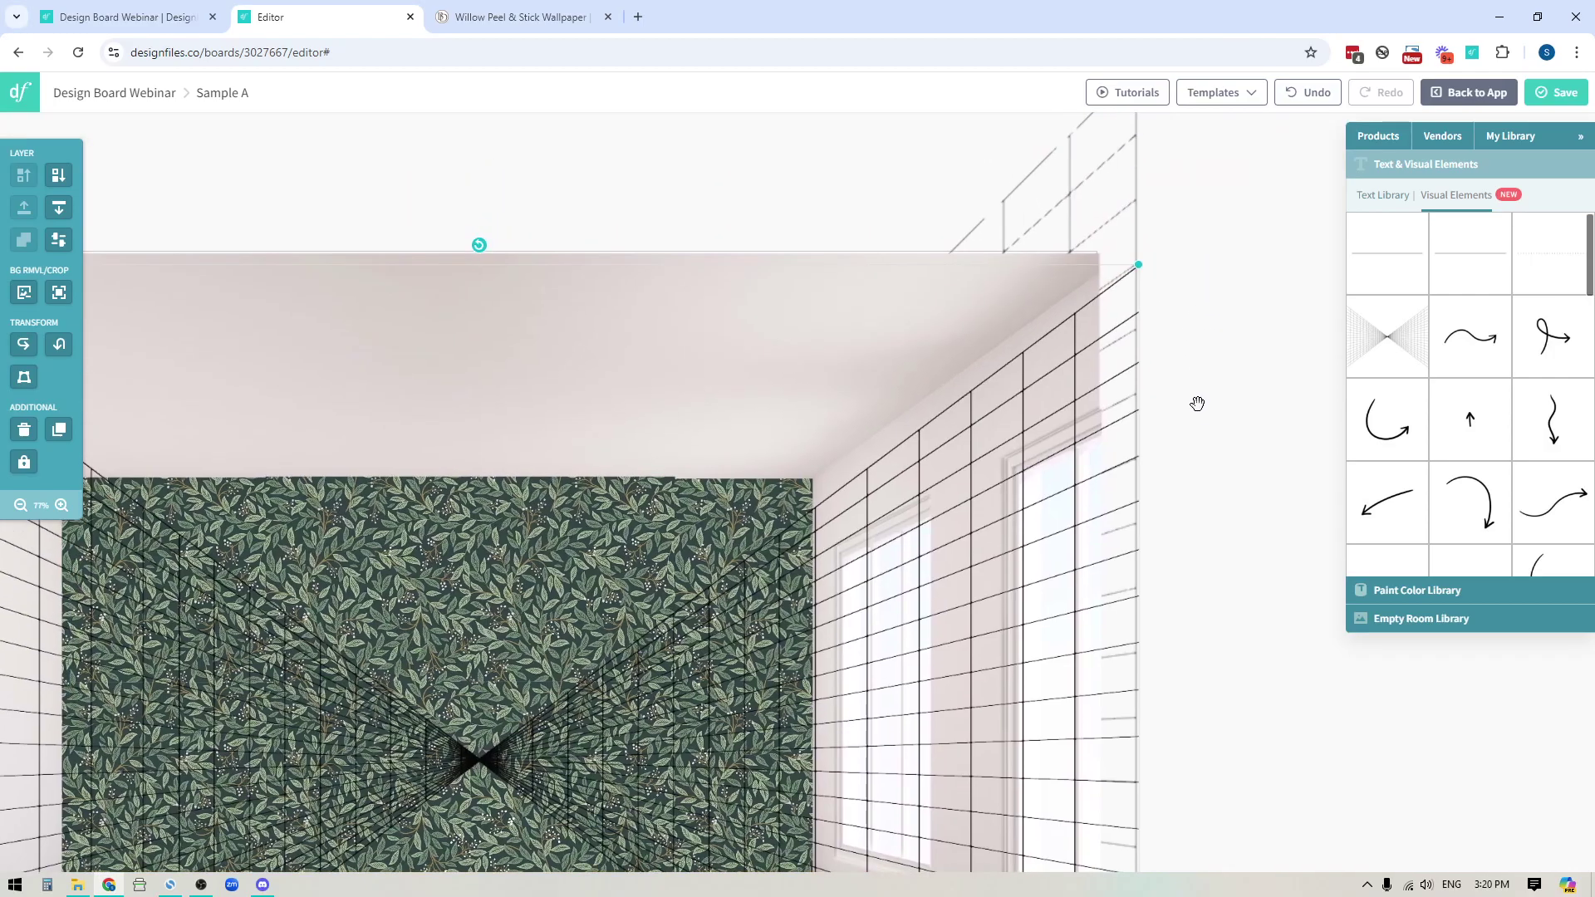
drag(1138, 263, 1170, 240)
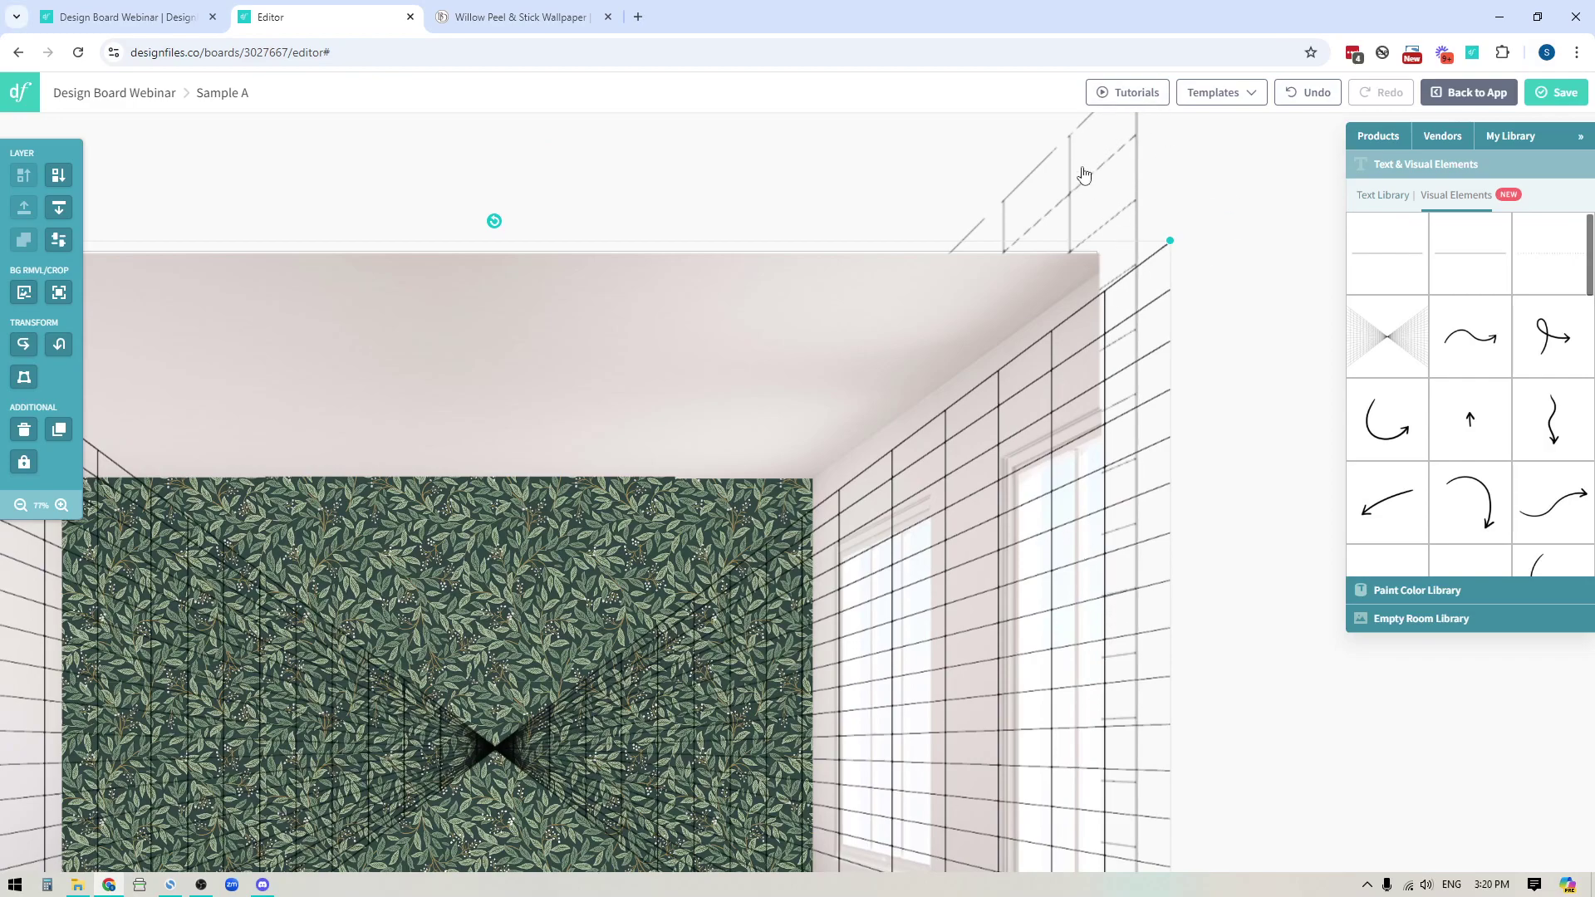
key(Delete)
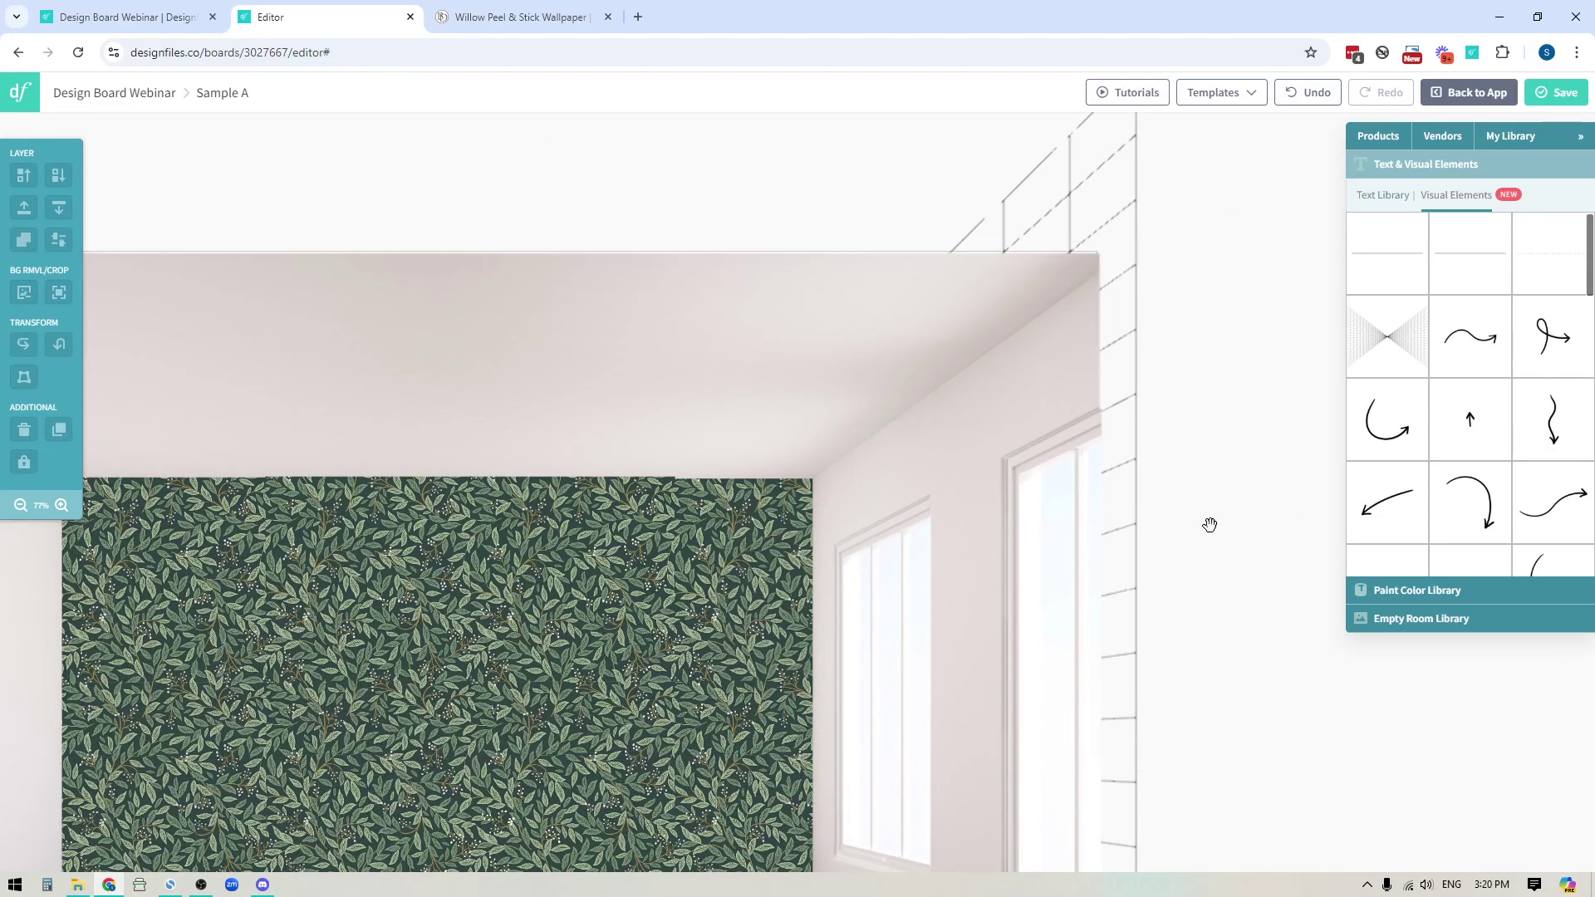
Arrange the existing perspective grid one layer above the room background, behind the wallpaper, and lock it in place.
click(1132, 208)
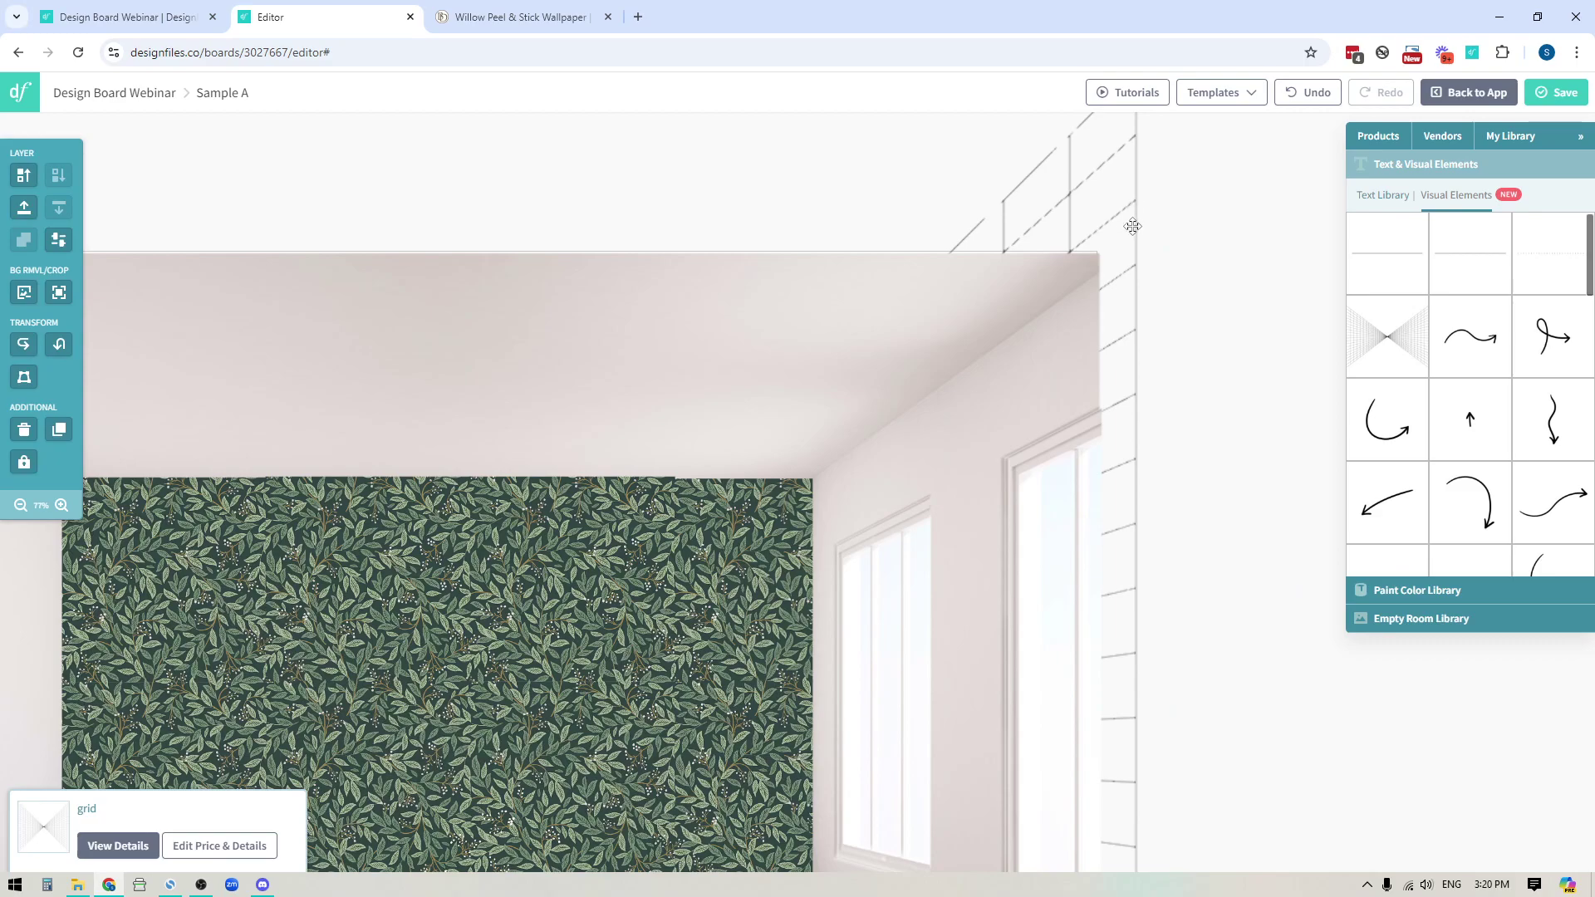
click(24, 207)
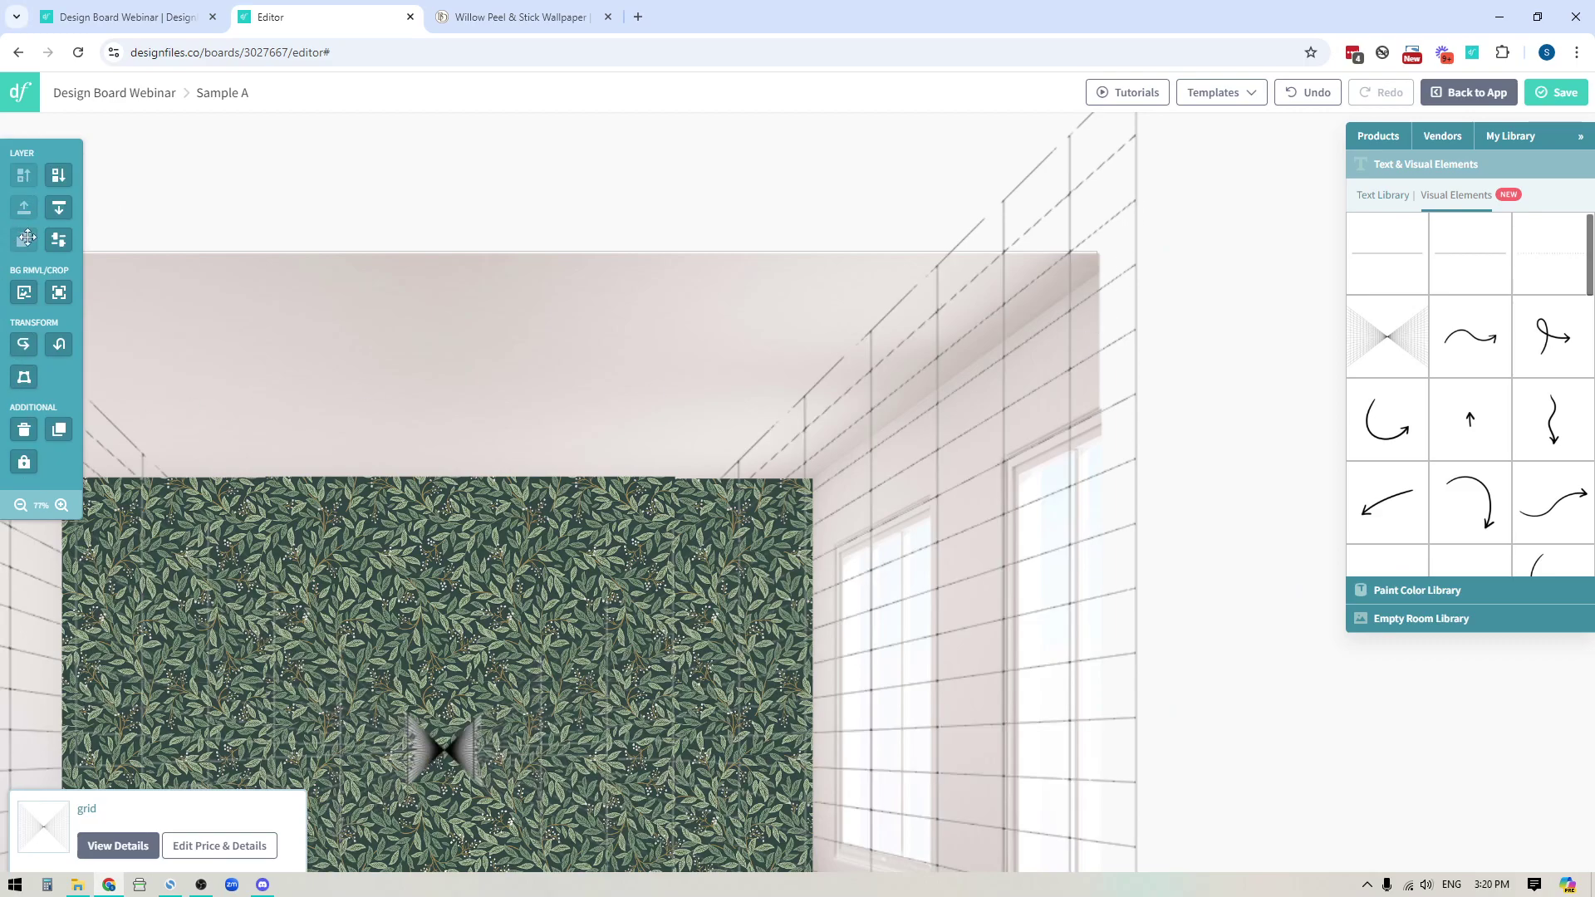
drag(1293, 793, 1299, 569)
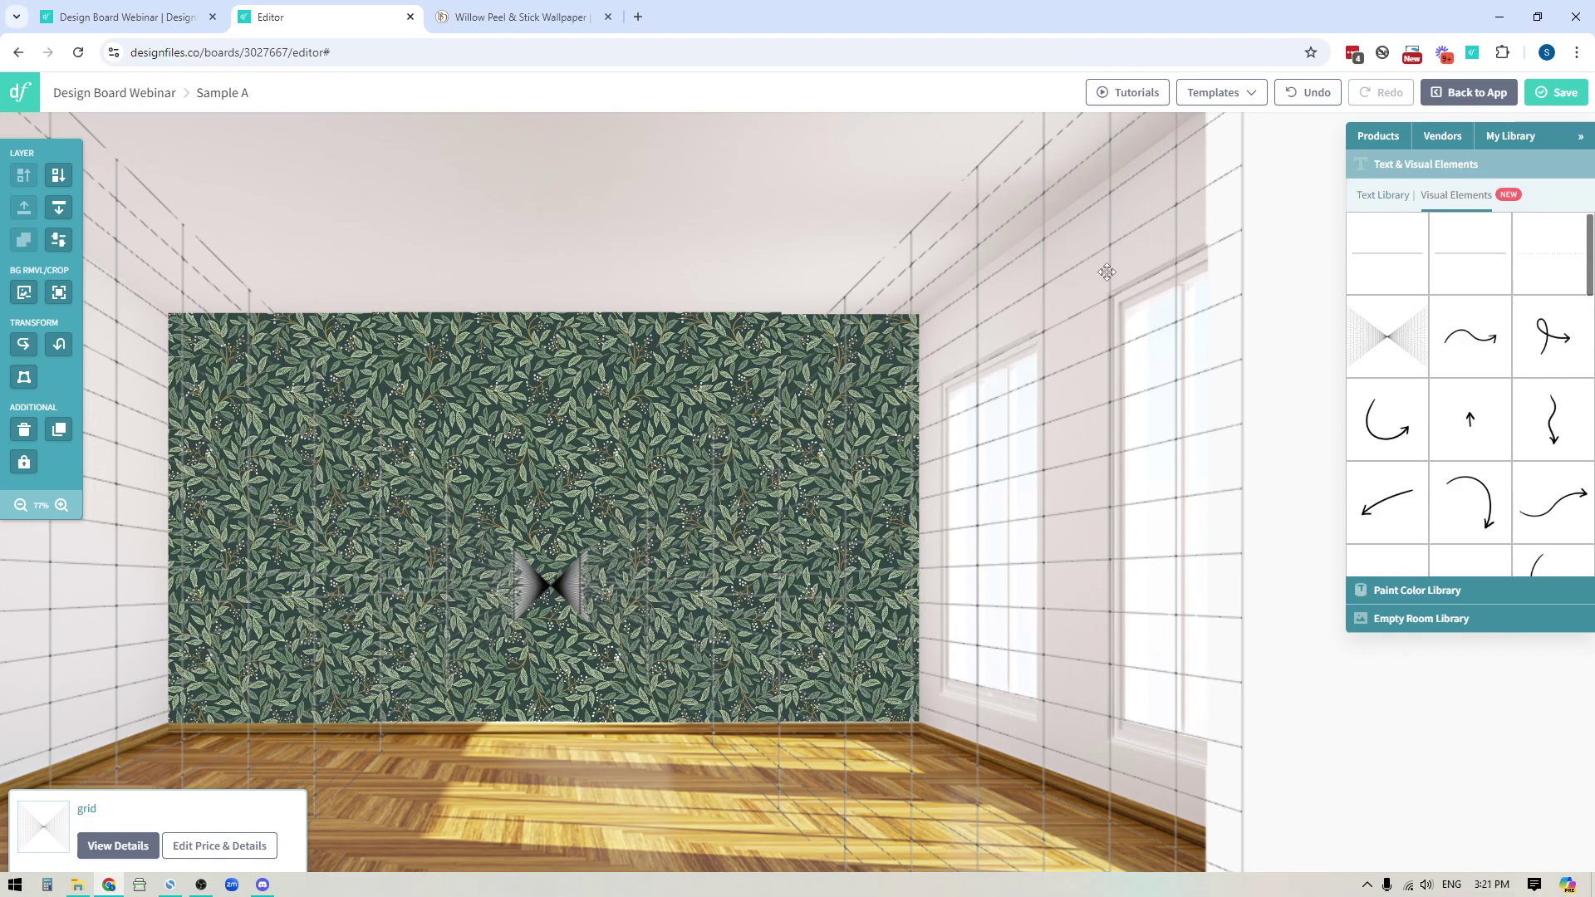
click(57, 209)
click(24, 175)
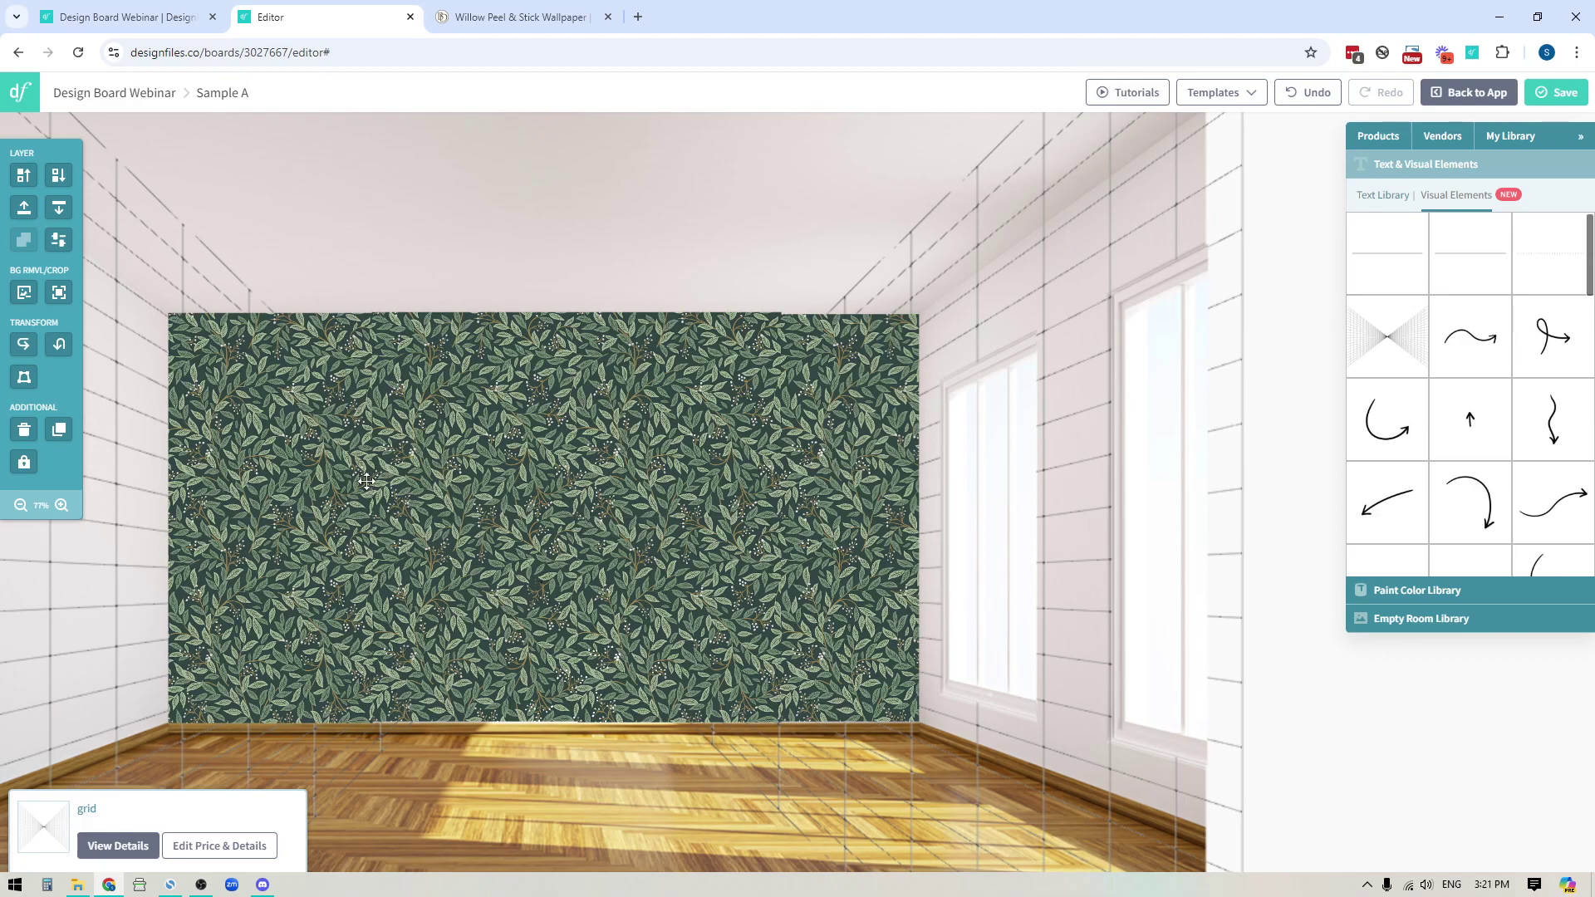
click(24, 463)
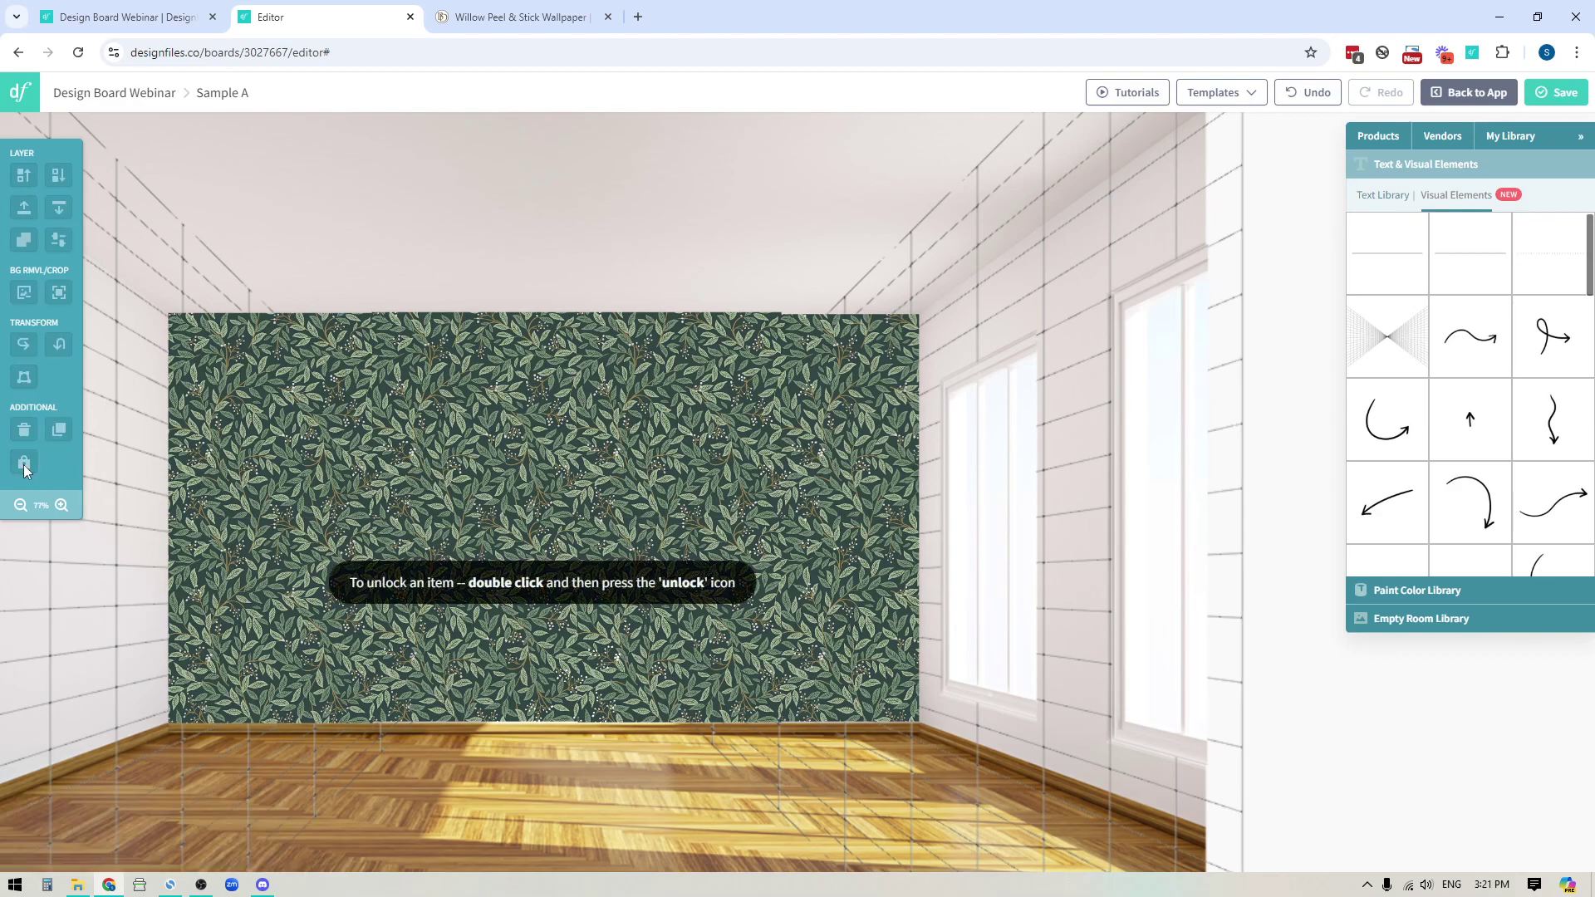
Duplicate an upper wallpaper tile, align the copy with the right wall's upper inner corner, and set its transparency to 15.
drag(1260, 545, 1071, 531)
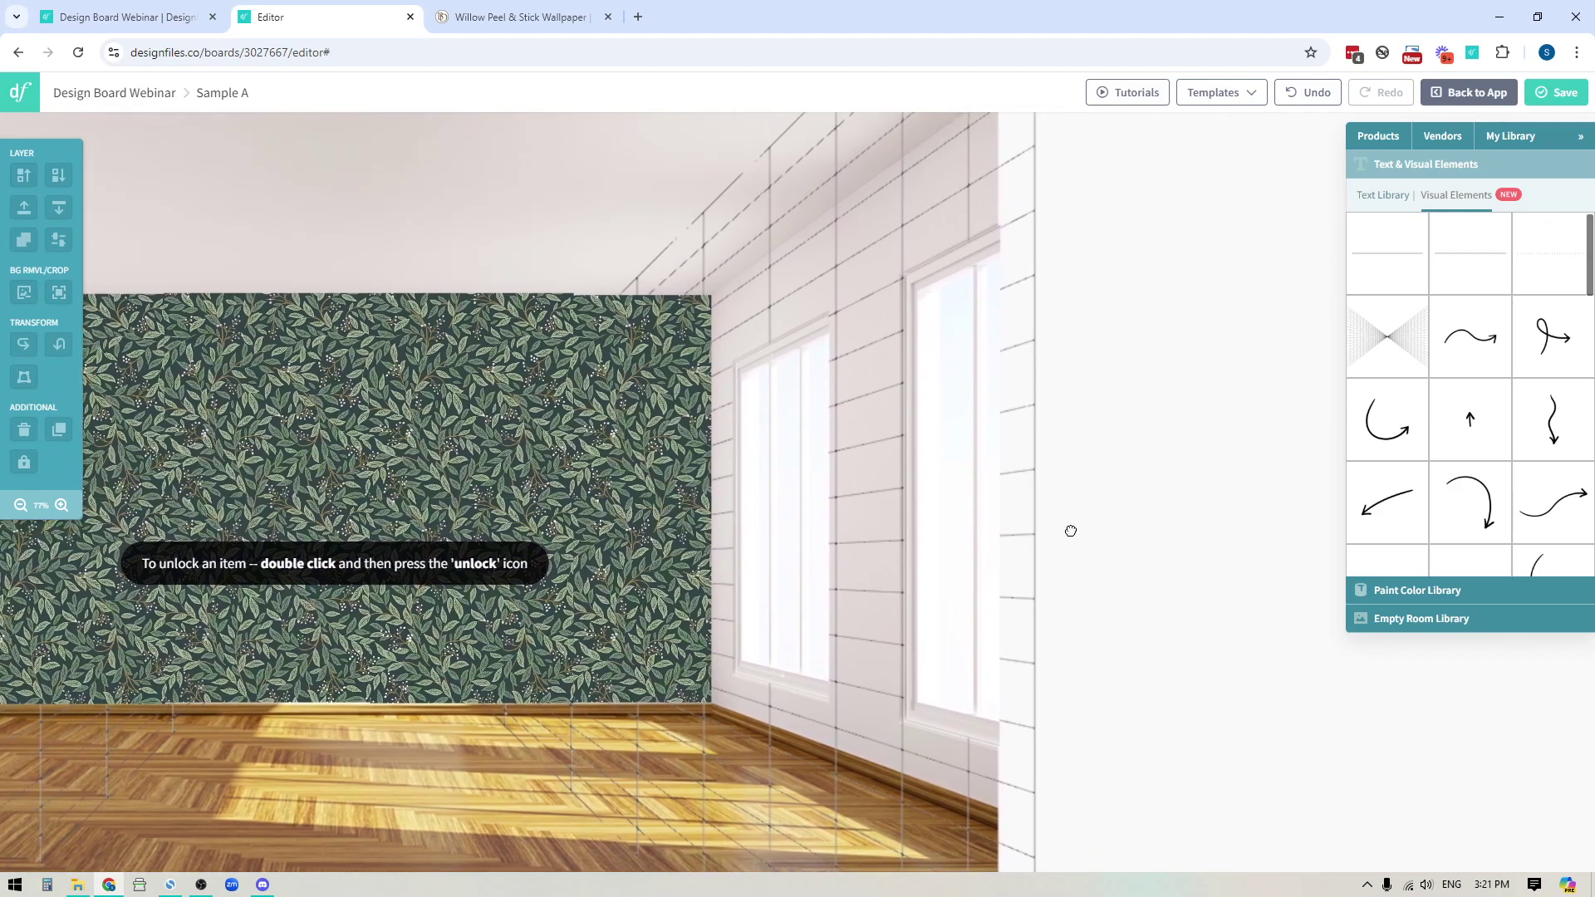
click(434, 358)
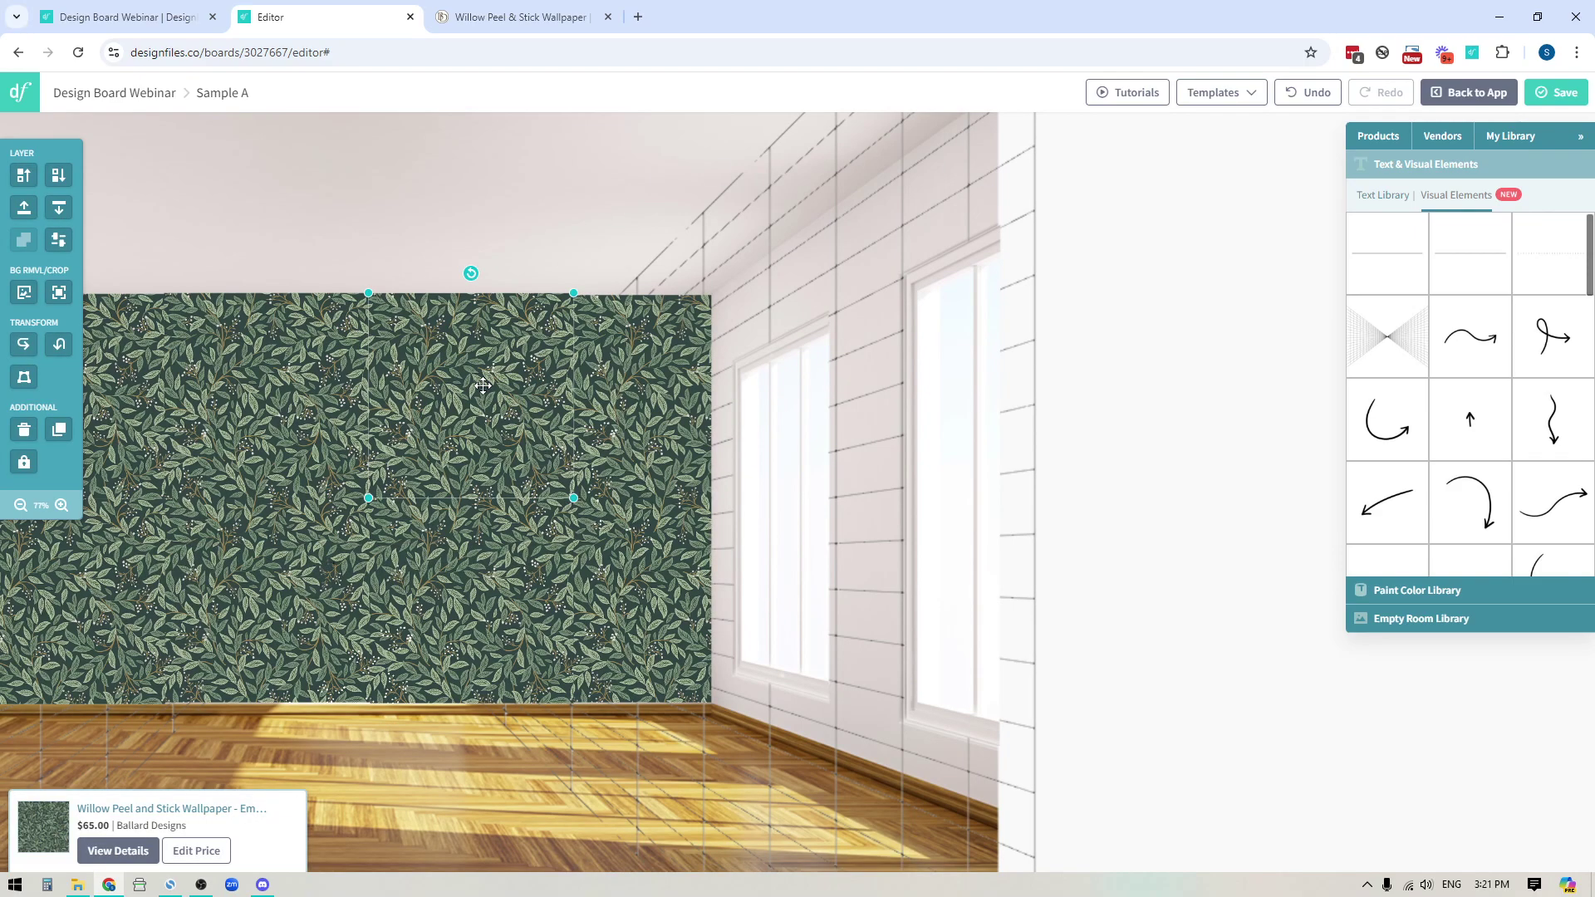
drag(510, 439, 856, 441)
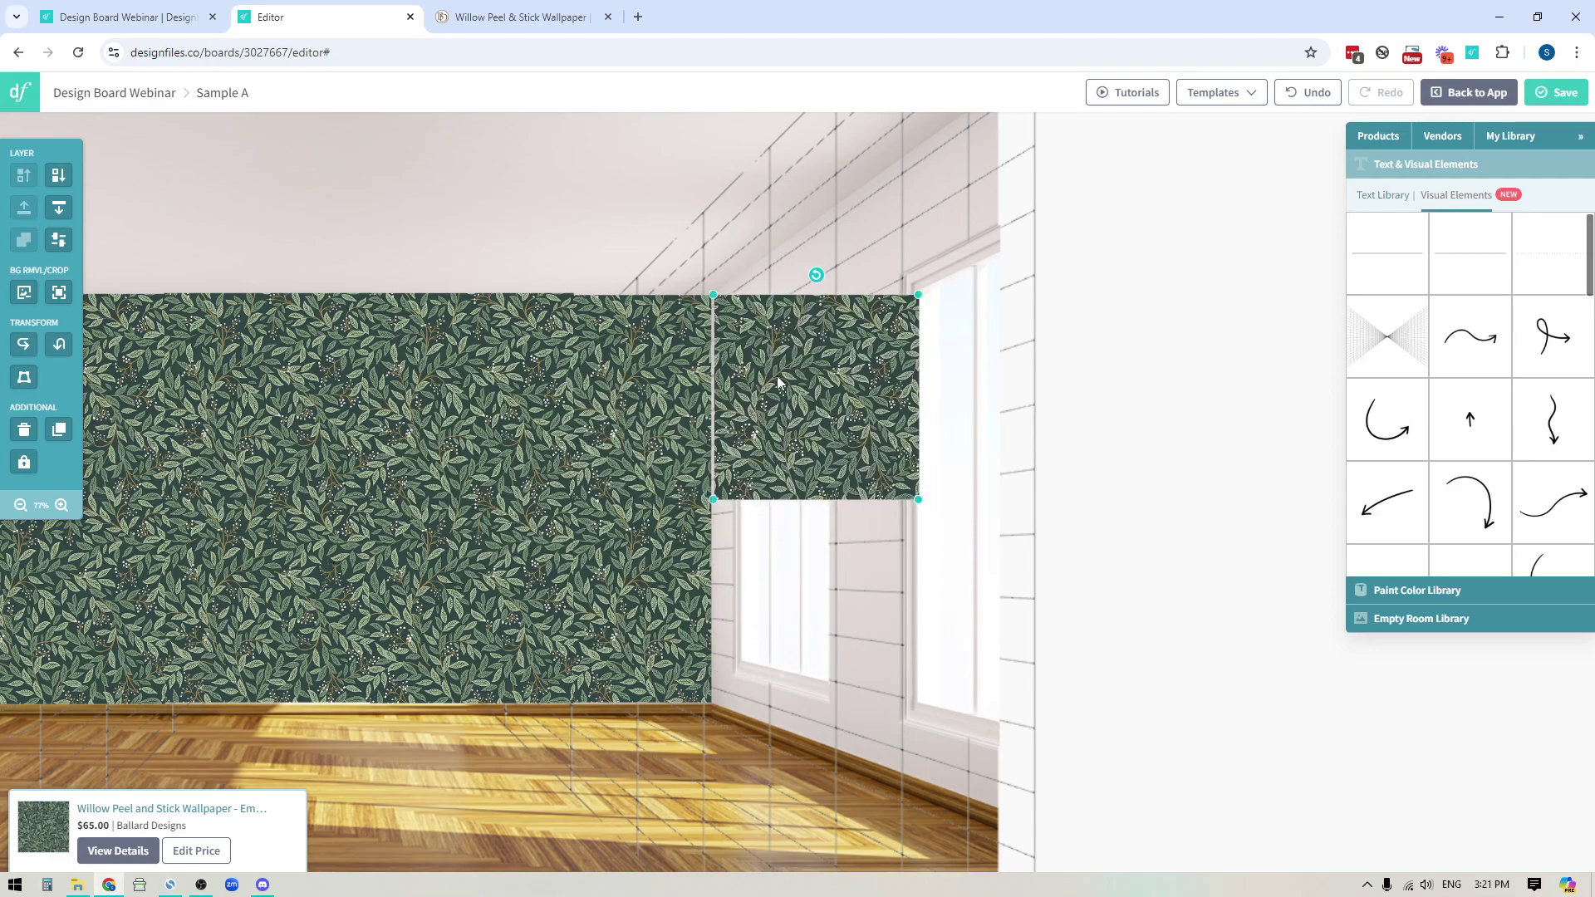
drag(775, 383, 776, 384)
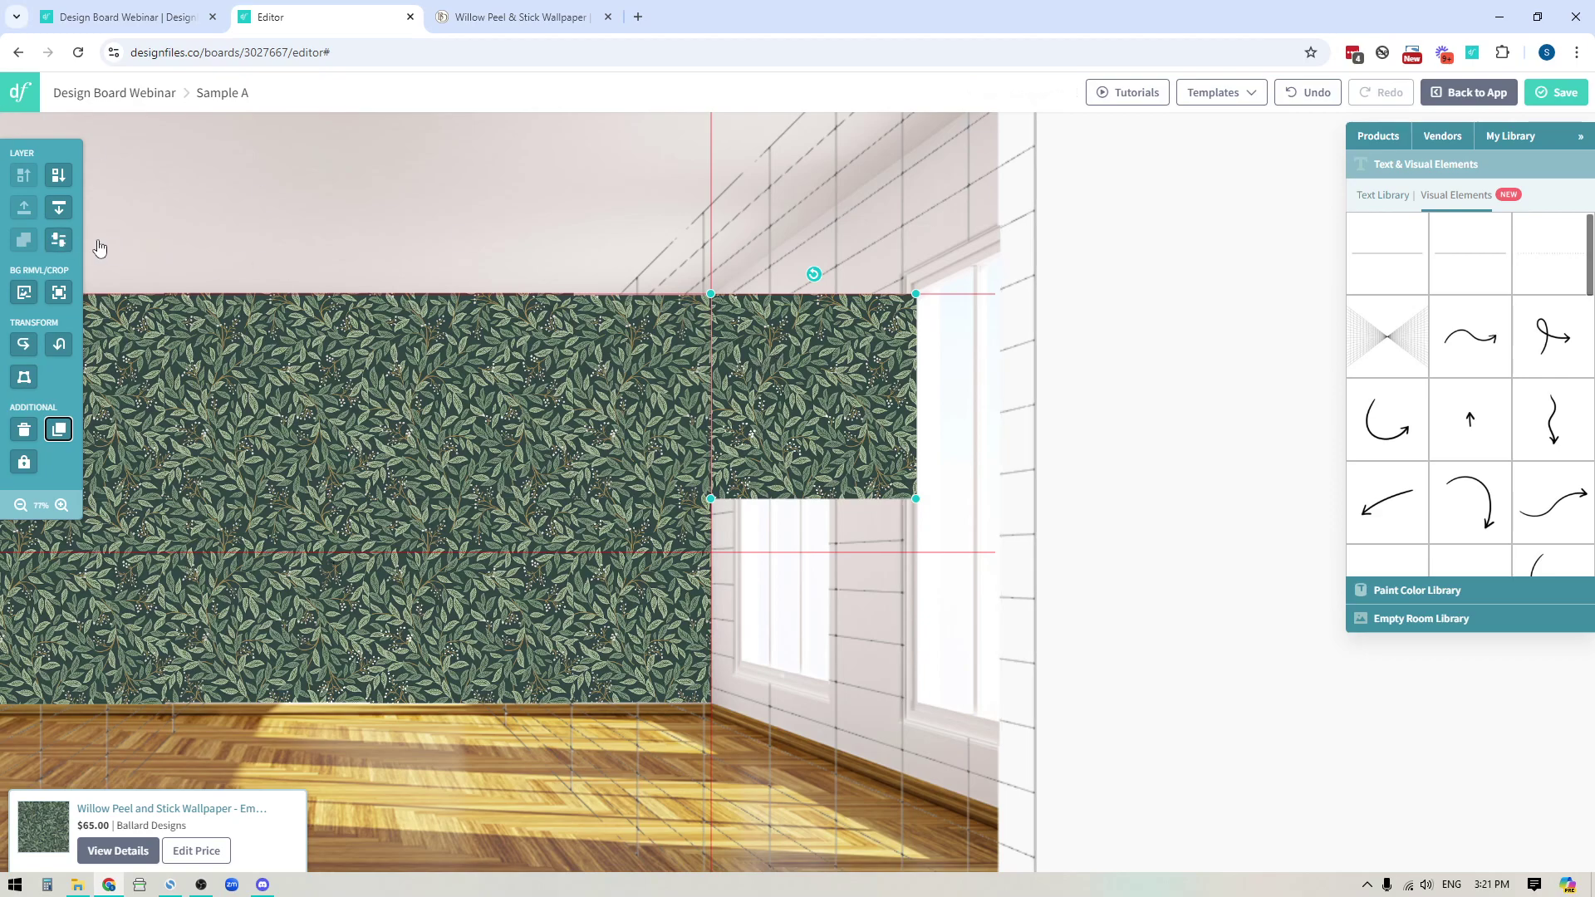
click(59, 241)
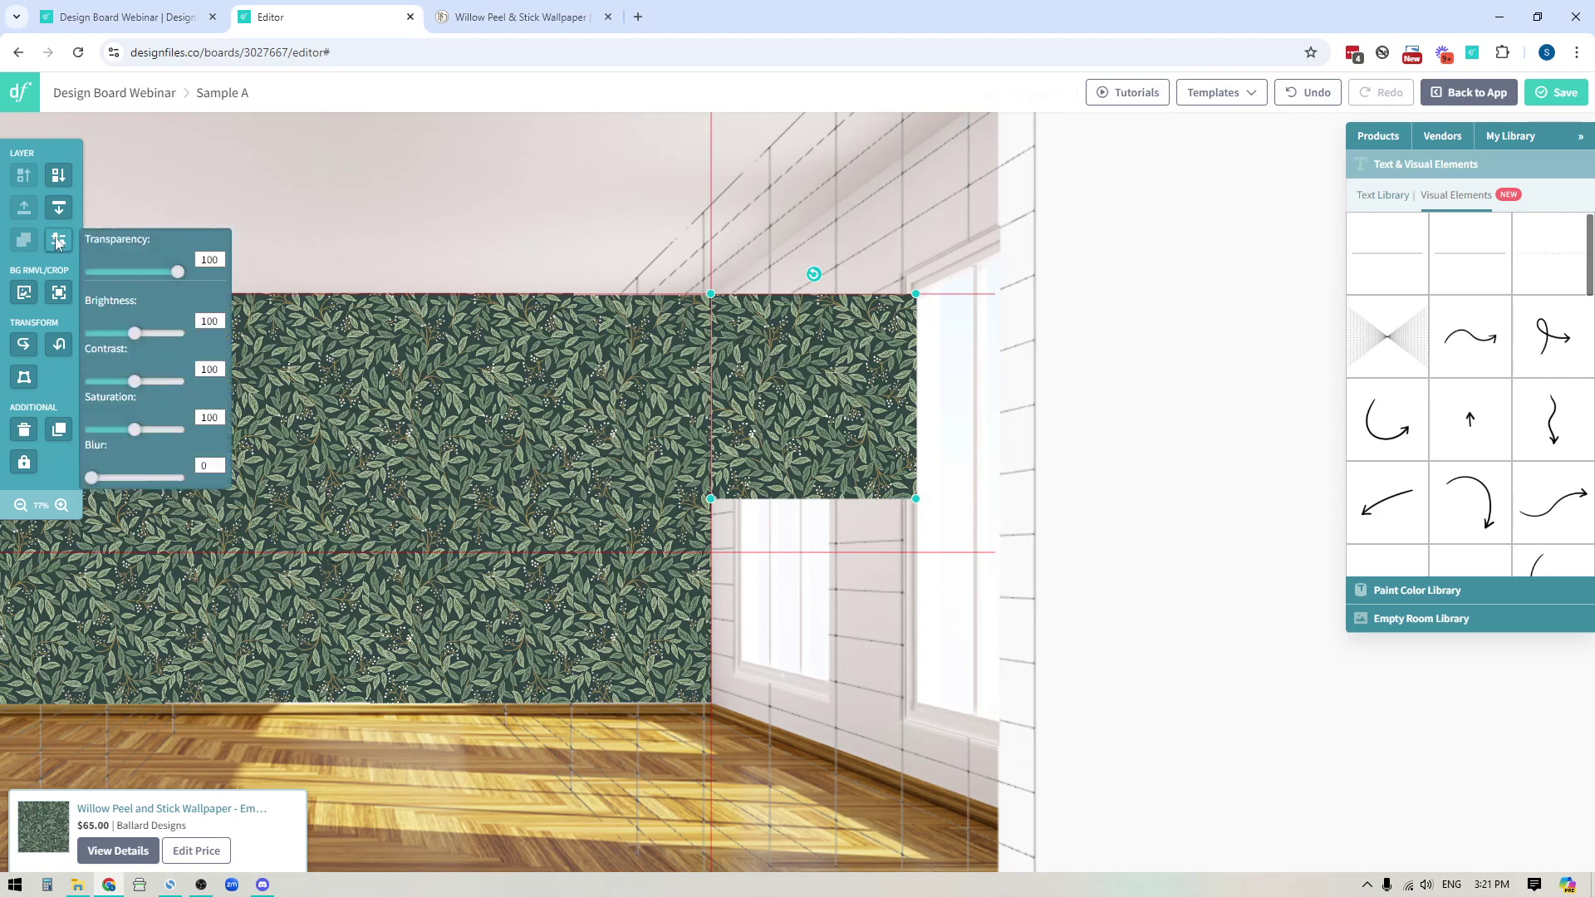
click(104, 272)
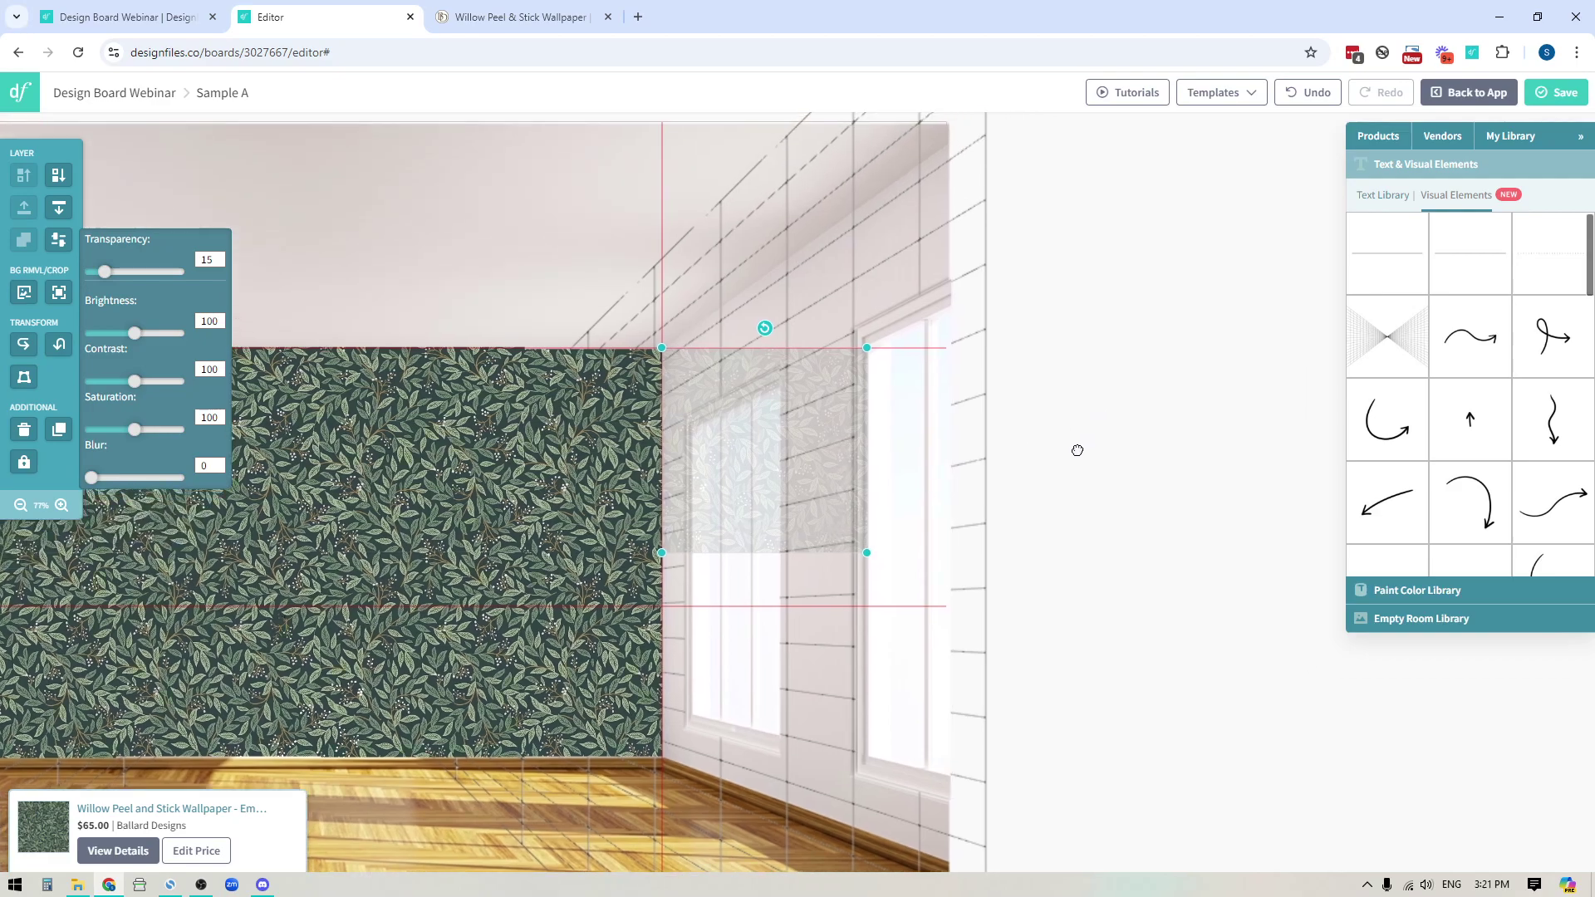
Distort the see-through wallpaper tile's outer corners to follow the right wall's ceiling line and the perspective grid lines, and apply the distortion.
click(60, 506)
click(60, 507)
click(60, 507)
drag(1462, 706, 1111, 751)
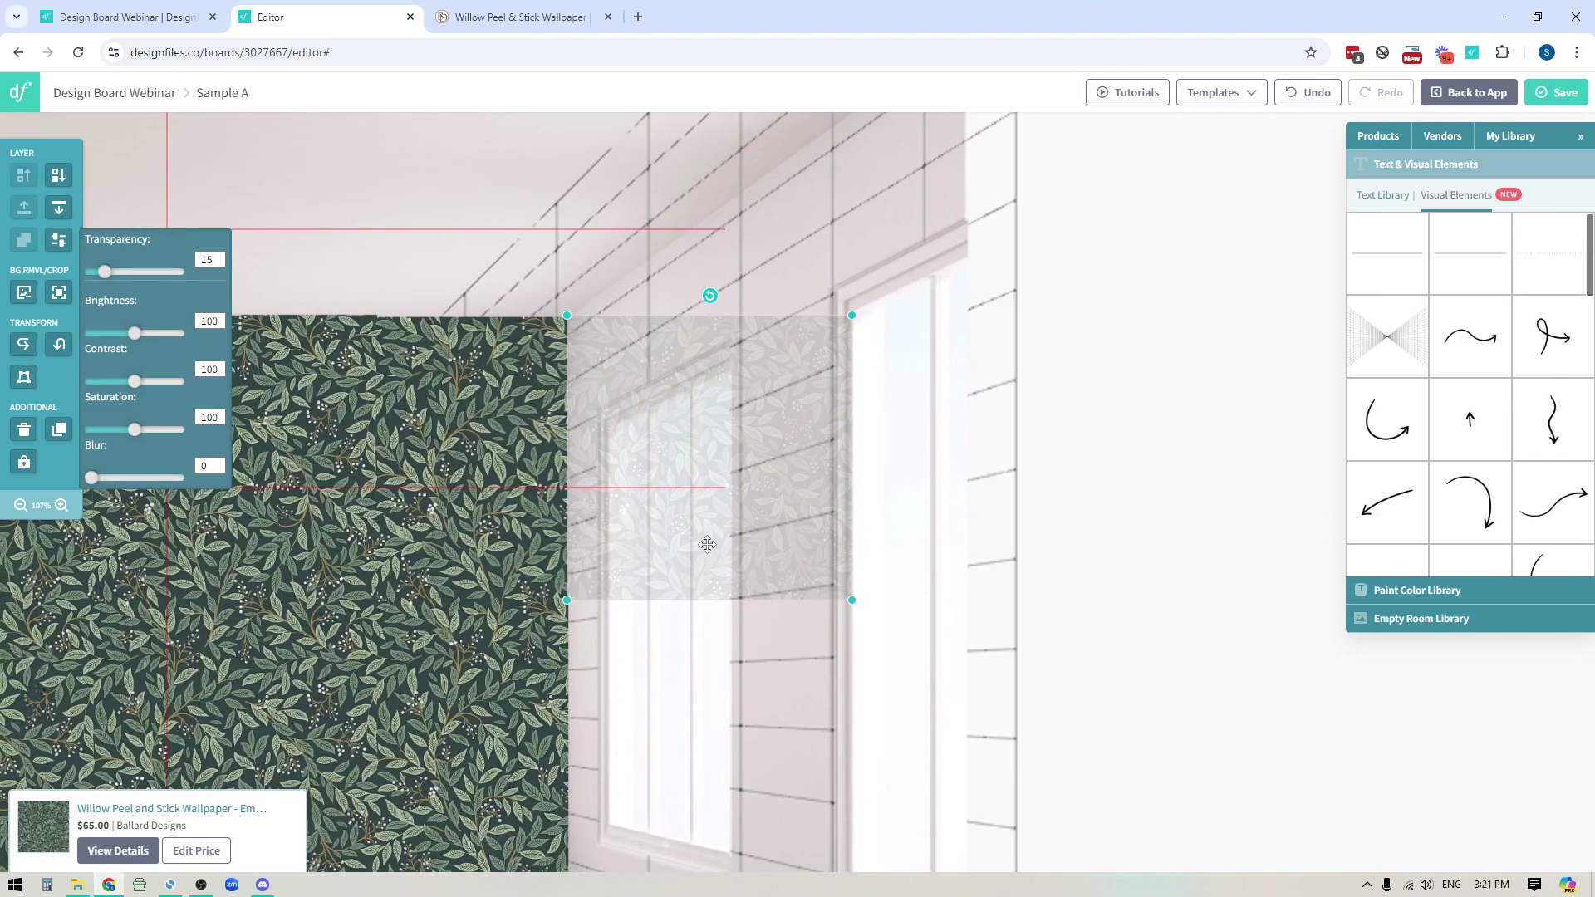
click(24, 379)
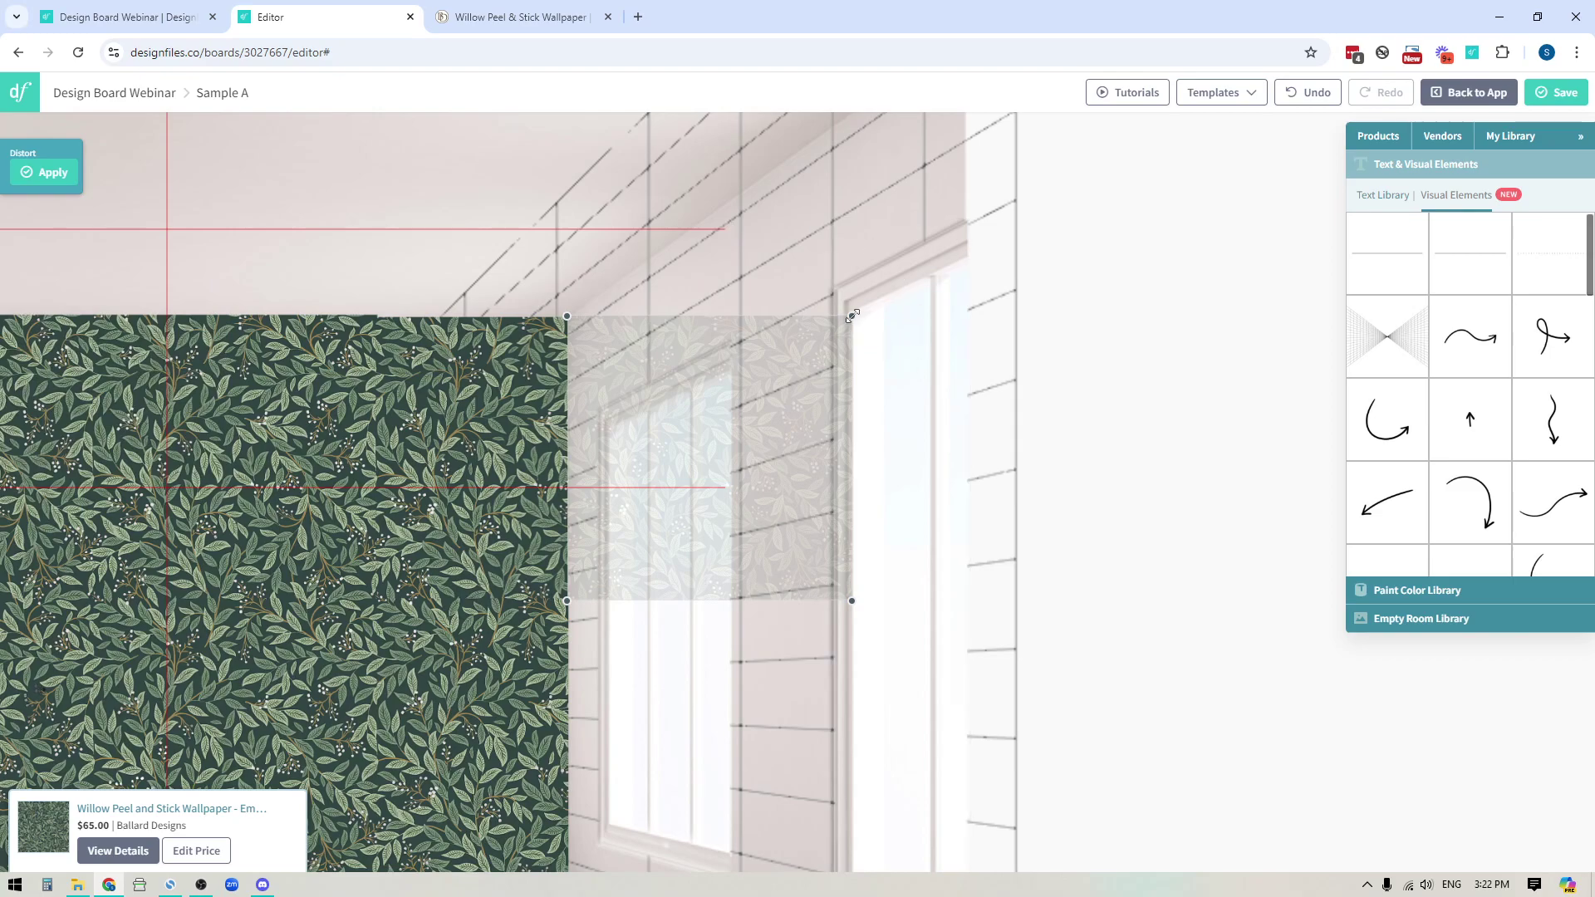
drag(852, 316, 849, 117)
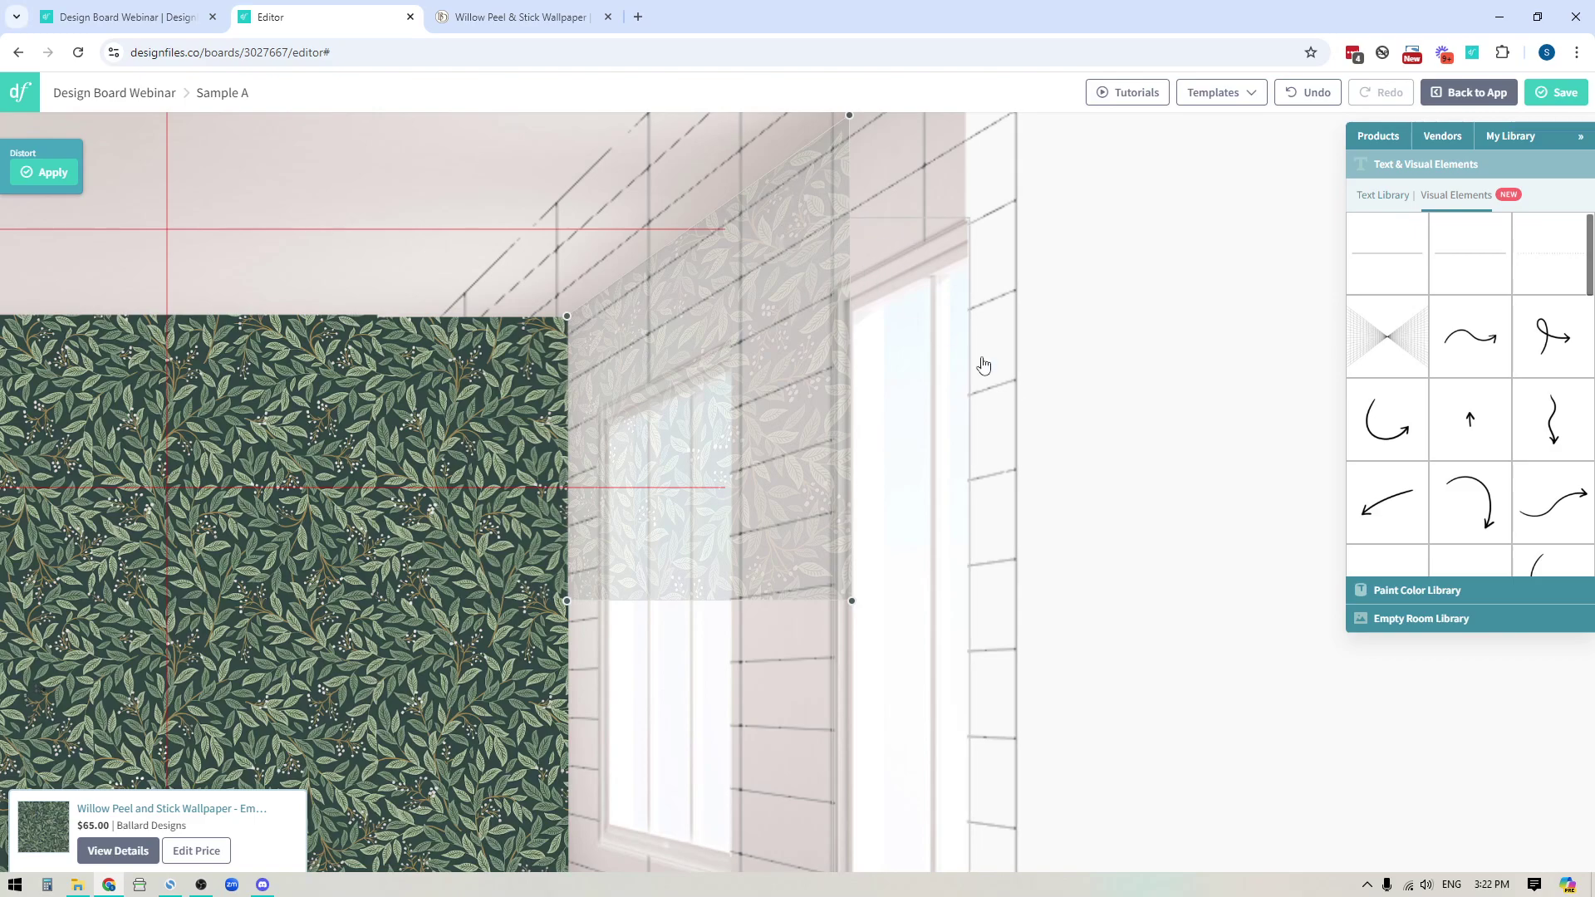
drag(1125, 313, 1113, 352)
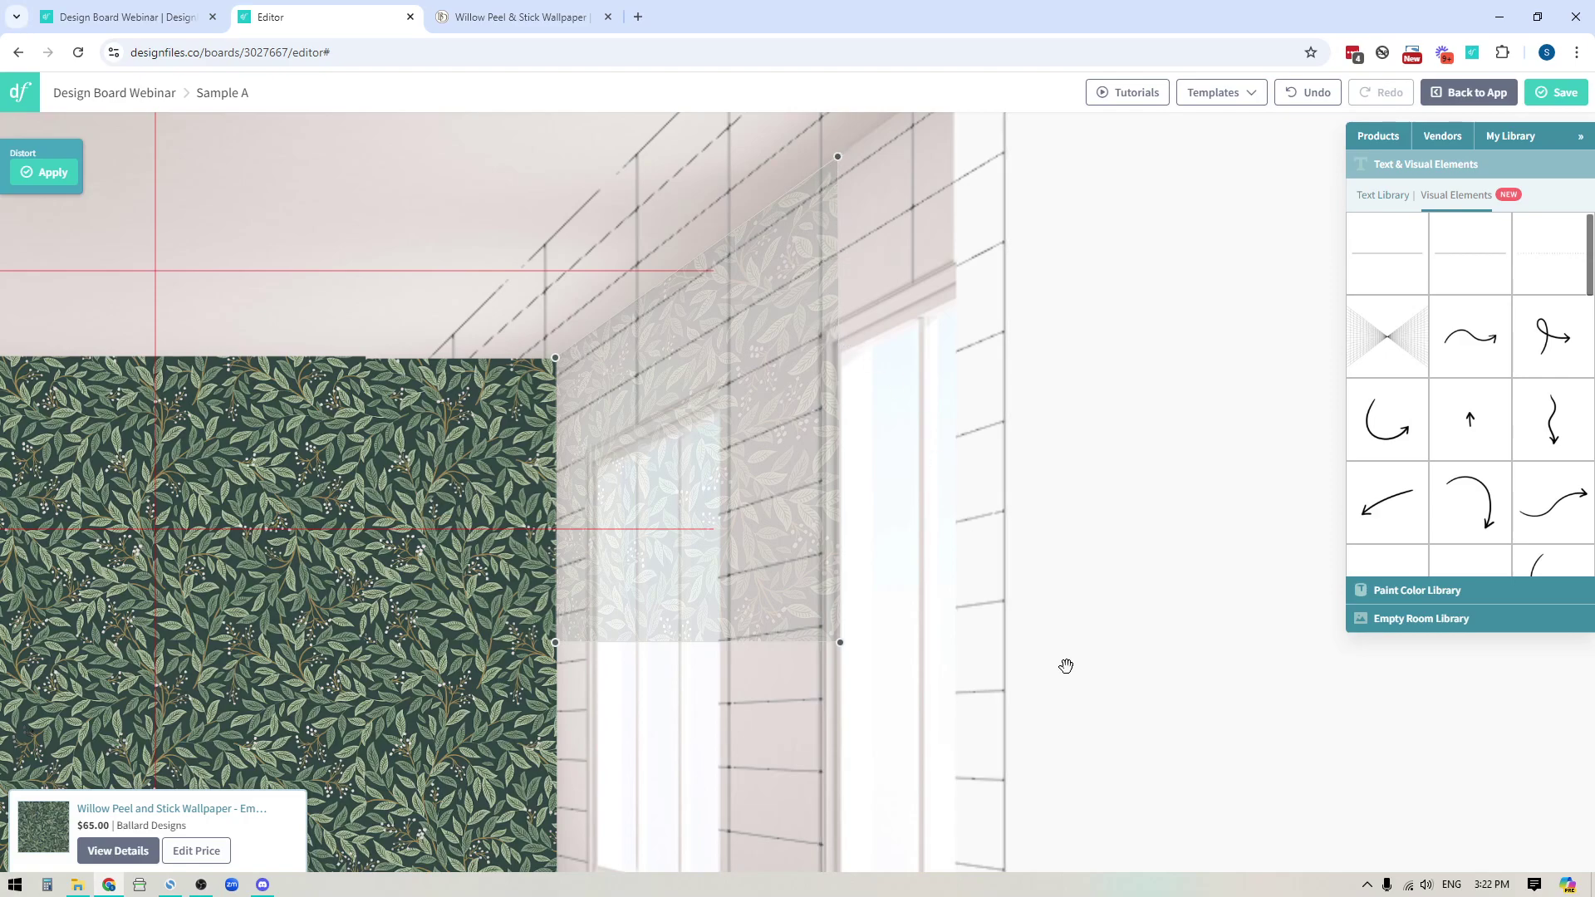
drag(1067, 666, 1103, 627)
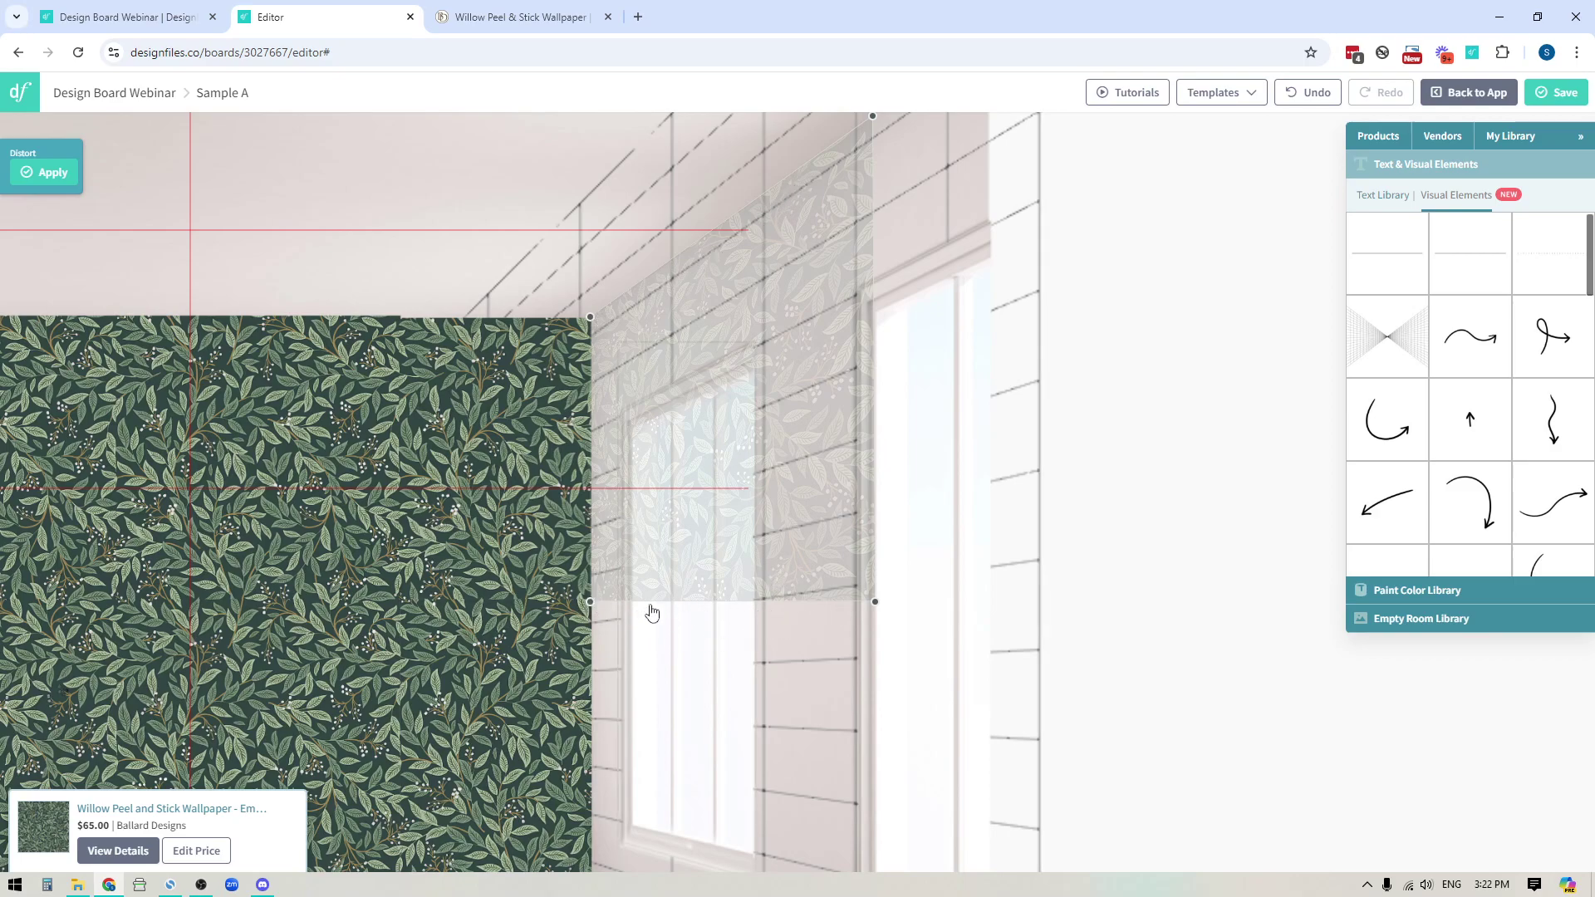
drag(874, 599, 873, 553)
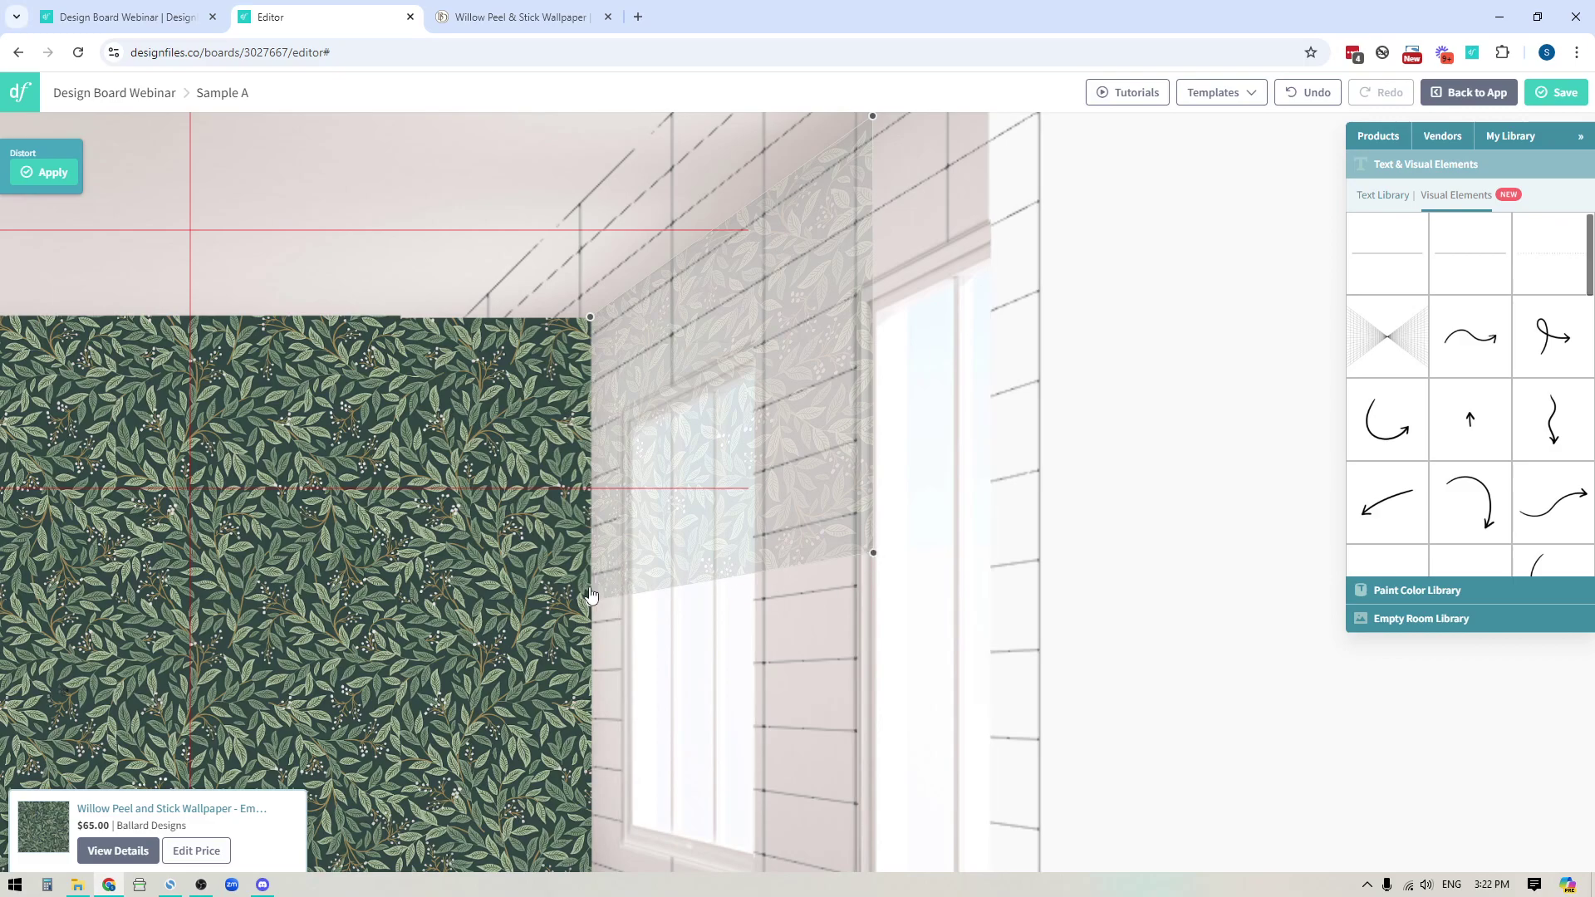
click(55, 174)
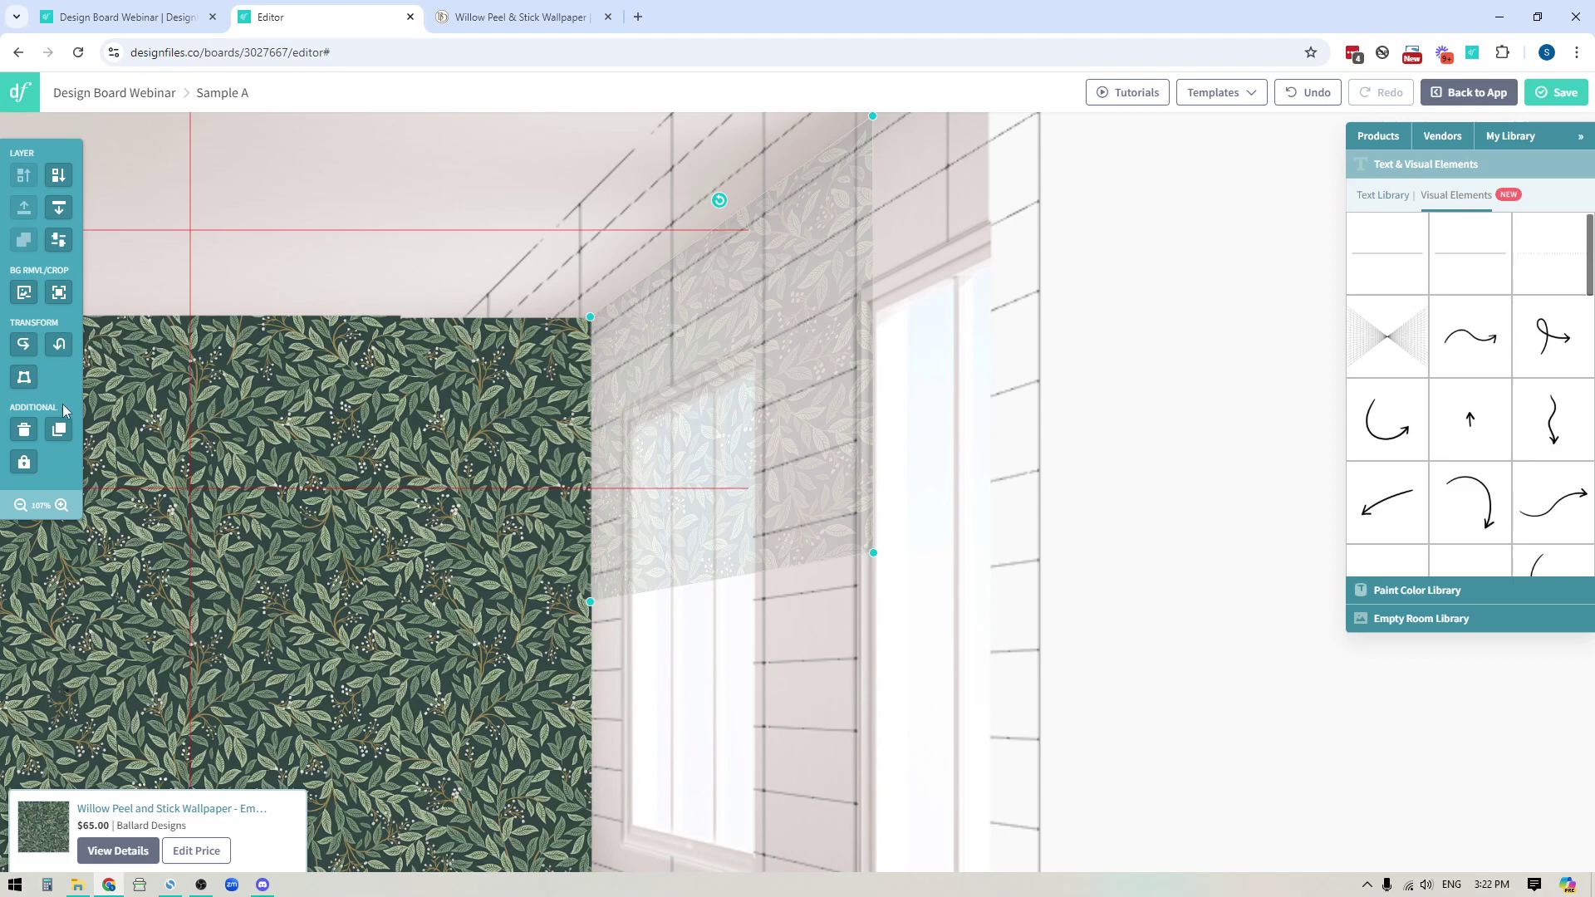
Set the transparency of the distorted upper tile on the right wall to 100.
click(59, 240)
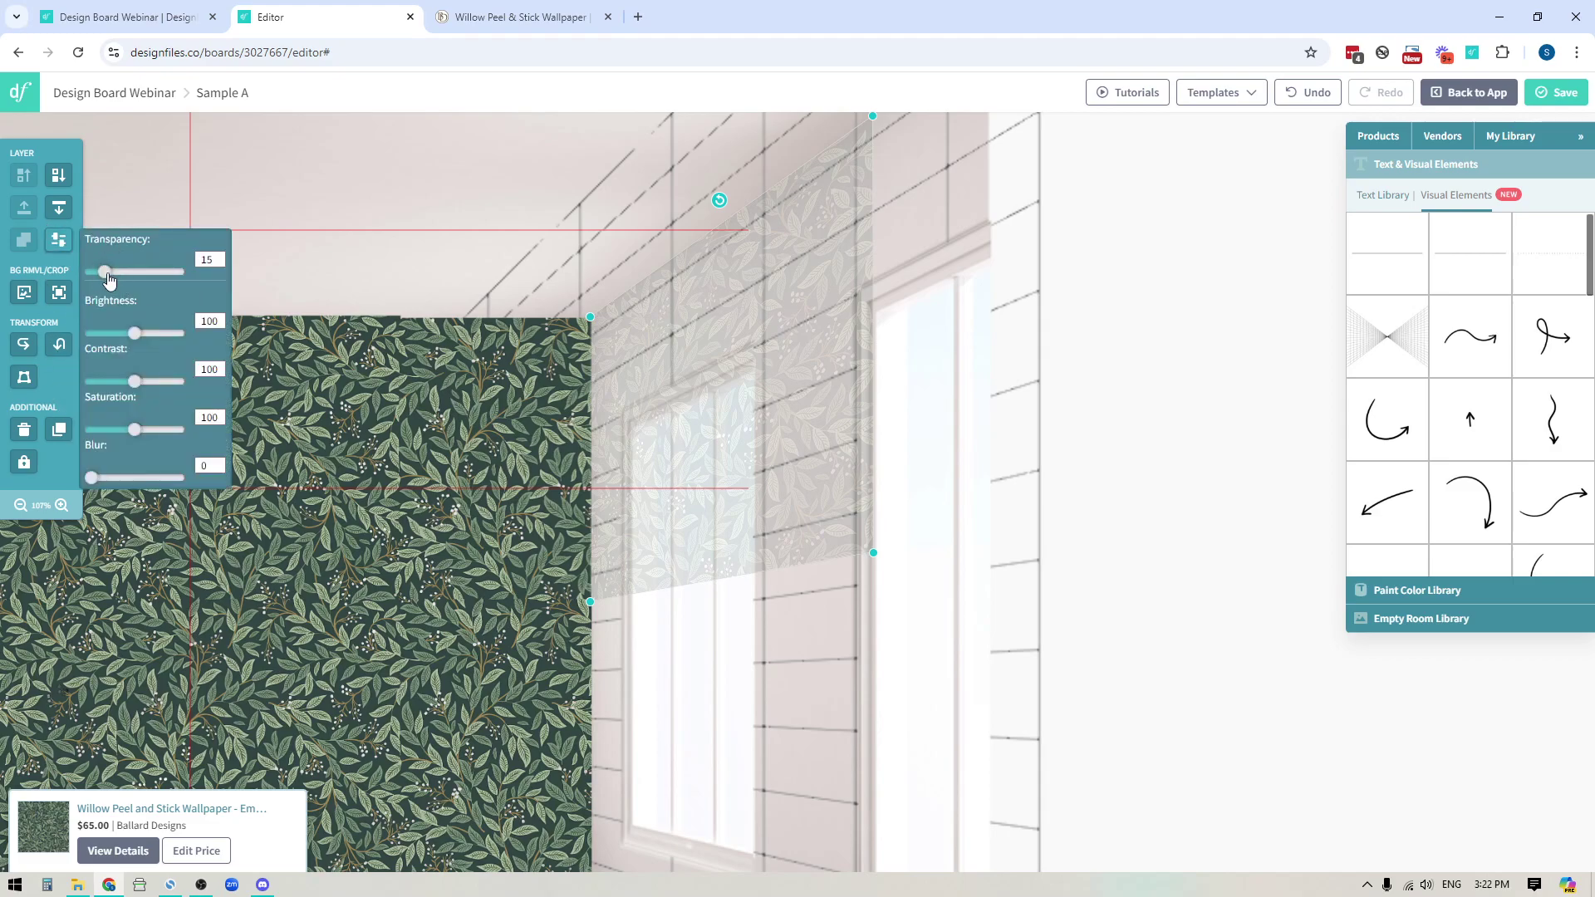
drag(107, 275, 212, 283)
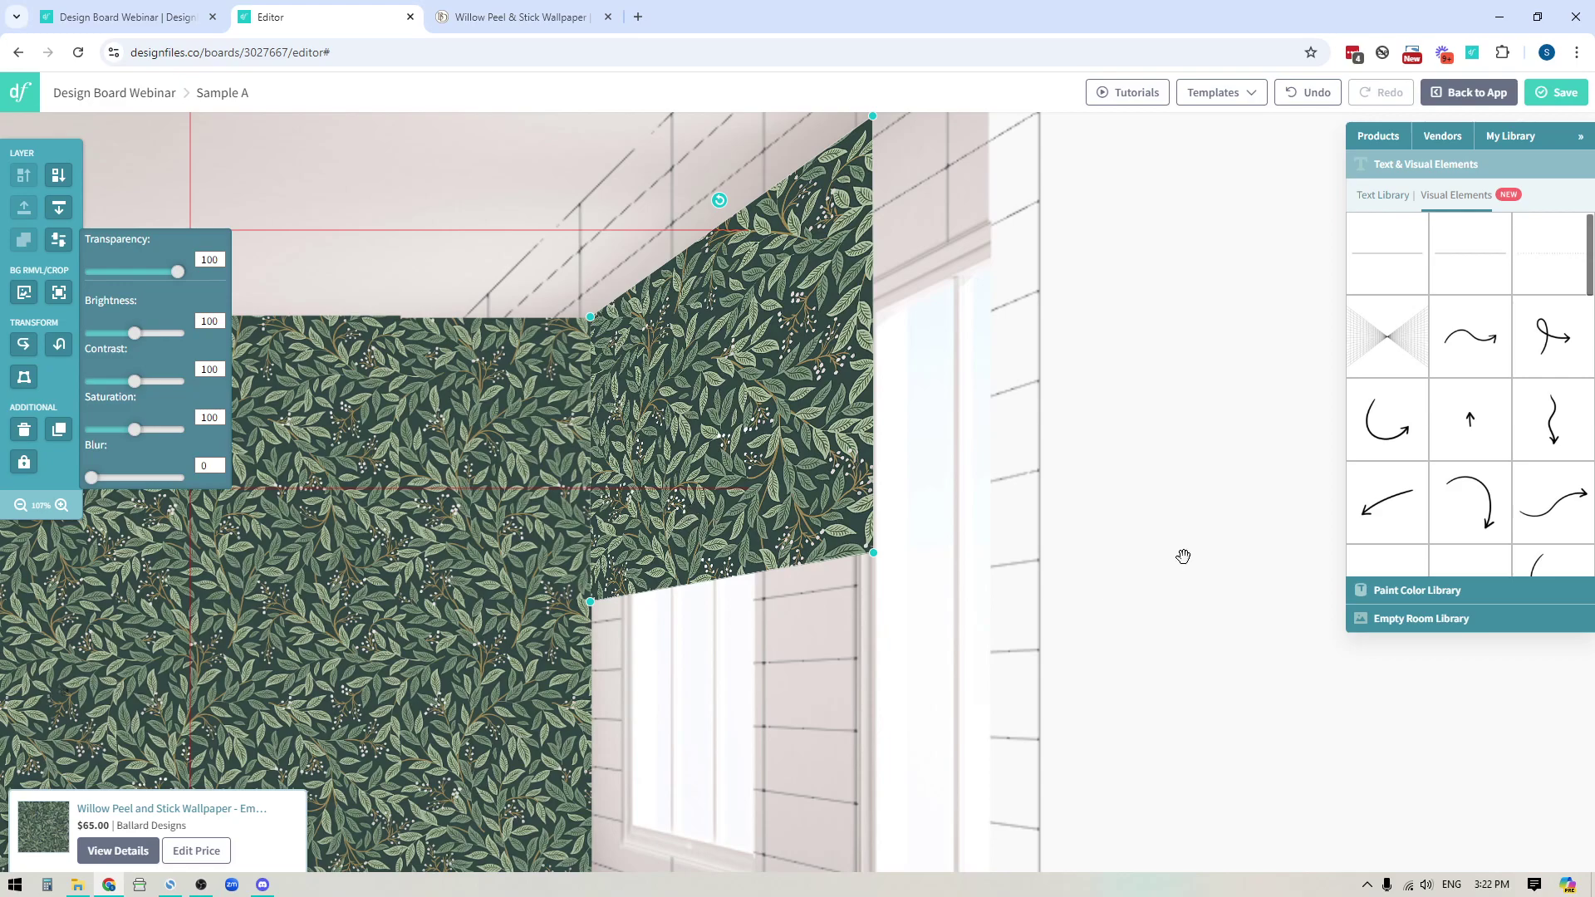
click(1143, 363)
drag(1143, 363, 1160, 427)
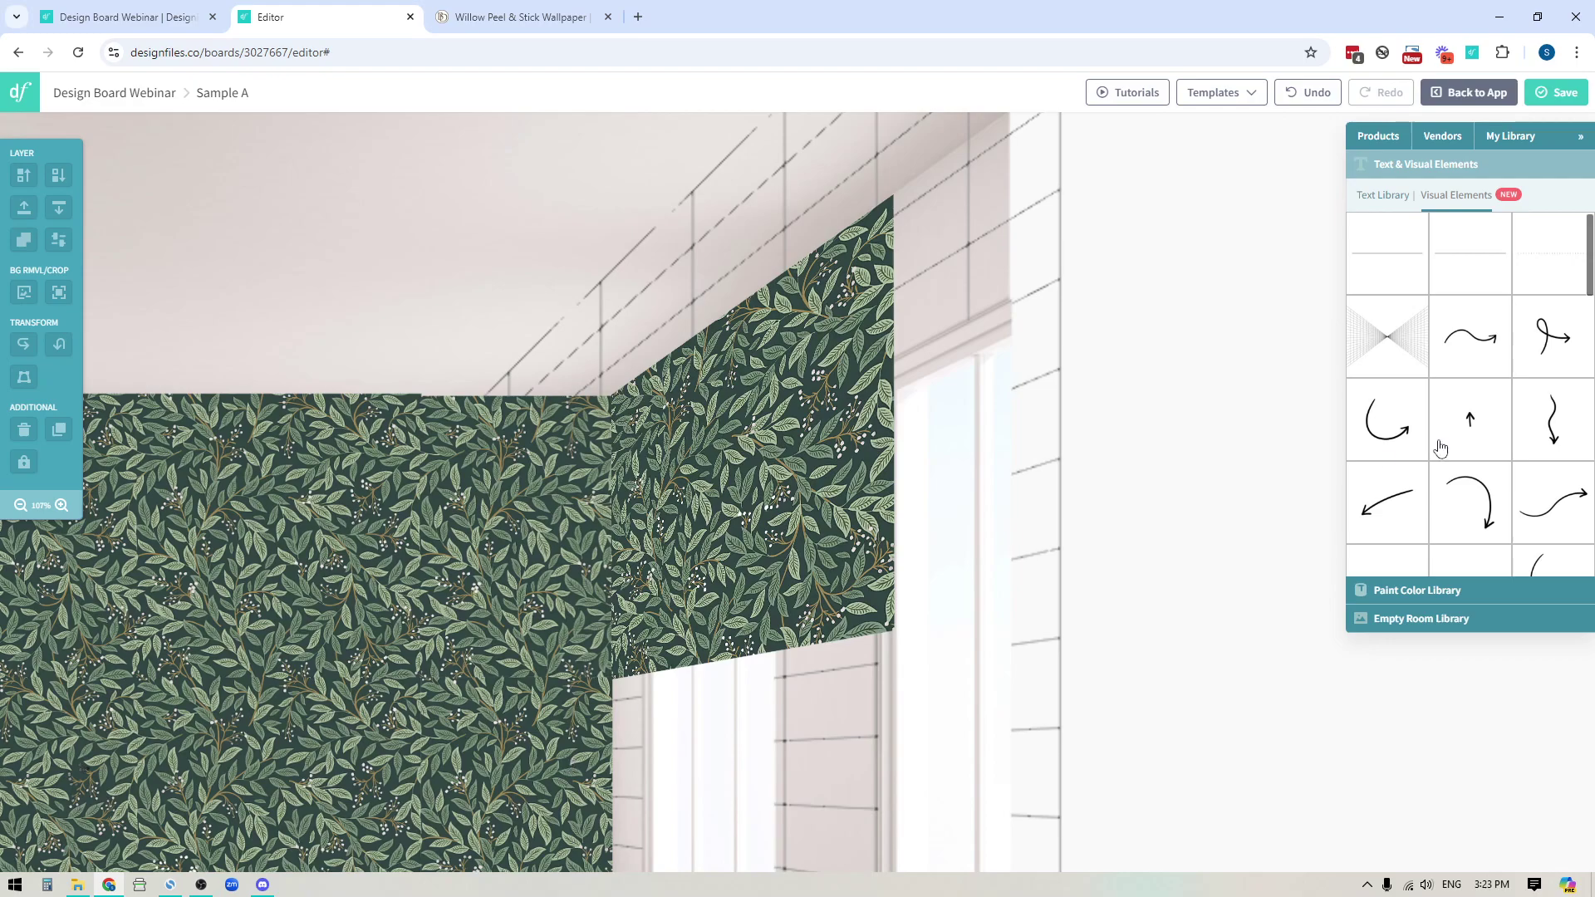
Duplicate an upper back-wall wallpaper tile and align the copy below the distorted tile, flush with the room's inner right corner.
drag(1138, 726, 1142, 485)
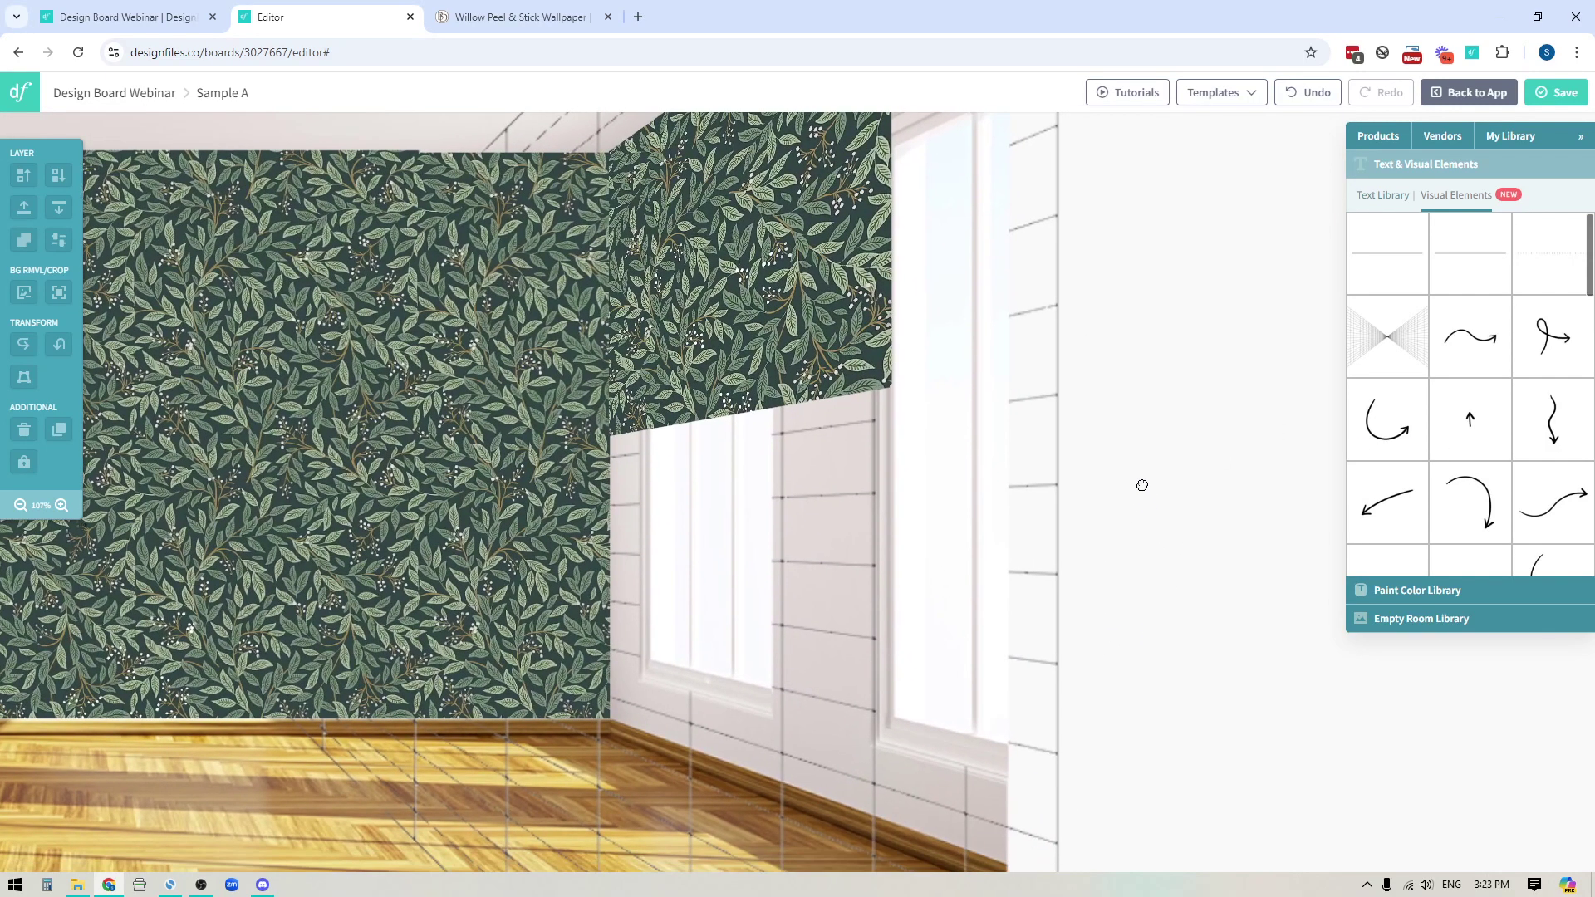
click(311, 304)
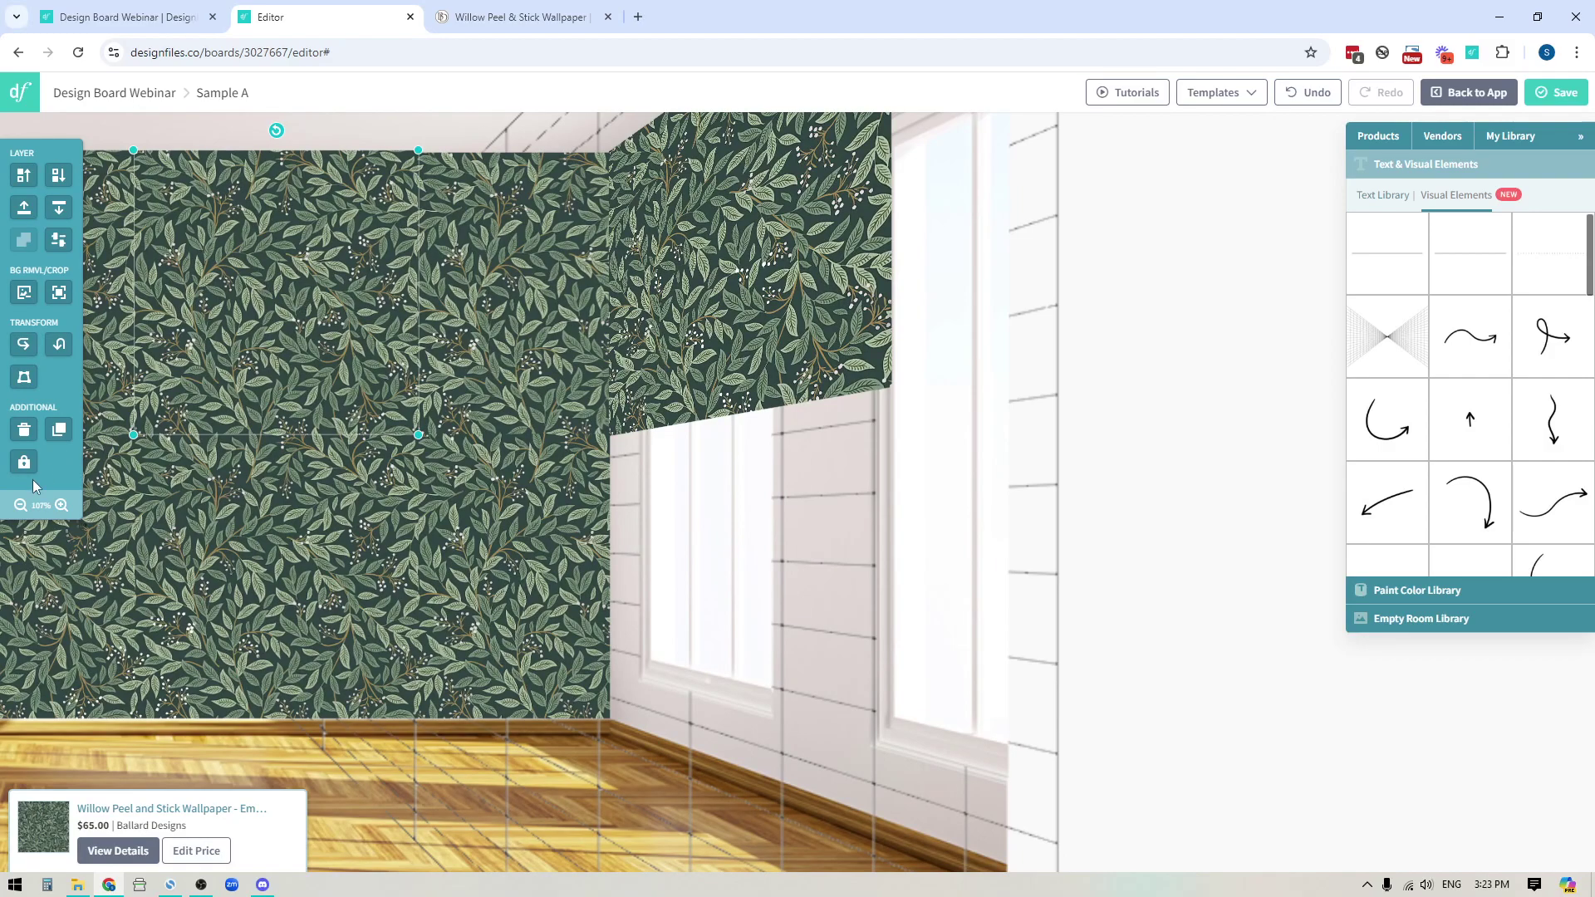
click(324, 424)
drag(323, 424, 748, 571)
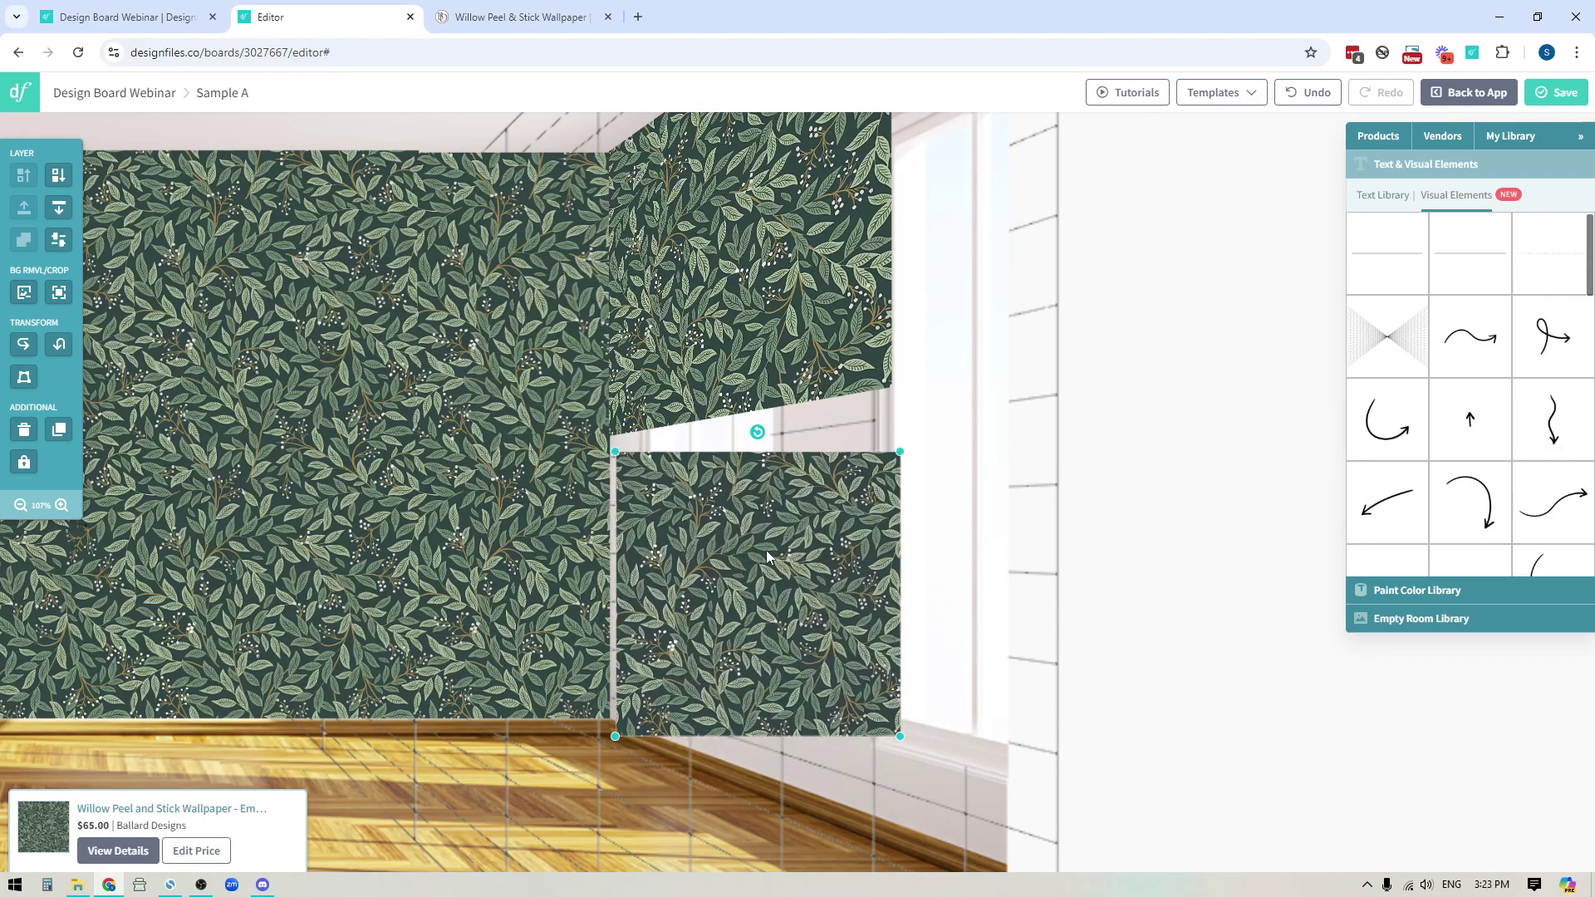
drag(858, 547, 625, 614)
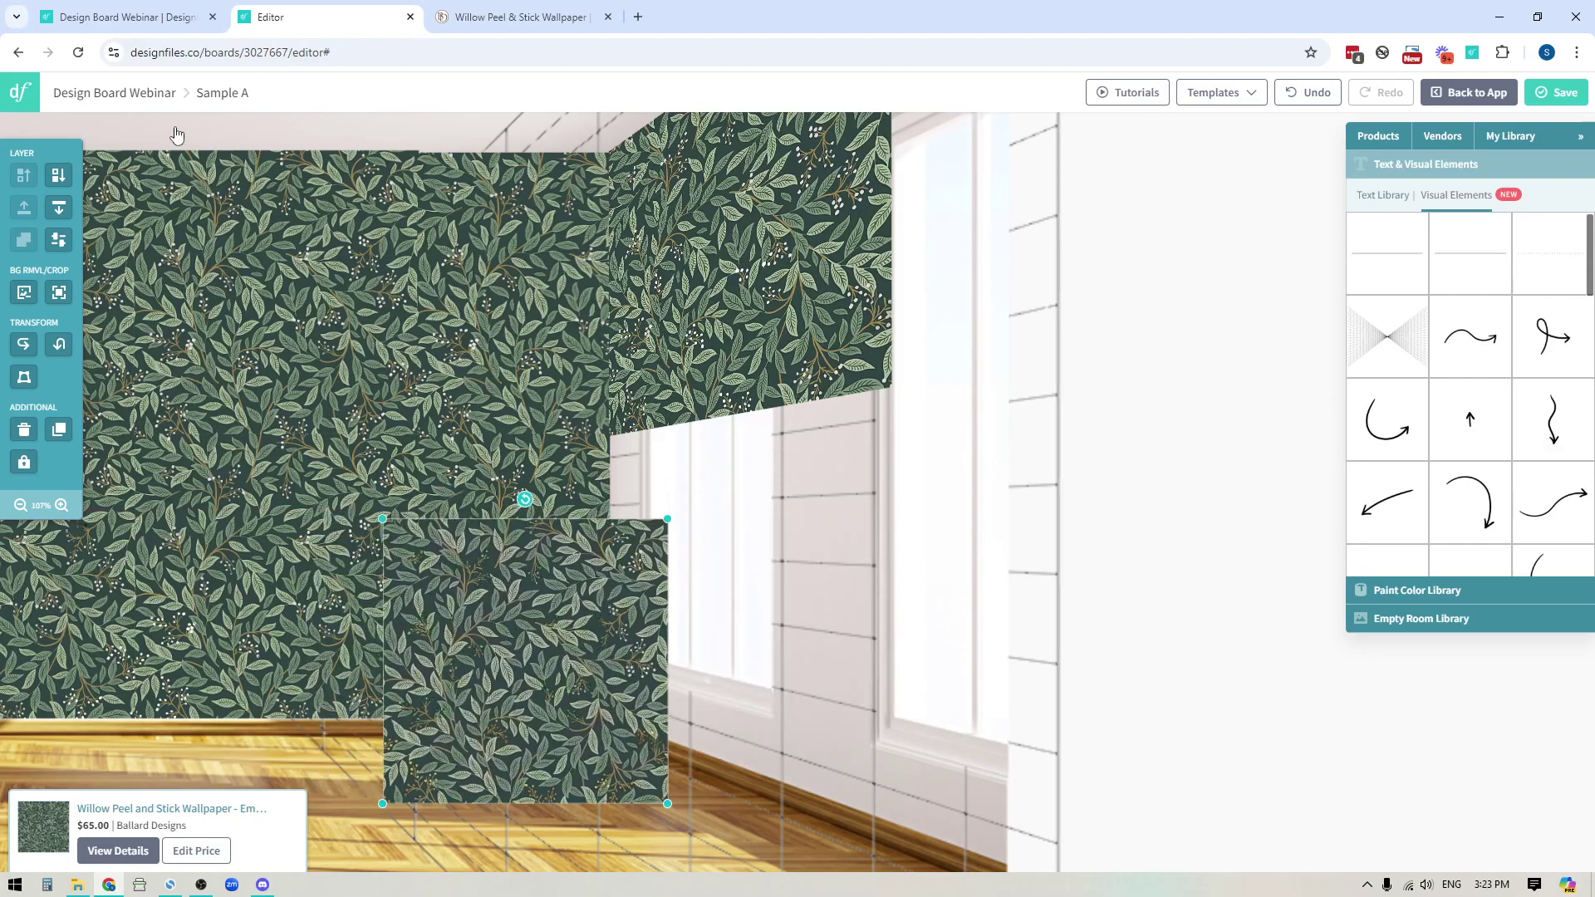
drag(502, 718, 581, 698)
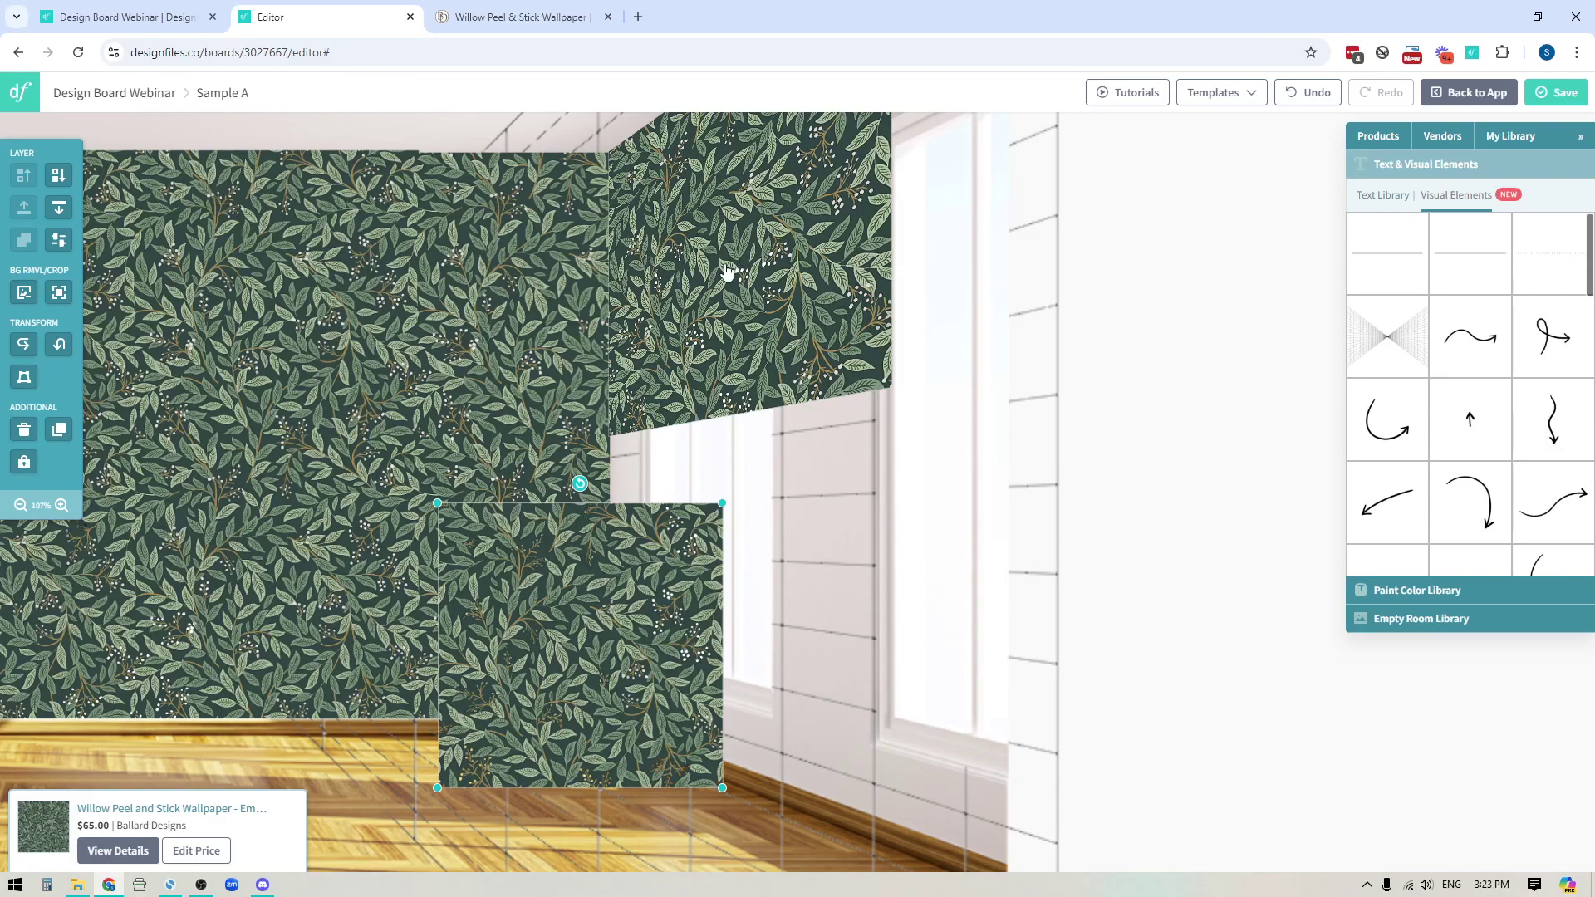
drag(556, 645, 742, 594)
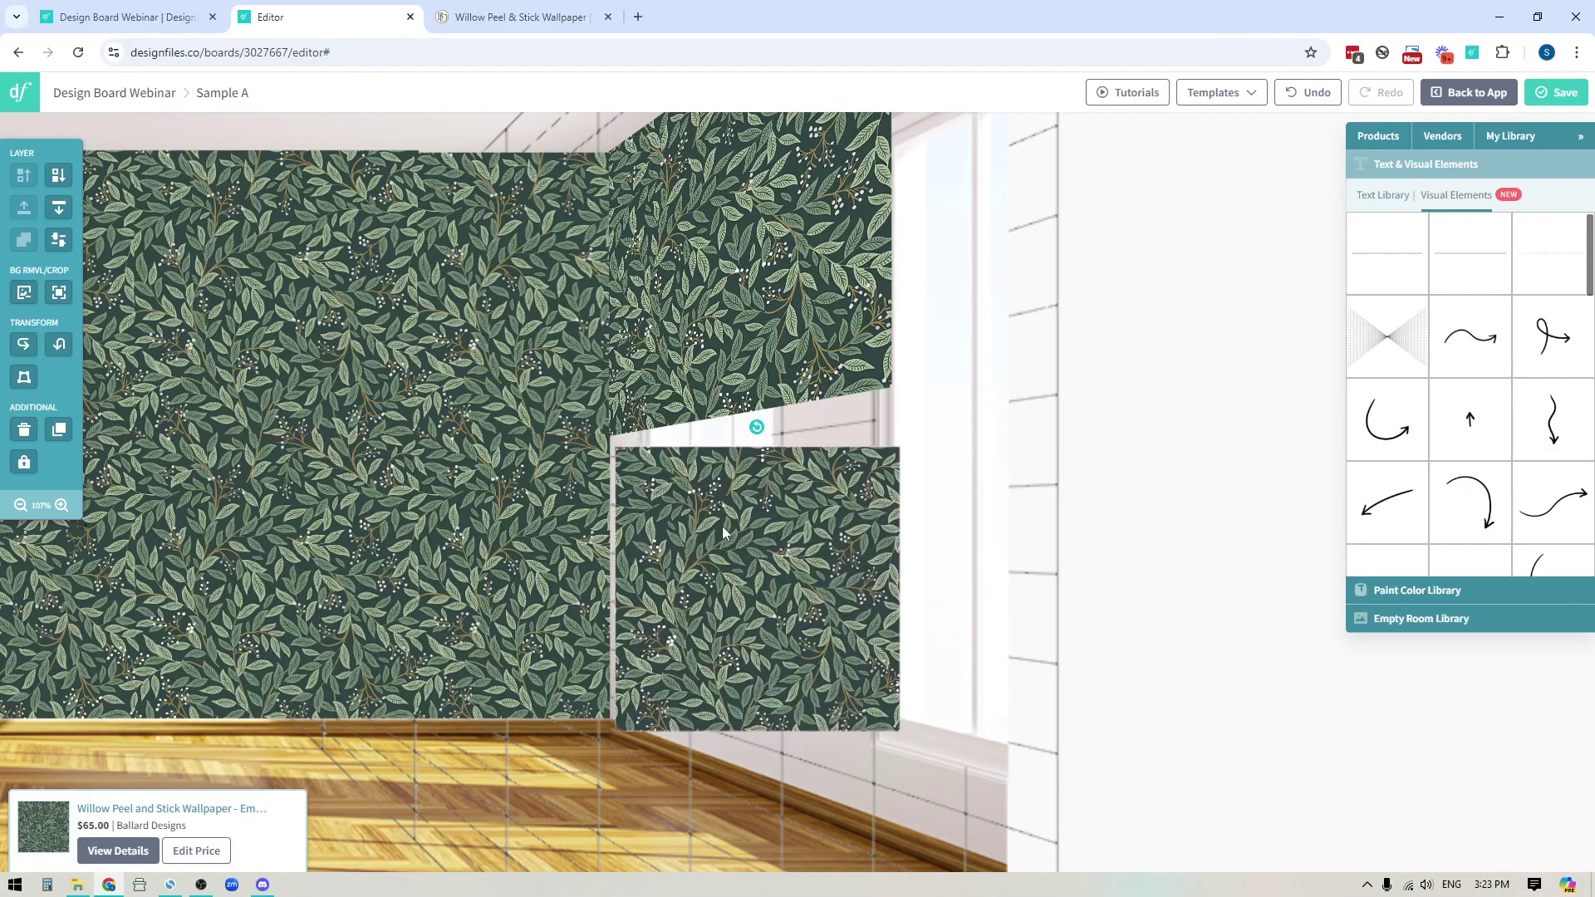
drag(729, 526, 729, 525)
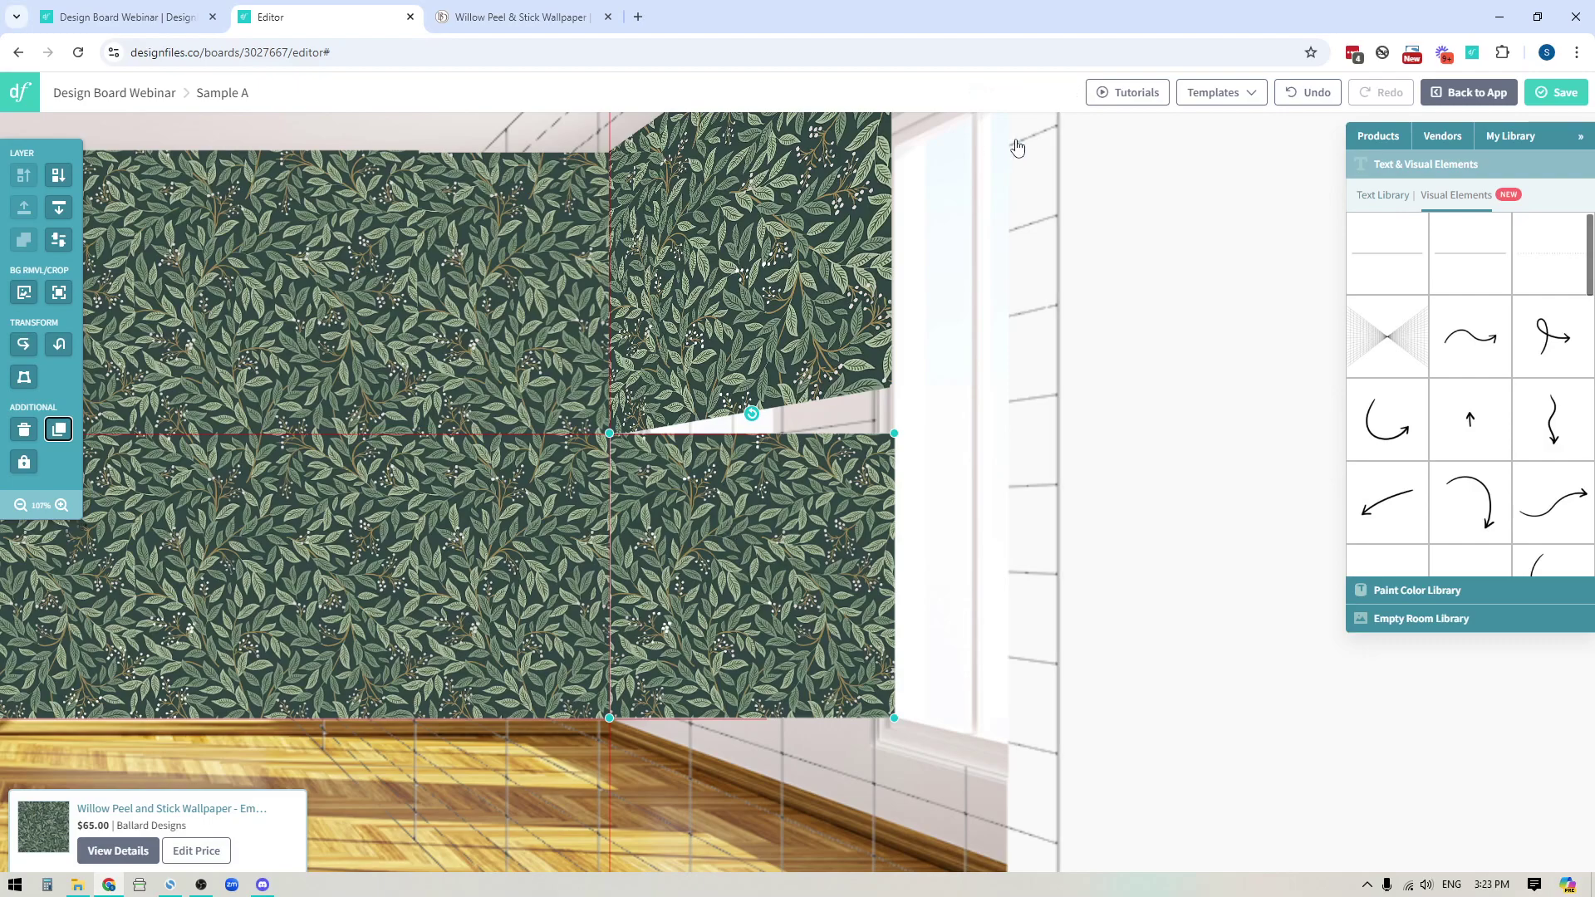
key(Left)
key(Up)
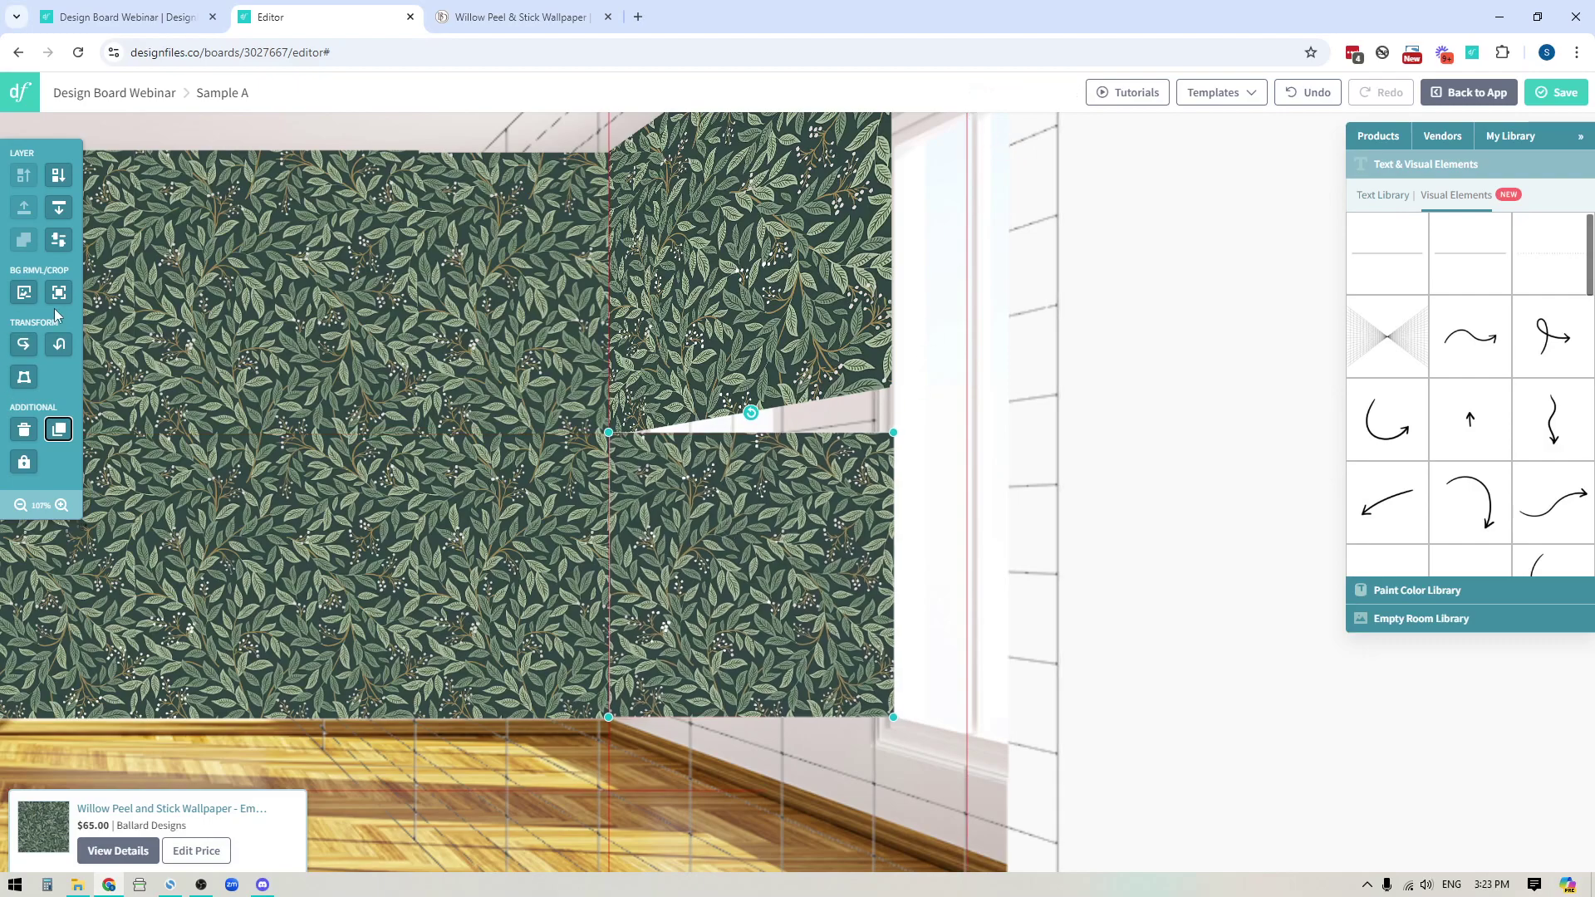
Make the lower right-wall tile see-through and distort its outer corners to meet the upper tile's bottom edge and the floor line.
click(58, 239)
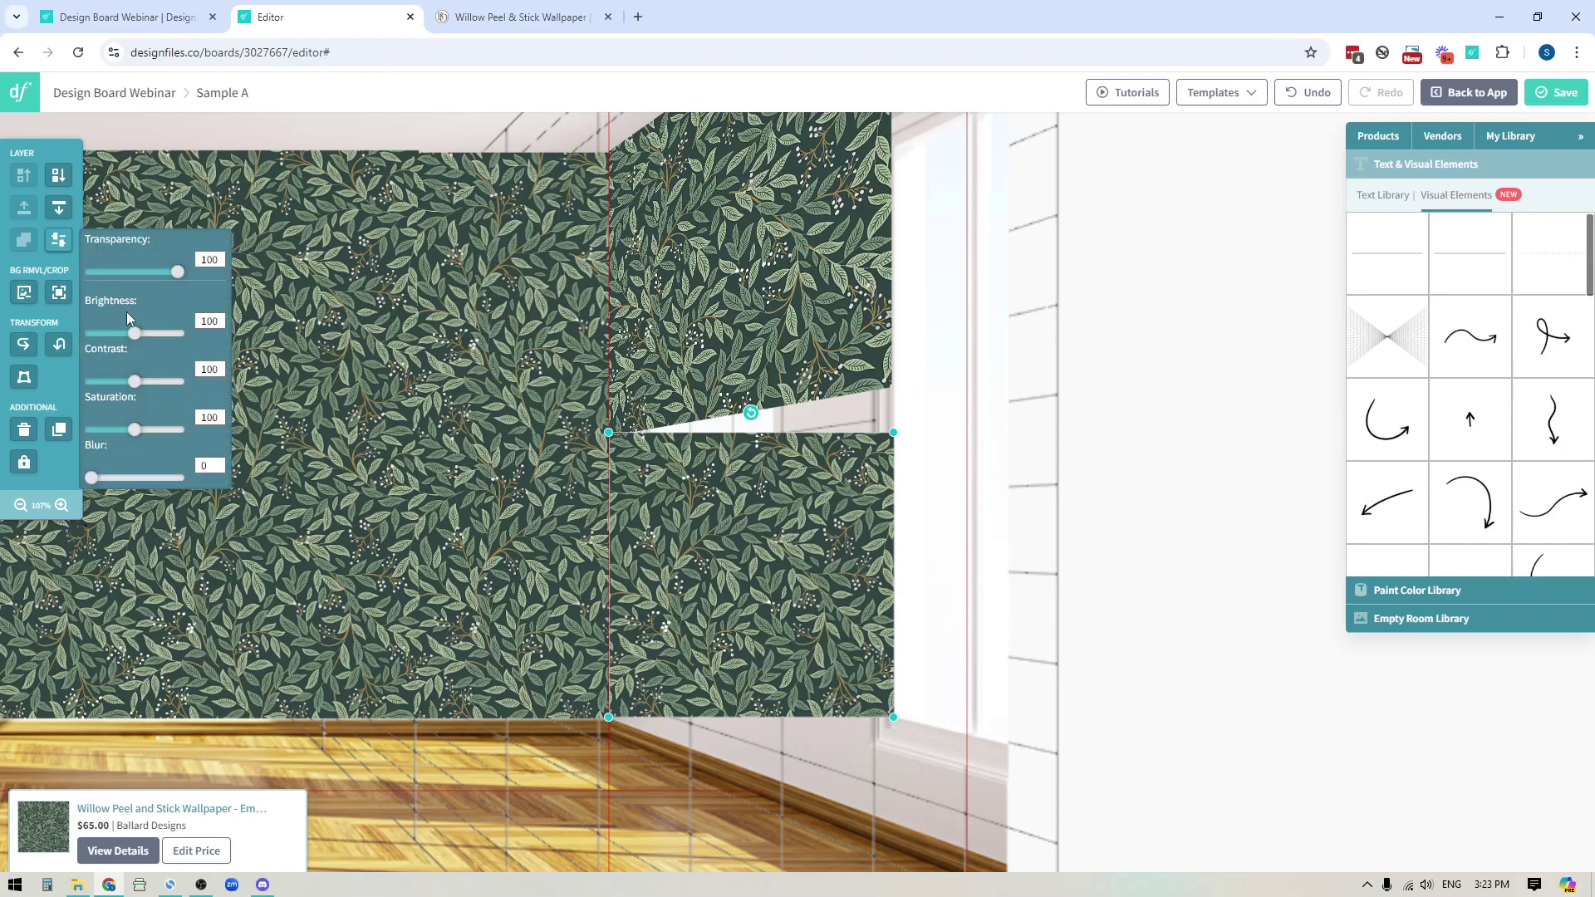
click(106, 274)
click(24, 376)
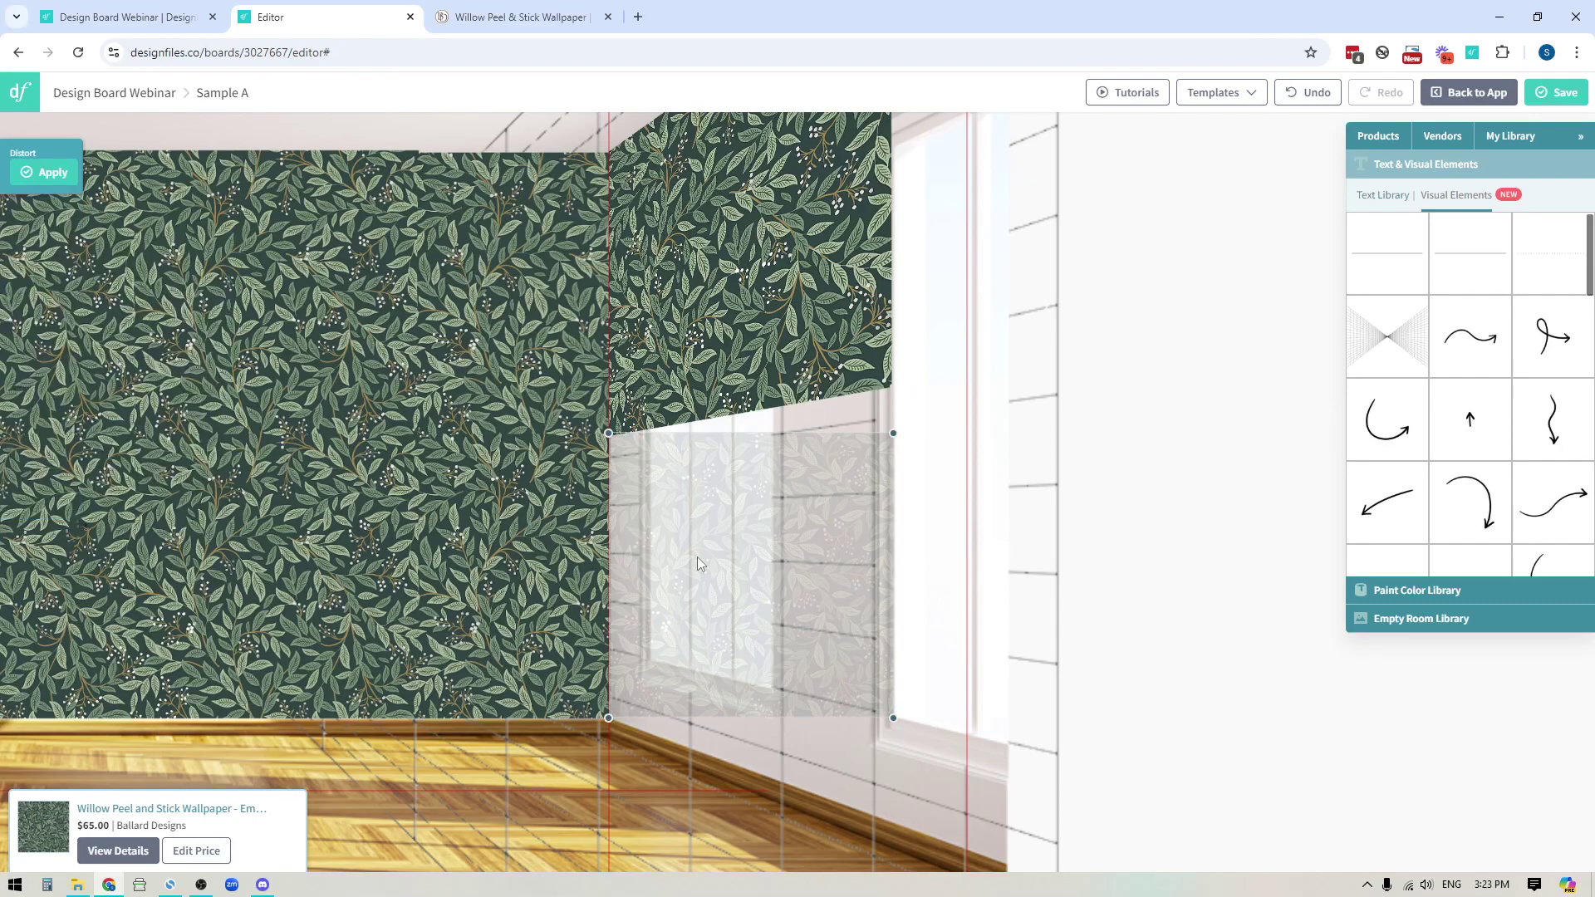
drag(893, 433, 890, 380)
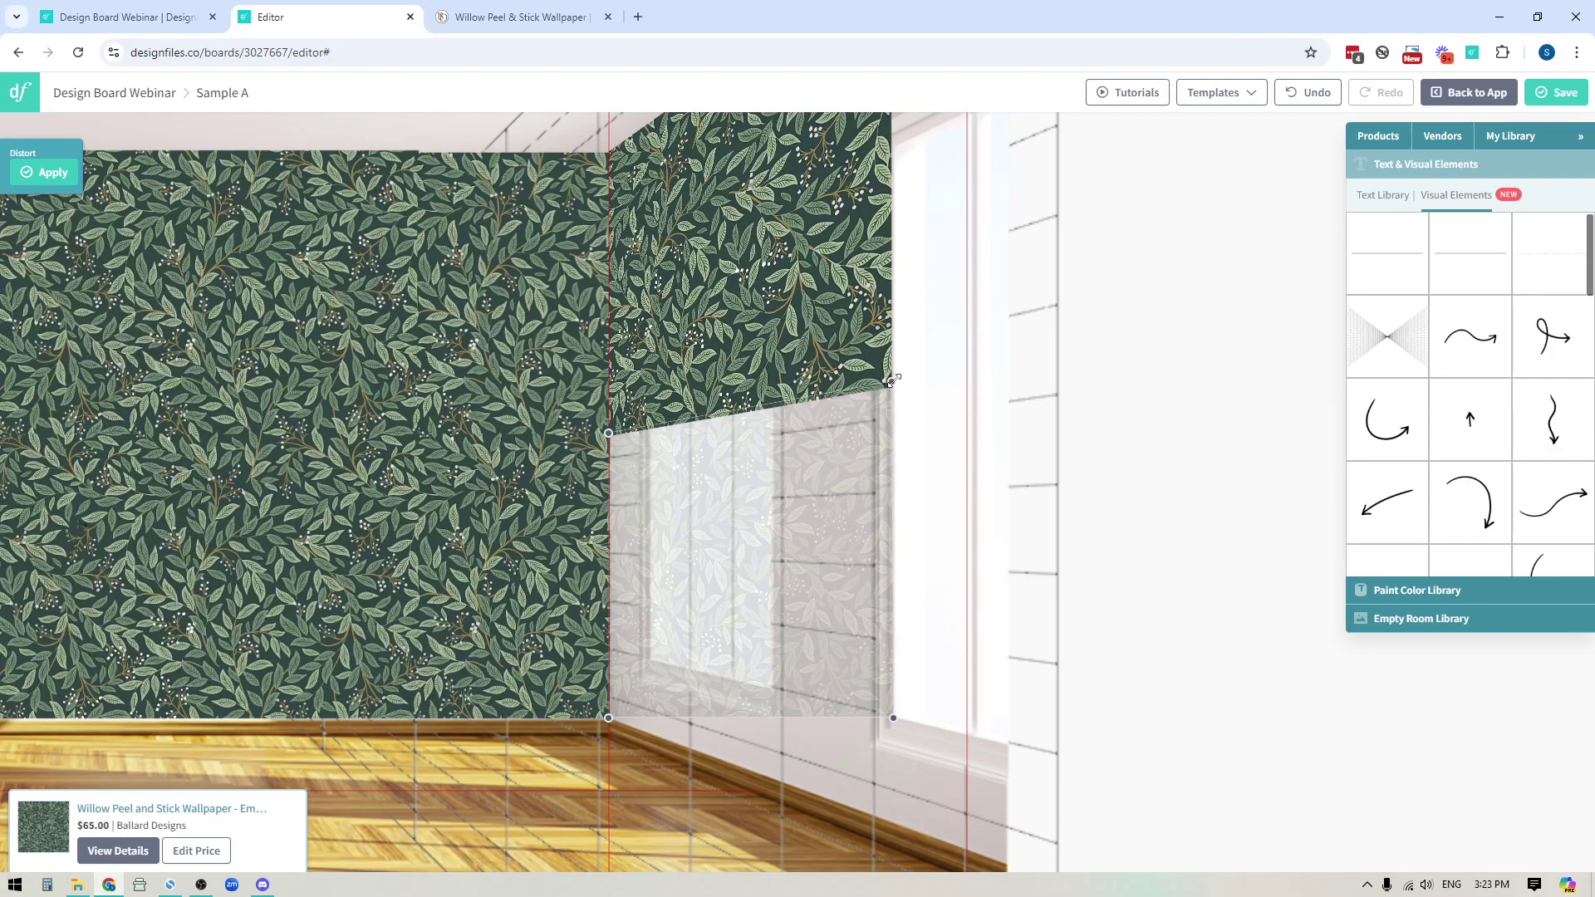
drag(893, 717, 885, 821)
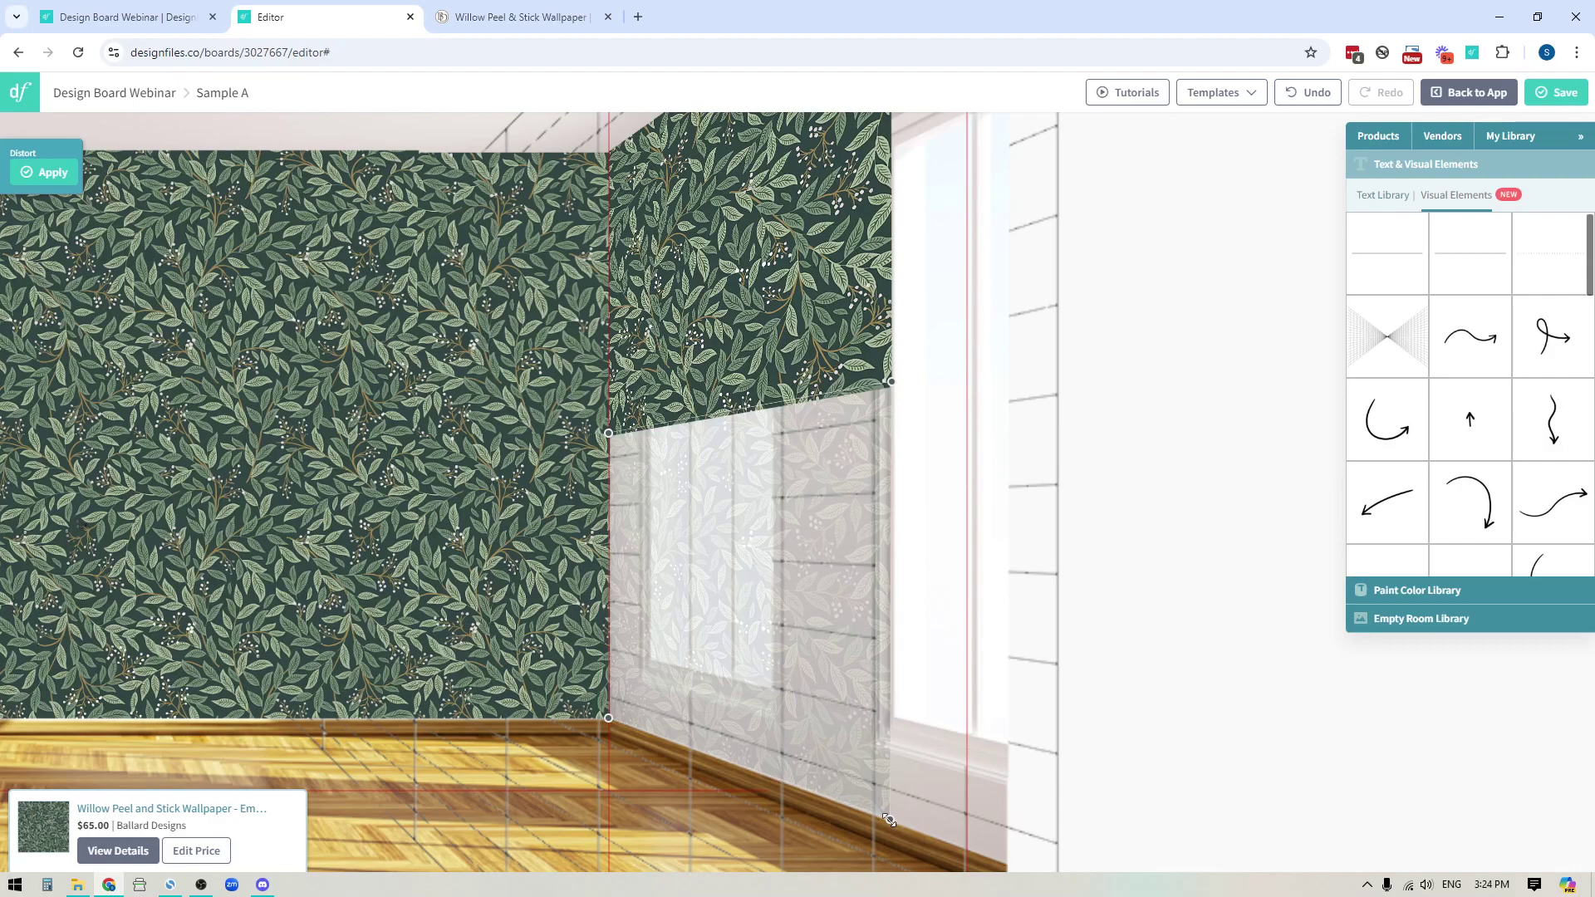
drag(889, 819, 889, 823)
click(51, 173)
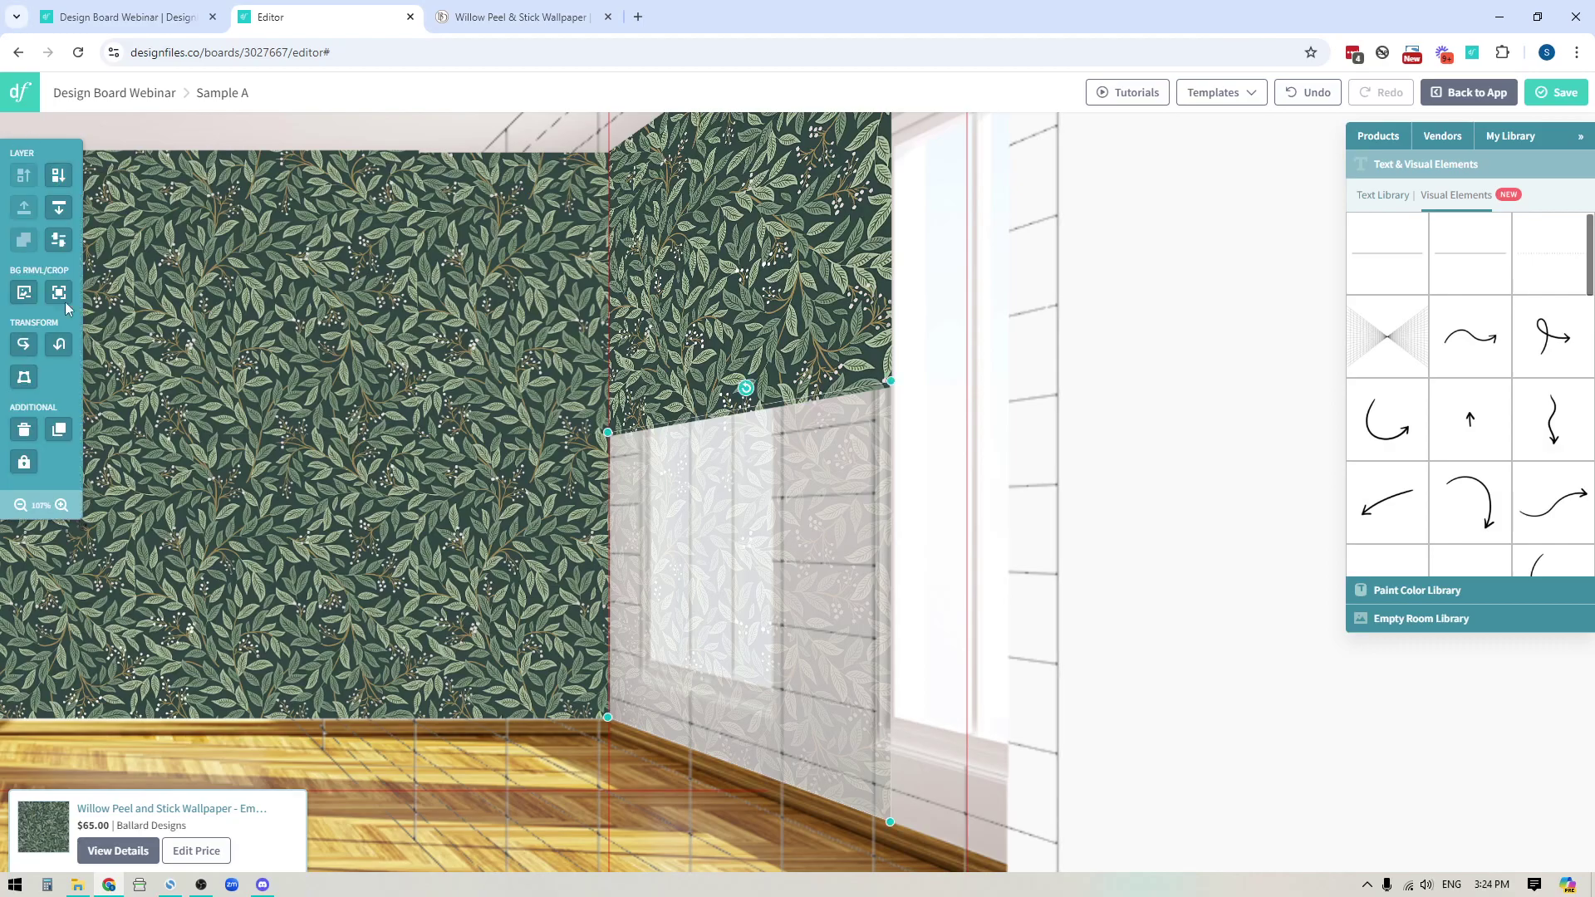
Set the transparency of the distorted lower tile on the right wall to 100.
click(58, 240)
drag(114, 279, 200, 282)
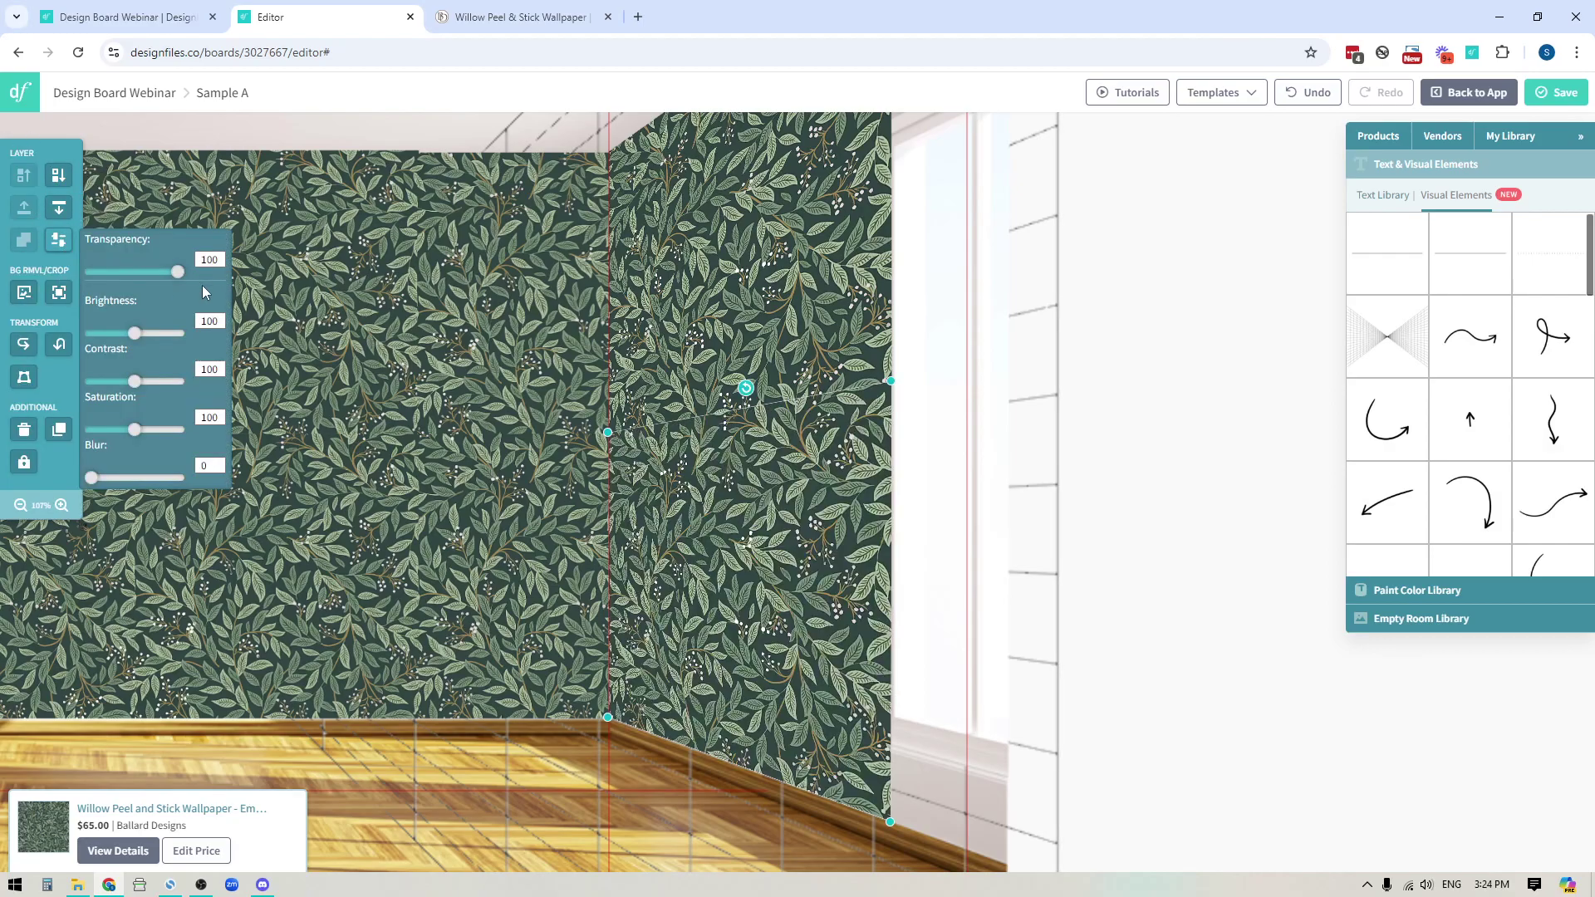
click(1189, 520)
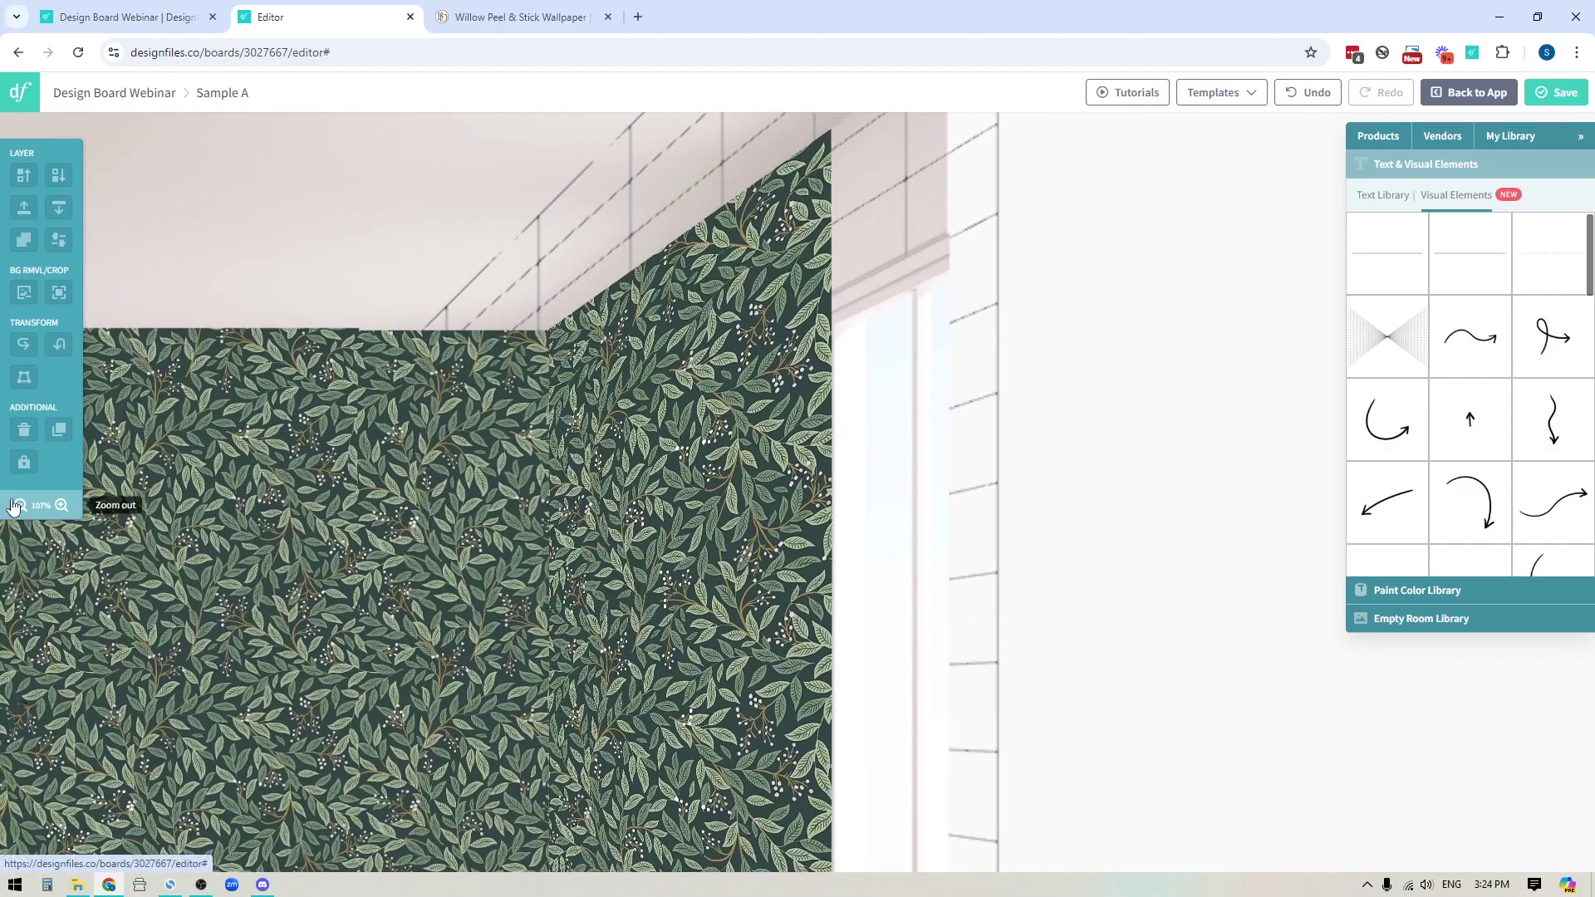
Duplicate another back-wall wallpaper tile and align the copy's upper inner corner with the upper right-wall tile's top outer corner.
click(18, 505)
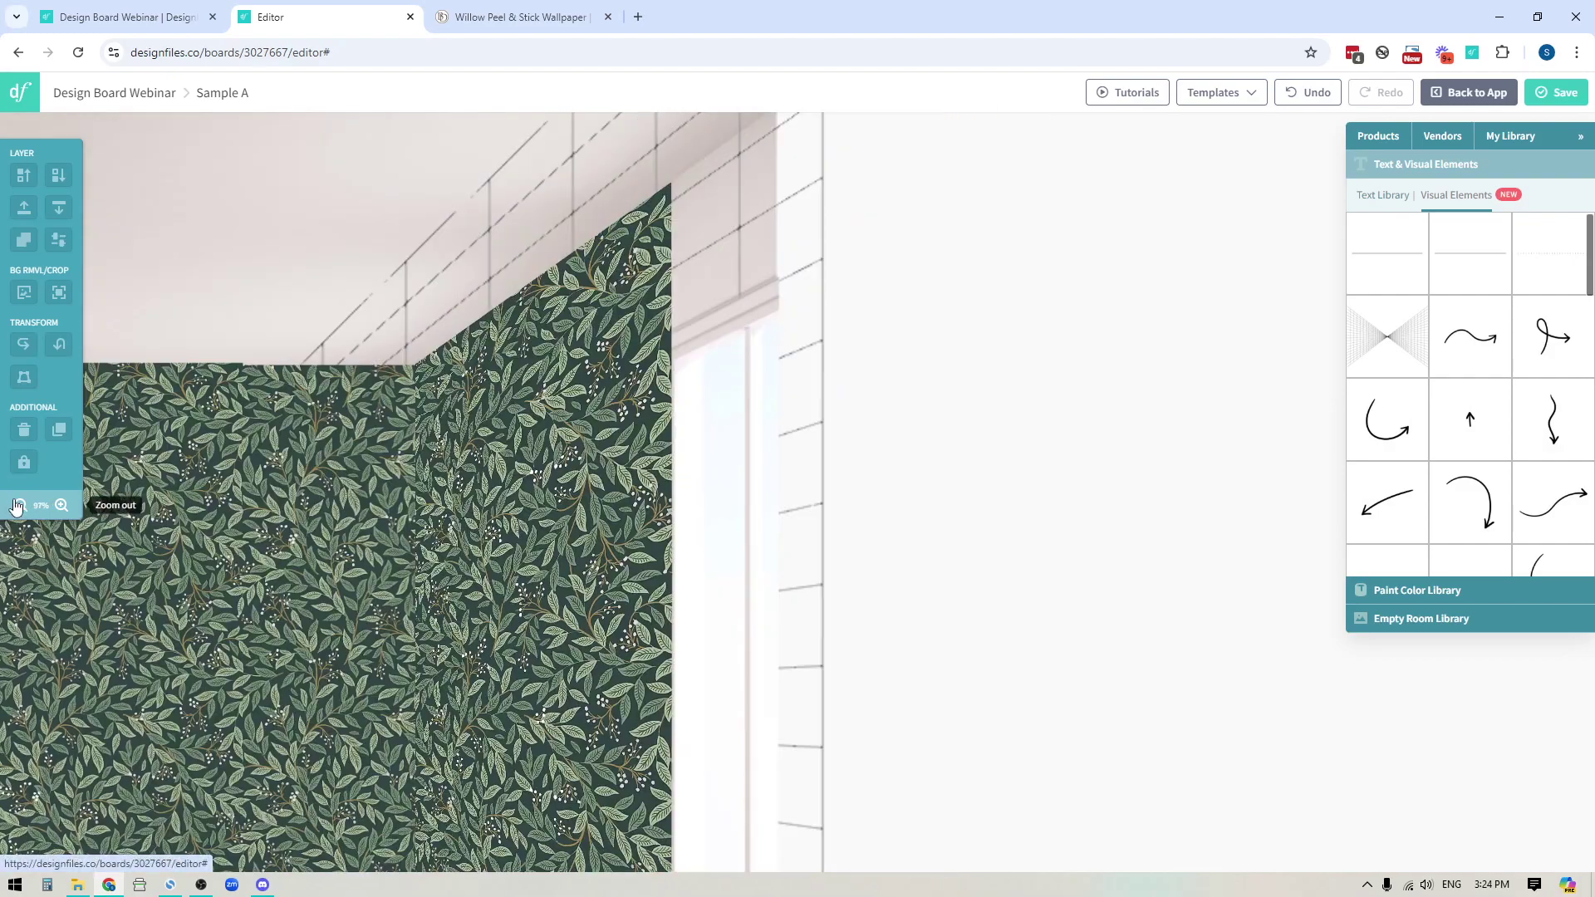
click(18, 505)
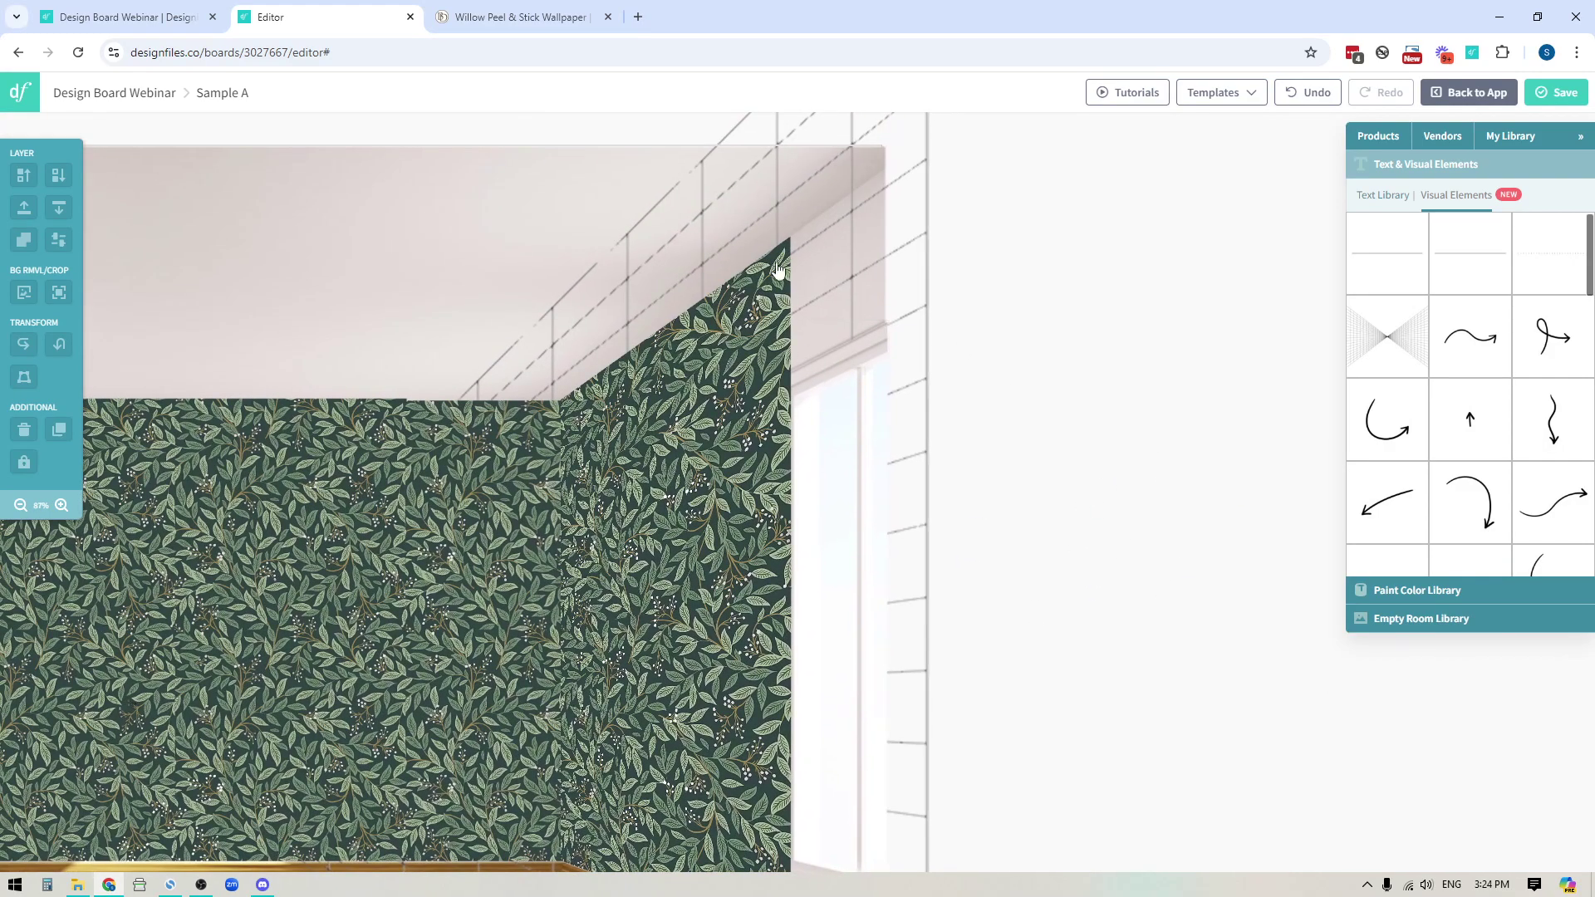
click(159, 498)
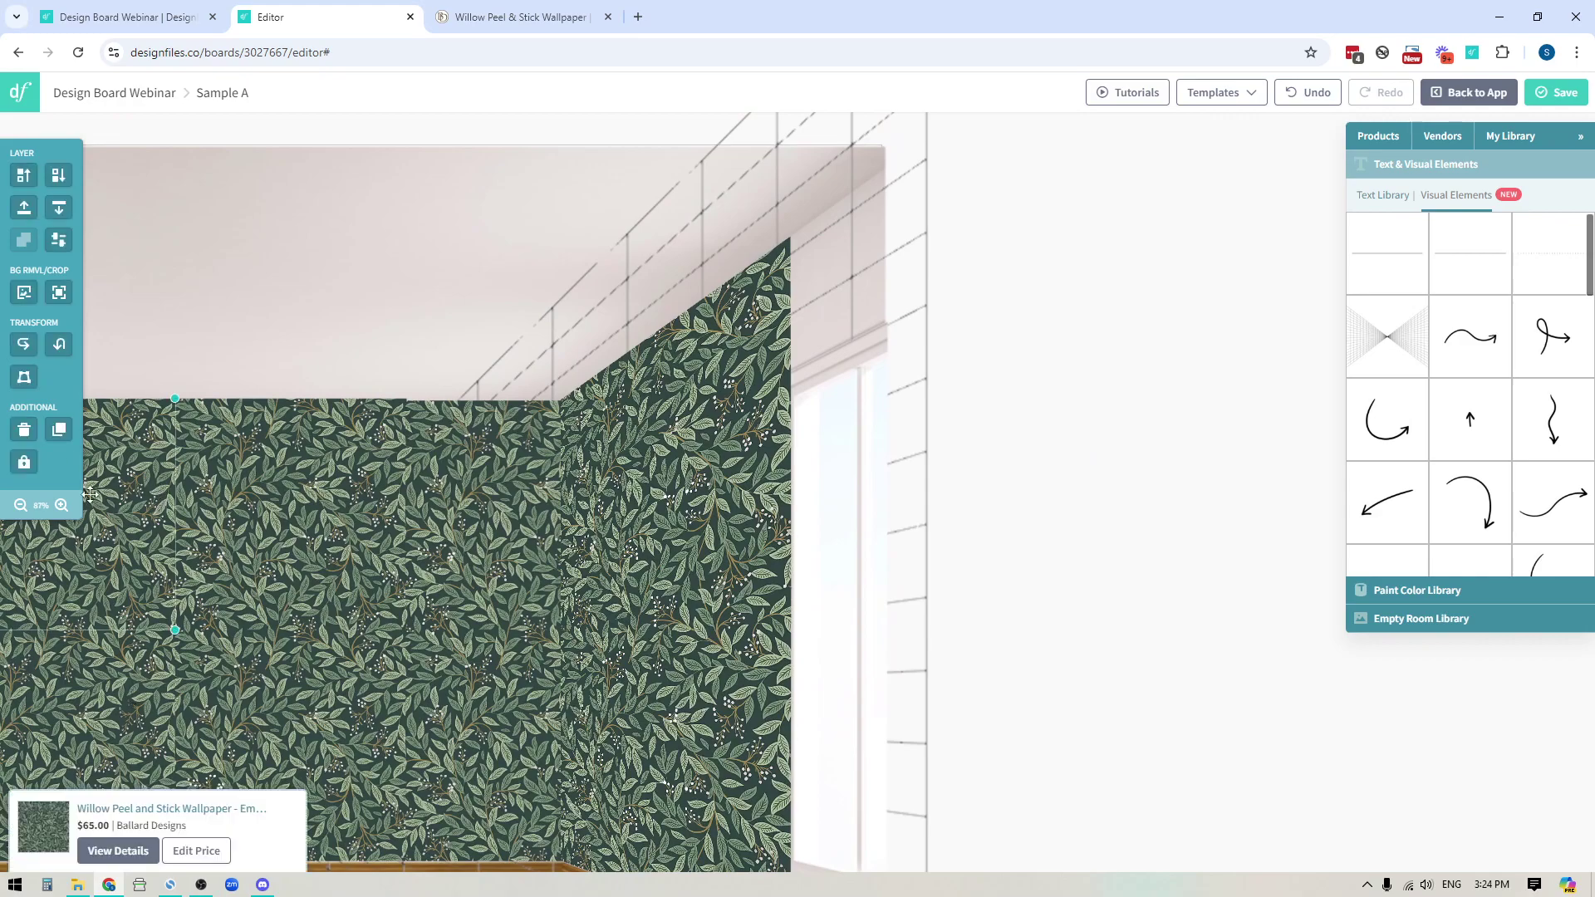
drag(89, 495, 971, 324)
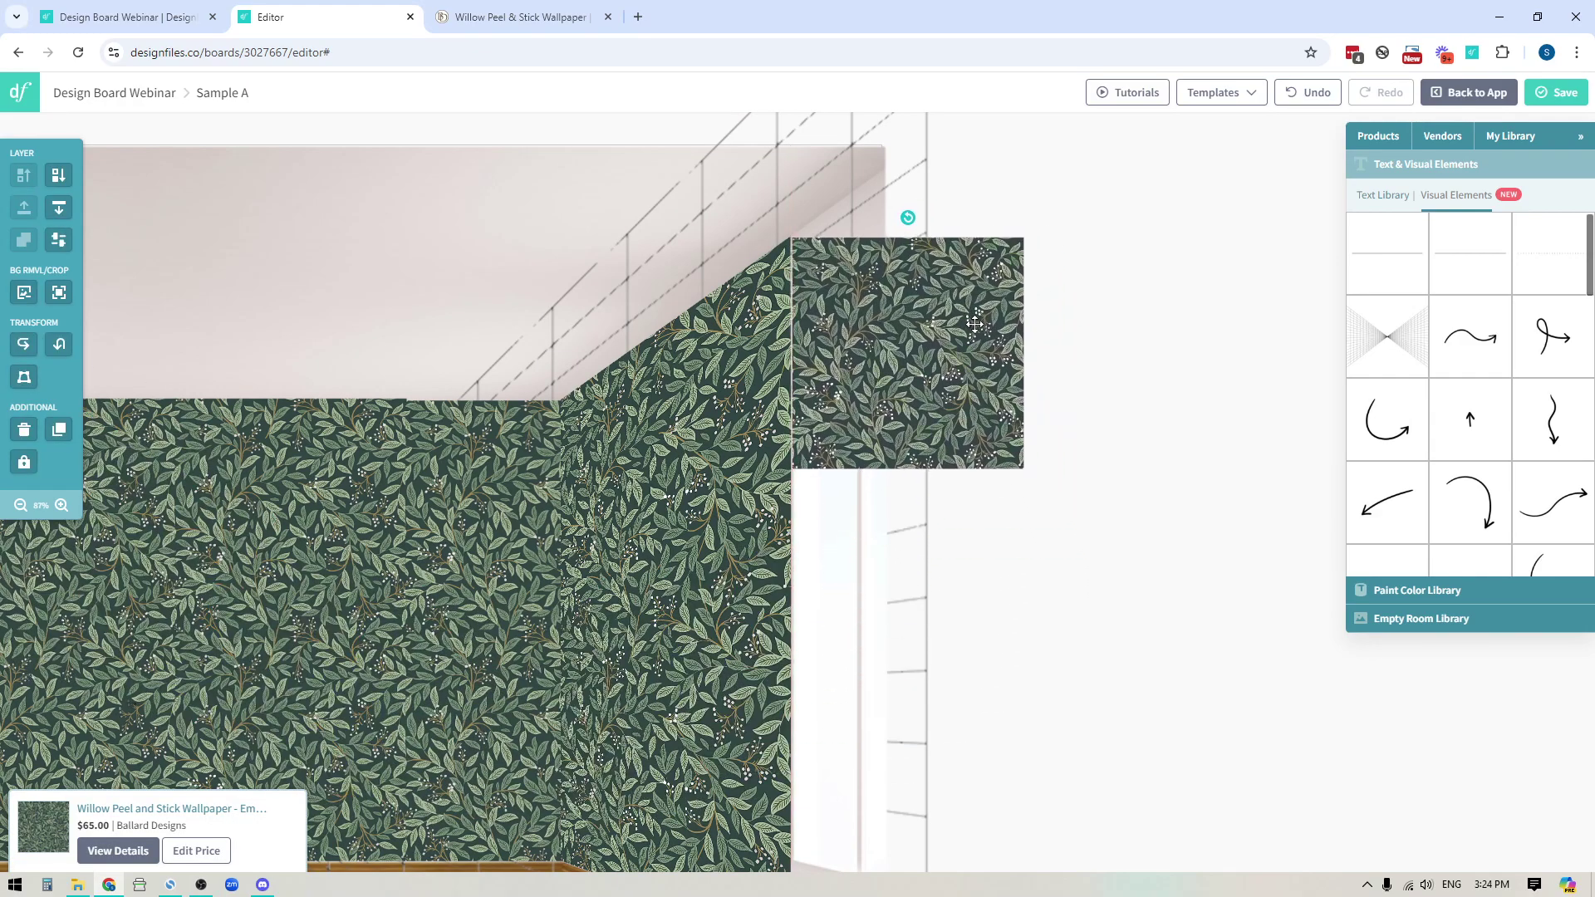
drag(786, 407, 784, 406)
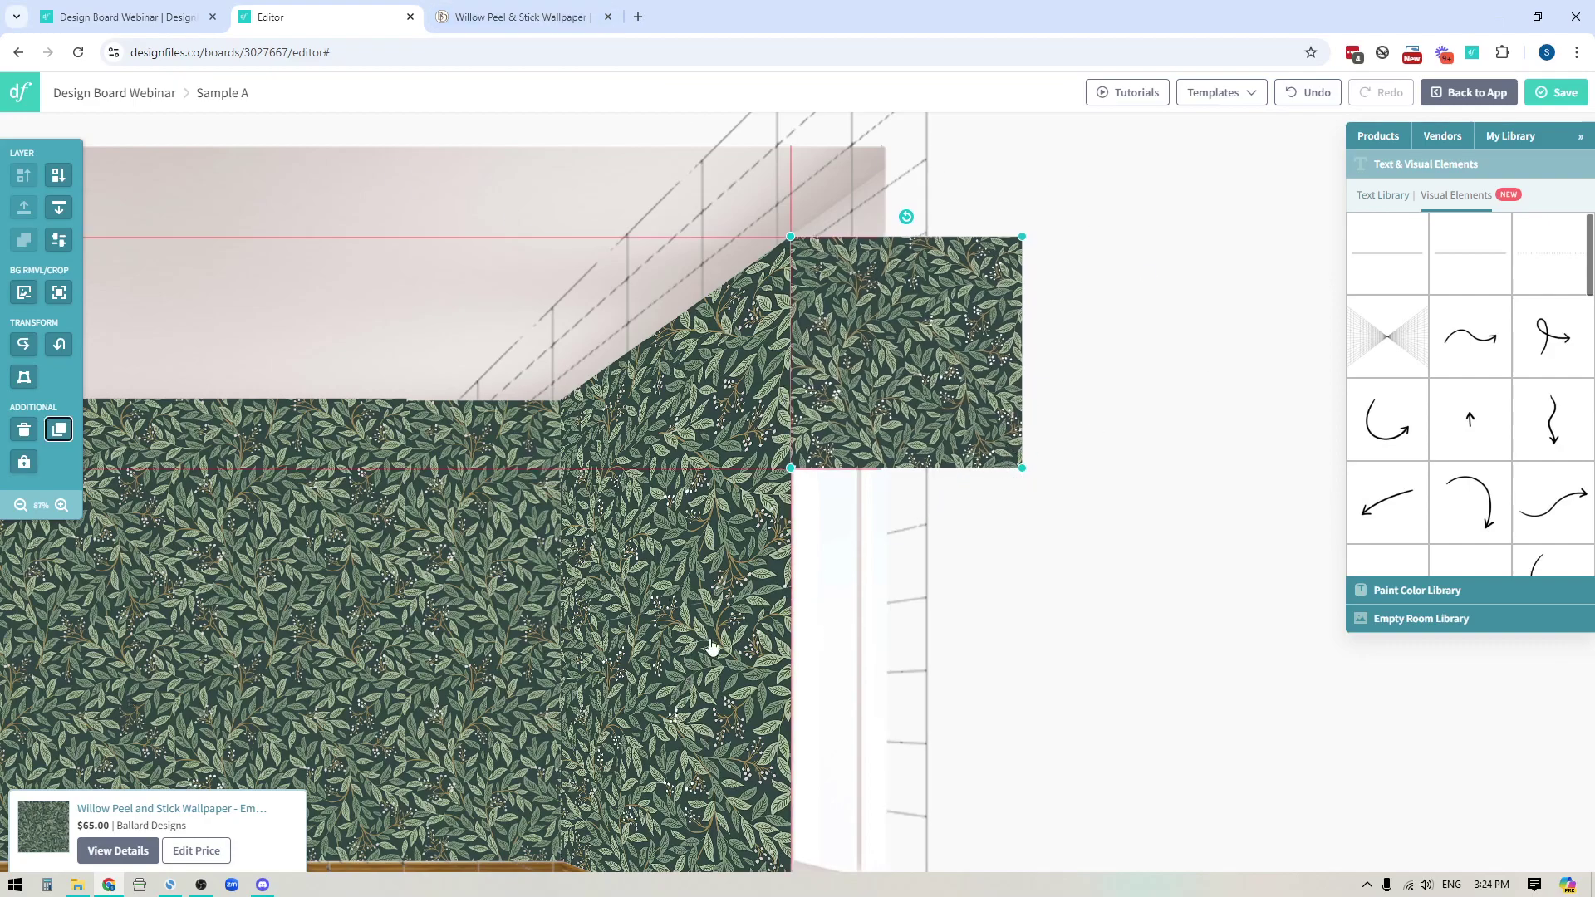
Set the transparency of the lower right-wall wallpaper tile to 14.
click(722, 700)
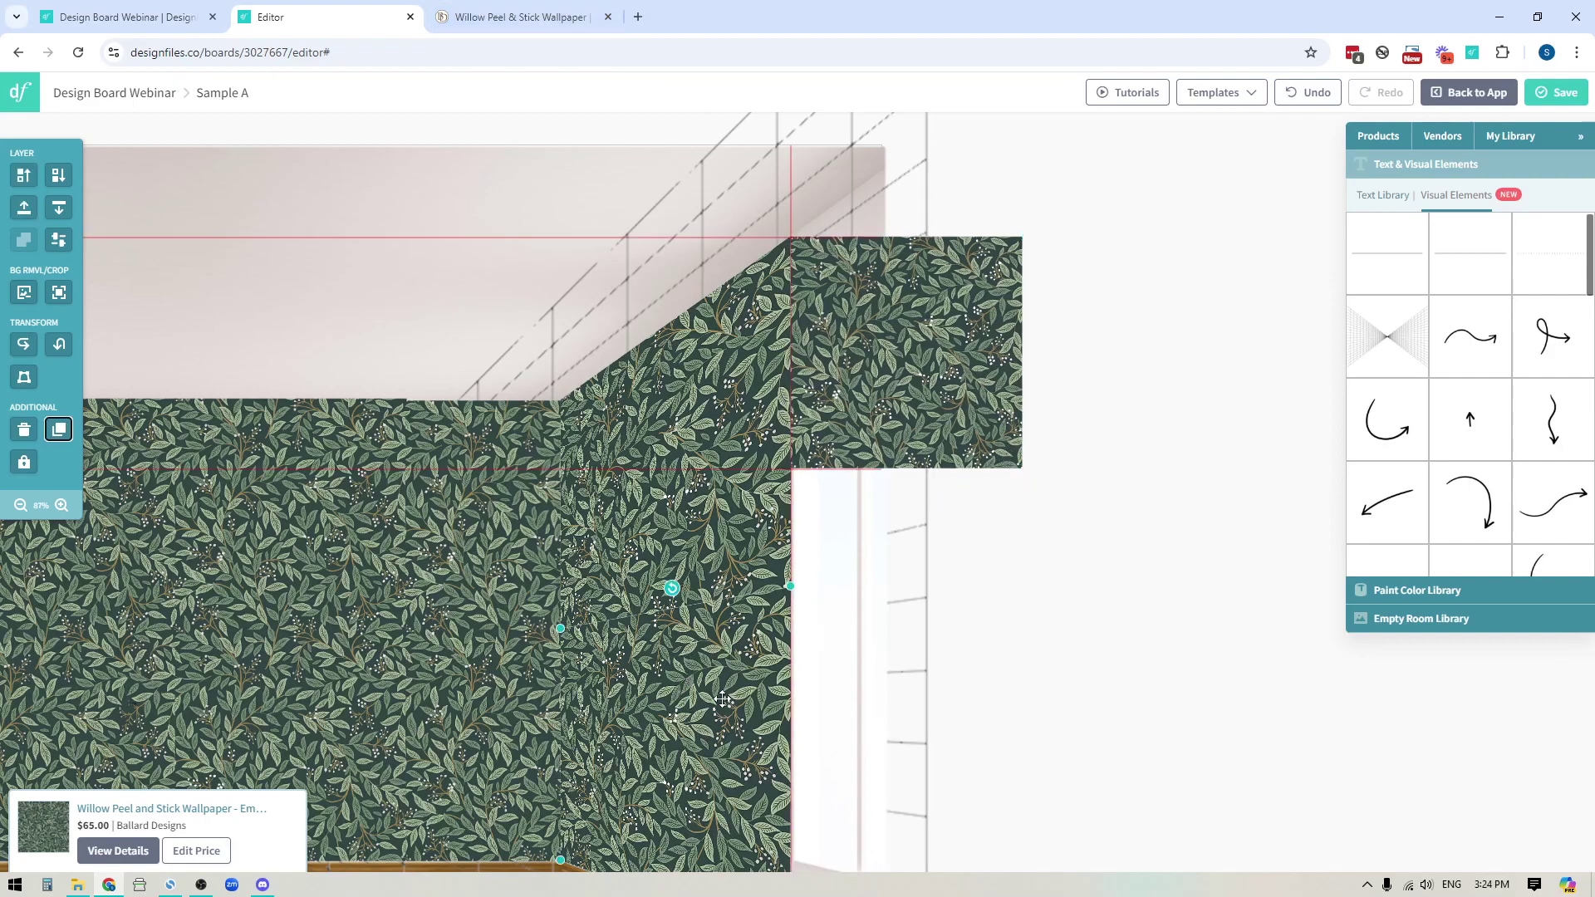
click(60, 240)
click(103, 270)
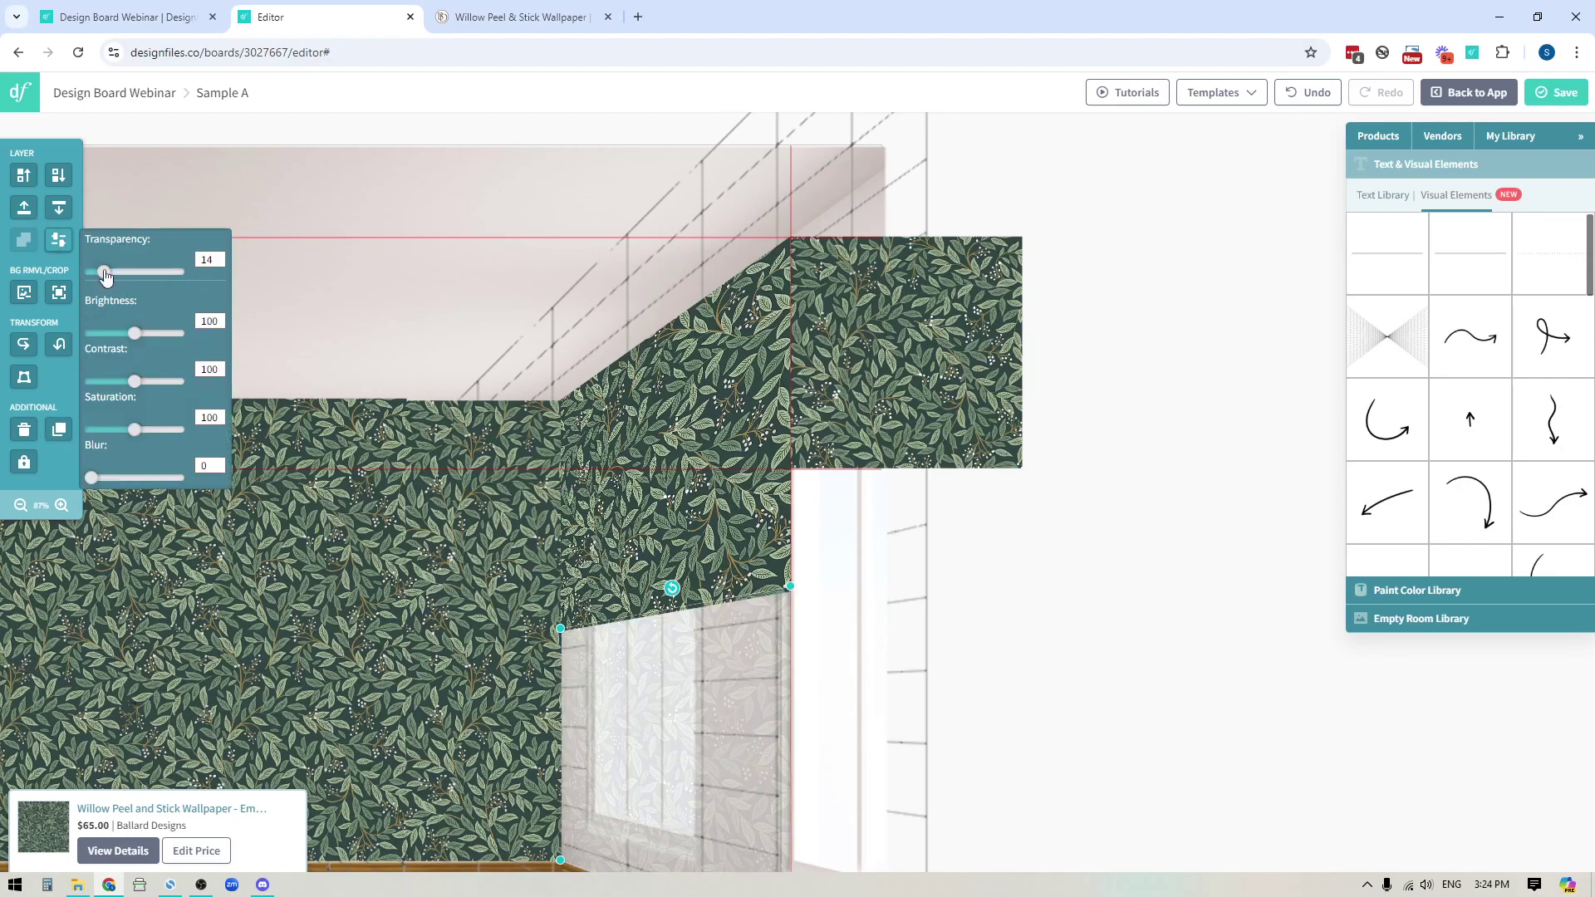
click(1110, 589)
Enlarge the loose wallpaper tile to the upper right-wall tile's outer edge height and crop it to the room image's outer edge.
click(847, 427)
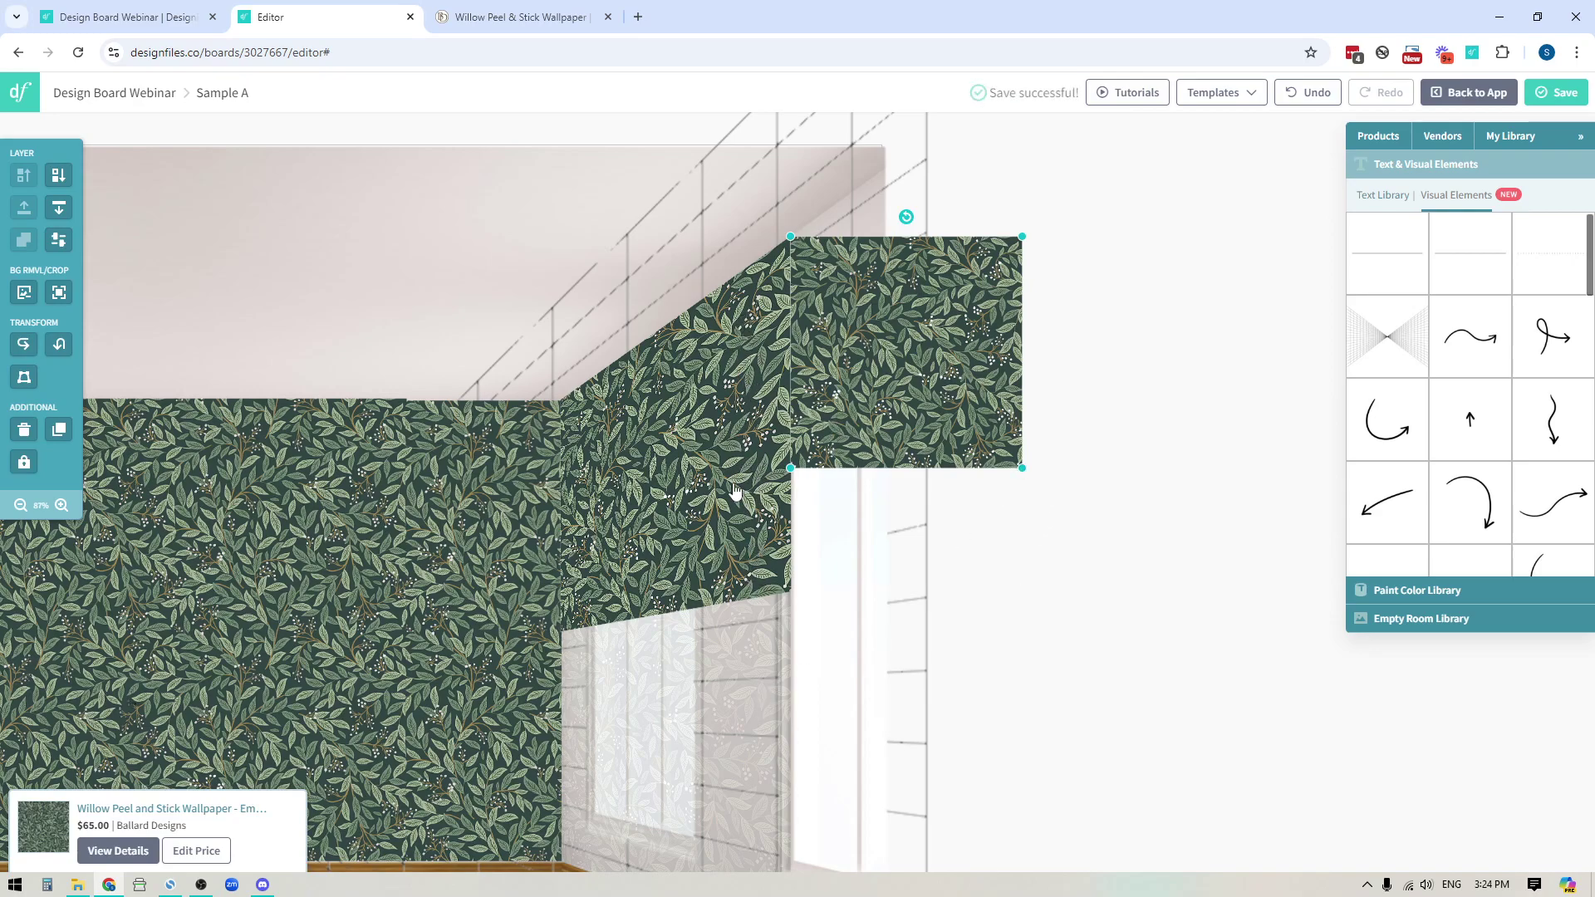
drag(1021, 468, 1163, 571)
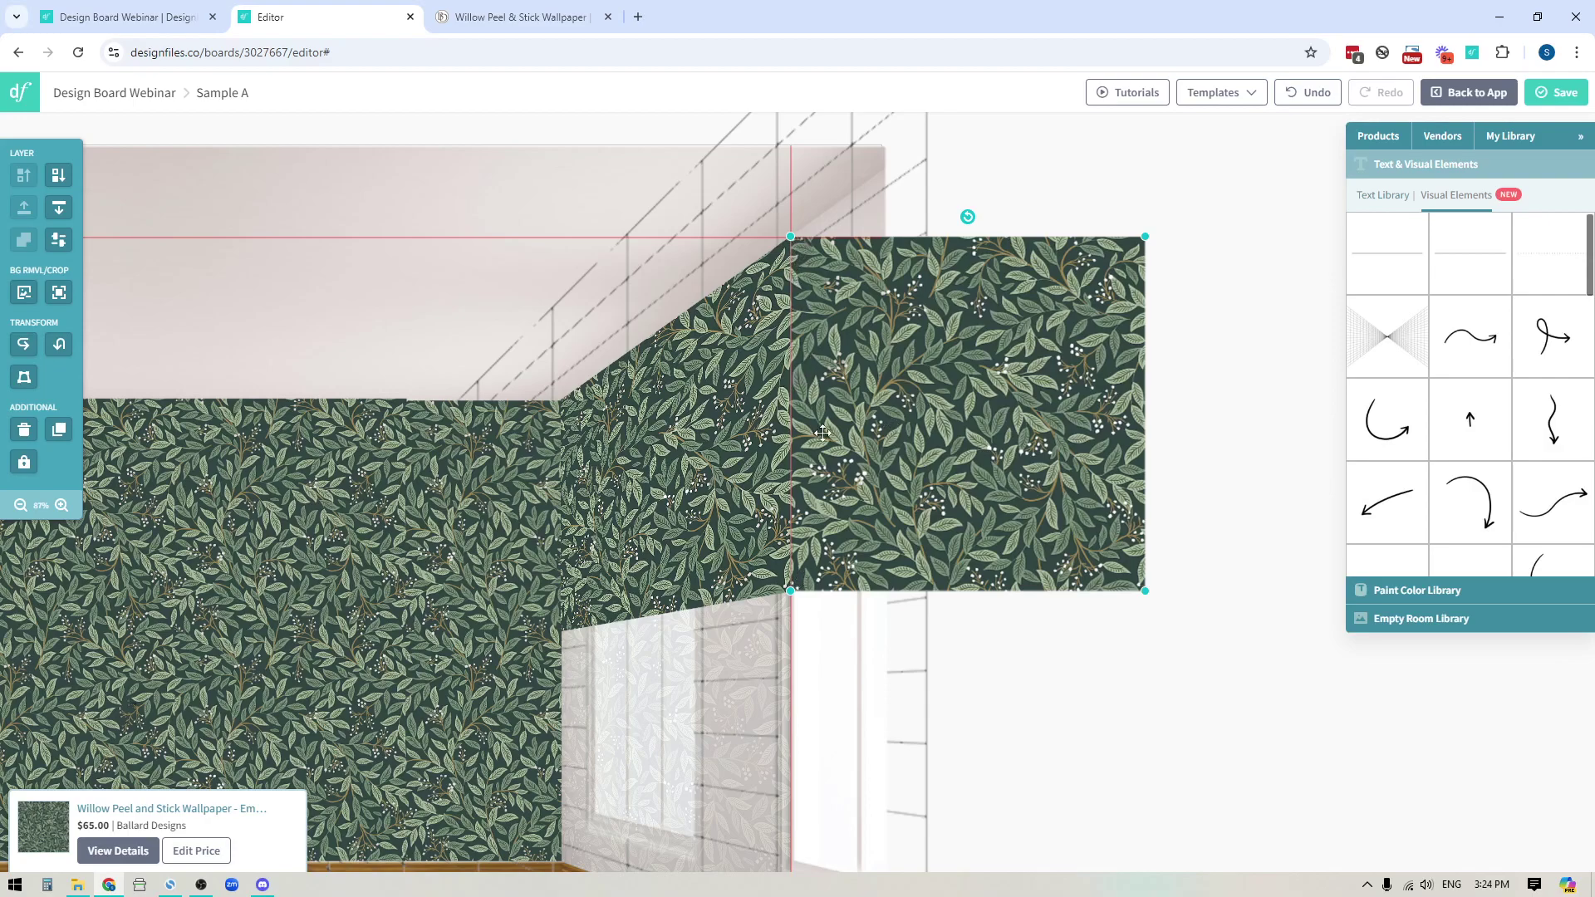
click(59, 291)
drag(1144, 247, 882, 242)
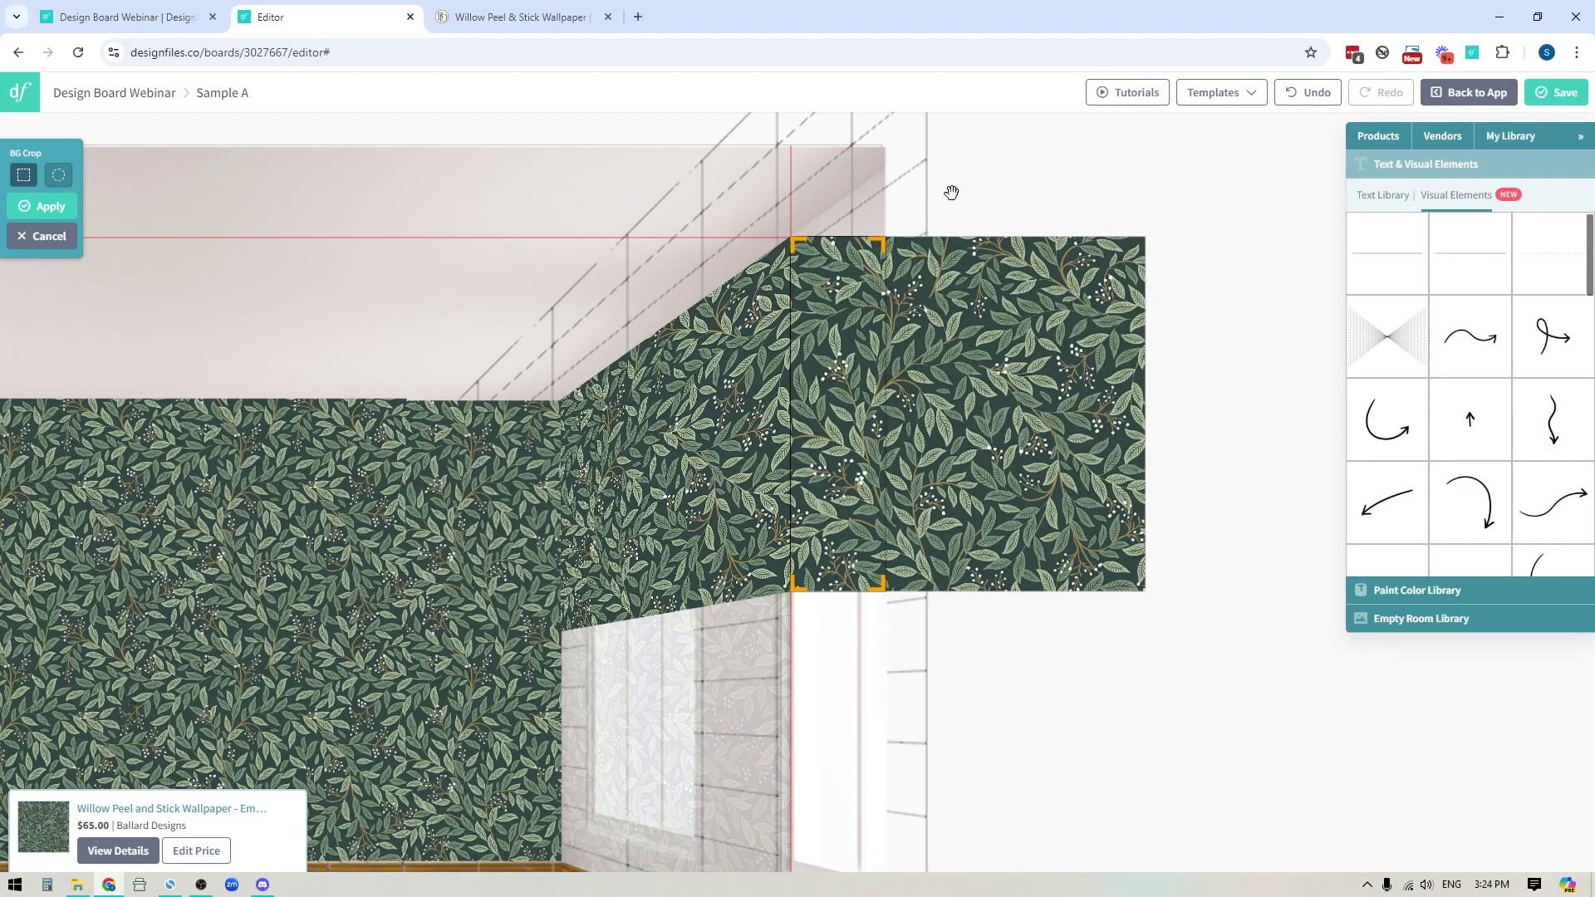
click(39, 209)
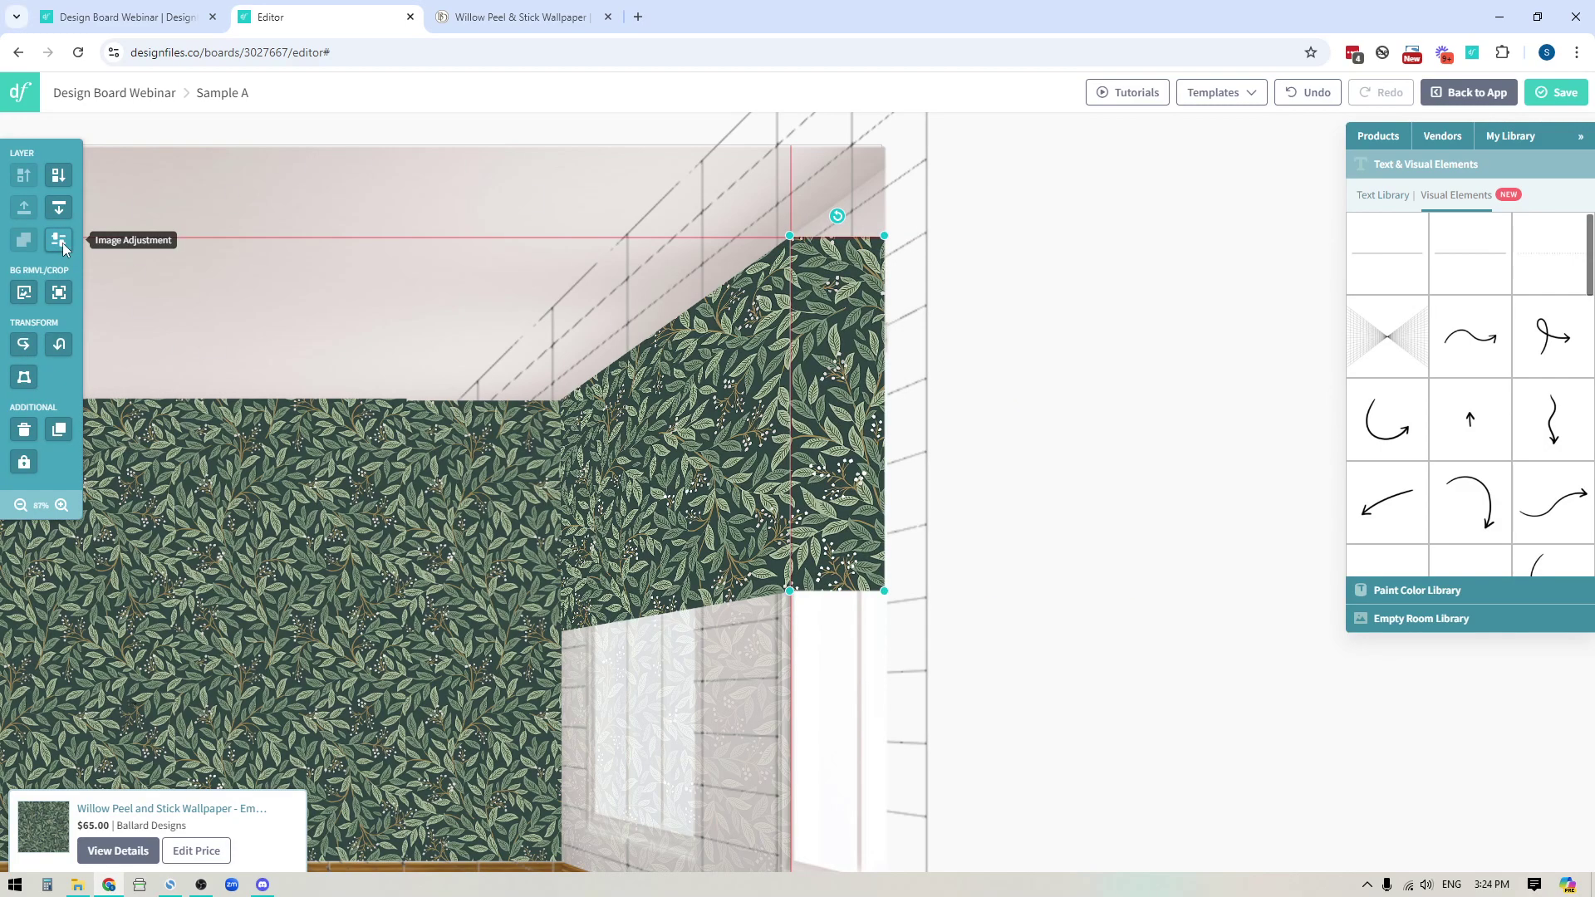
Set the cropped upper tile's transparency to 21 and distort its outer corners to follow the ceiling line and the wall's perspective.
click(59, 240)
click(108, 270)
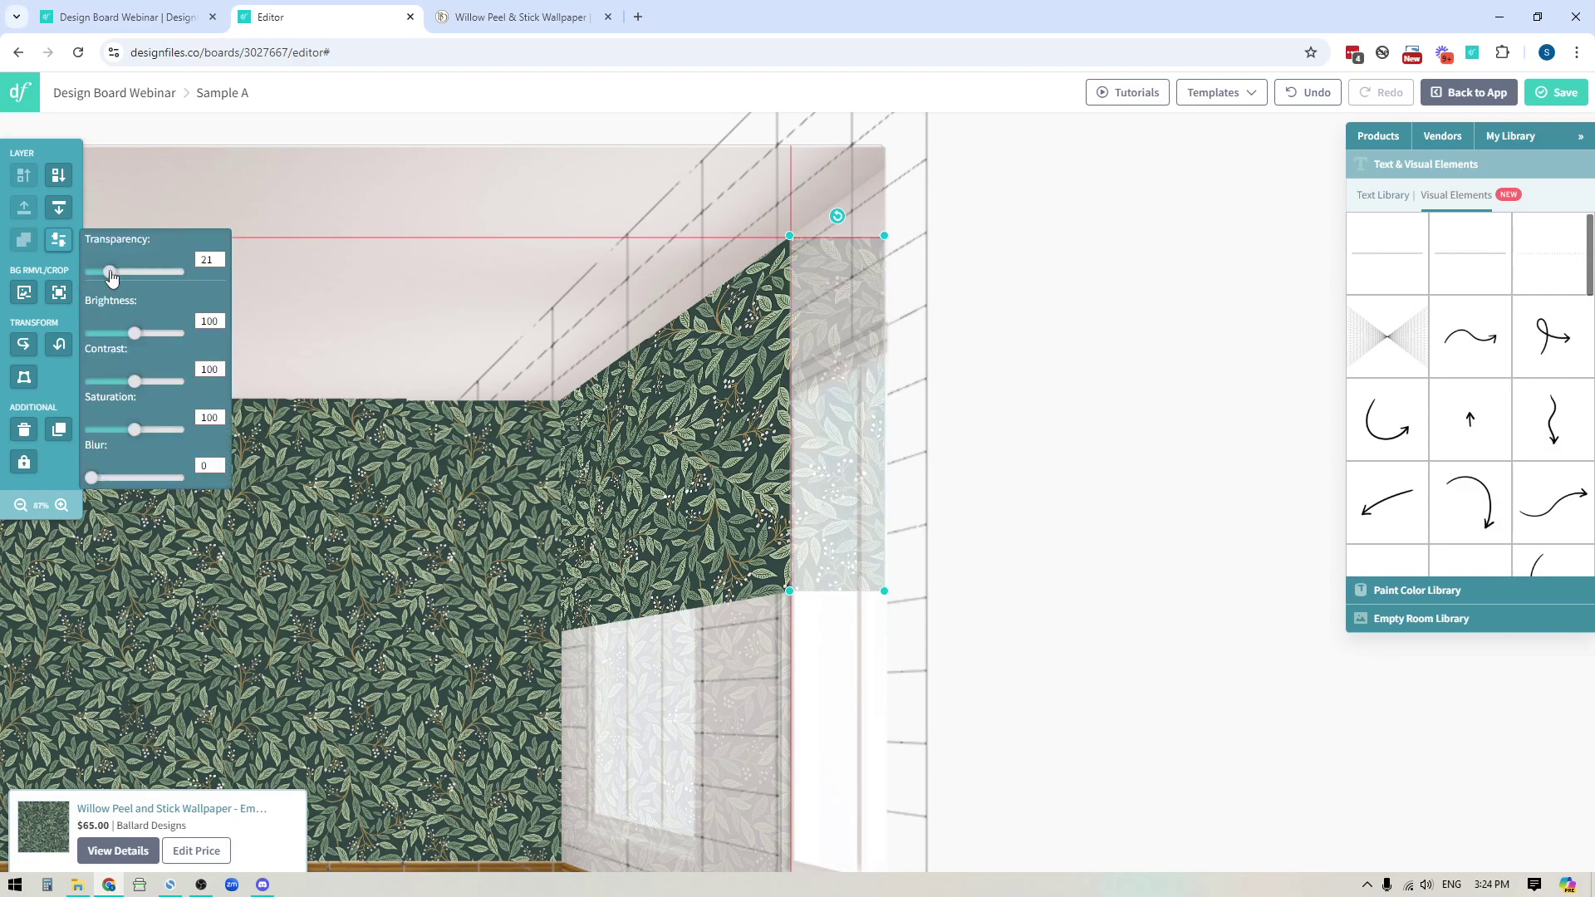
click(24, 377)
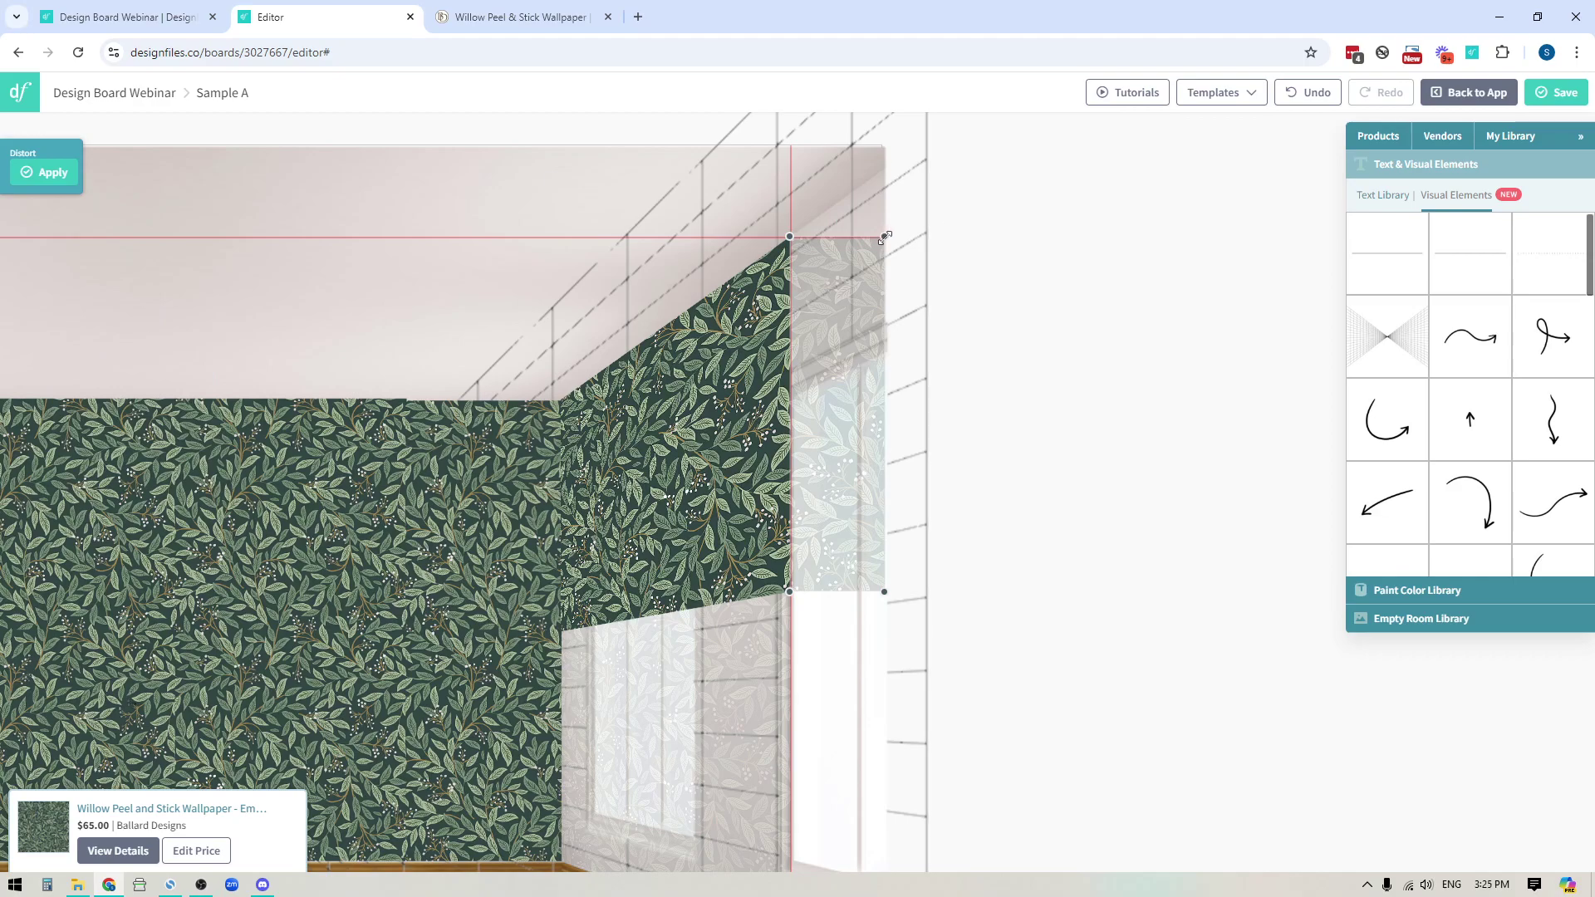
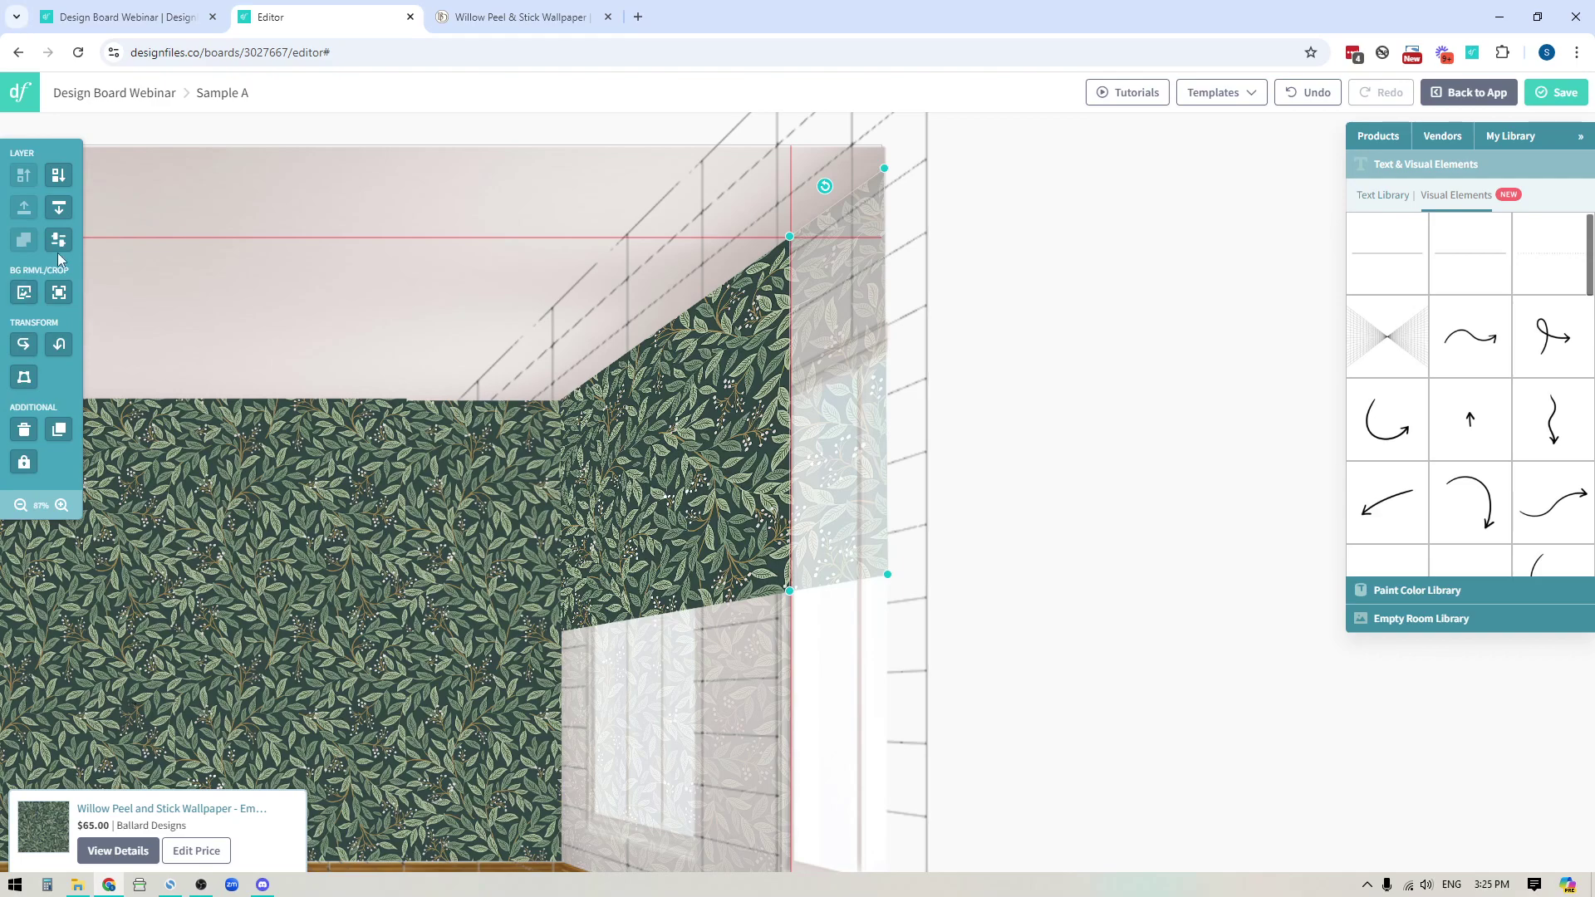
Set the transparency of the outer upper tile and the inner lower tile on the right wall to 100.
drag(108, 271, 215, 271)
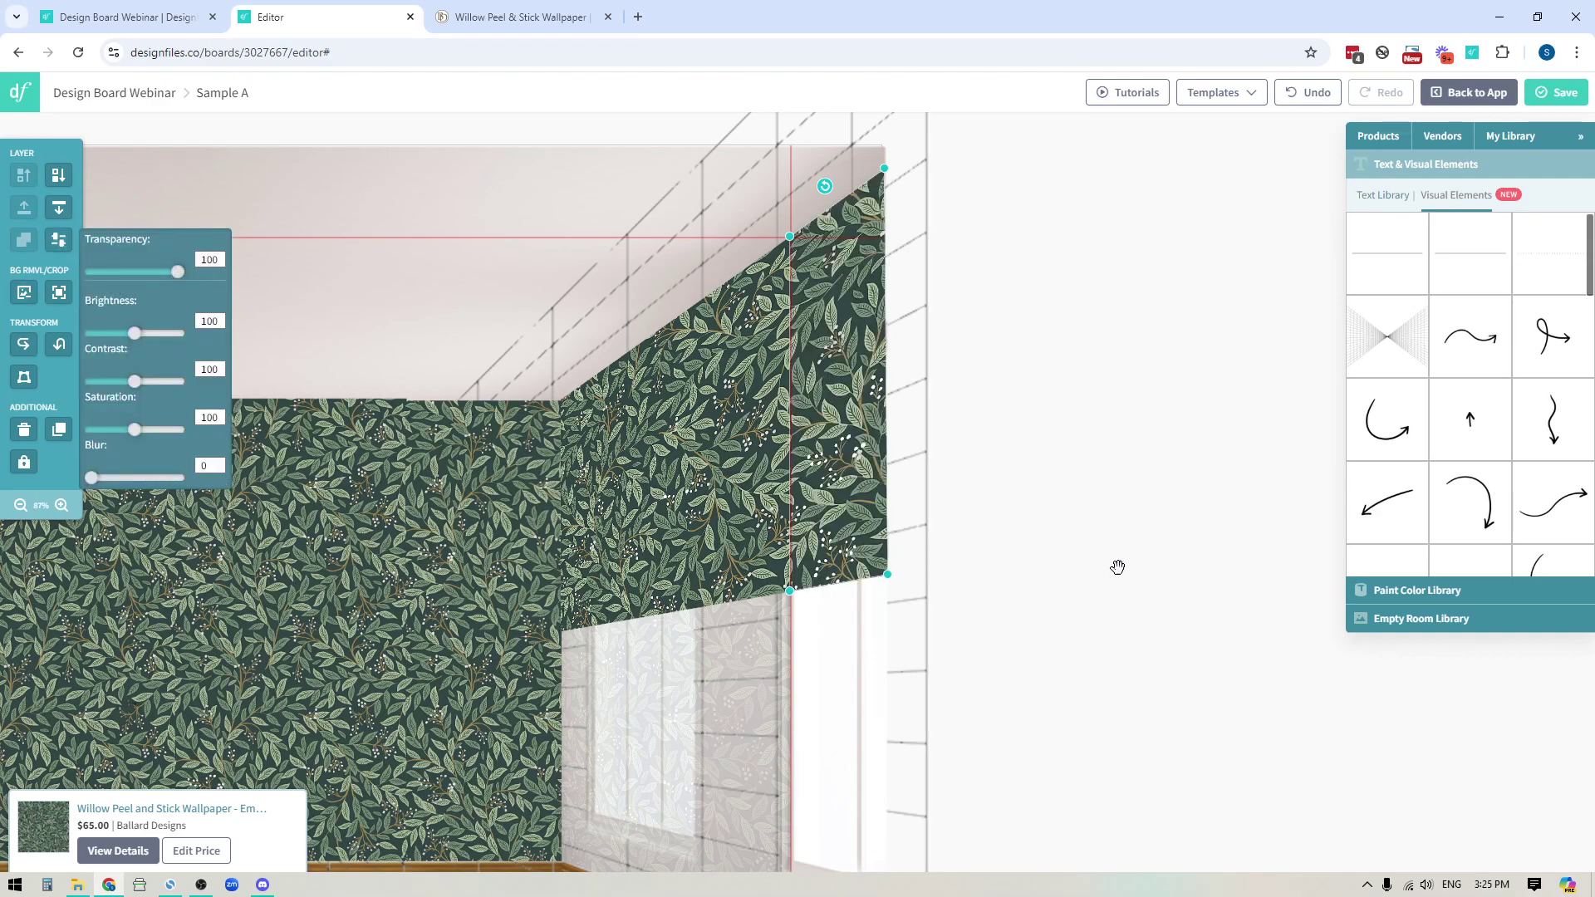
scroll(1188, 491, down, 3)
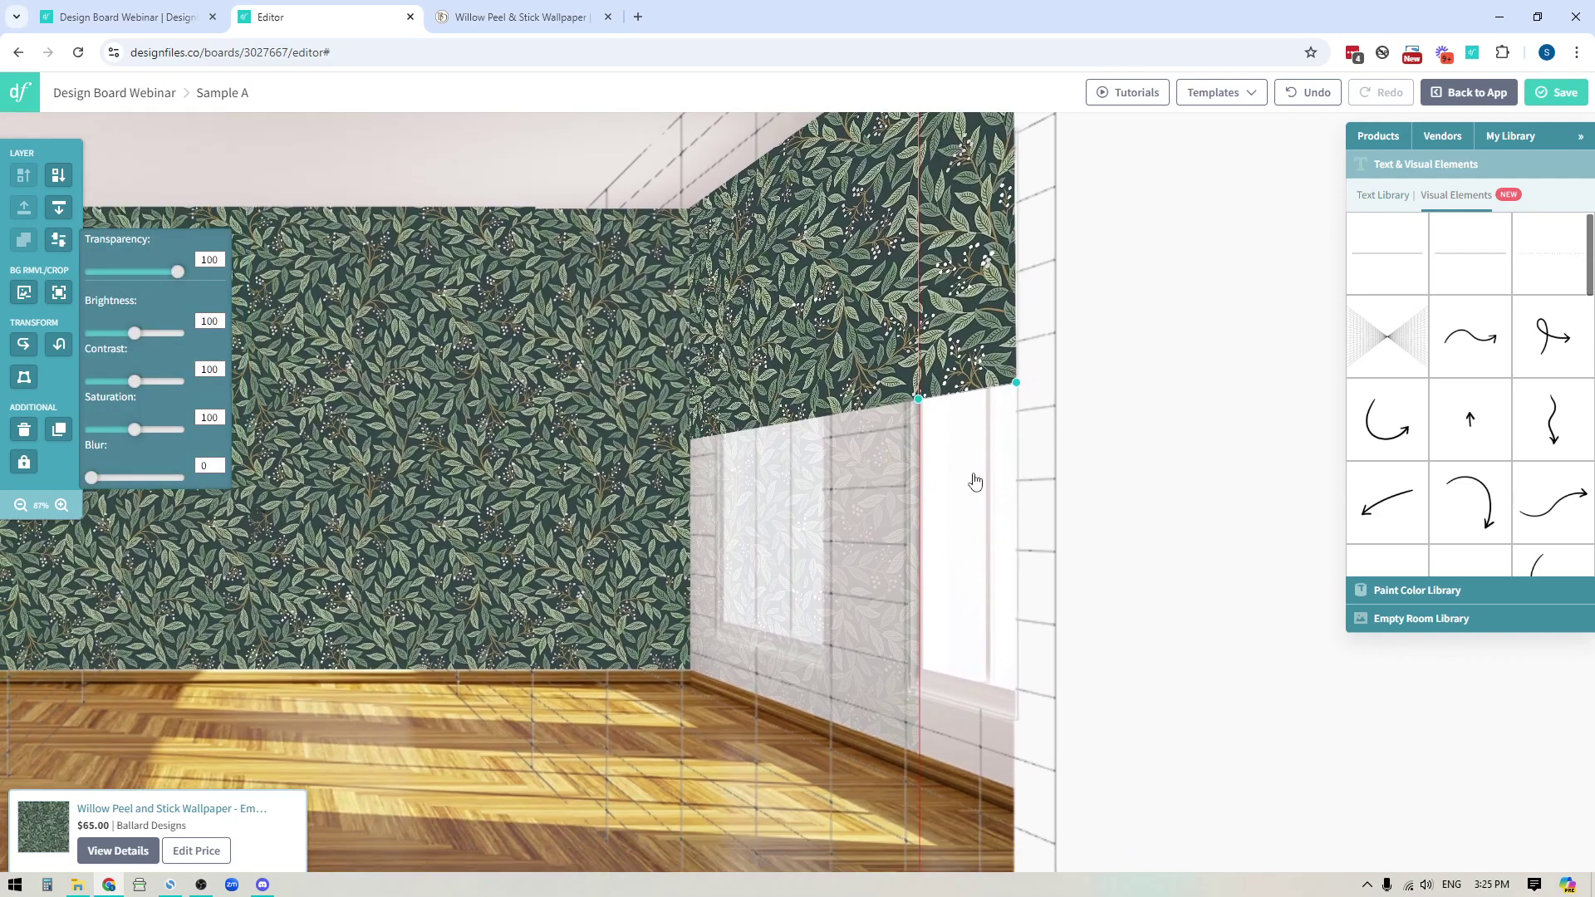
click(845, 523)
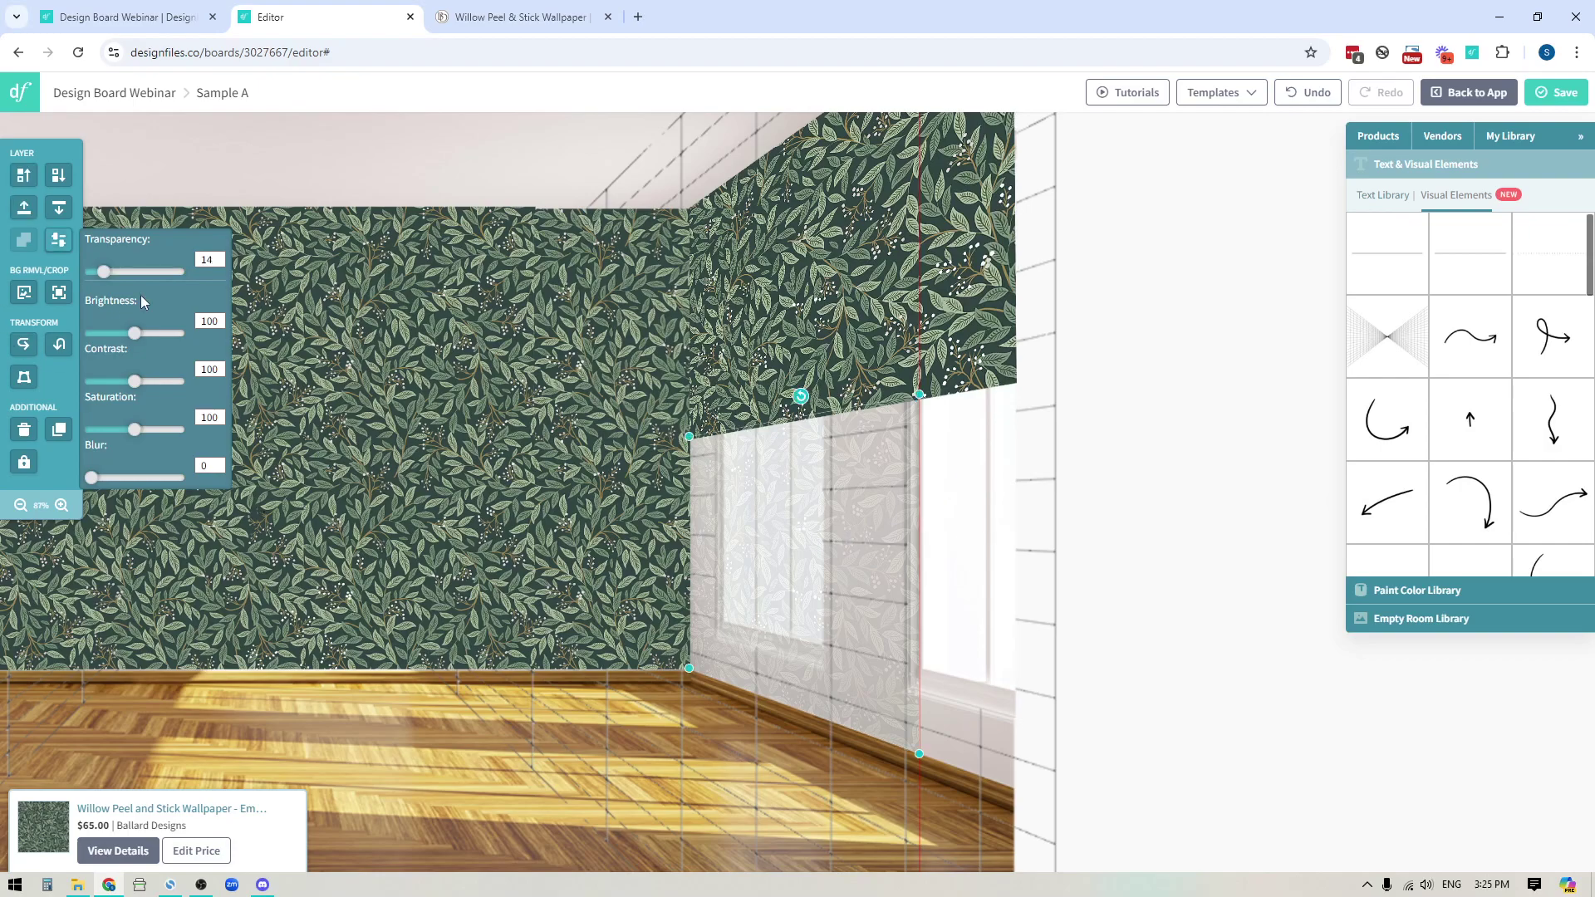
drag(104, 272, 183, 271)
click(1190, 492)
Duplicate a back-wall tile, align the copy with the remaining lower gap on the right wall and enlarge it to the adjoining tile's height.
click(421, 342)
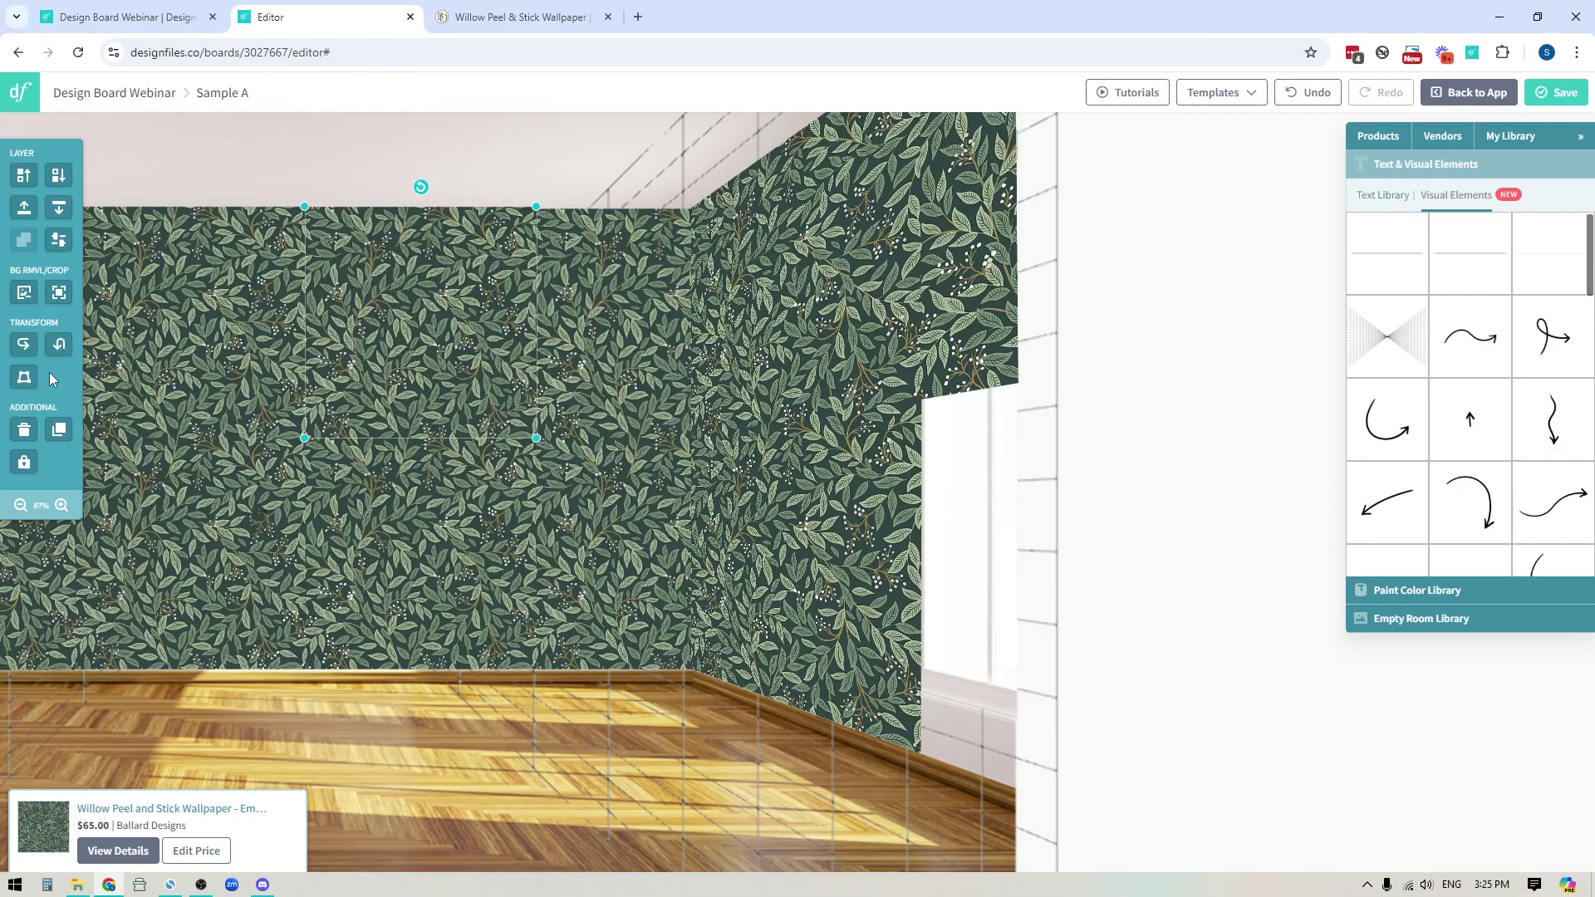
click(58, 430)
drag(427, 283, 1017, 441)
drag(928, 503, 928, 500)
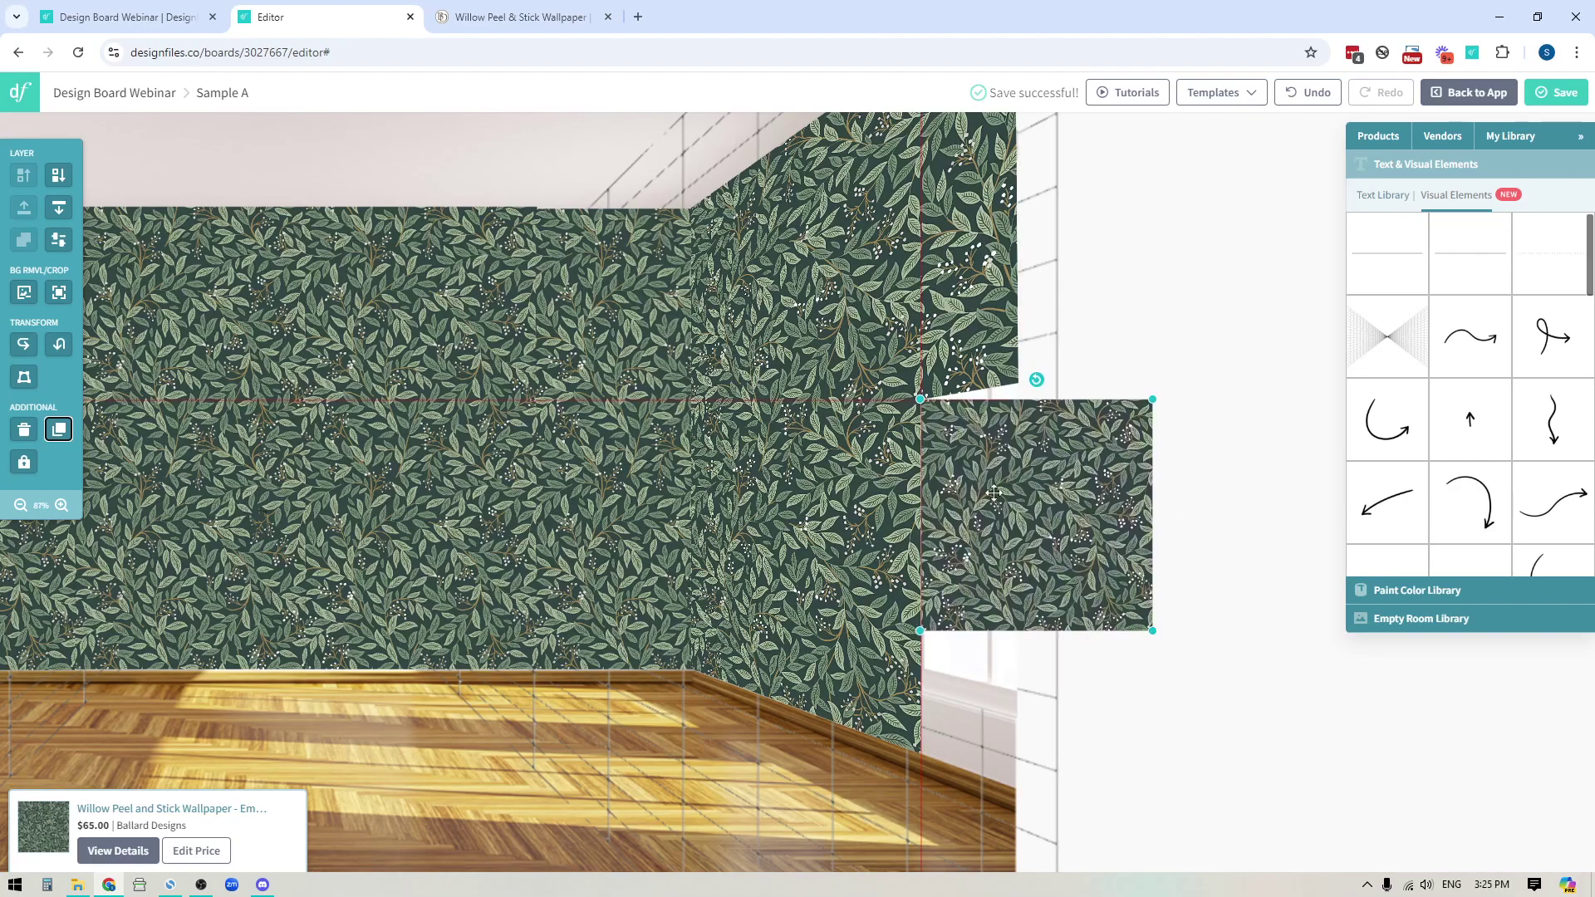
drag(1147, 639, 1268, 770)
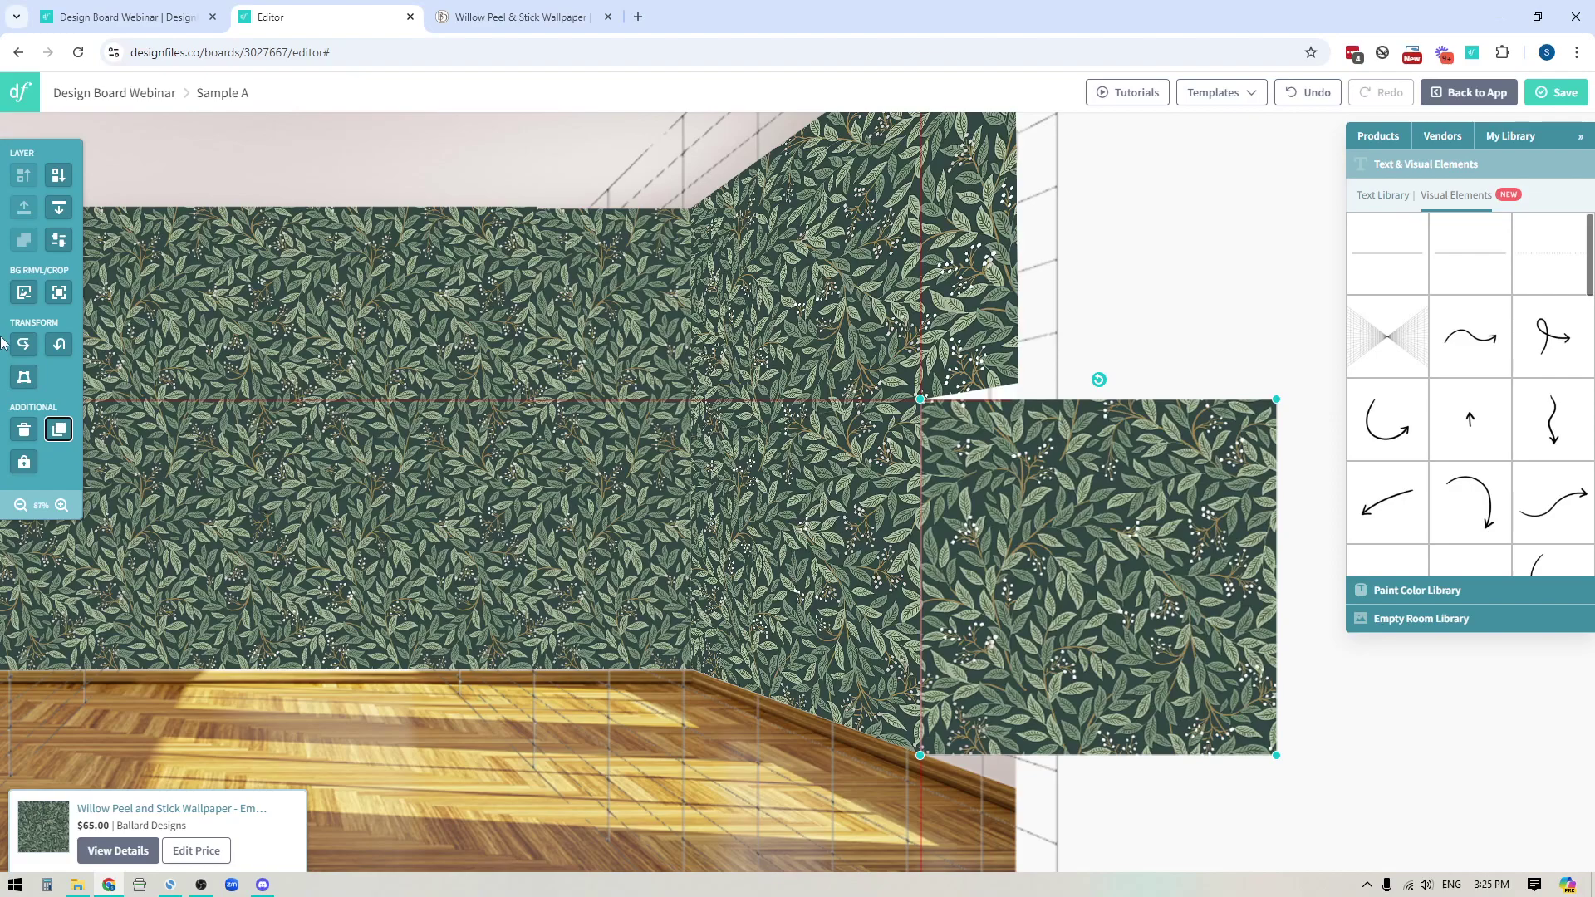
Crop the enlarged lower tile to the room image's outer edge.
click(58, 292)
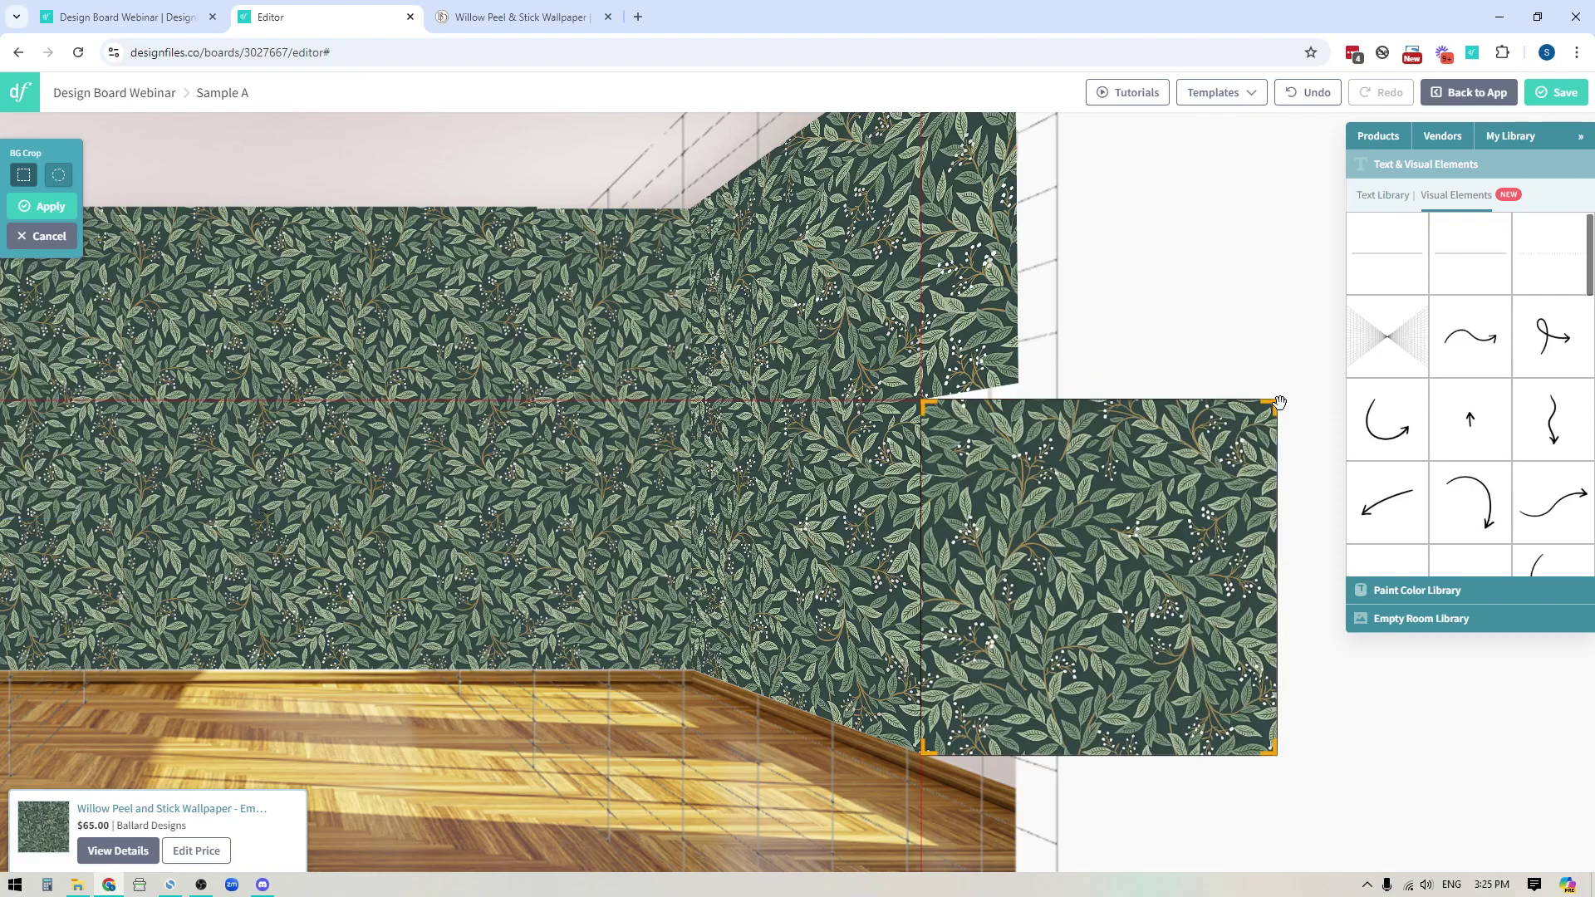
drag(1268, 407, 808, 338)
click(50, 207)
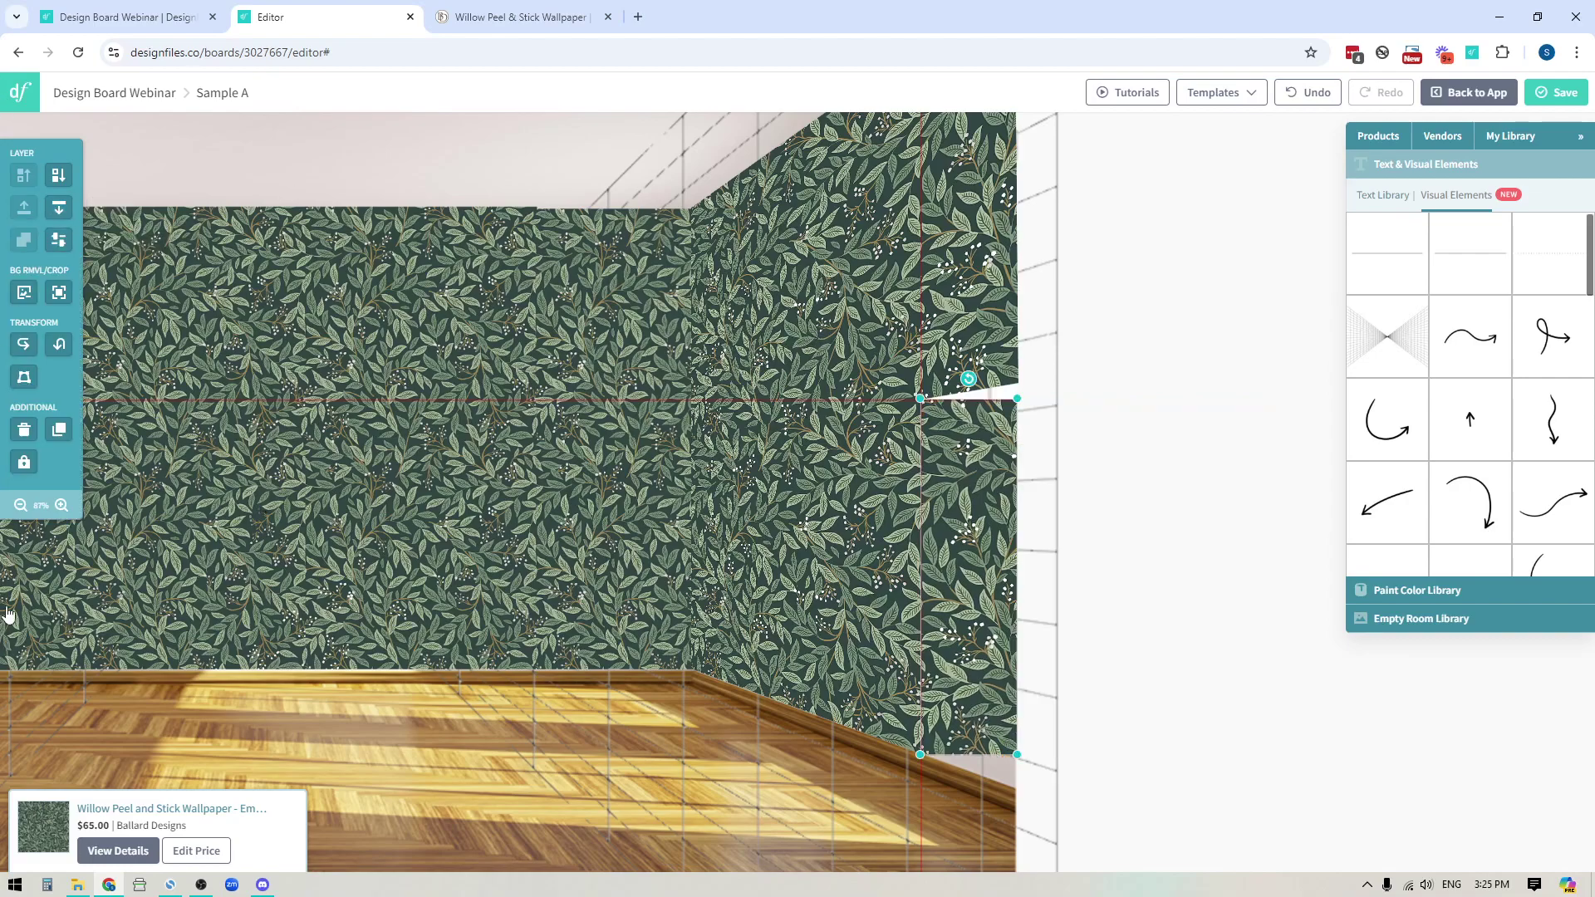
Make the cropped lower tile see-through and distort its outer corners to meet the upper tile's bottom edge and the floor line.
click(58, 240)
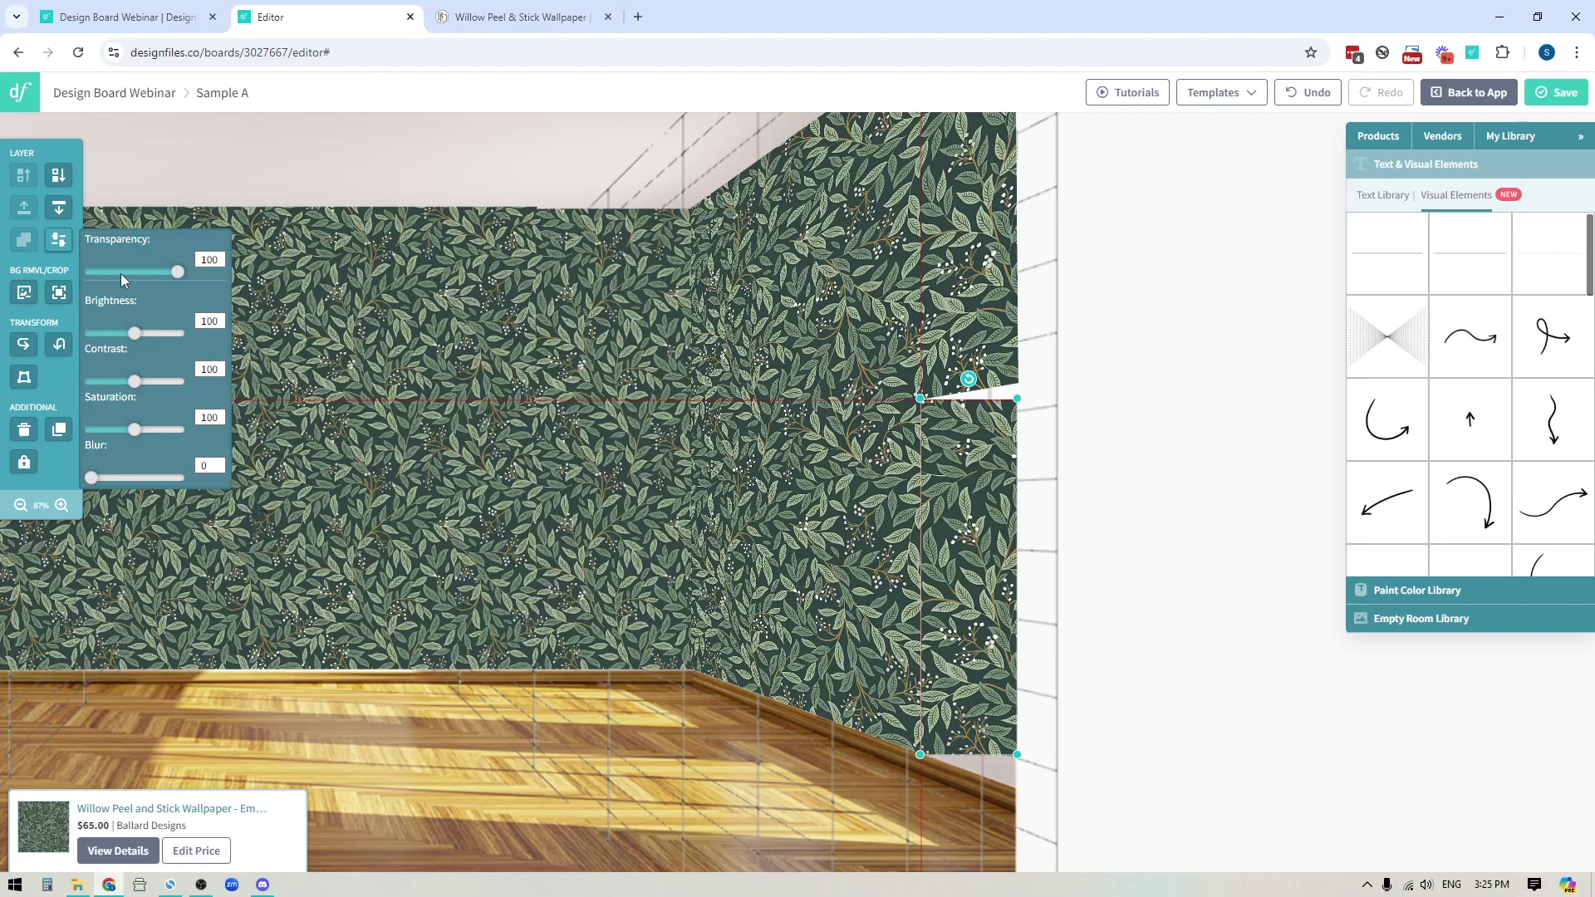
click(23, 376)
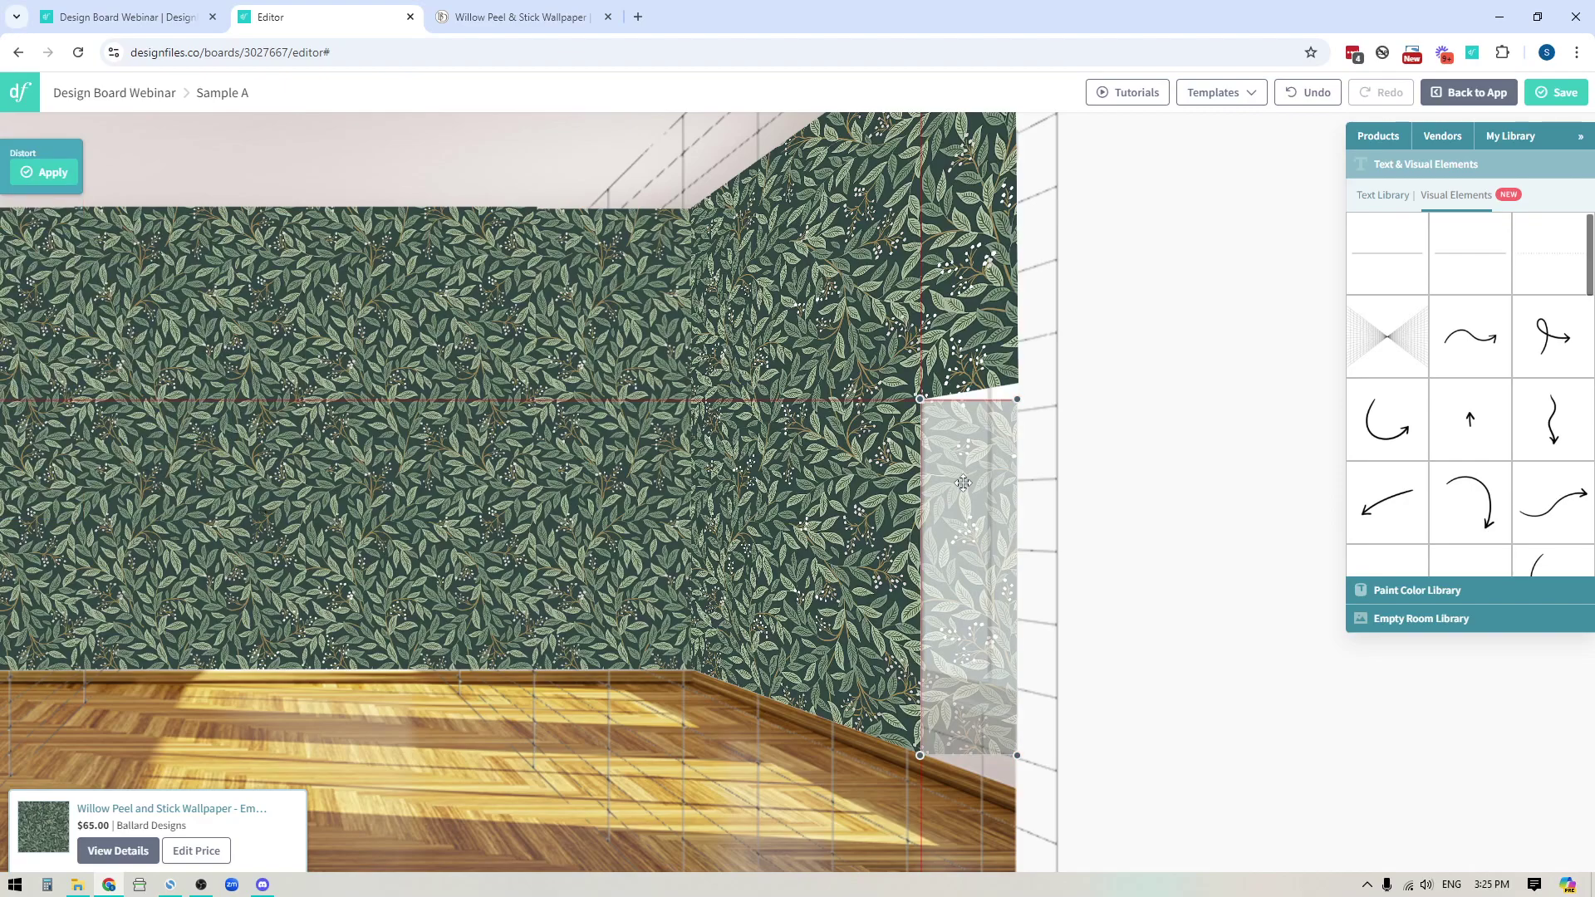
drag(1017, 398, 1018, 382)
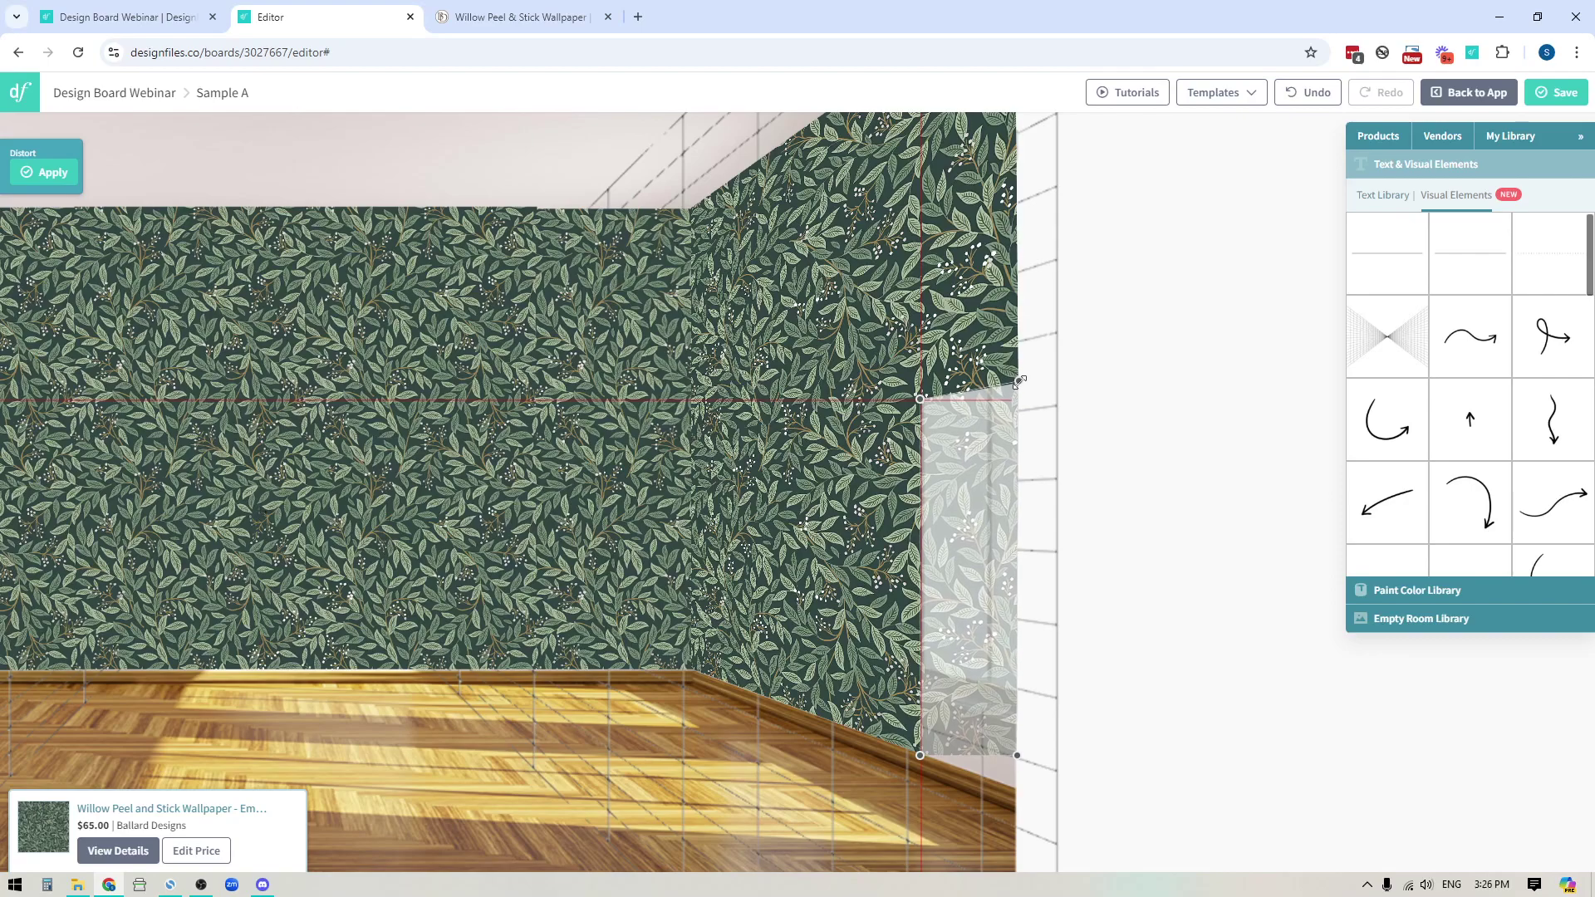
drag(1015, 752, 1015, 787)
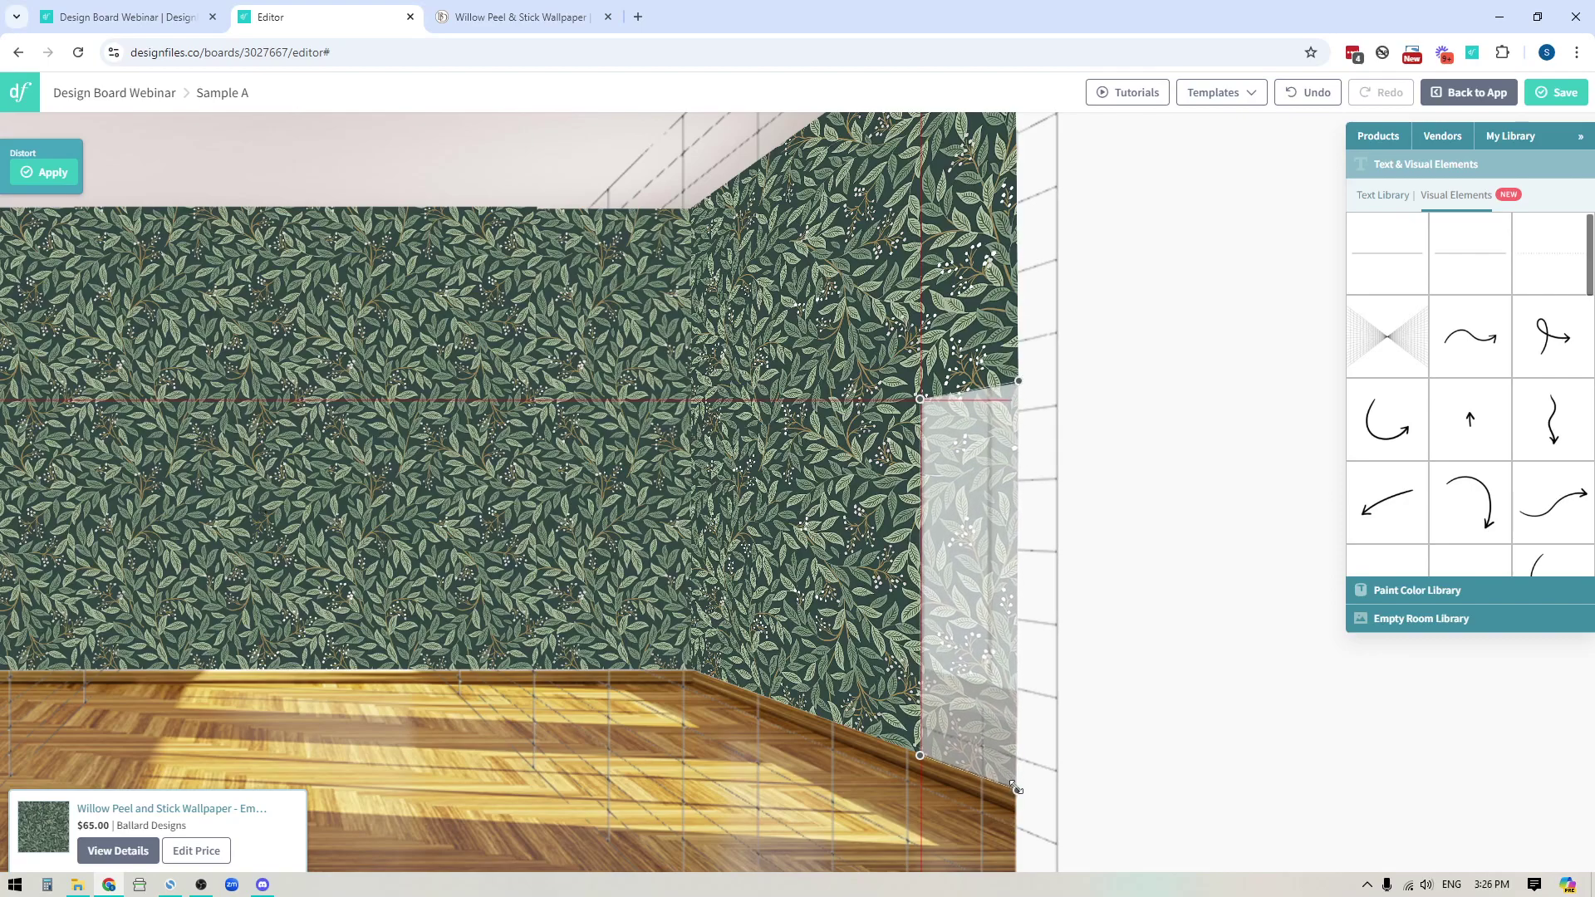
click(50, 173)
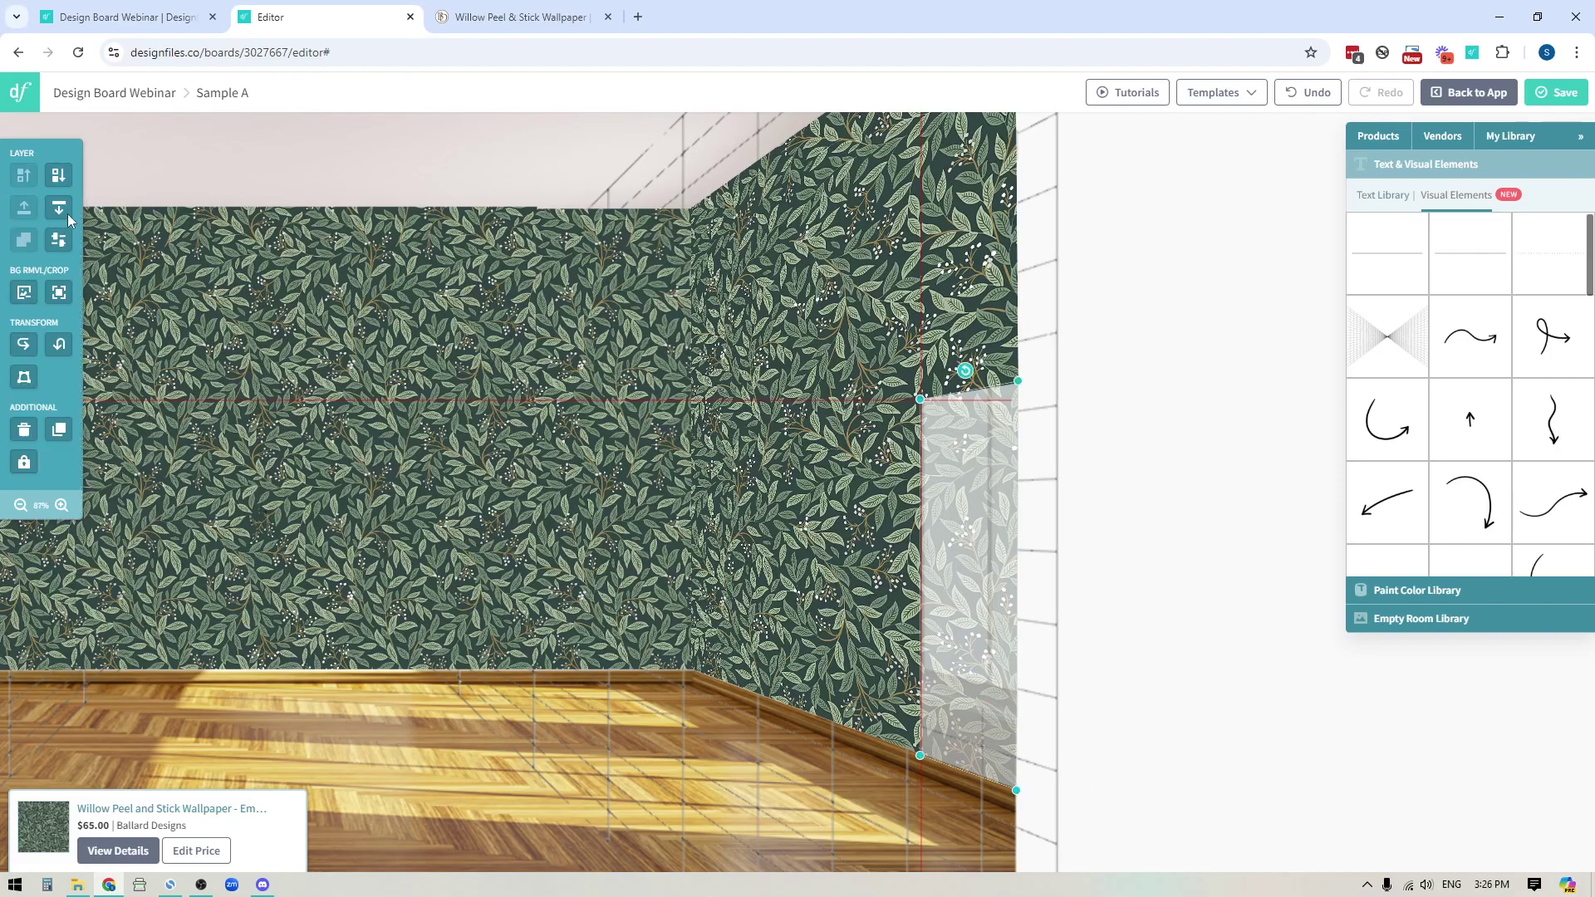
Set the transparency of the outer lower tile on the right wall to 100 and deselect it.
click(51, 239)
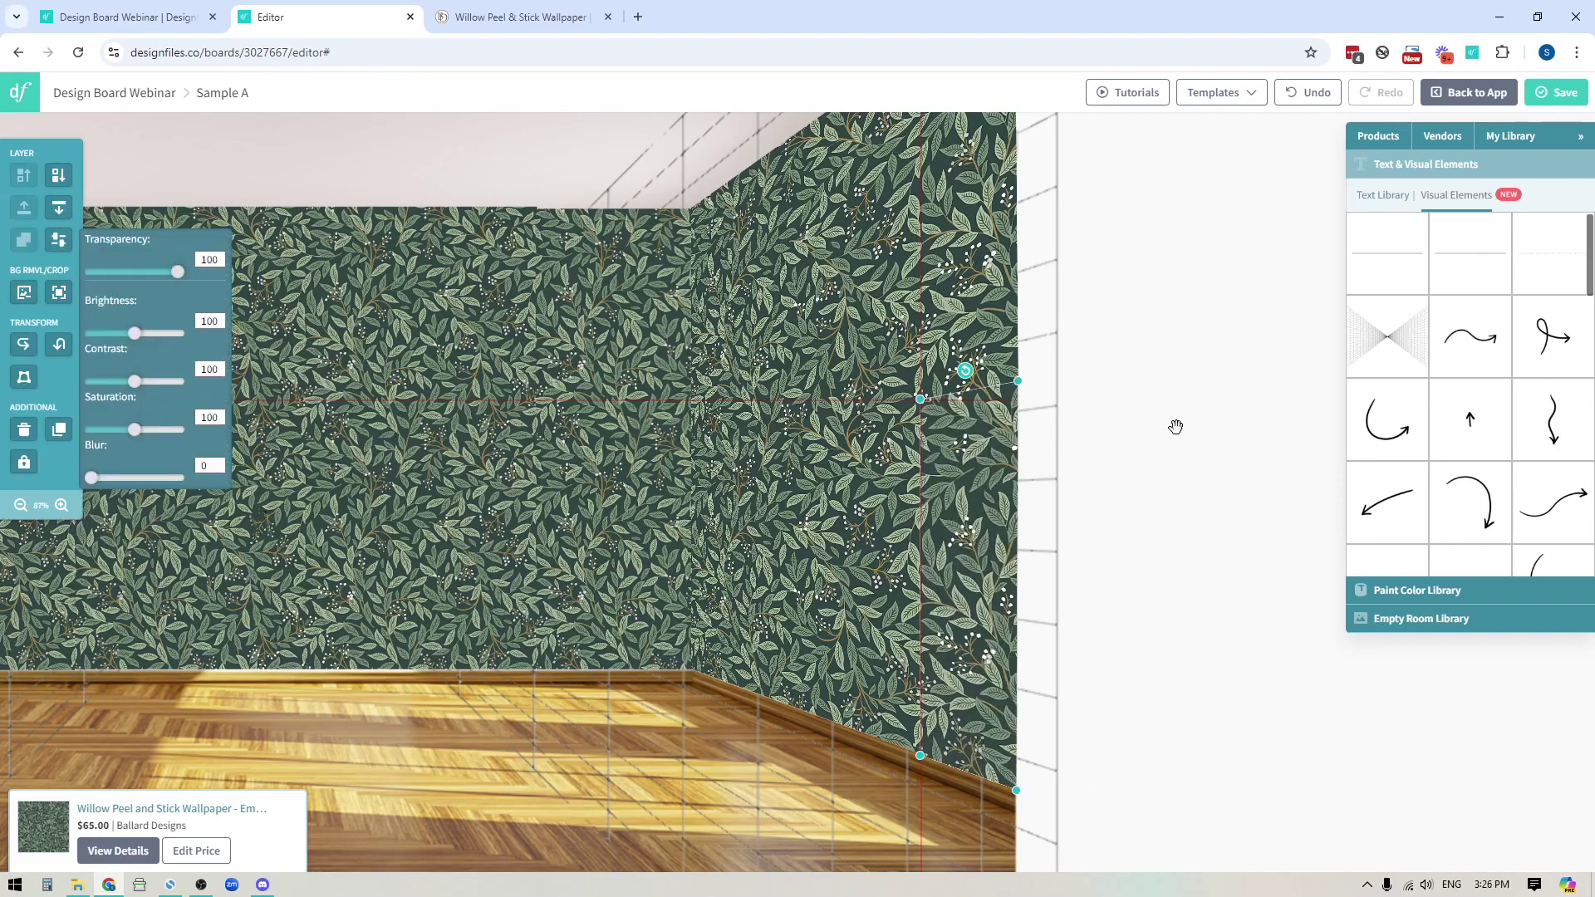
click(1280, 391)
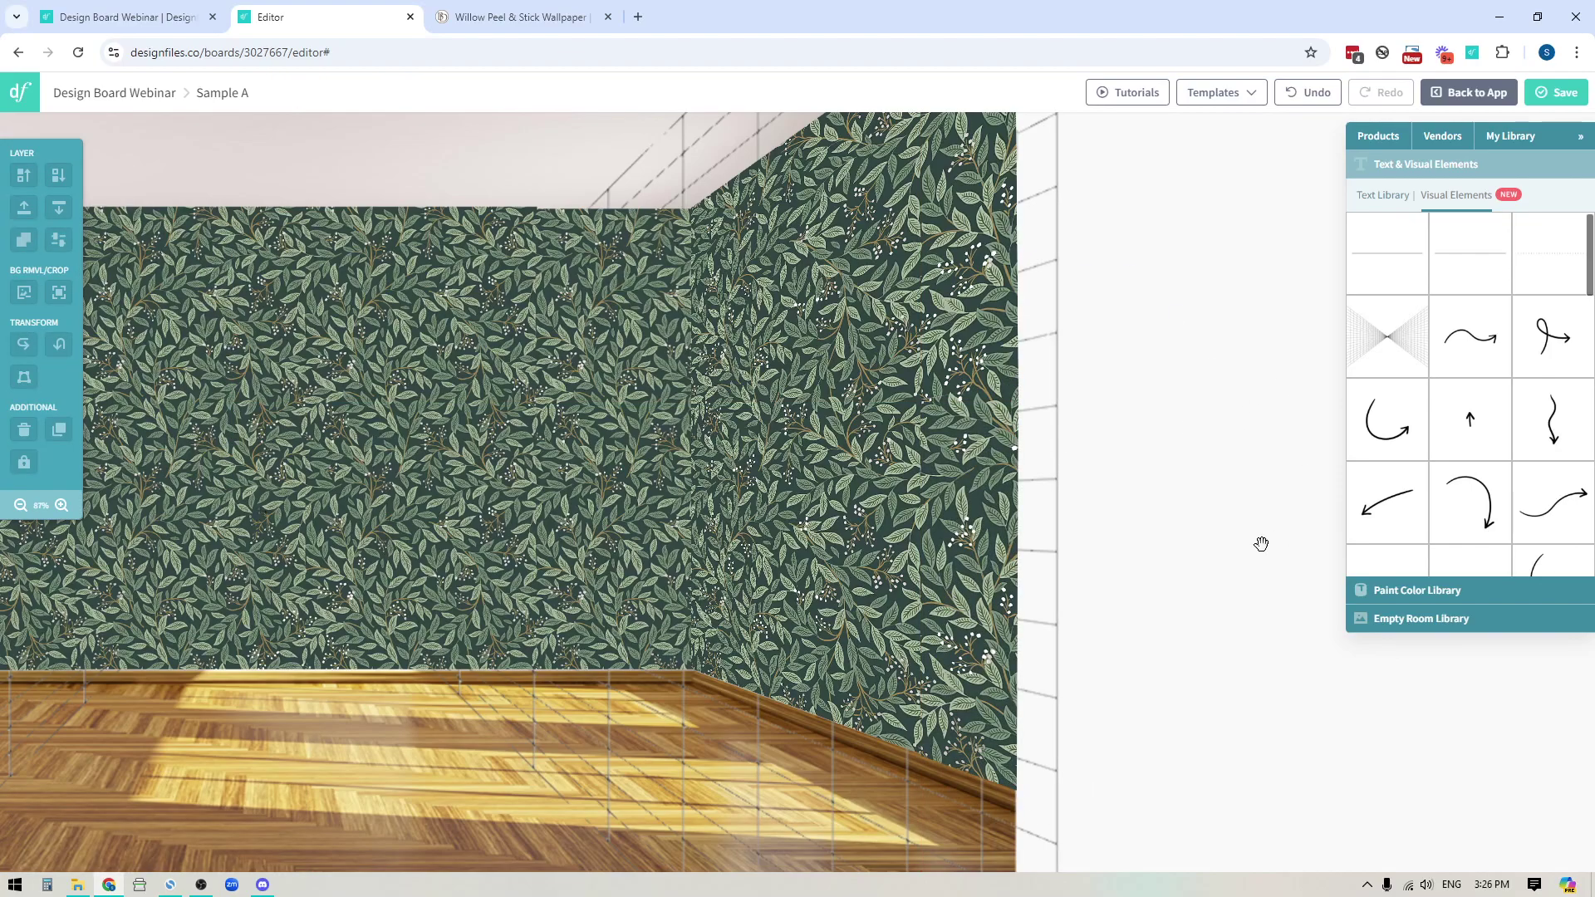
Unlock the perspective grid and send it to the back, behind the room image.
click(28, 507)
drag(893, 627, 1205, 657)
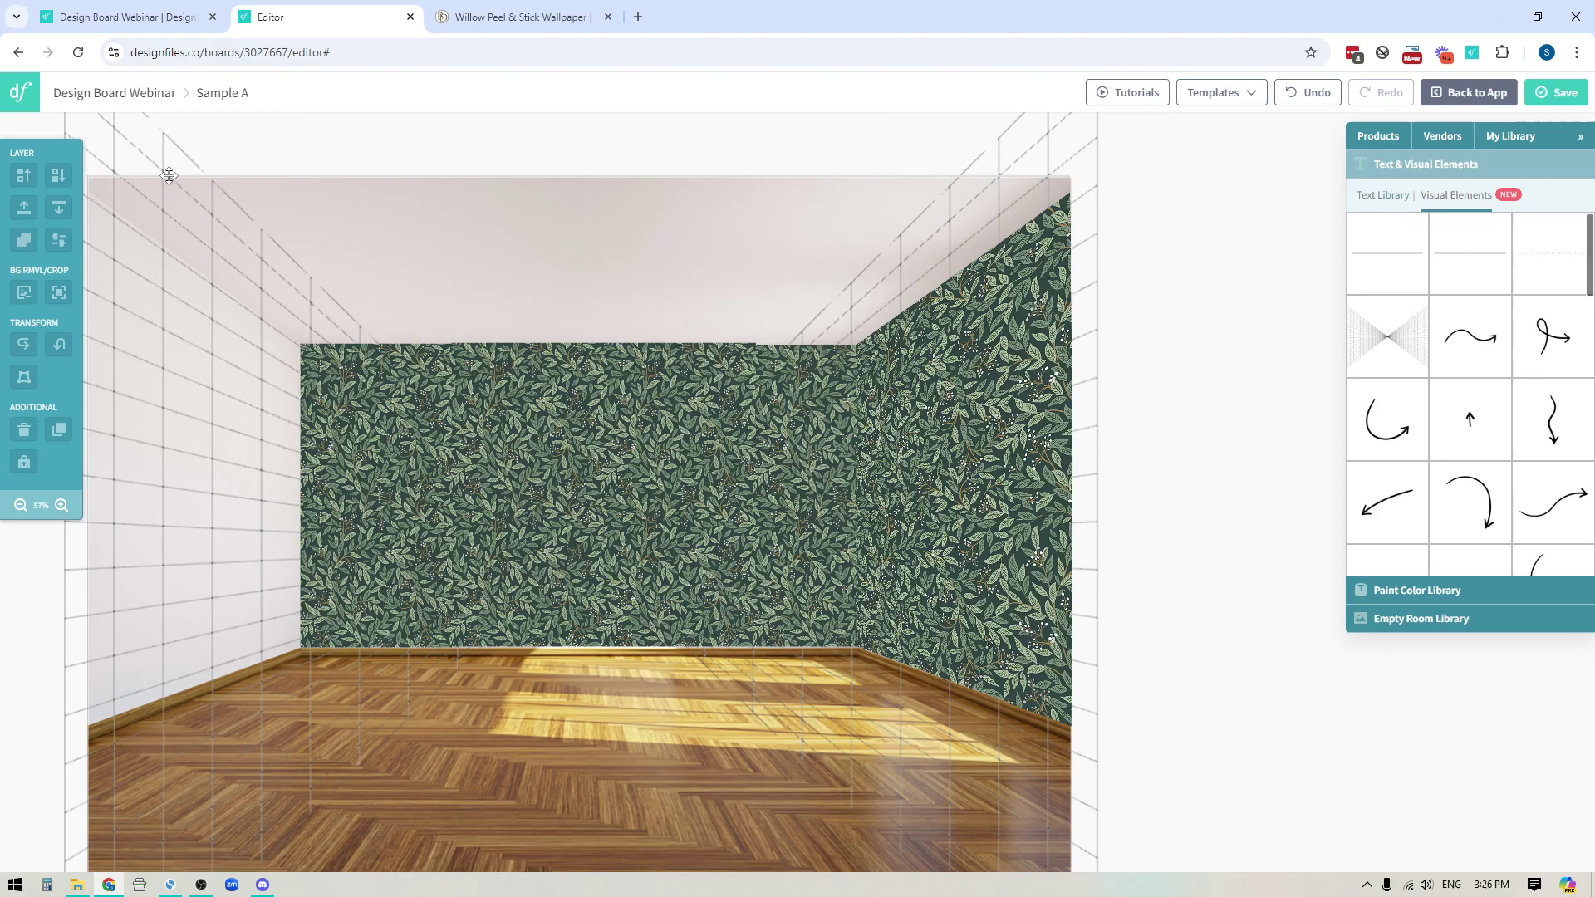
drag(17, 612, 185, 605)
click(230, 564)
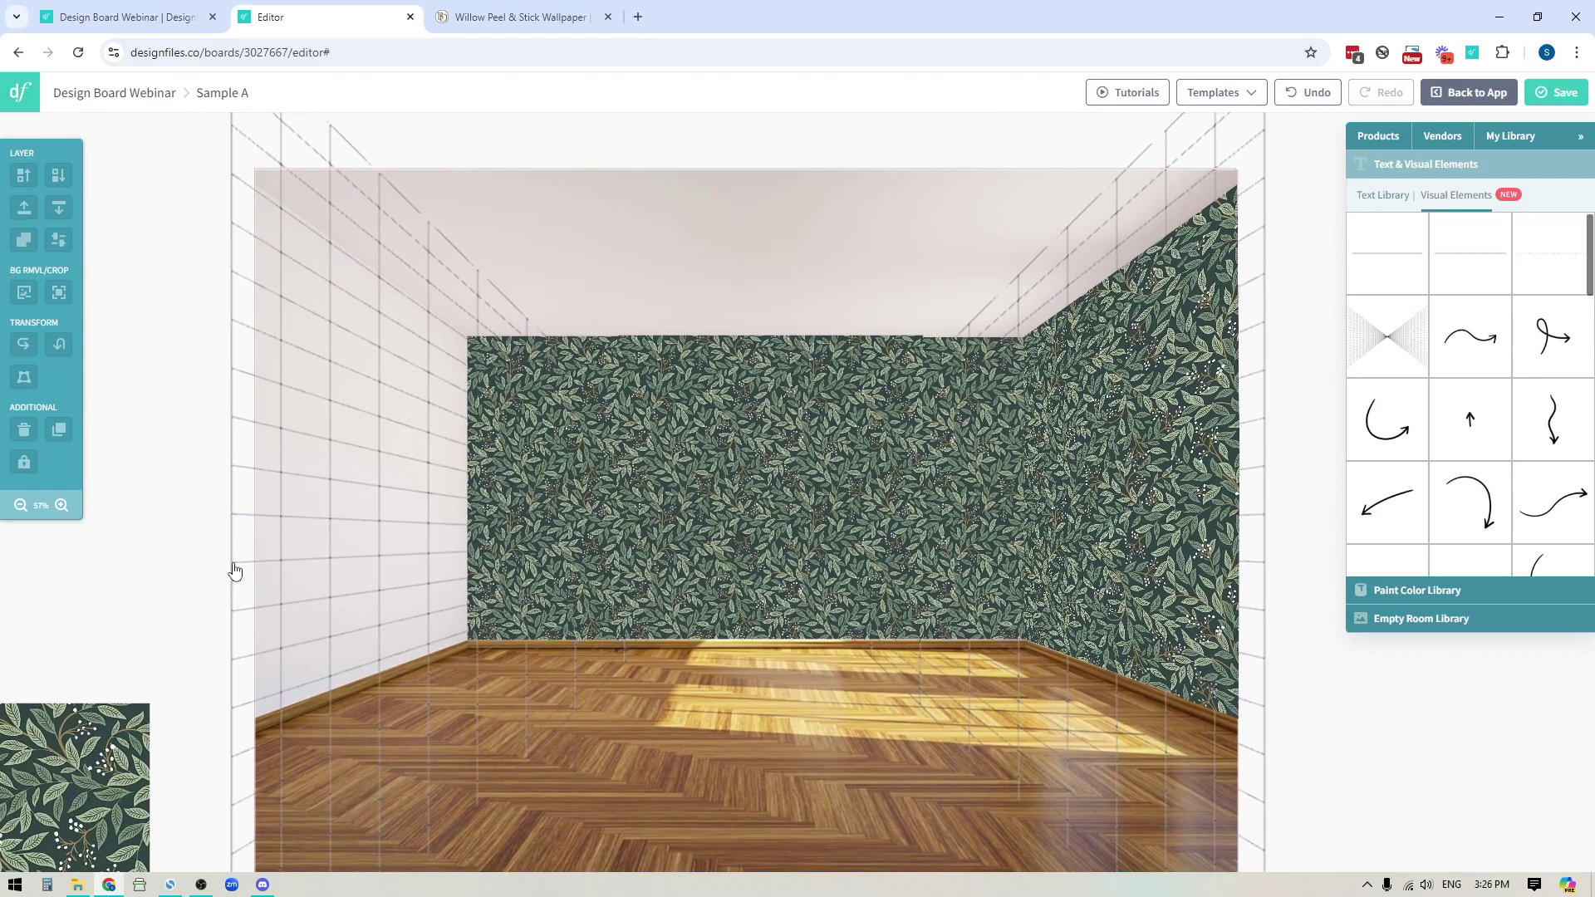
click(28, 468)
click(60, 210)
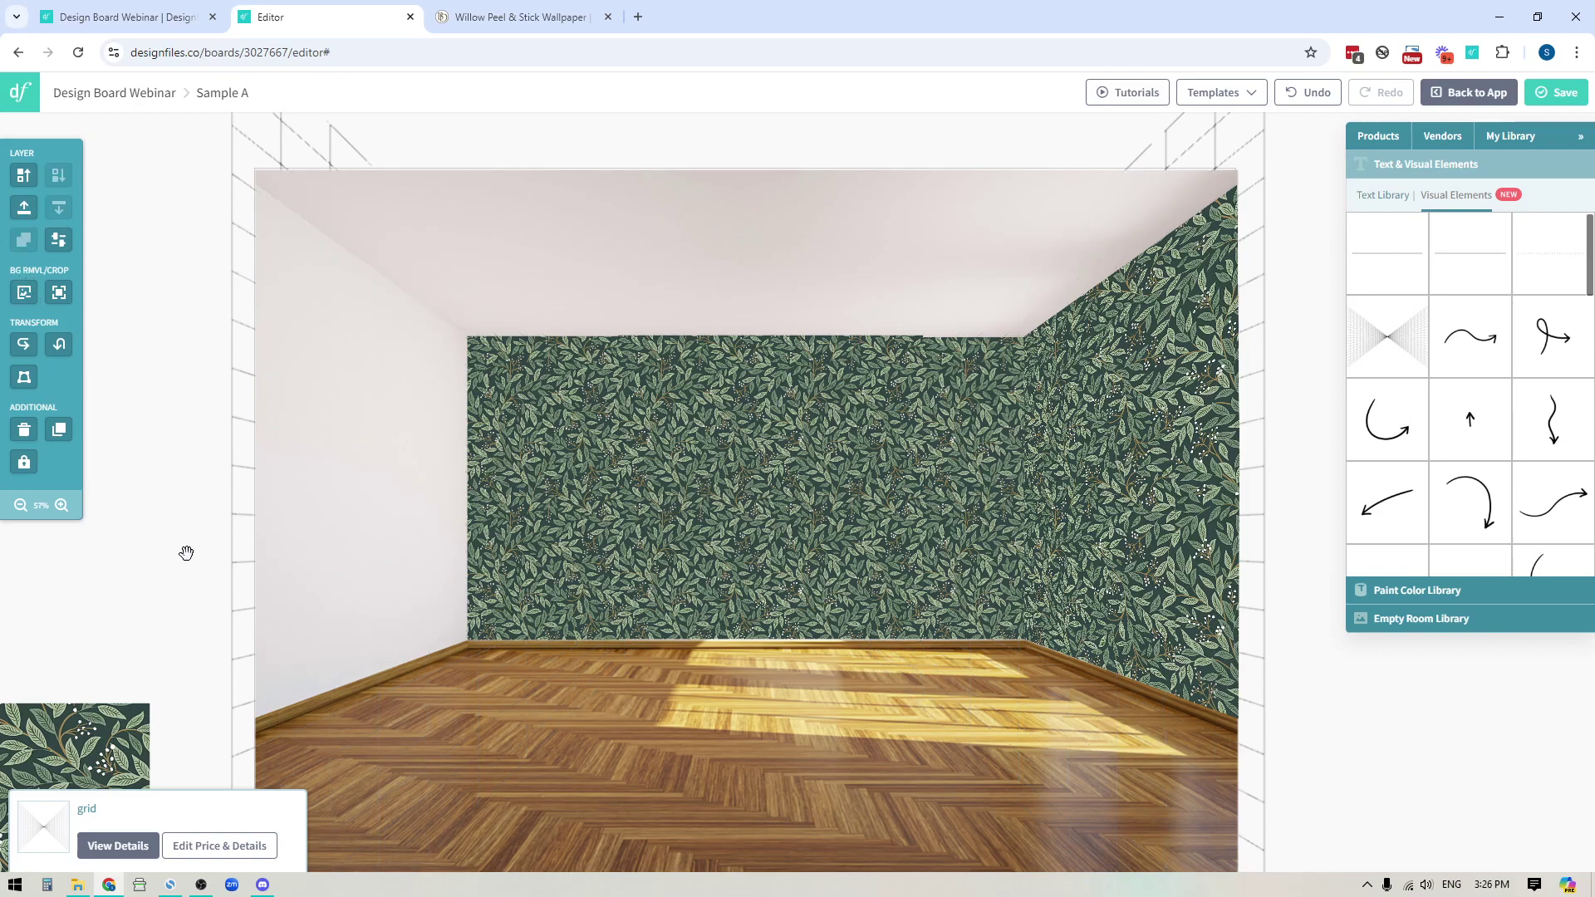
click(126, 406)
Duplicate the empty room image, move the copy aside and open it for manual background removal.
click(664, 212)
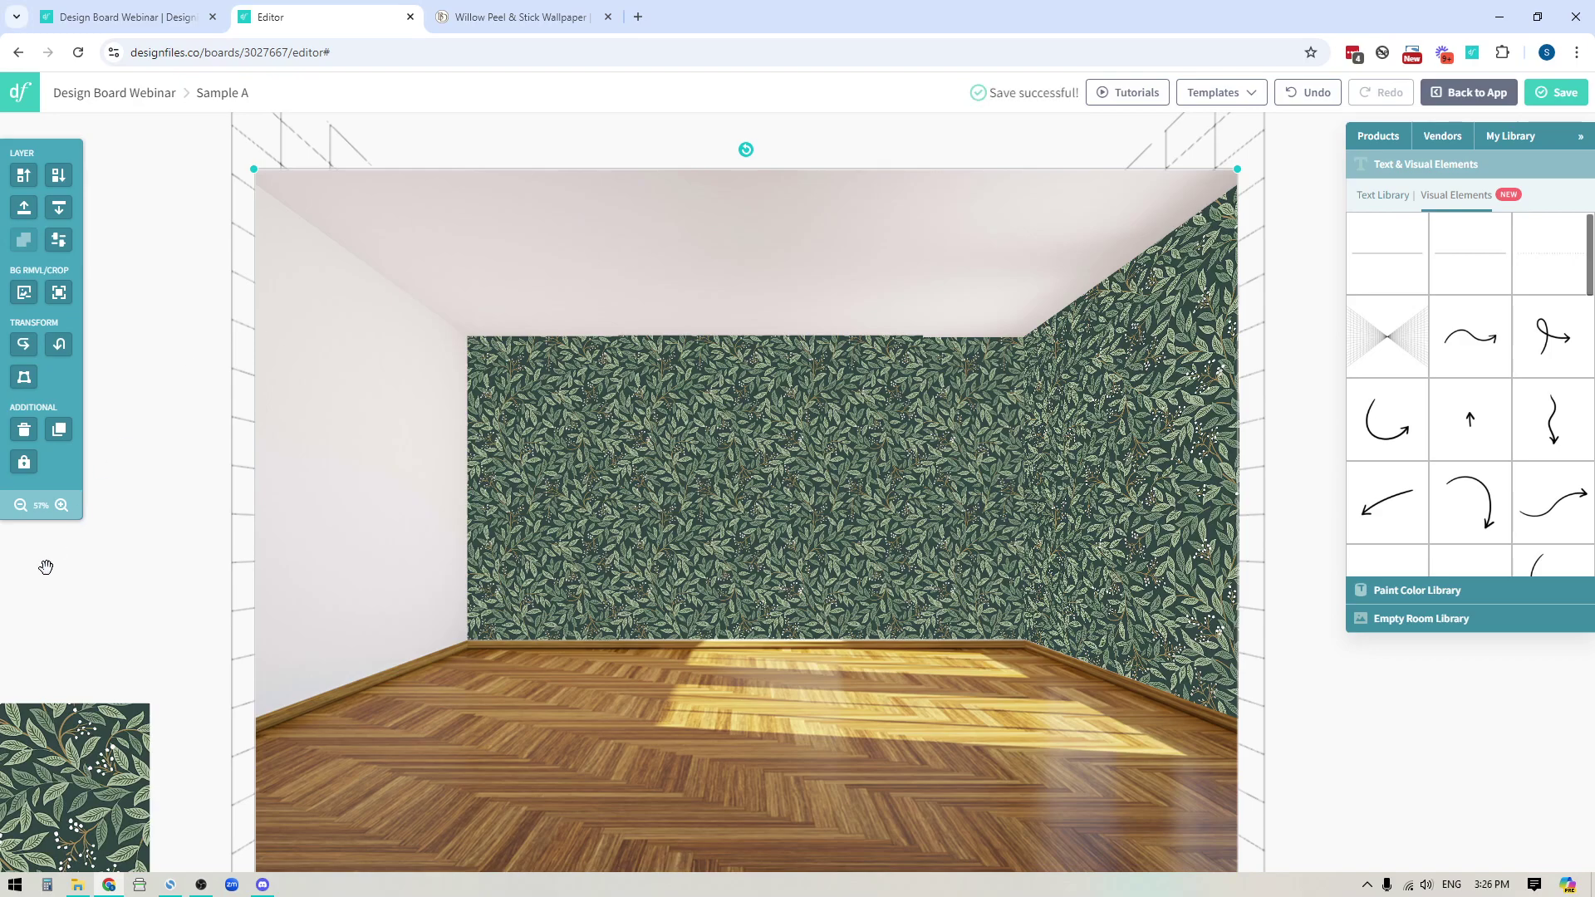
click(60, 435)
drag(1133, 610, 723, 519)
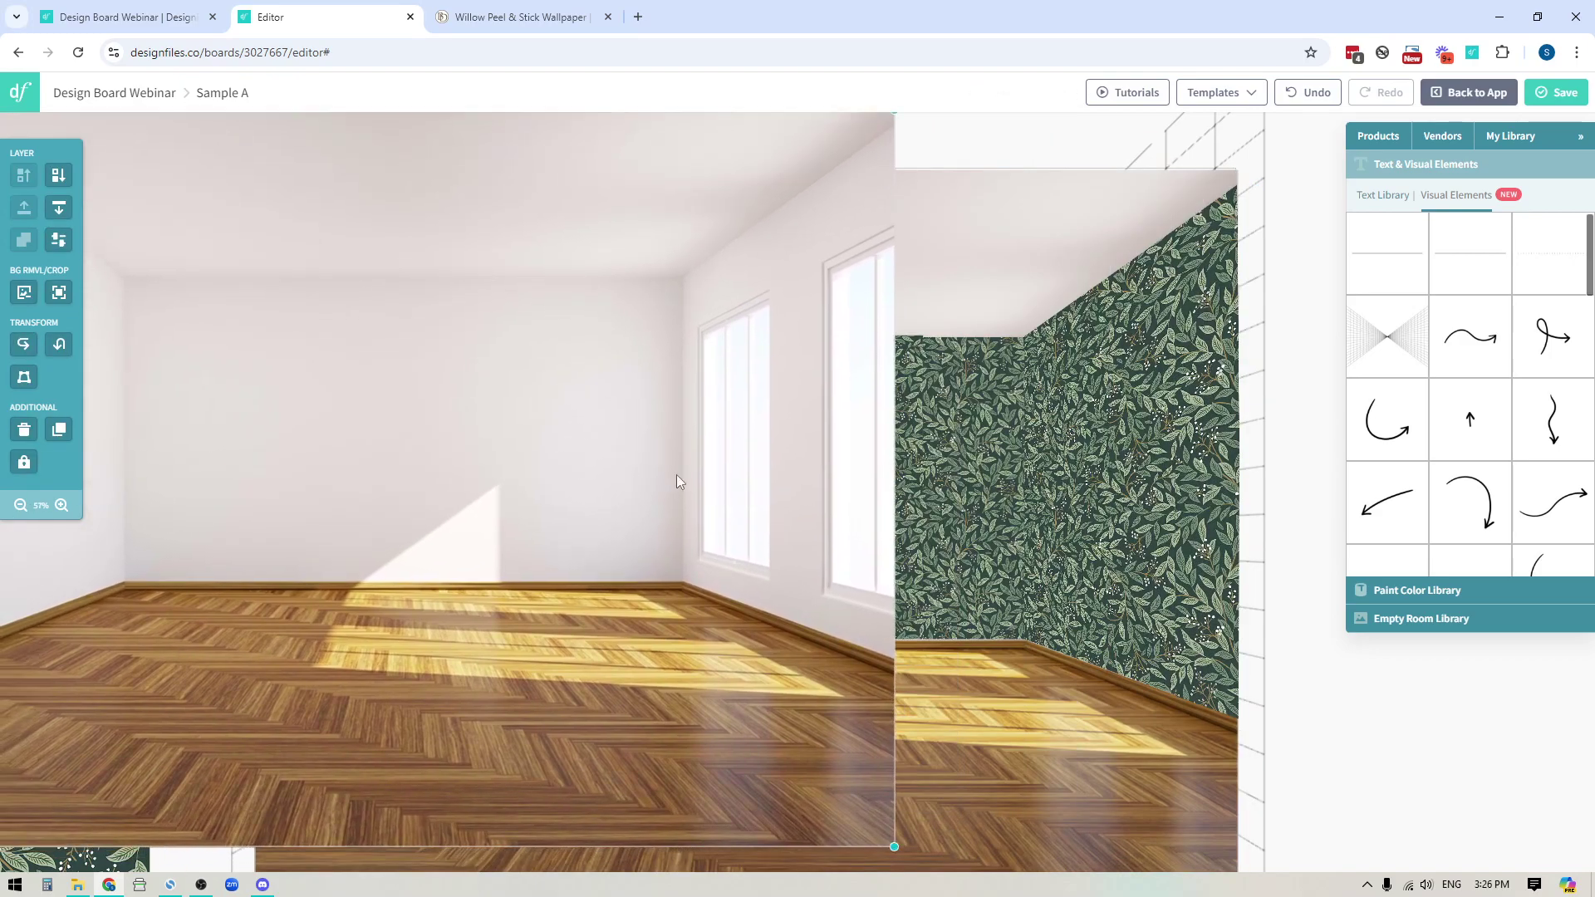
click(24, 292)
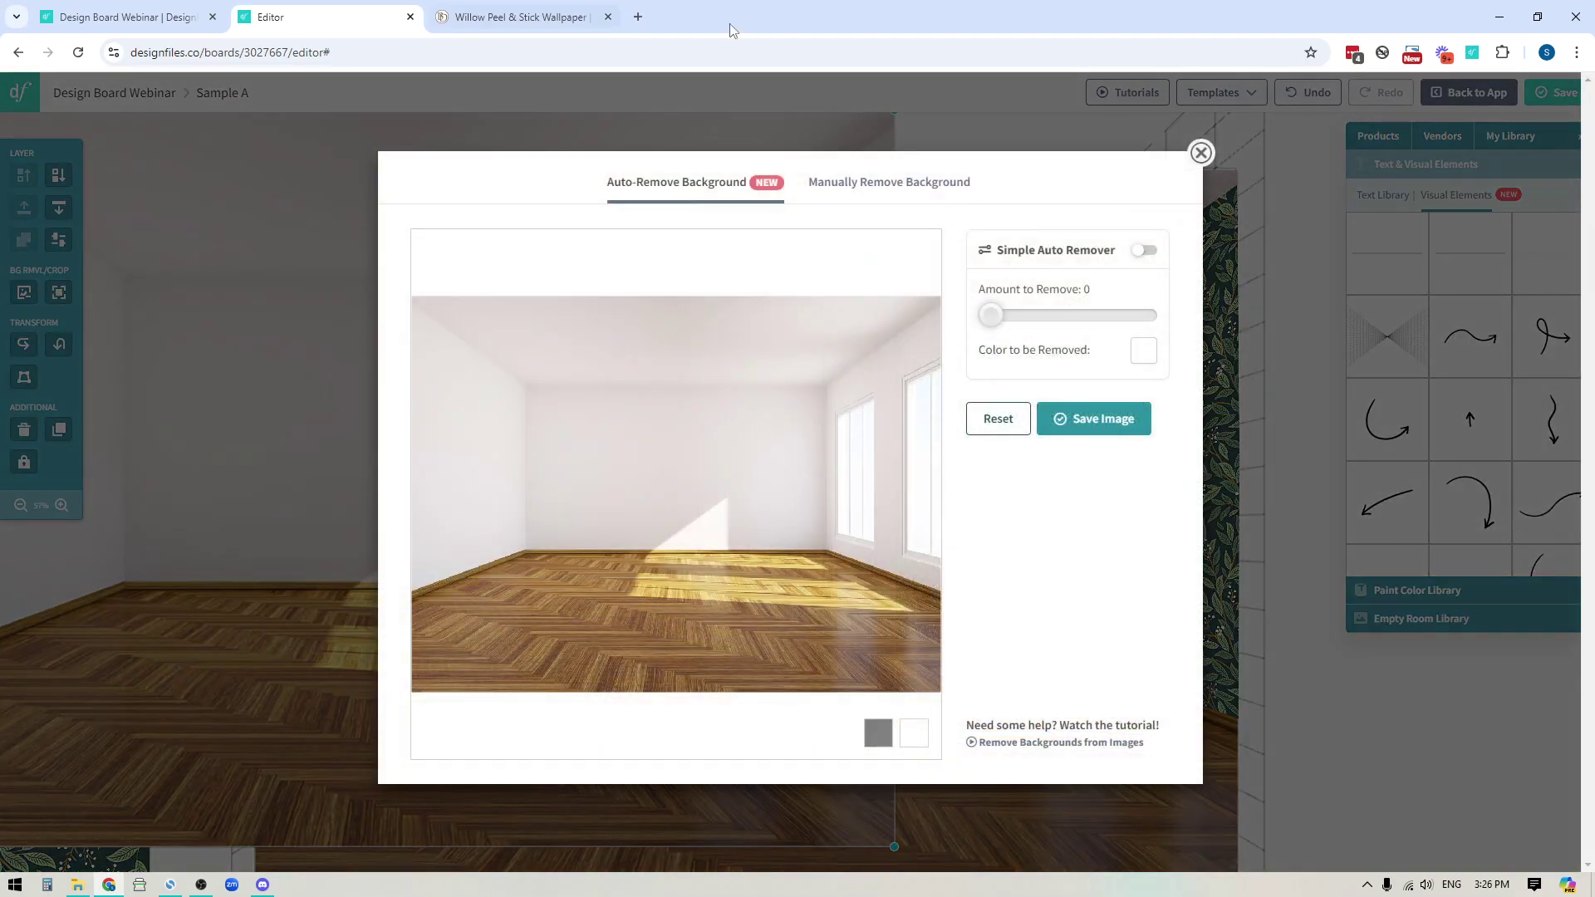
click(921, 187)
Outline the right wall's inner window along its frame with a closed four-corner path and save the cutout.
click(1009, 260)
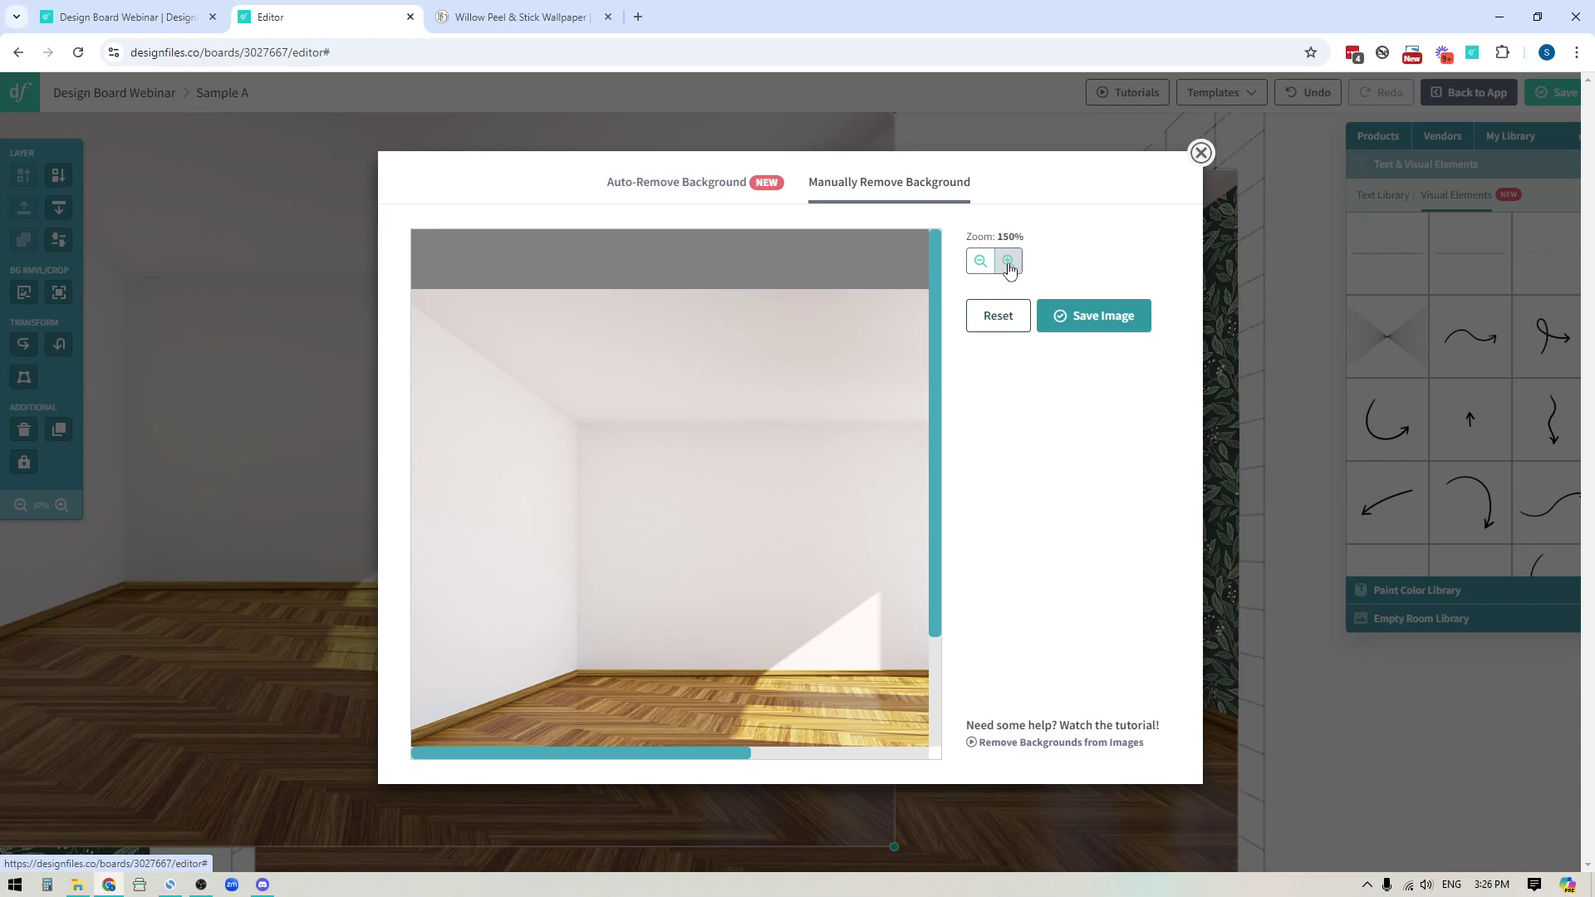
click(1009, 261)
click(1008, 261)
click(1009, 261)
click(1008, 261)
drag(623, 757, 980, 772)
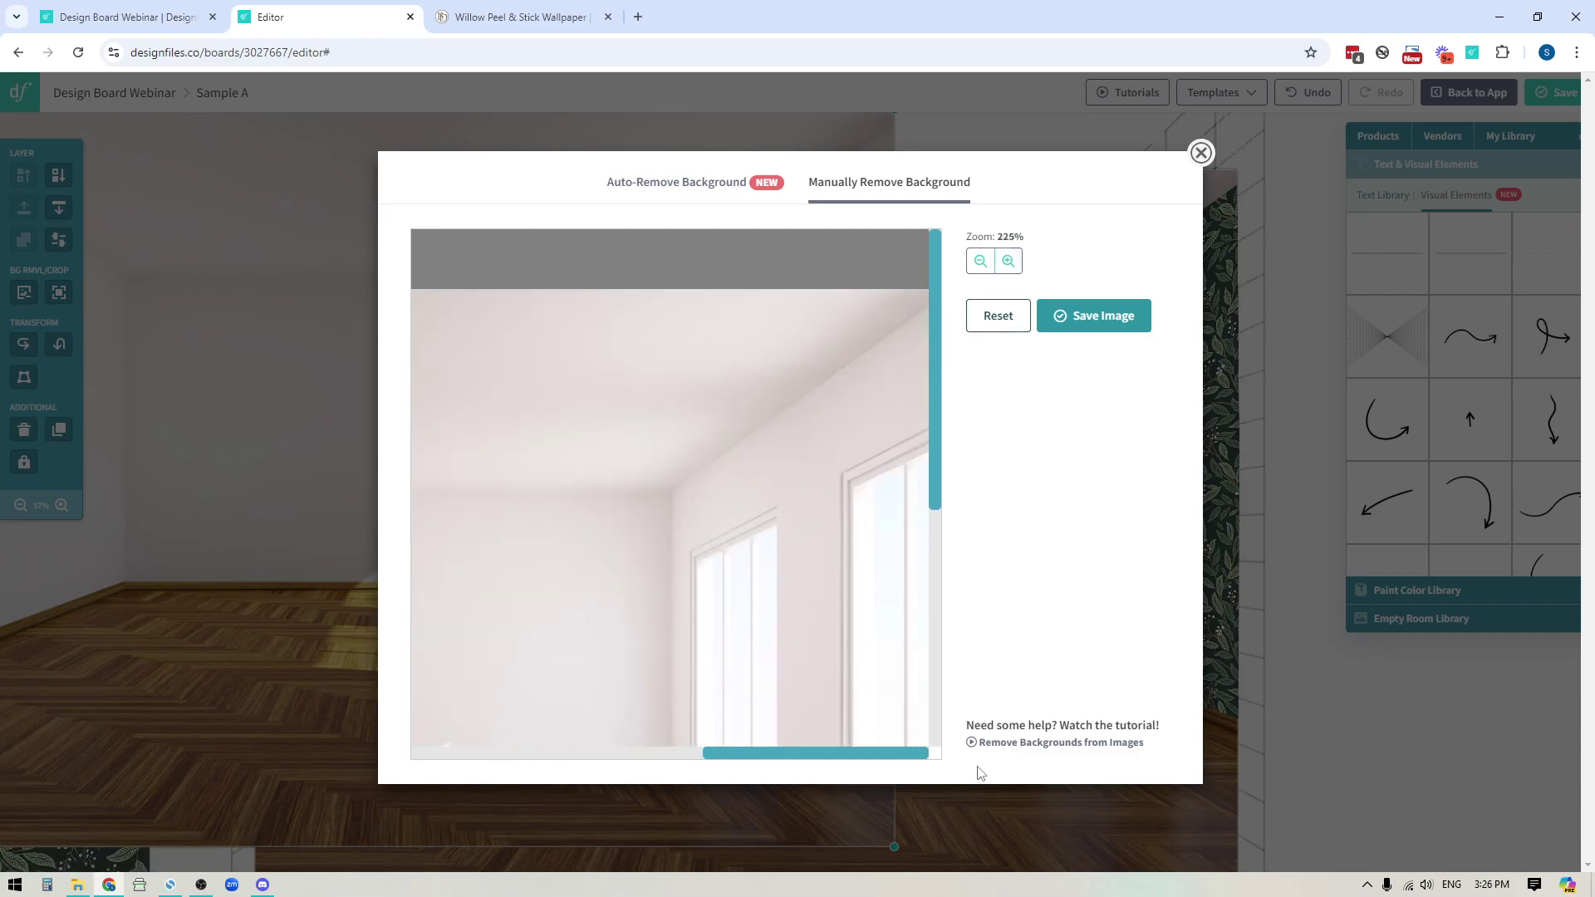
drag(937, 344, 955, 480)
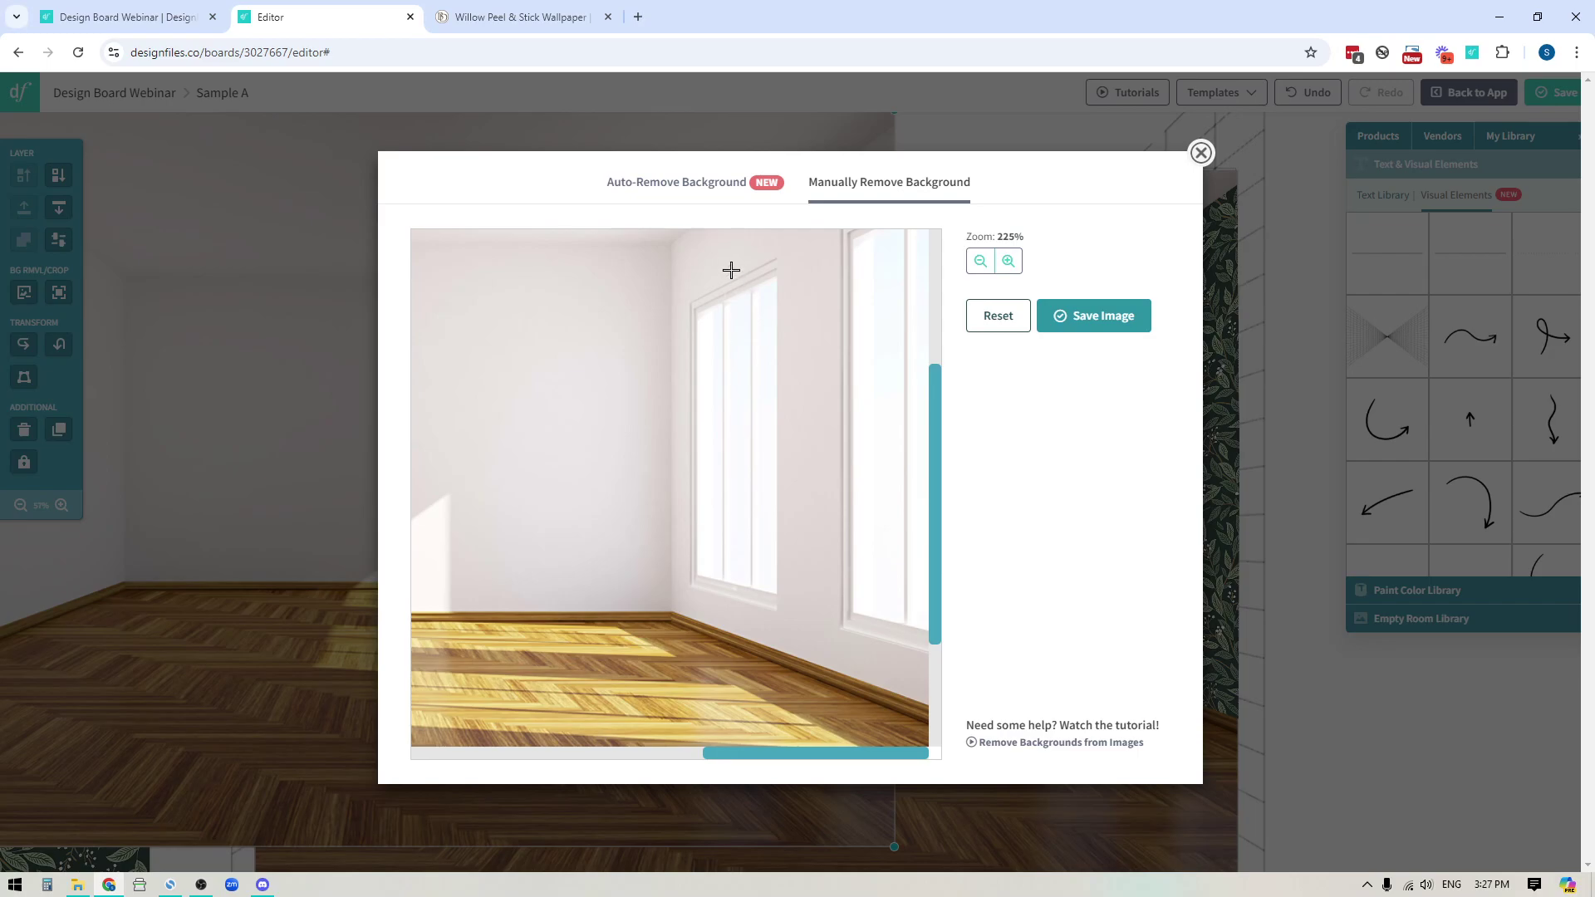
click(779, 259)
click(690, 301)
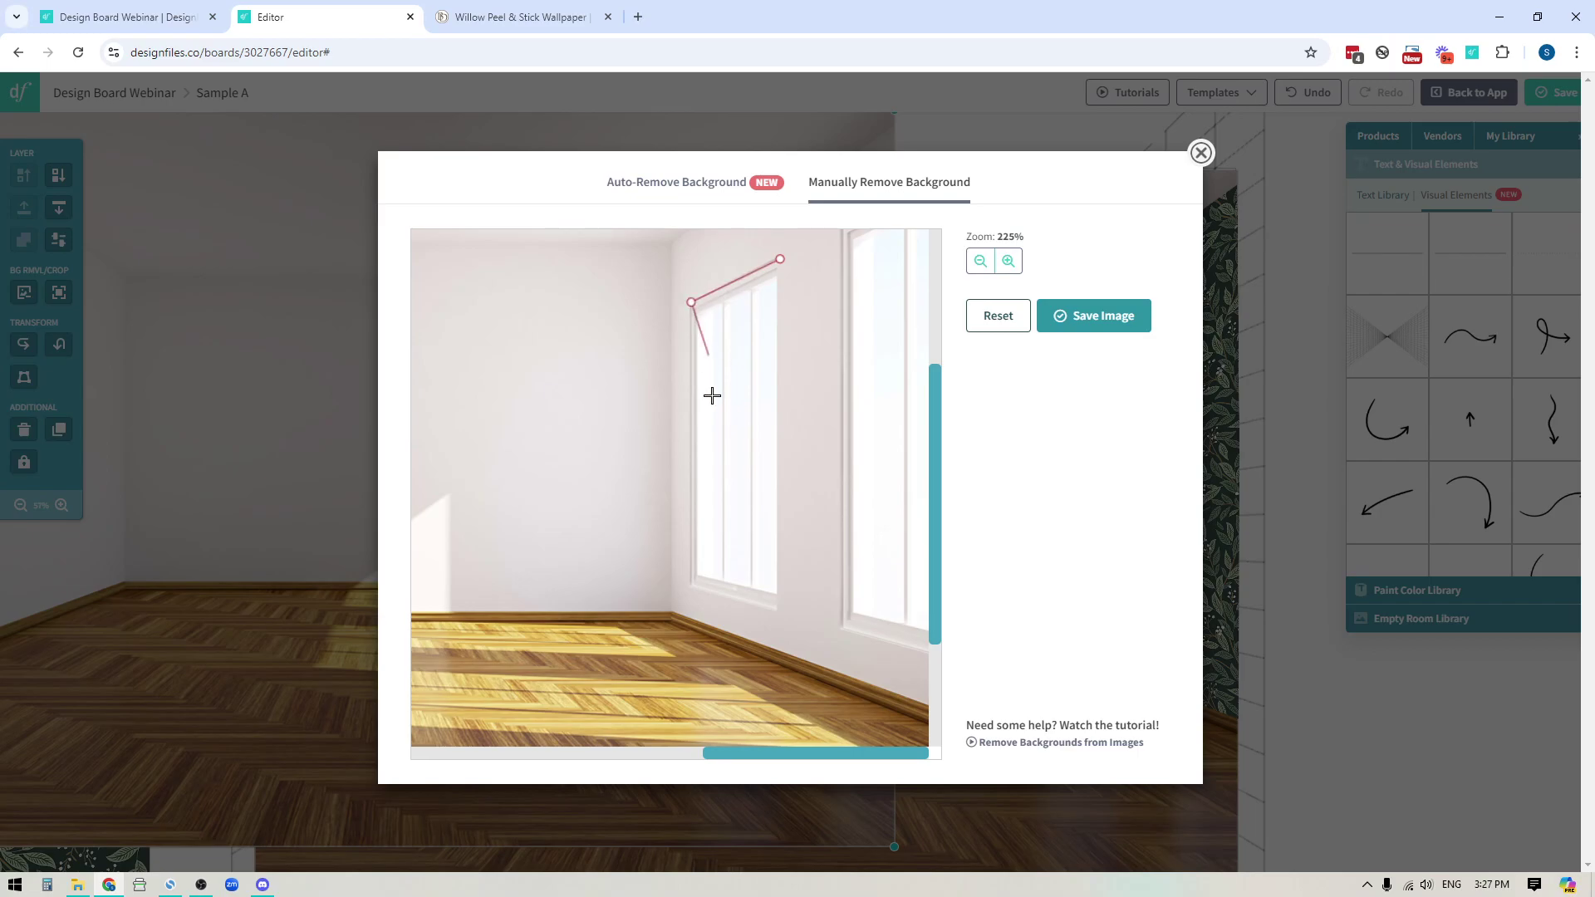
click(692, 586)
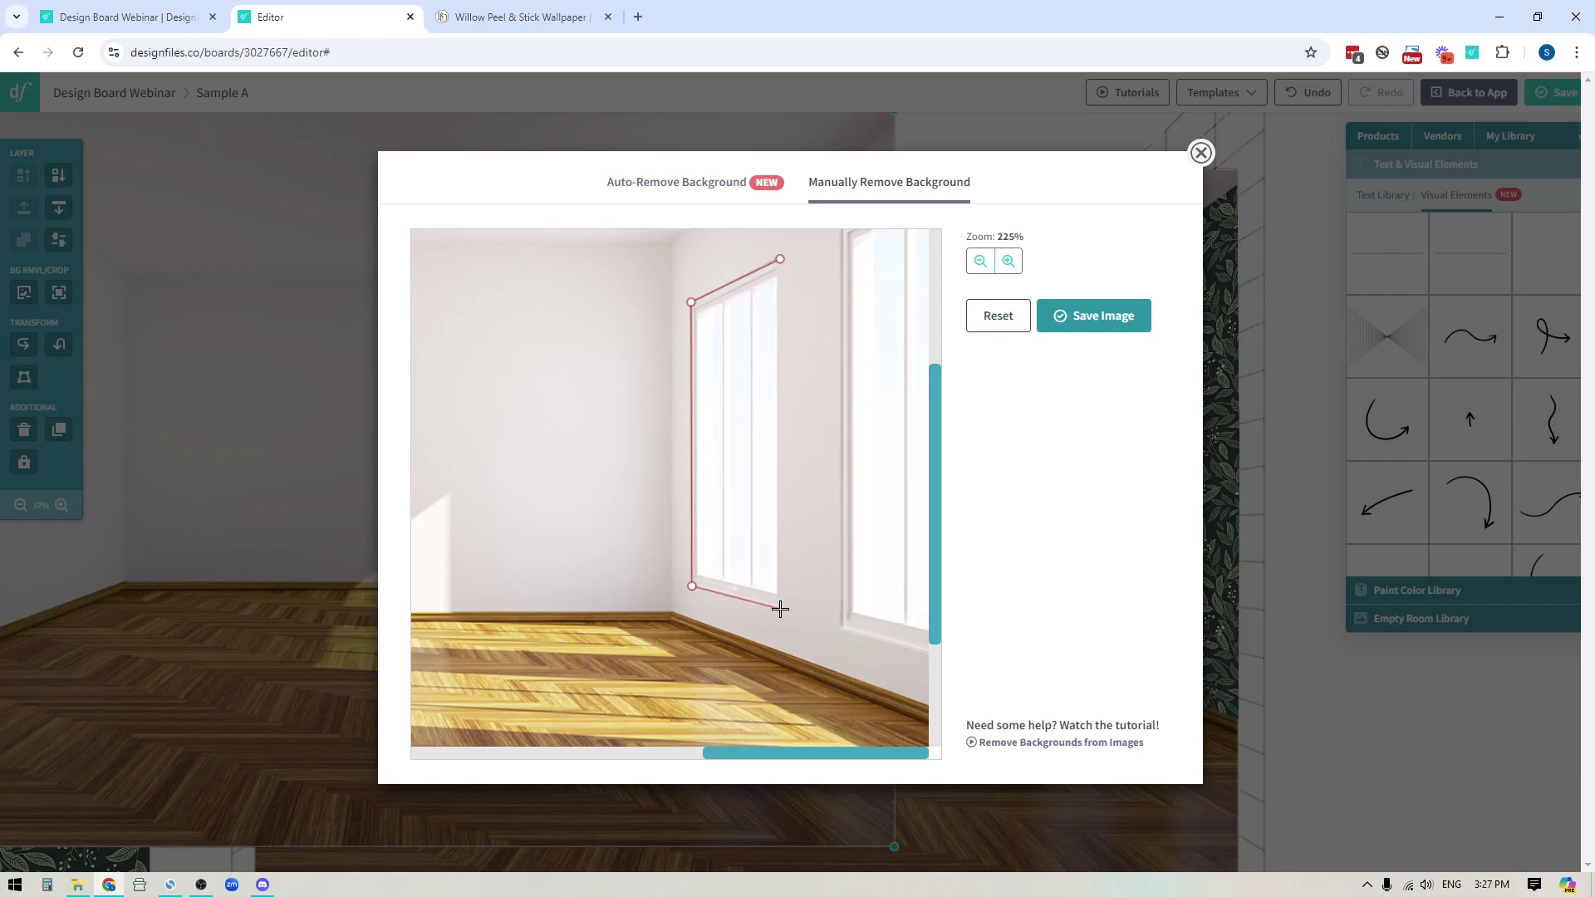
click(777, 607)
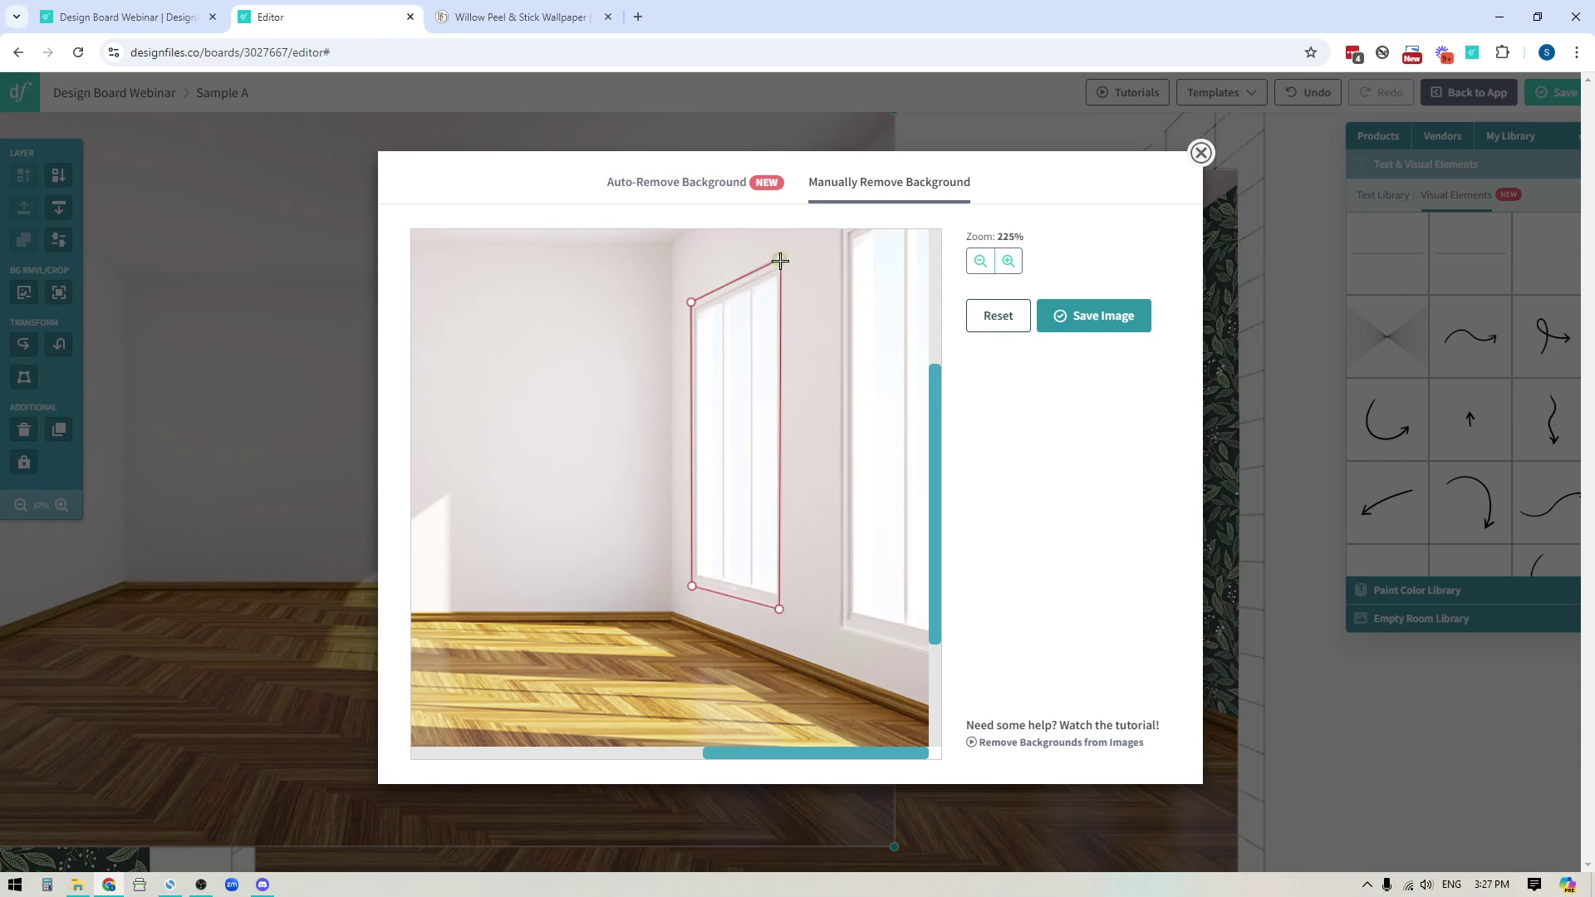
click(780, 259)
click(1089, 322)
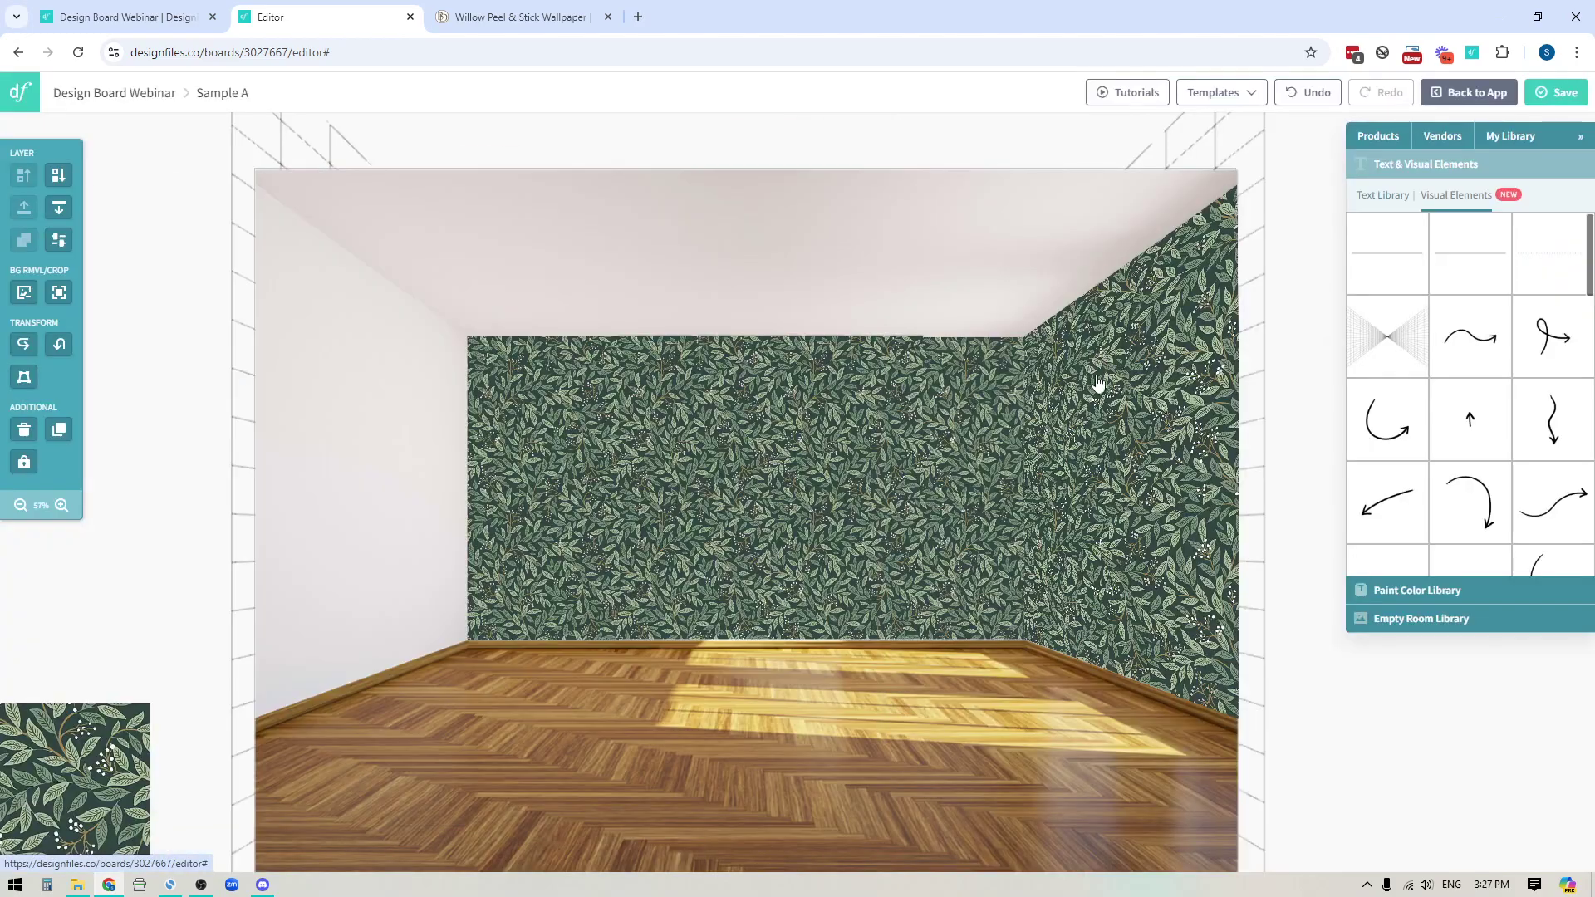
Move the window cutout from beside the room onto the wallpapered right wall, near the inner window's place.
click(22, 506)
click(25, 505)
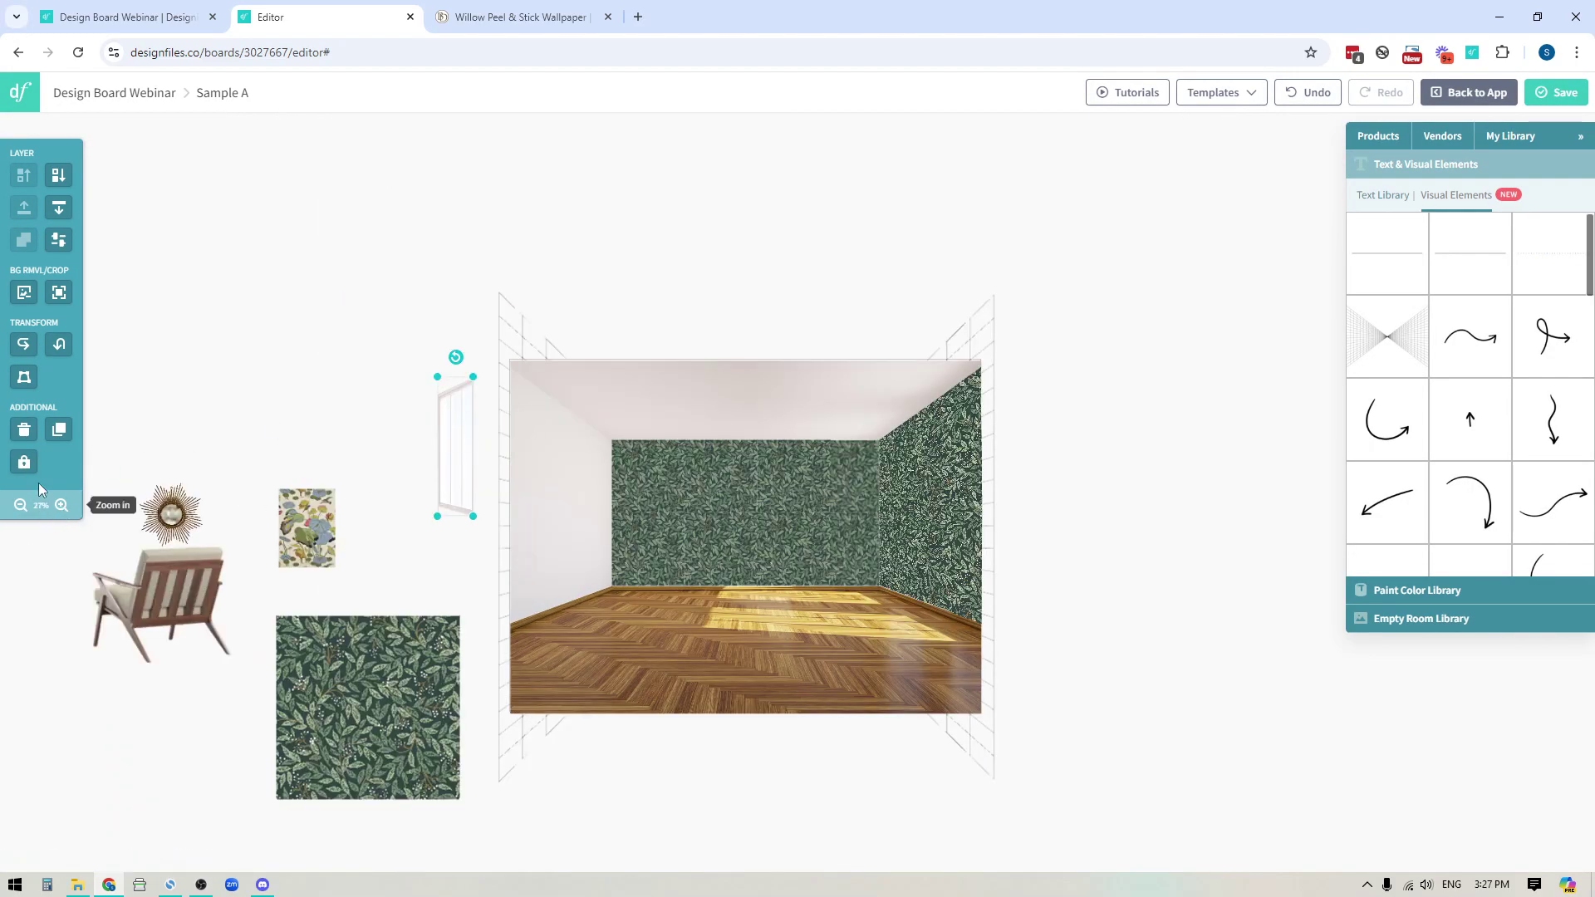
click(71, 505)
click(61, 505)
click(62, 505)
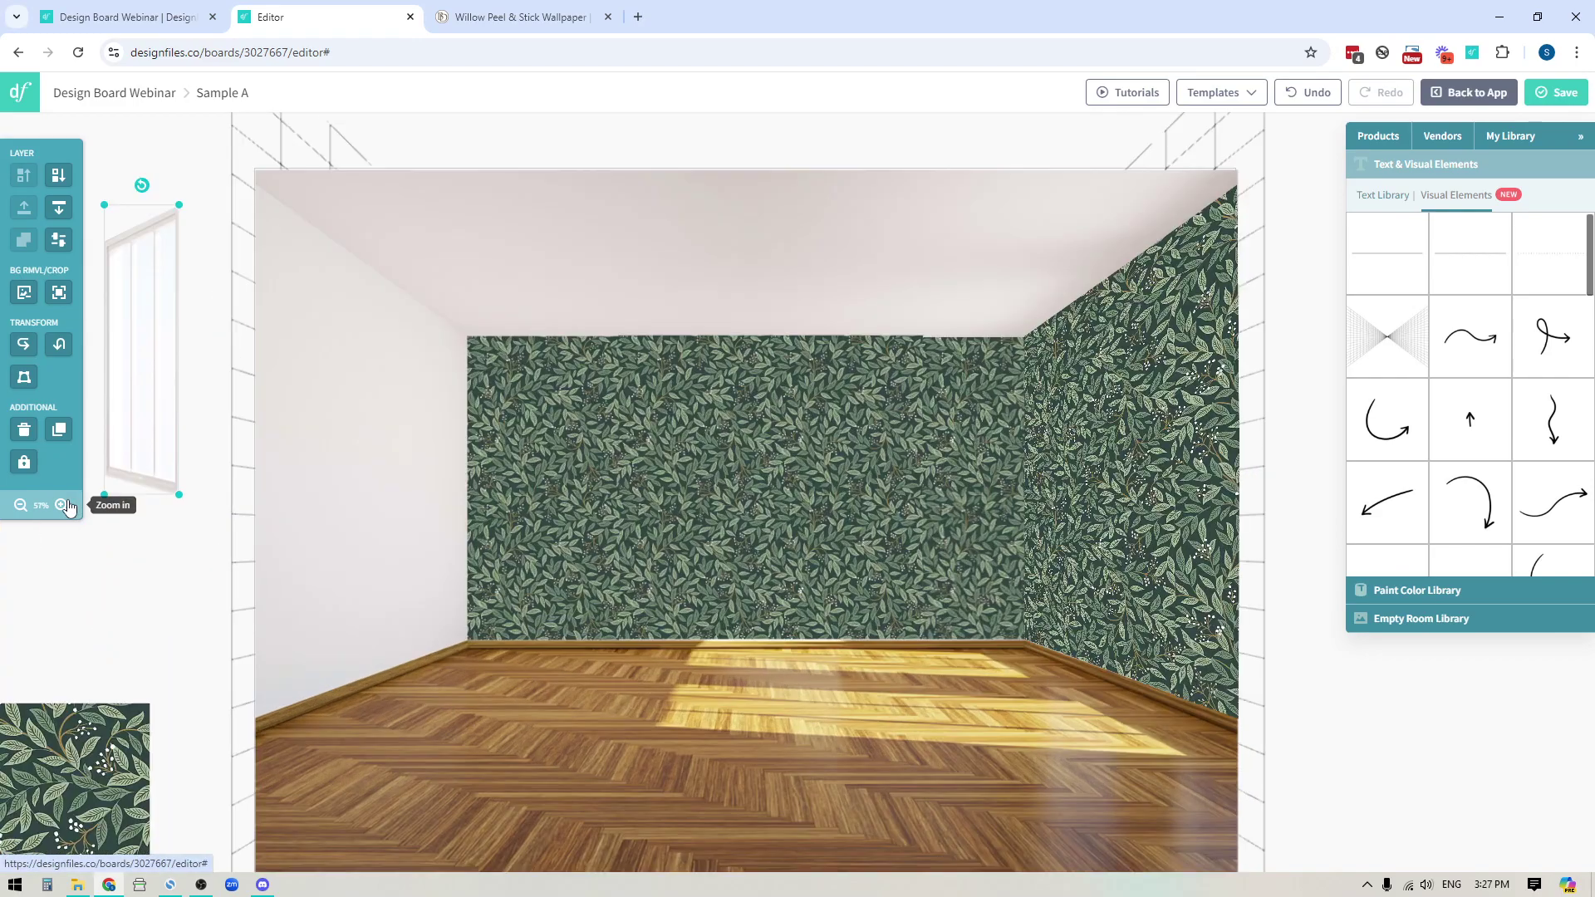
drag(154, 317, 1079, 498)
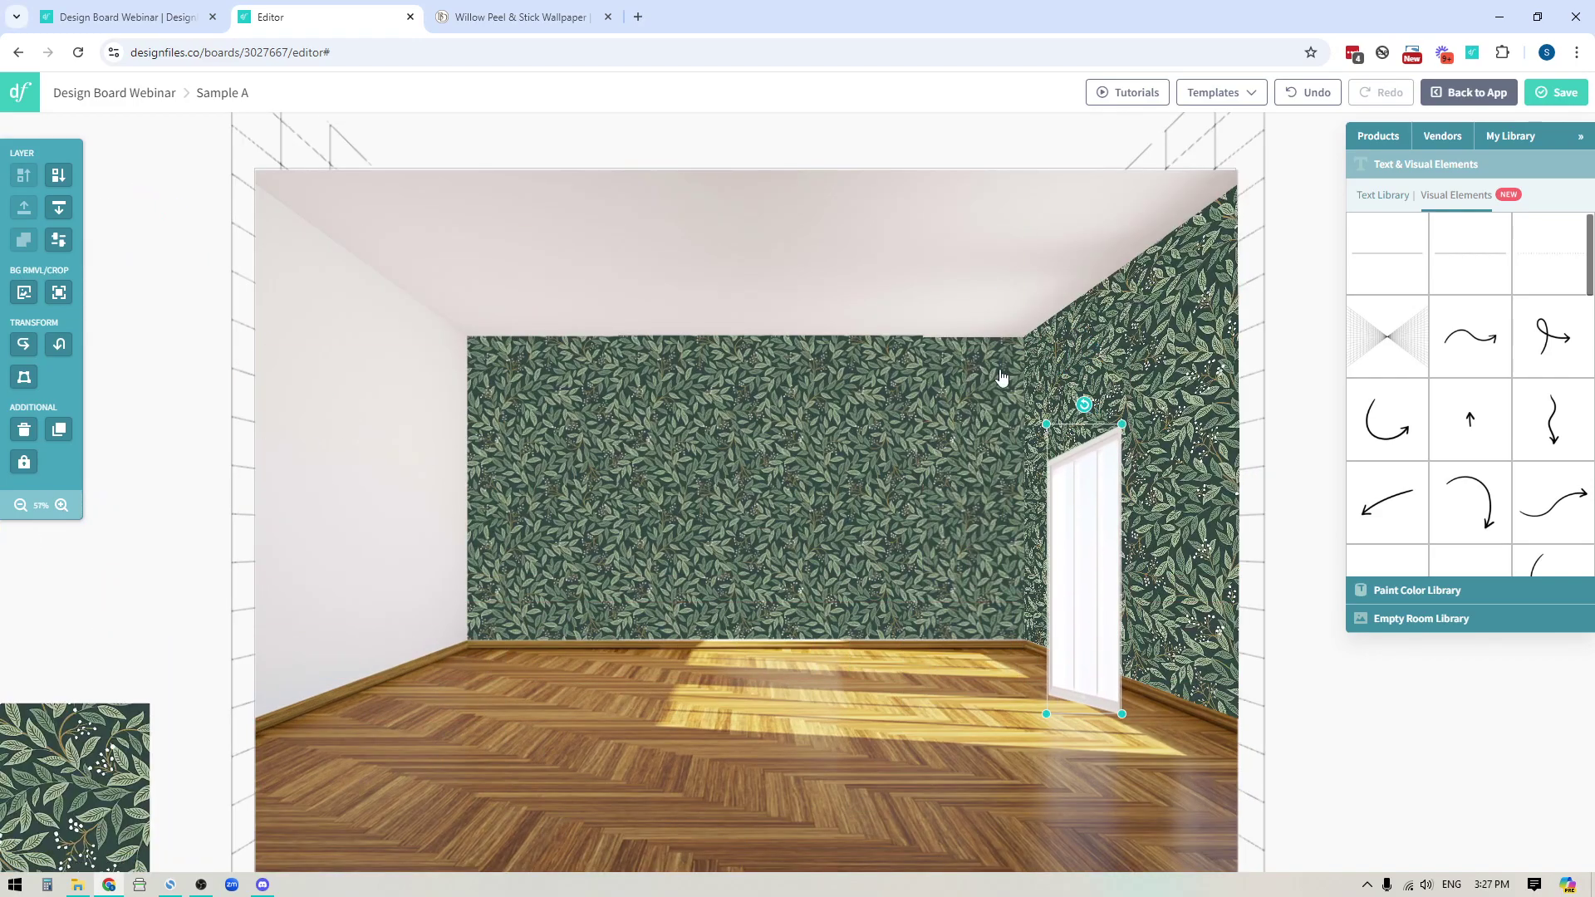
Set the transparency of the inner upper wallpaper tile on the right wall to 9 and deselect it.
click(1071, 381)
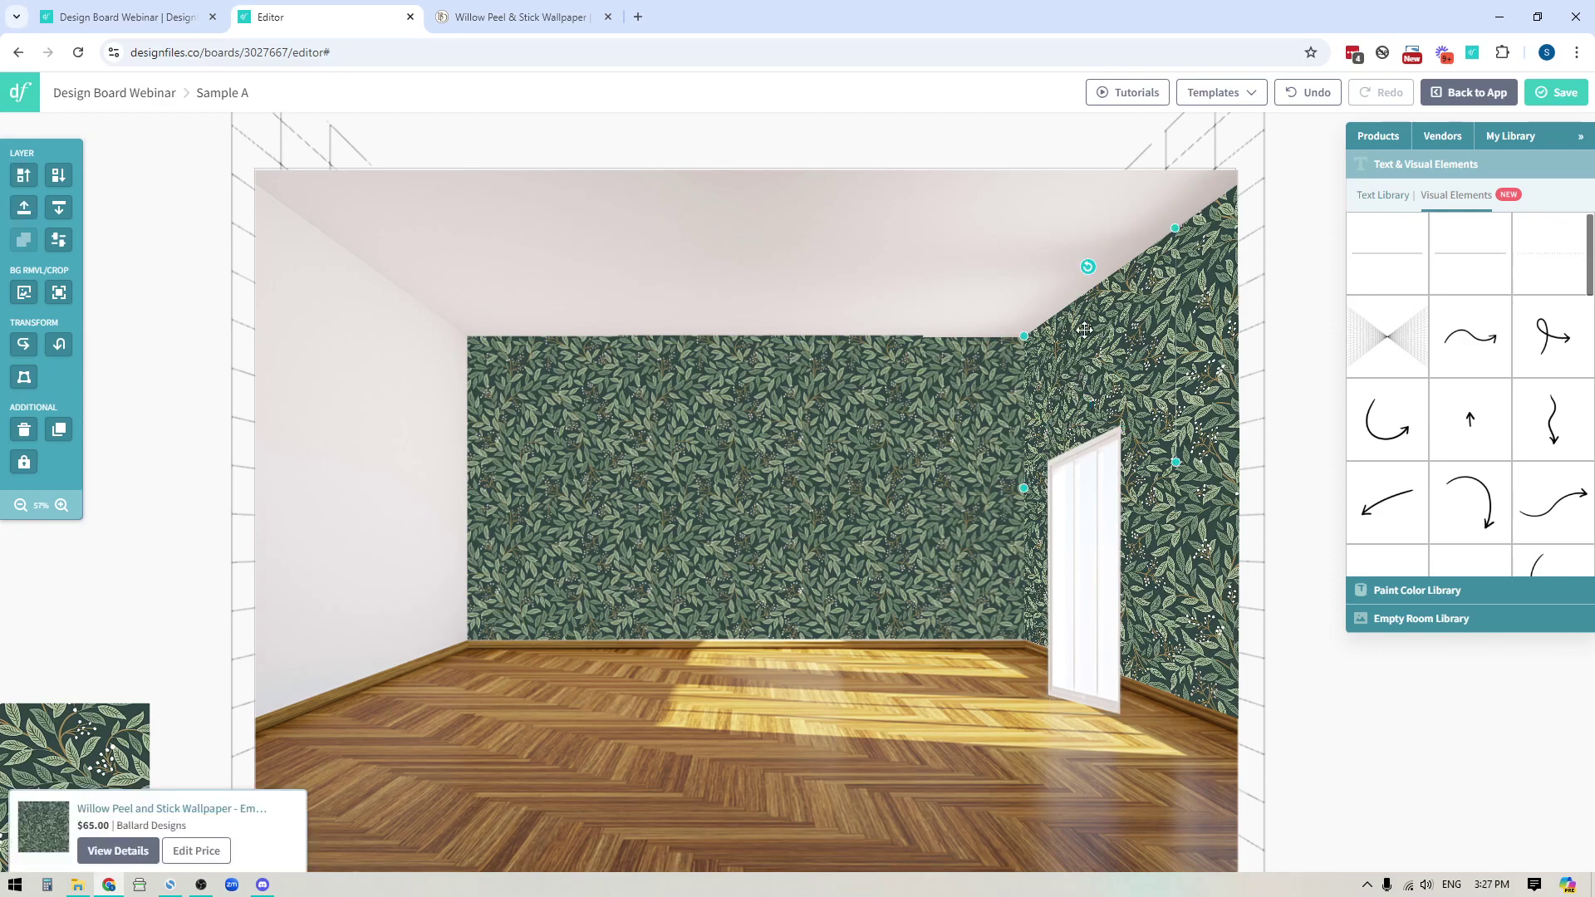
click(59, 240)
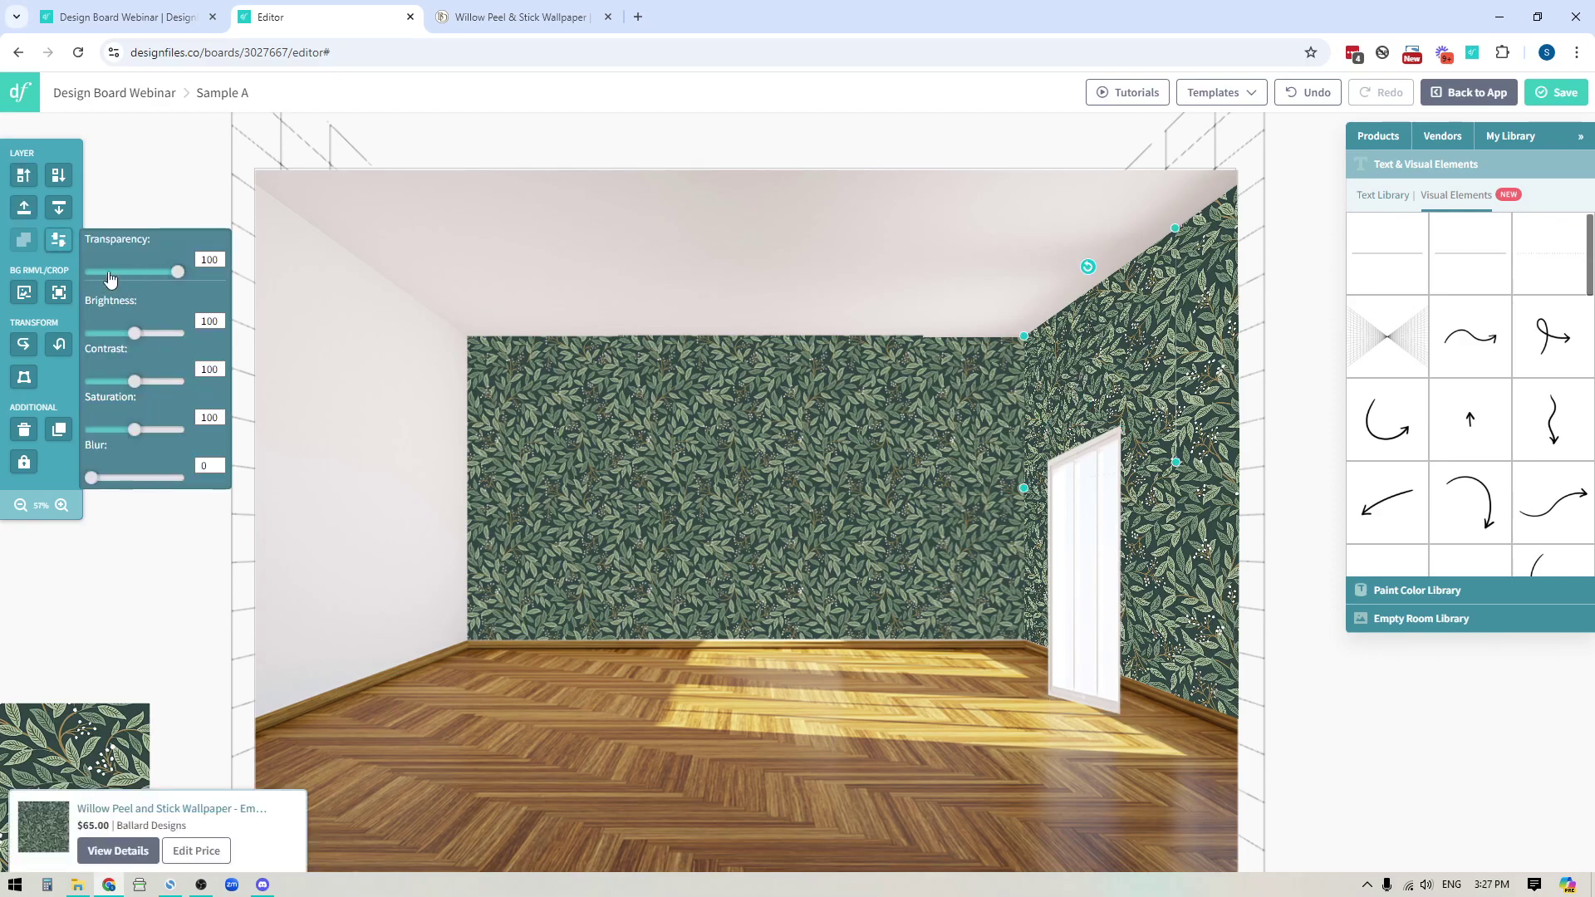
click(109, 272)
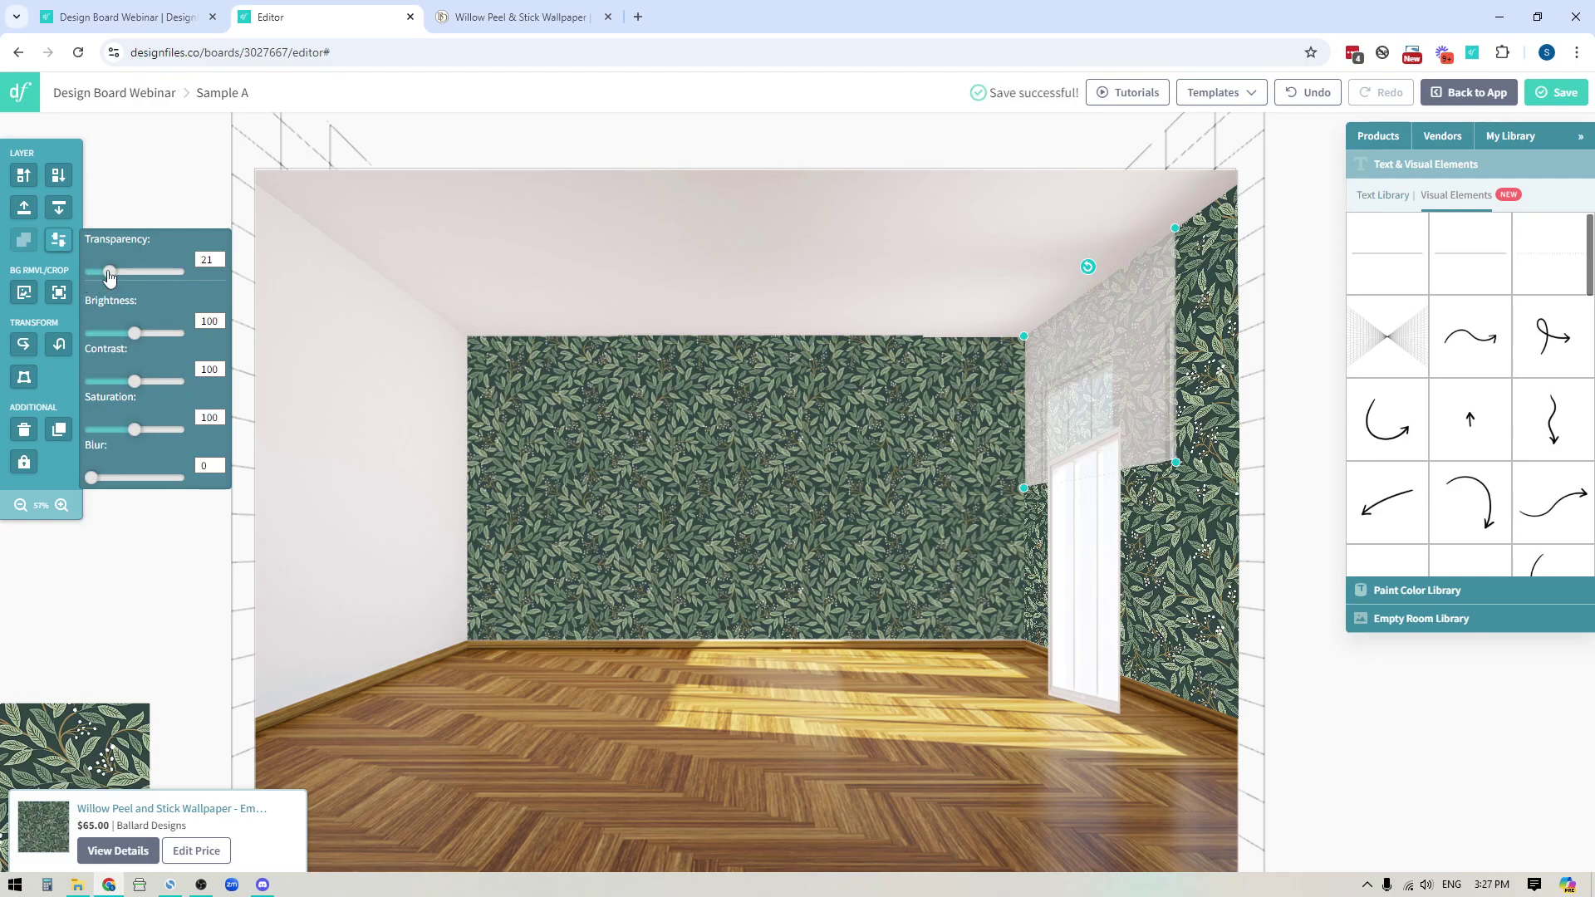
click(96, 271)
click(1437, 779)
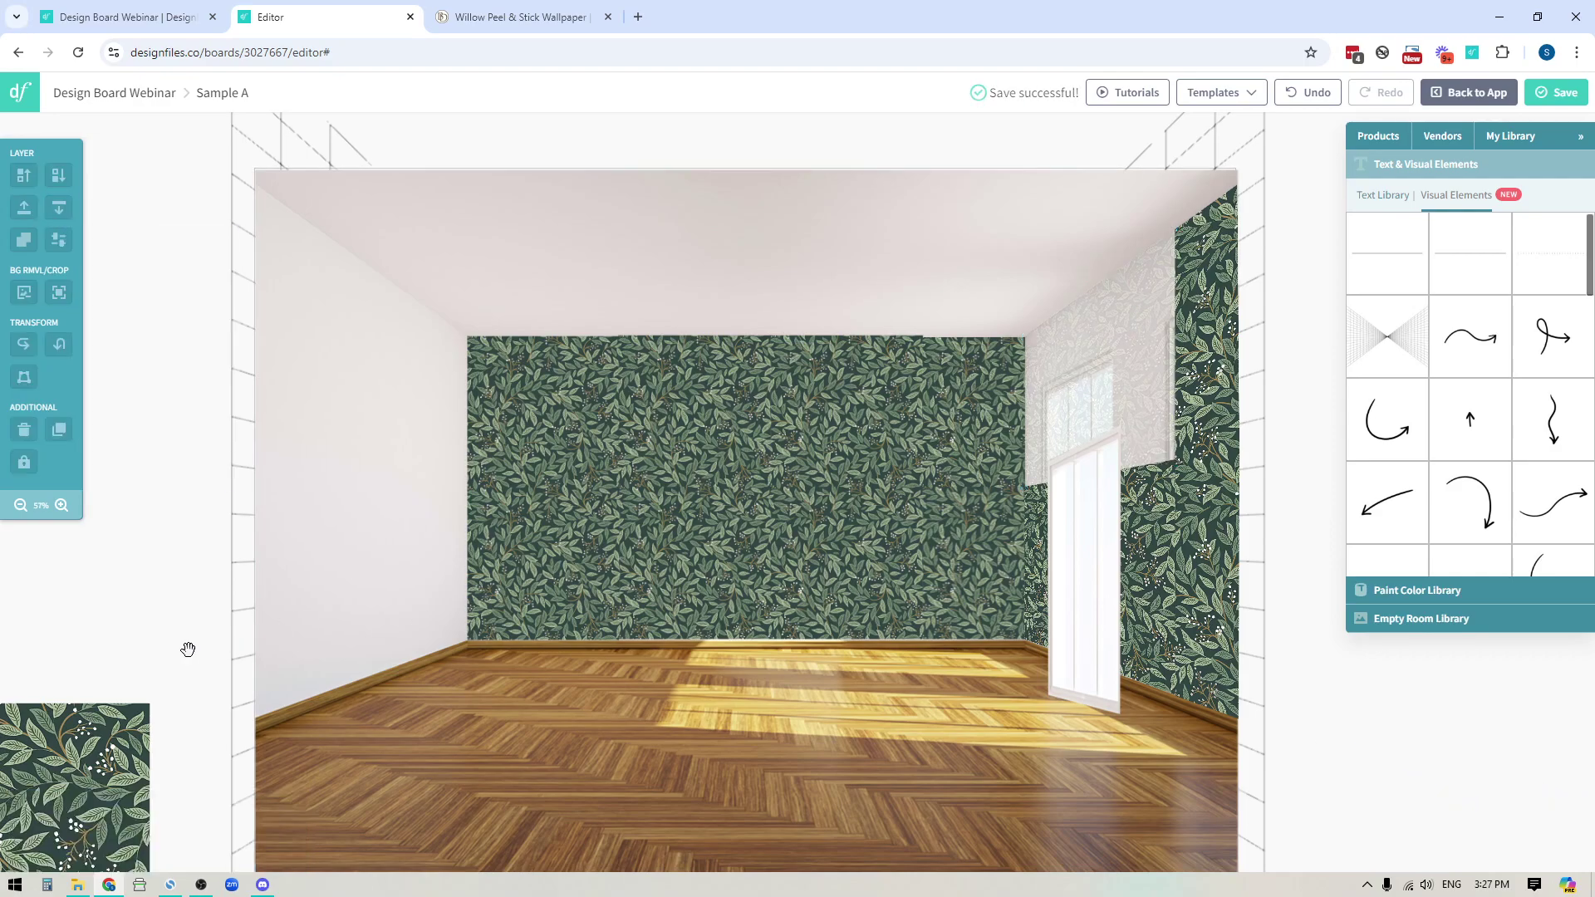
Align the window cutout exactly over the original inner window seen through the faded tile.
click(62, 505)
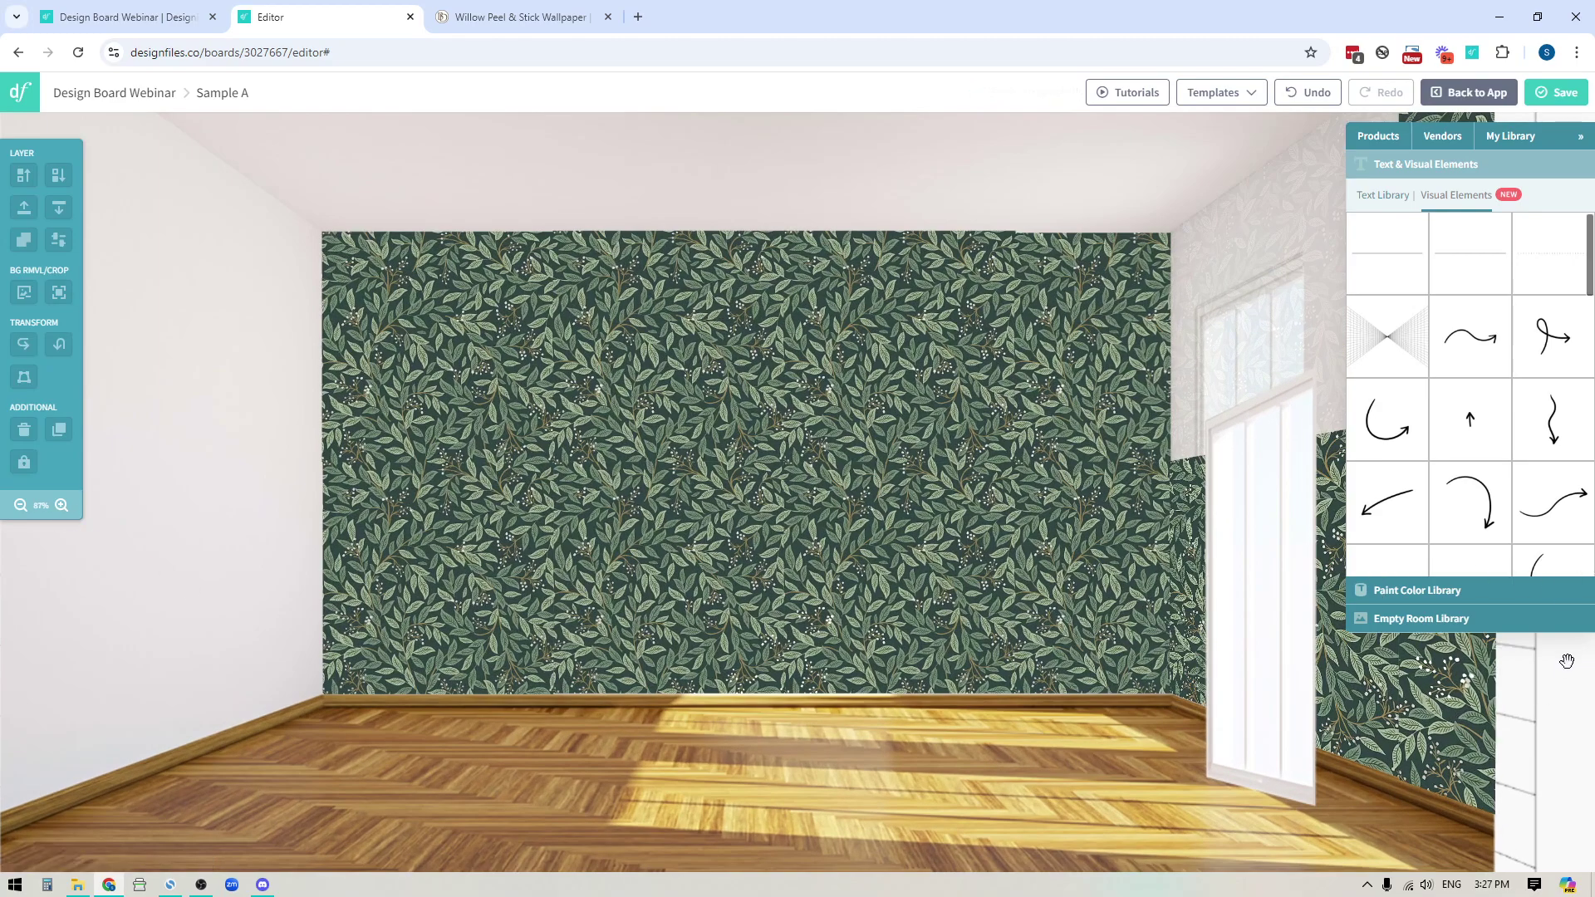
scroll(997, 681, right, 7)
click(677, 564)
drag(677, 564, 657, 500)
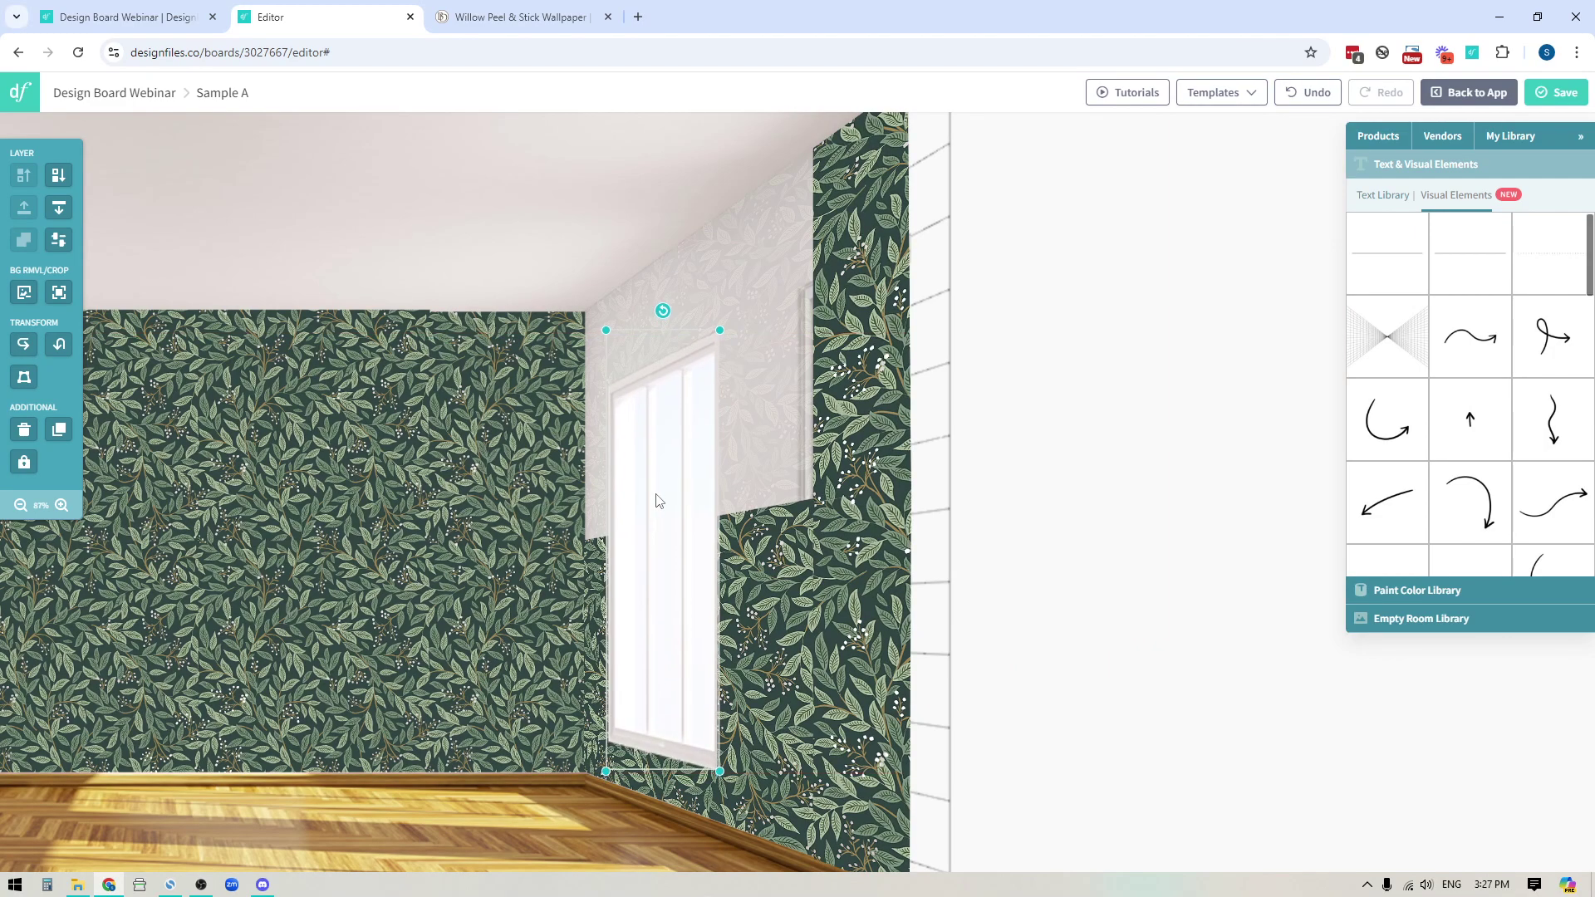
Restore the inner upper tile on the right wall to full opacity and deselect it.
click(753, 295)
click(59, 240)
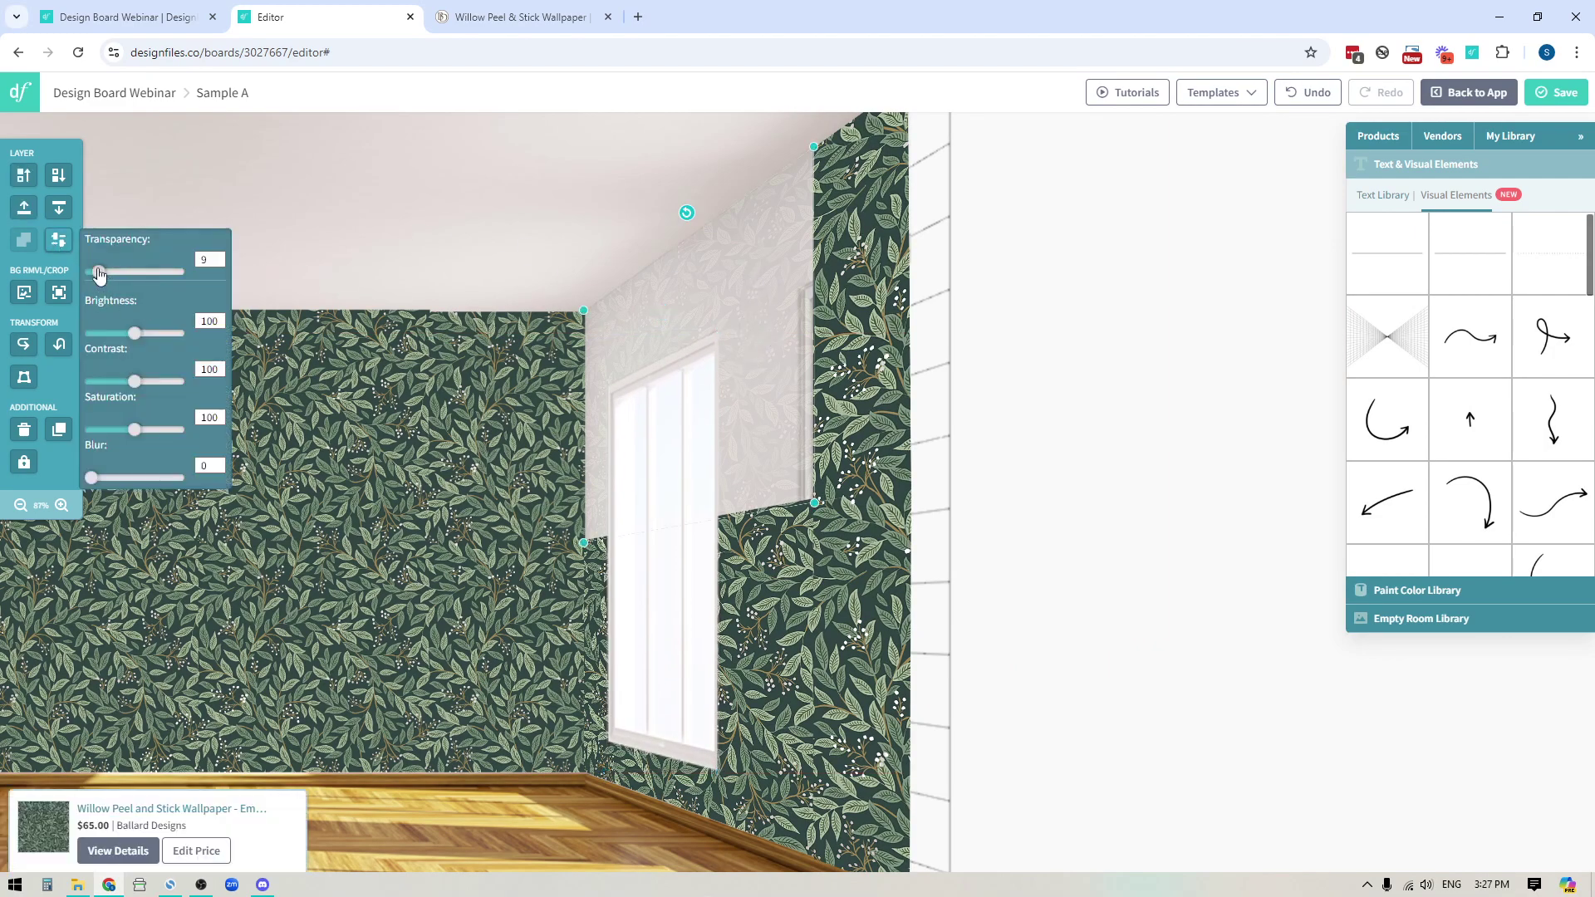
drag(98, 274, 88, 274)
click(1157, 378)
Select all the wallpaper tiles on the right wall together, set their brightness to 80 and deselect them.
drag(683, 681, 675, 577)
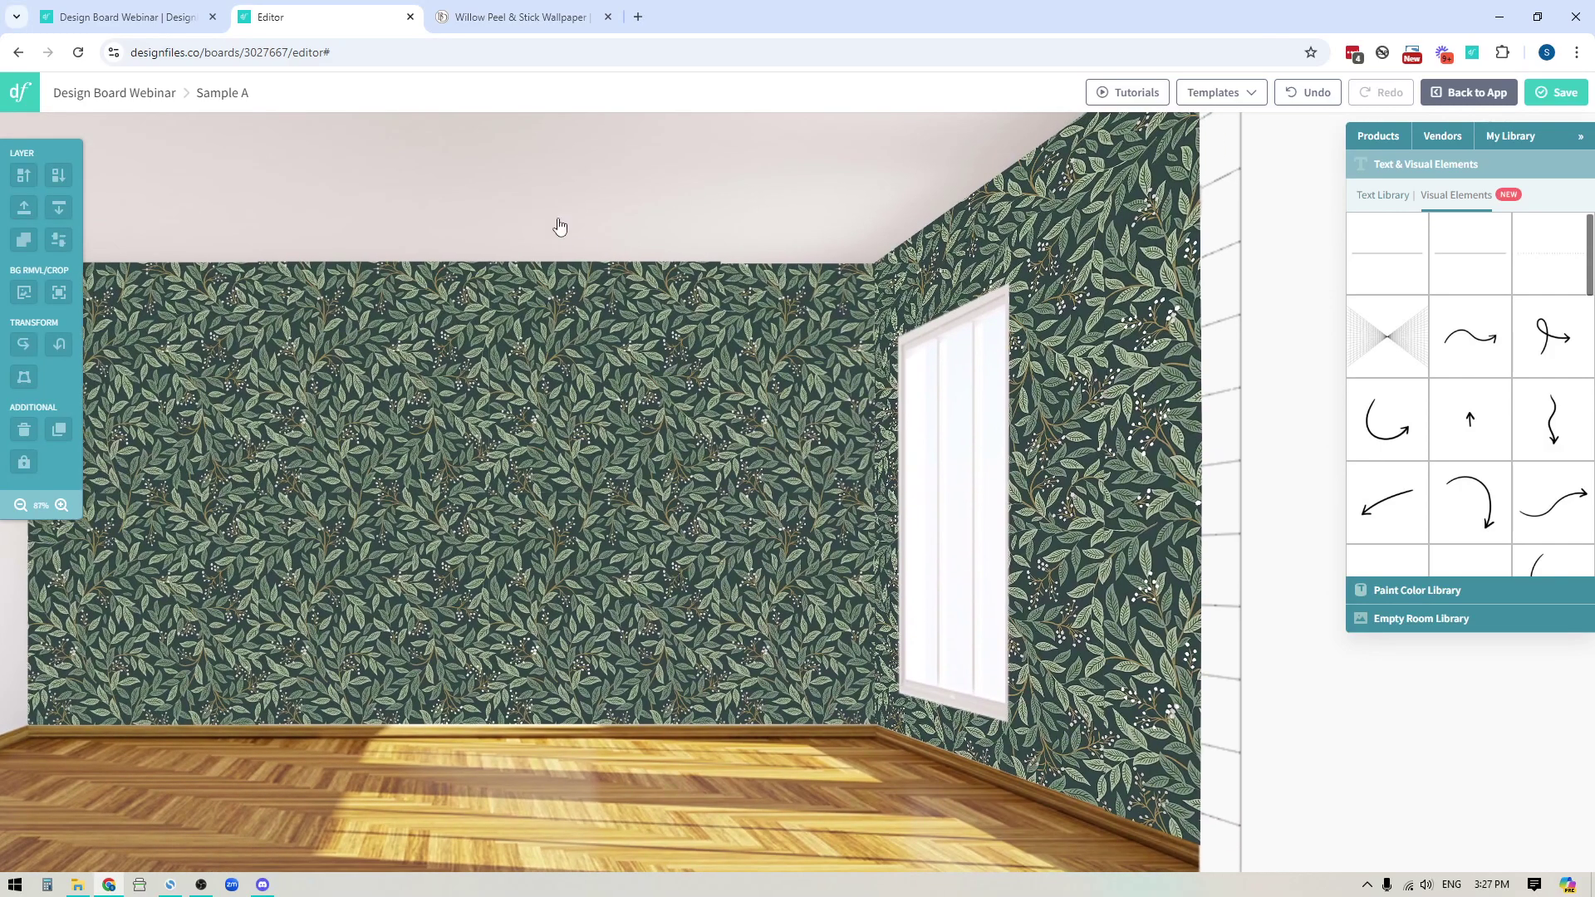
click(20, 507)
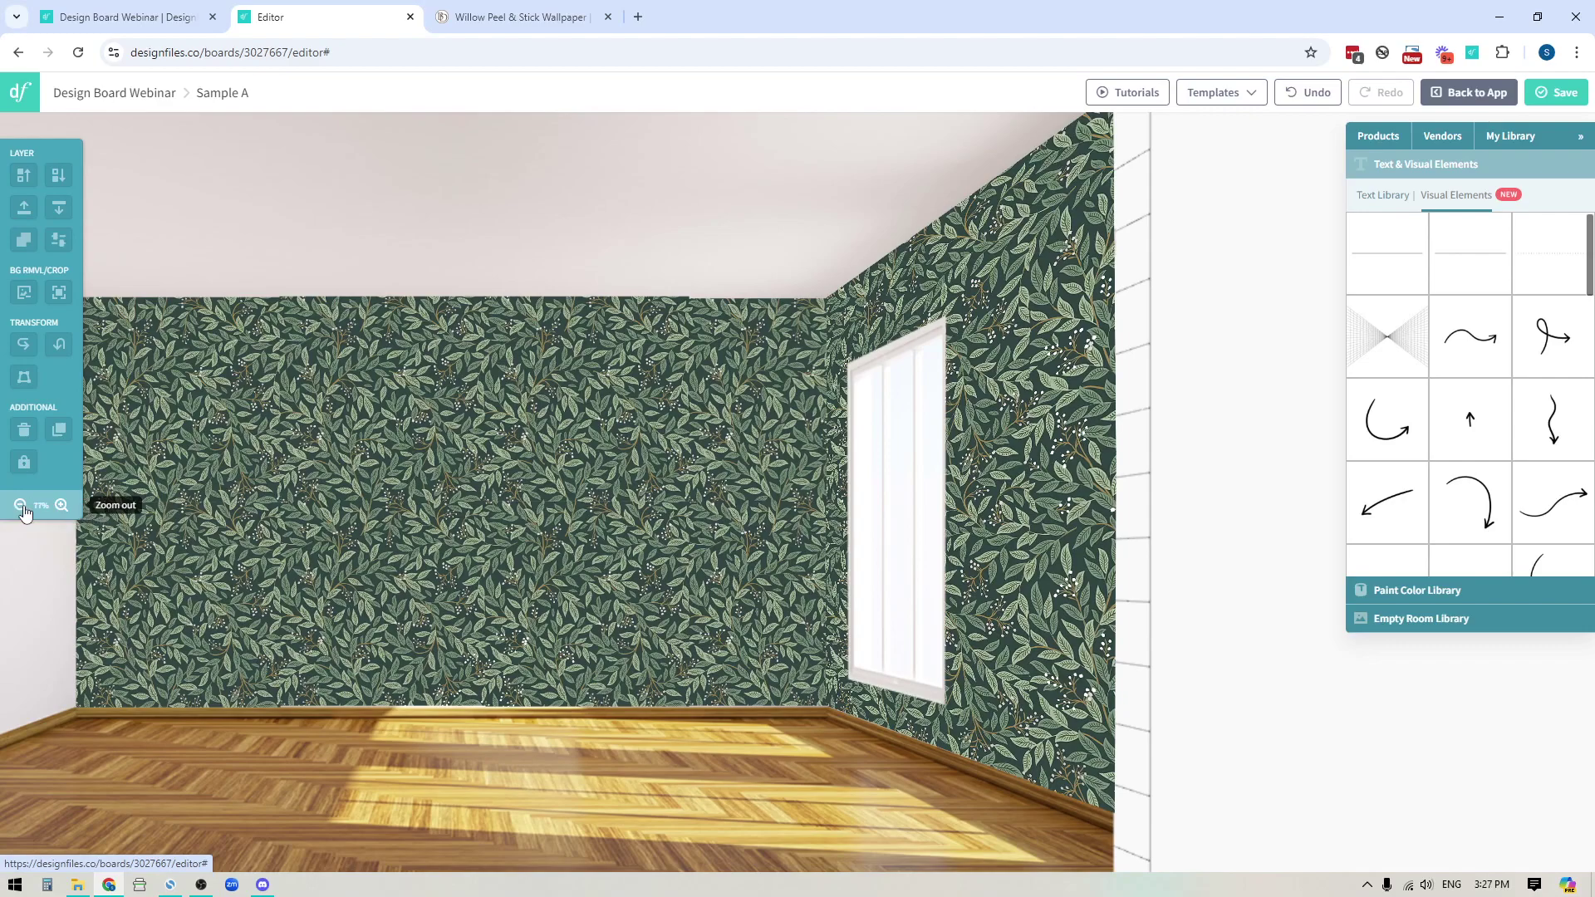
click(24, 510)
drag(1030, 467, 1244, 449)
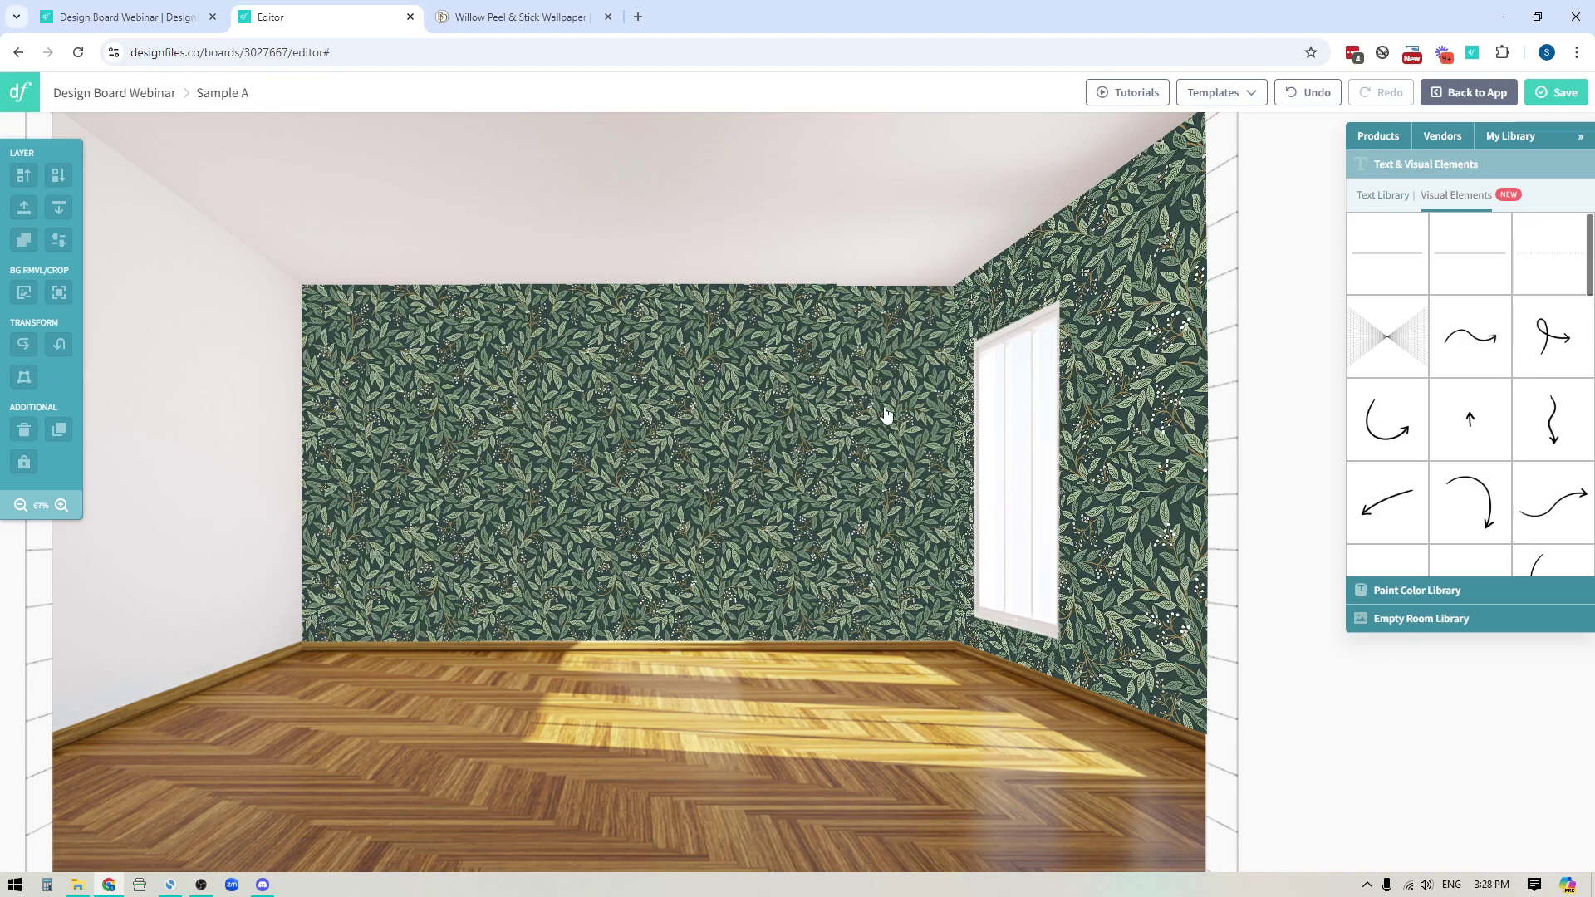
click(1013, 261)
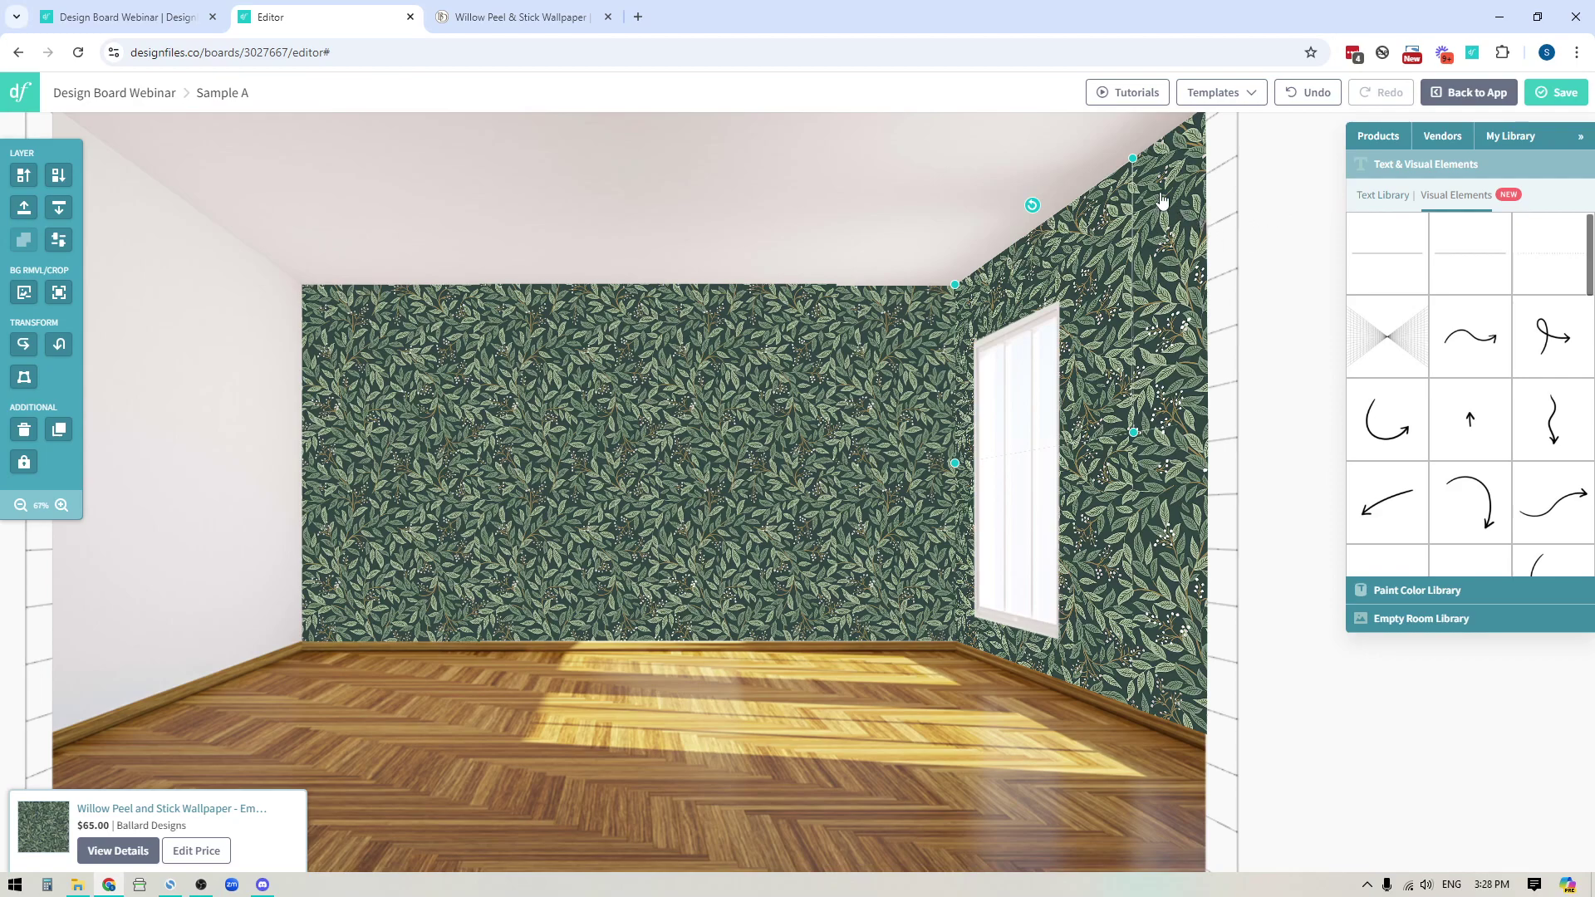
click(1171, 184)
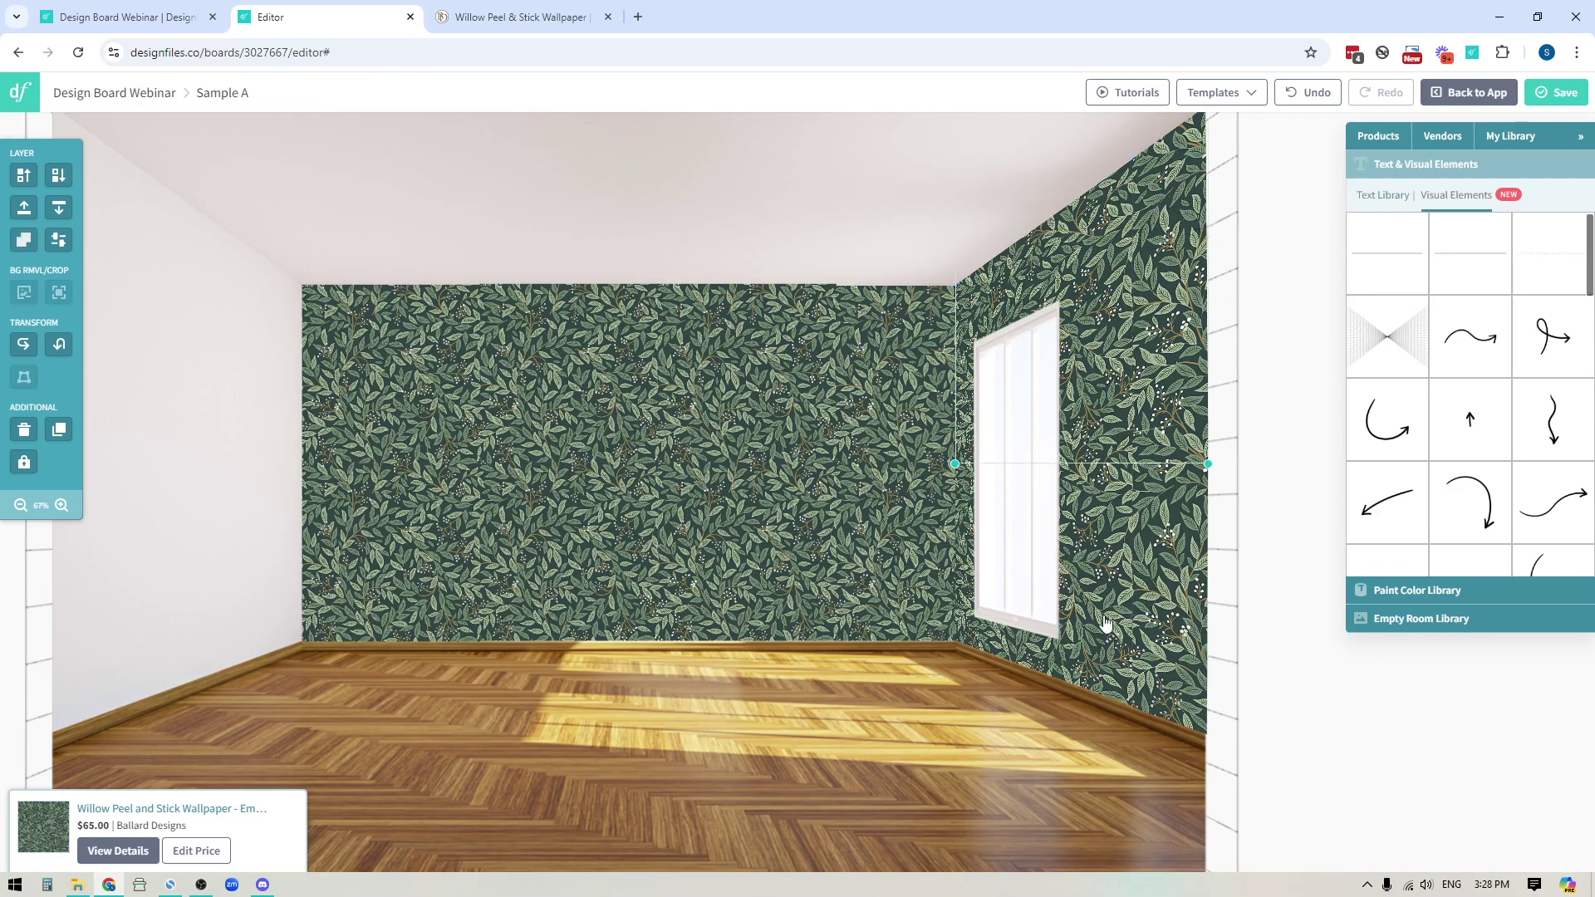
drag(980, 649, 1196, 734)
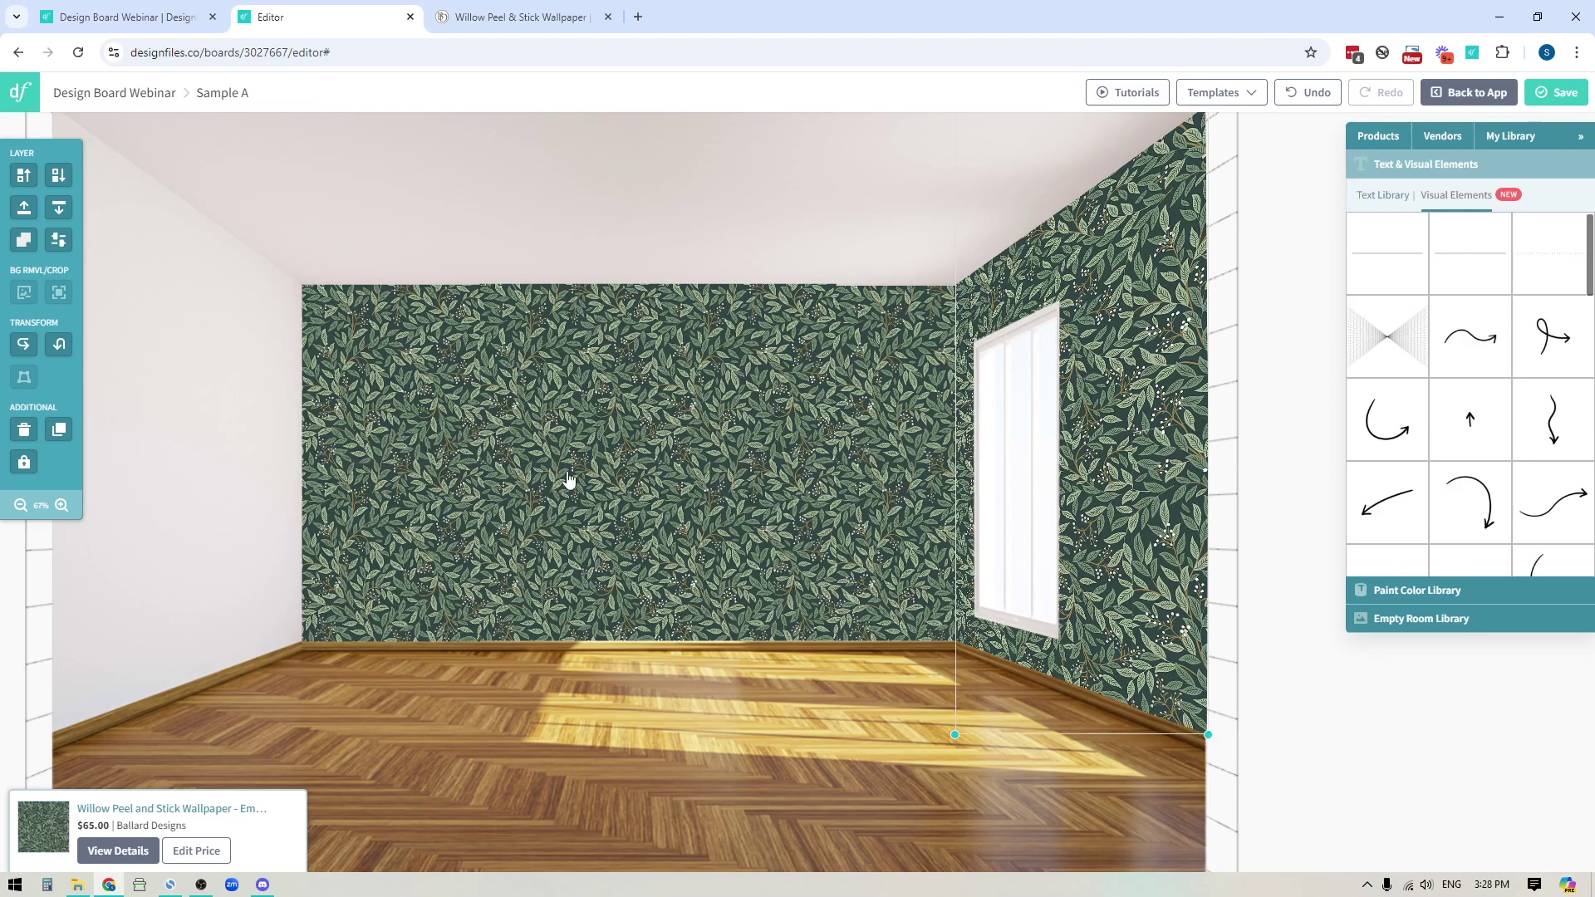
click(60, 241)
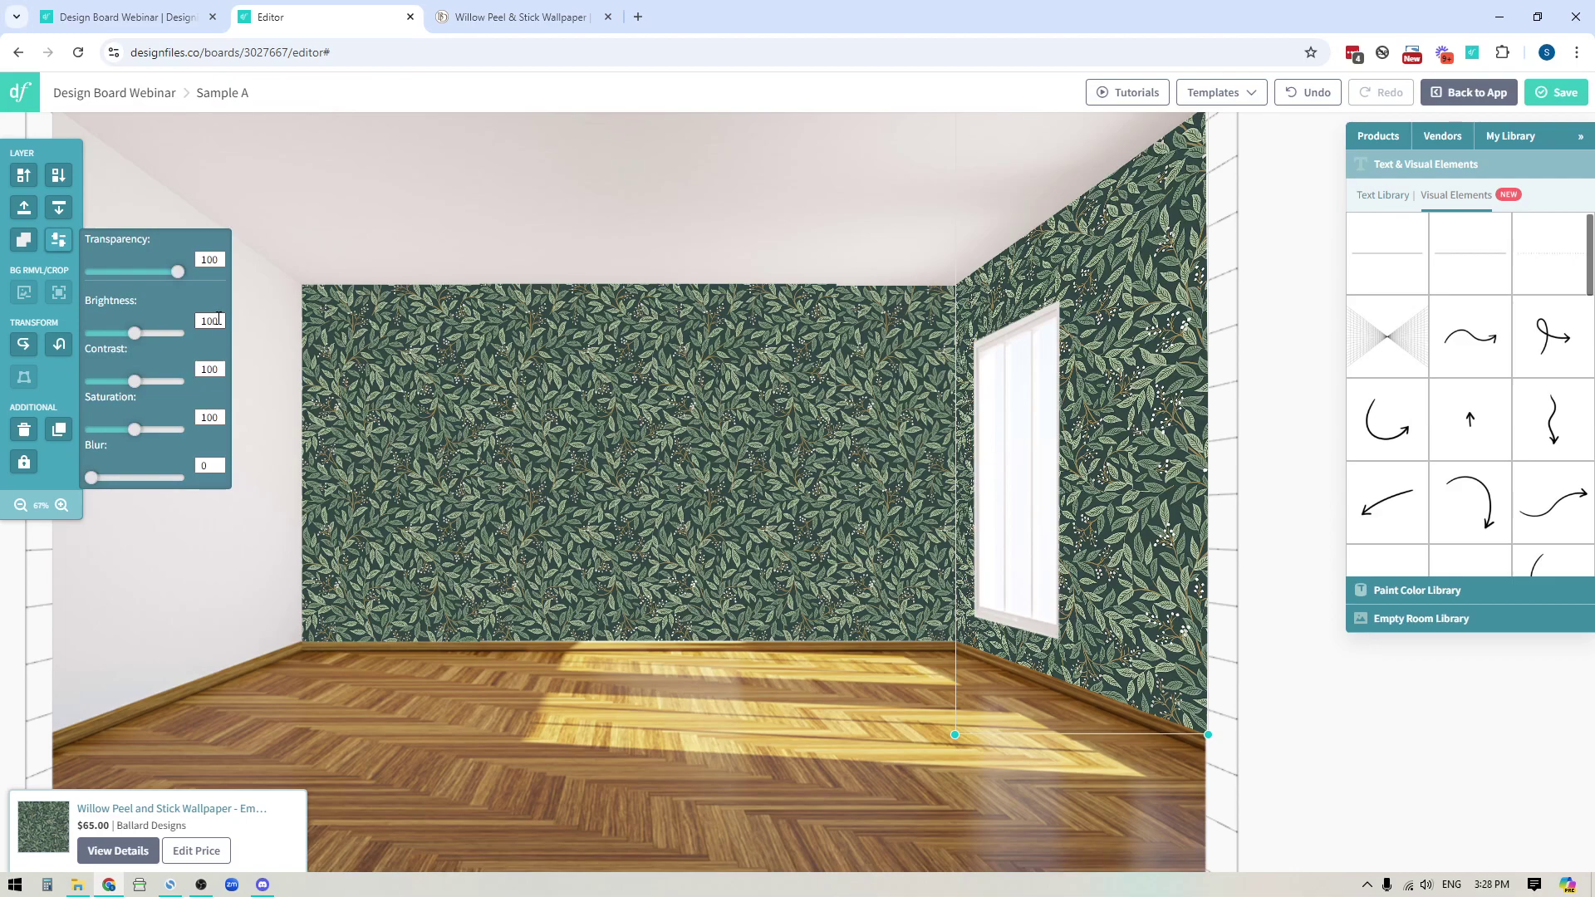
drag(213, 319, 178, 323)
text(80)
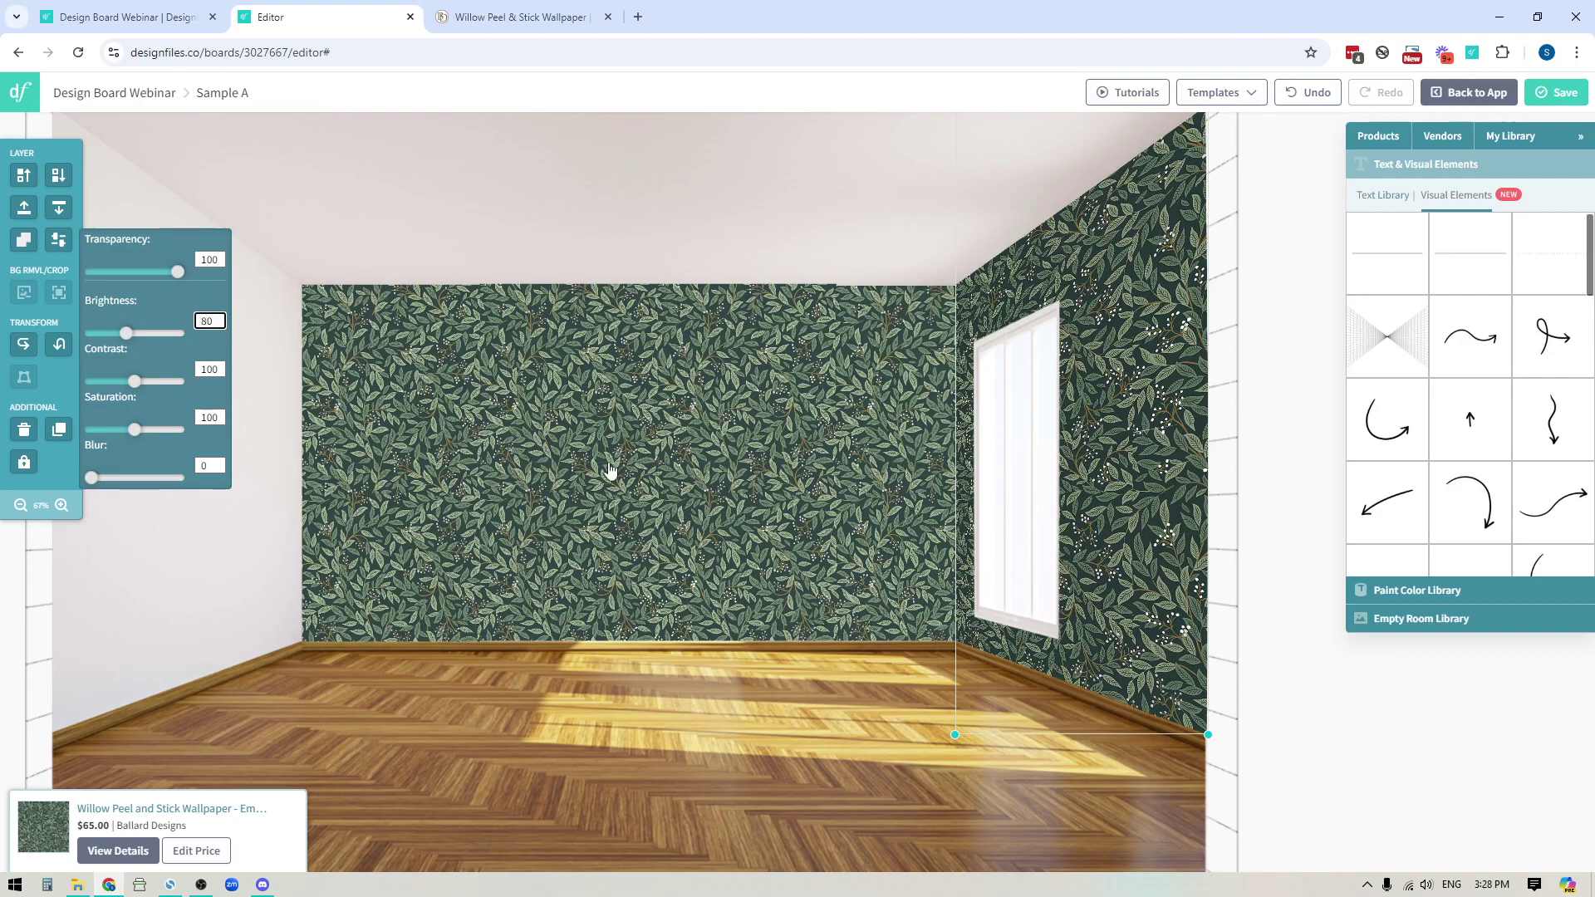
click(1308, 790)
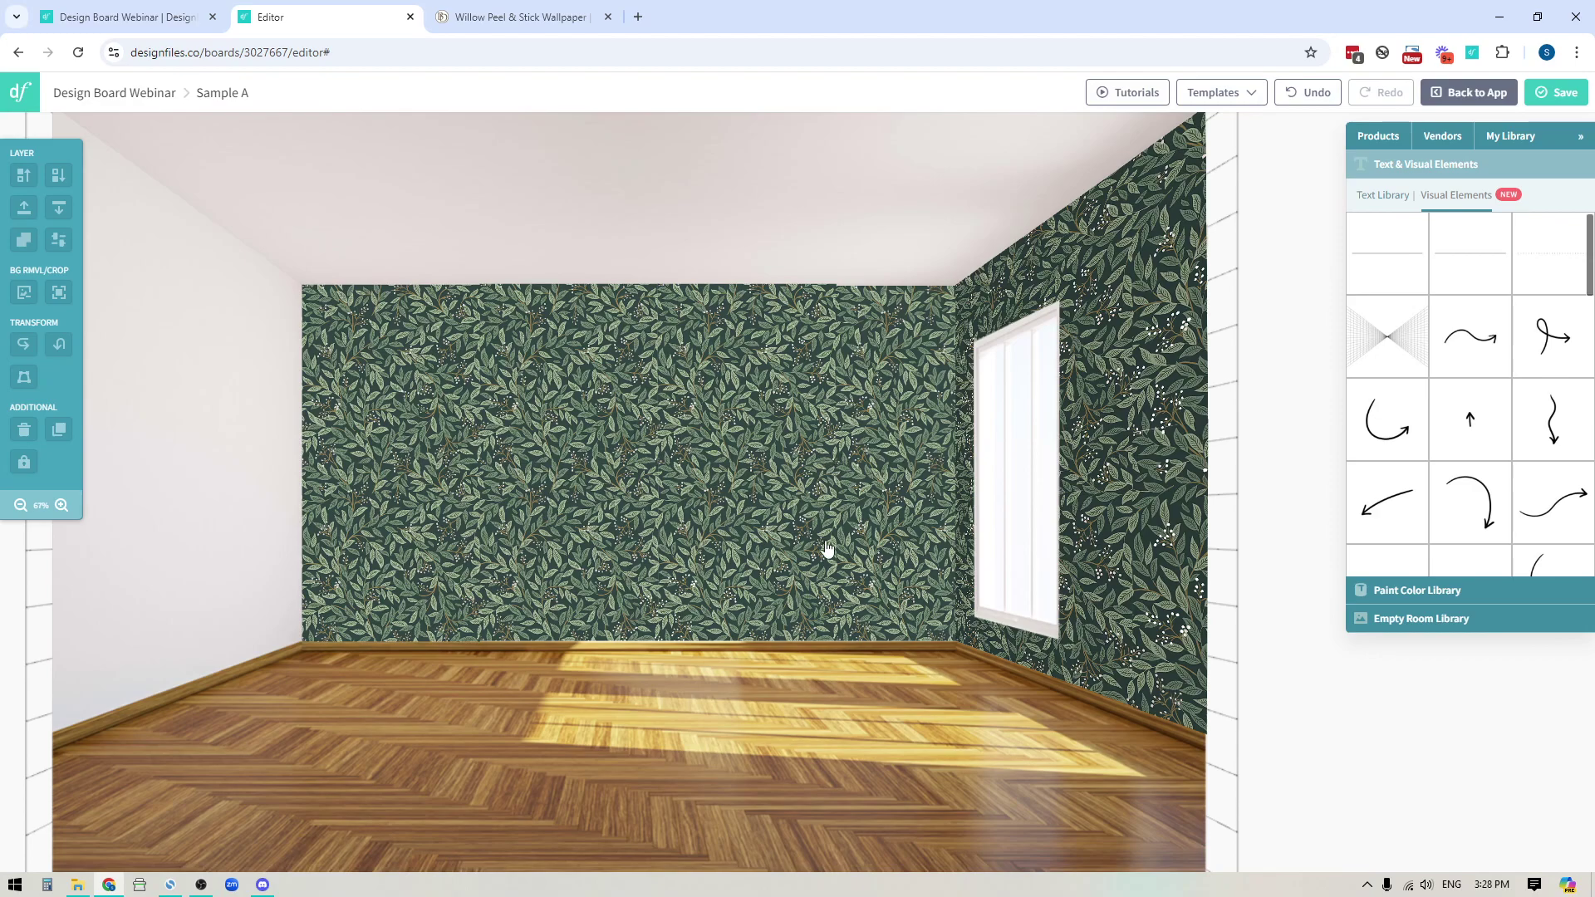
mouse_move(767, 710)
mouse_down()
mouse_move(702, 708)
mouse_move(738, 722)
mouse_up()
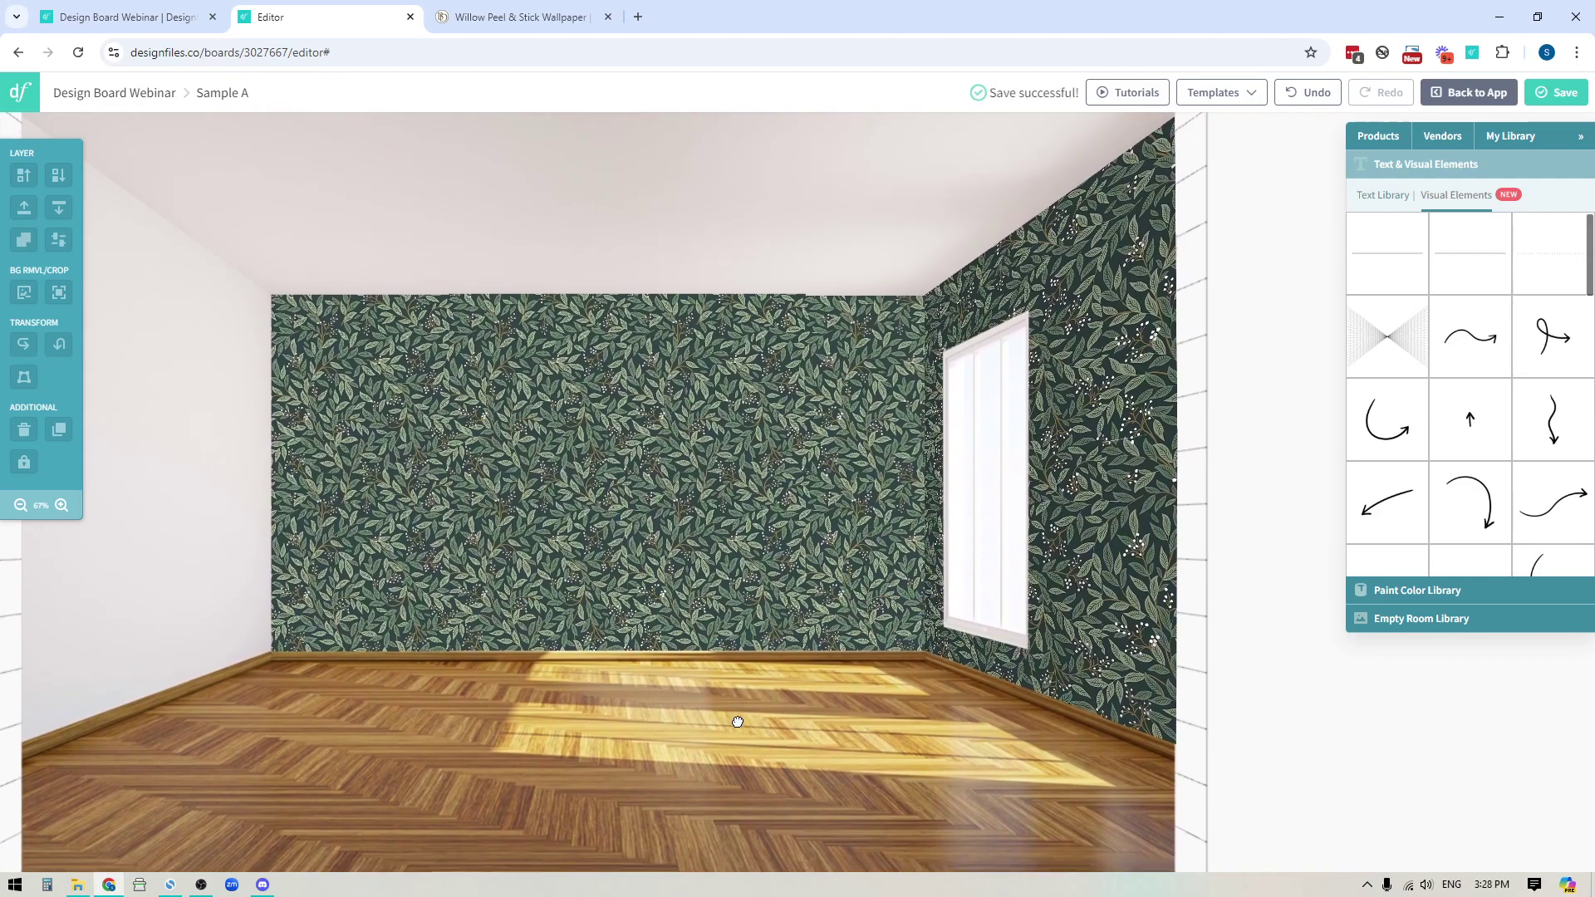